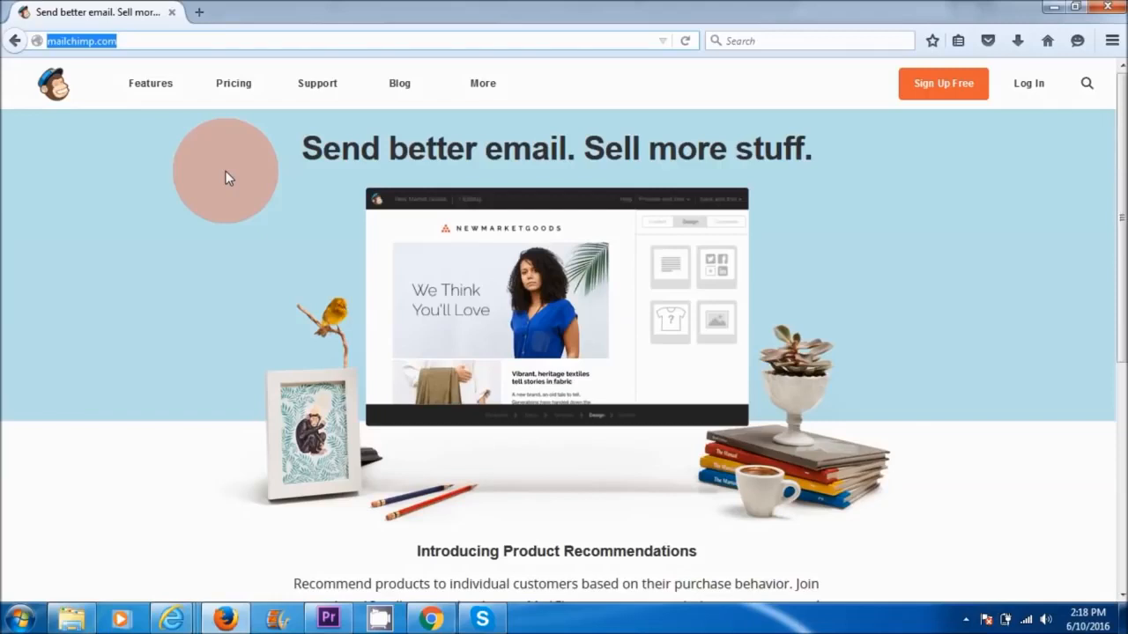
Step: Look through the MailChimp templates page and the My New Favorite Smoothie Recipes newsletter received in Yahoo Mail
click(226, 199)
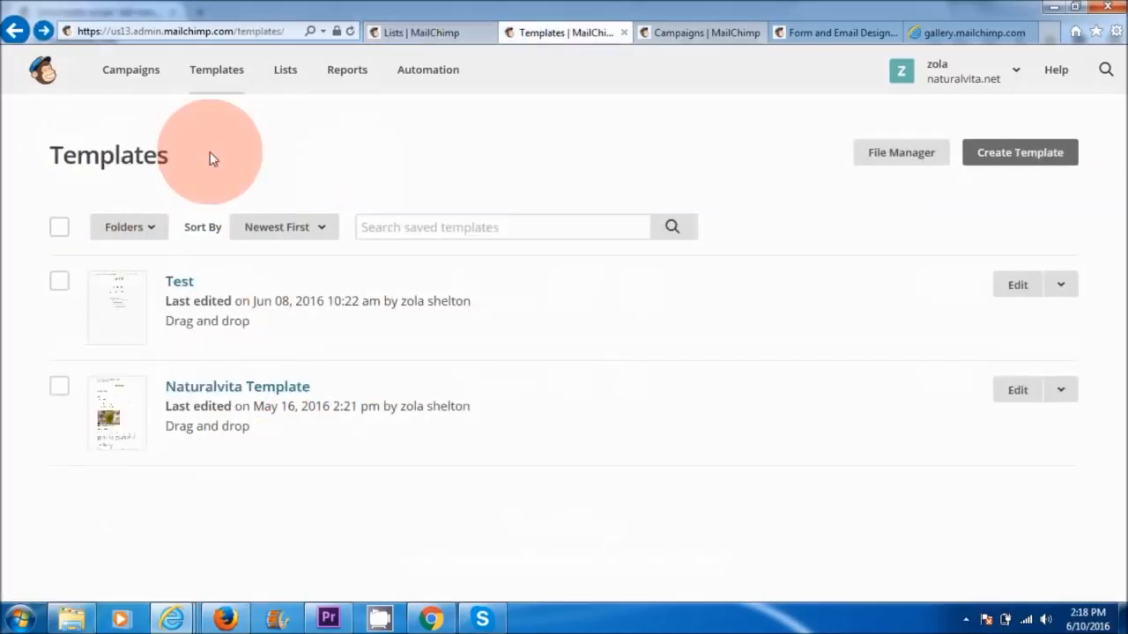
drag(210, 152, 81, 151)
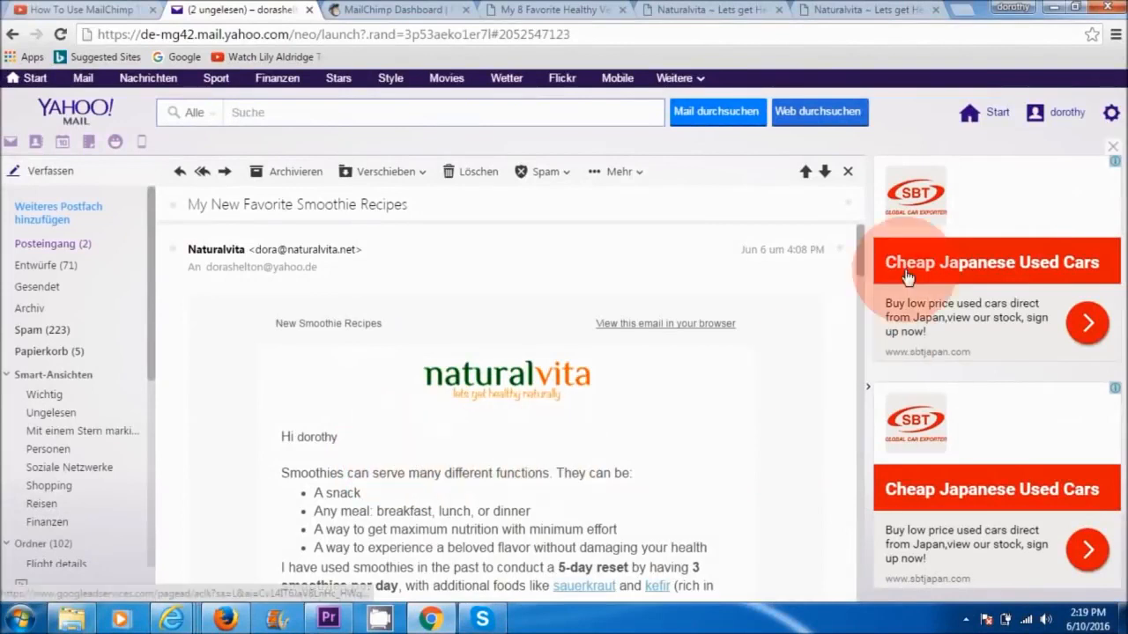
mouse_move(859, 245)
mouse_down()
mouse_move(860, 450)
mouse_move(863, 254)
mouse_up()
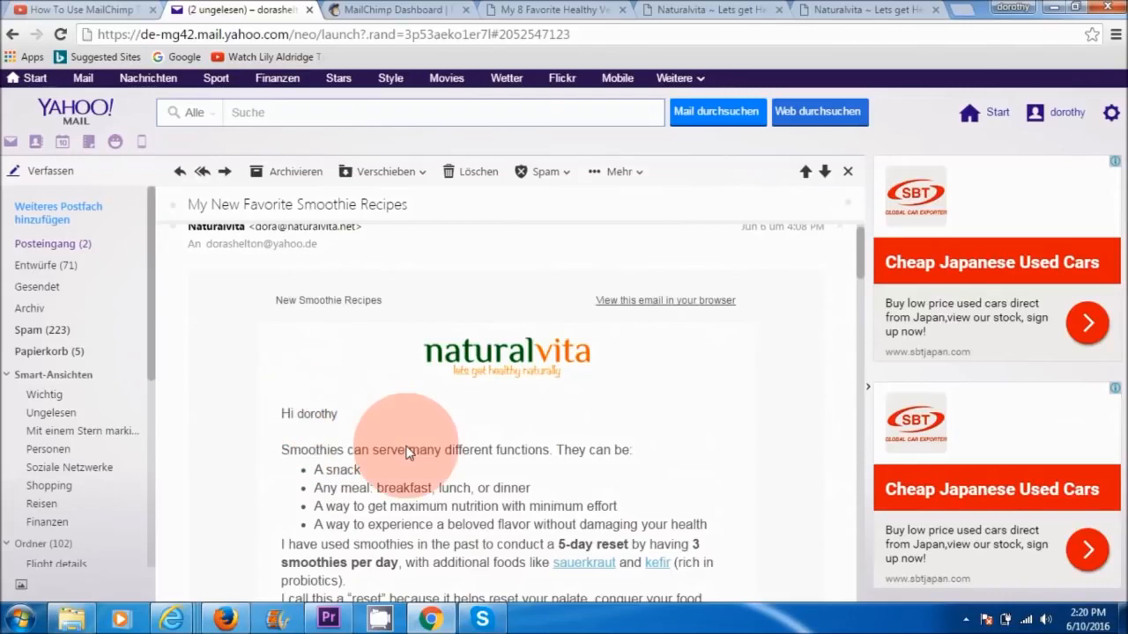
drag(859, 249, 853, 497)
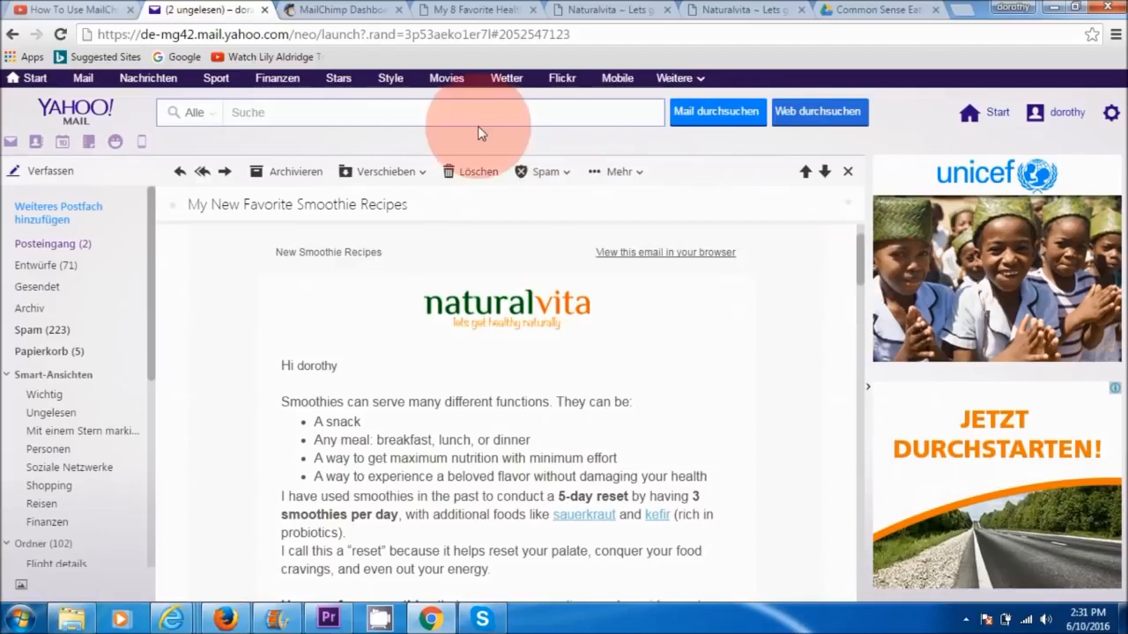
Step: Examine the monthly subscriber bars of the List growth chart on the MailChimp dashboard
click(342, 11)
drag(1122, 178, 1124, 261)
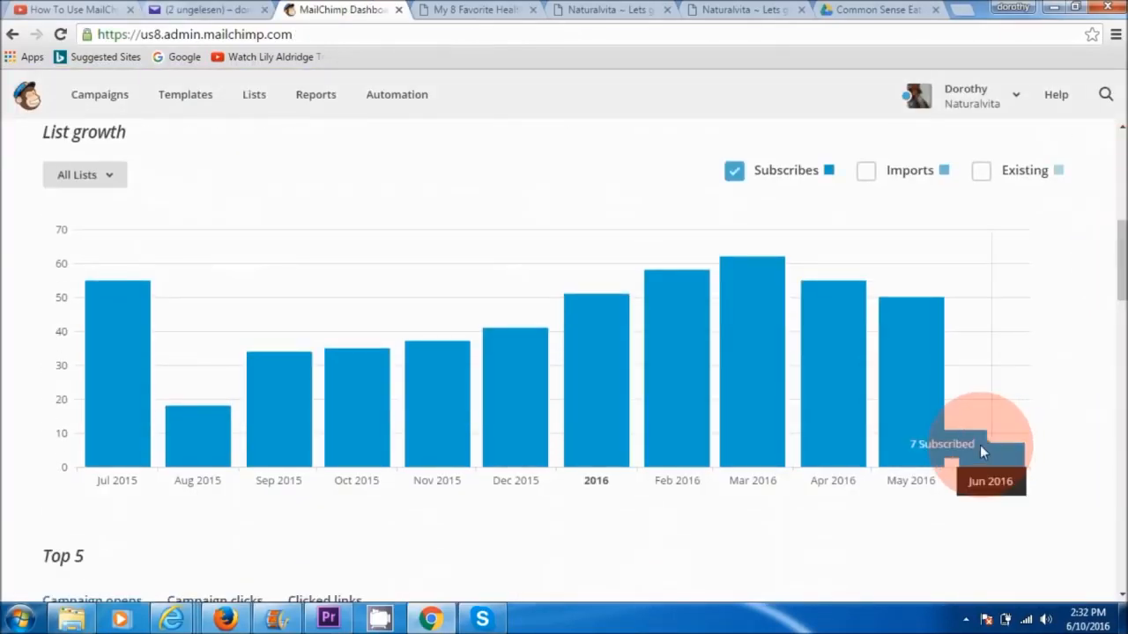
mouse_move(734, 284)
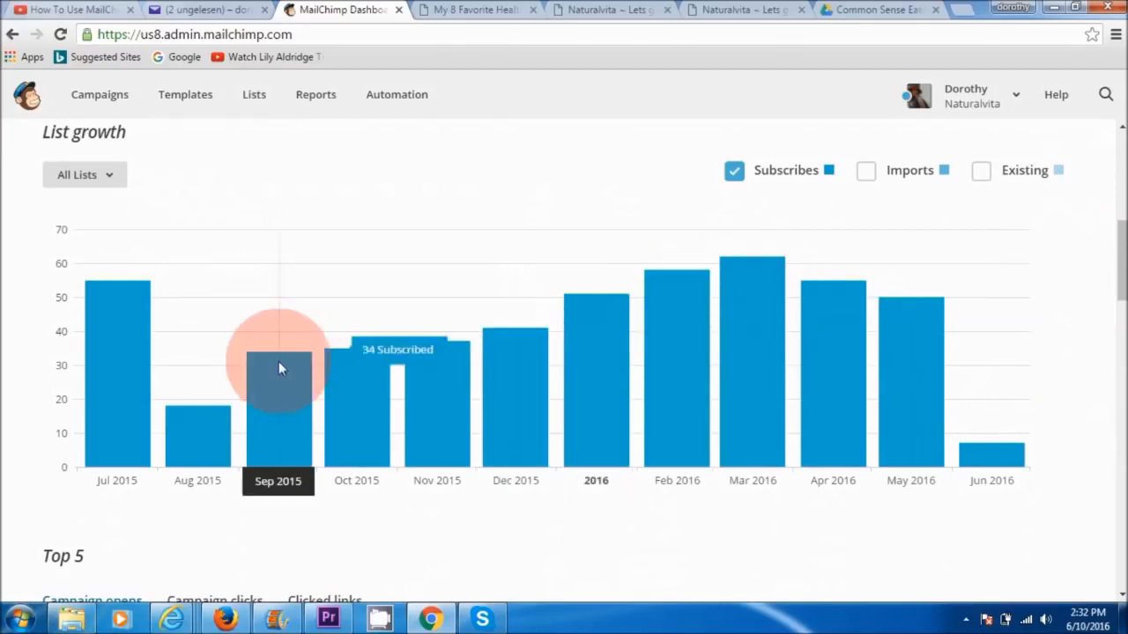
drag(1124, 264, 1121, 368)
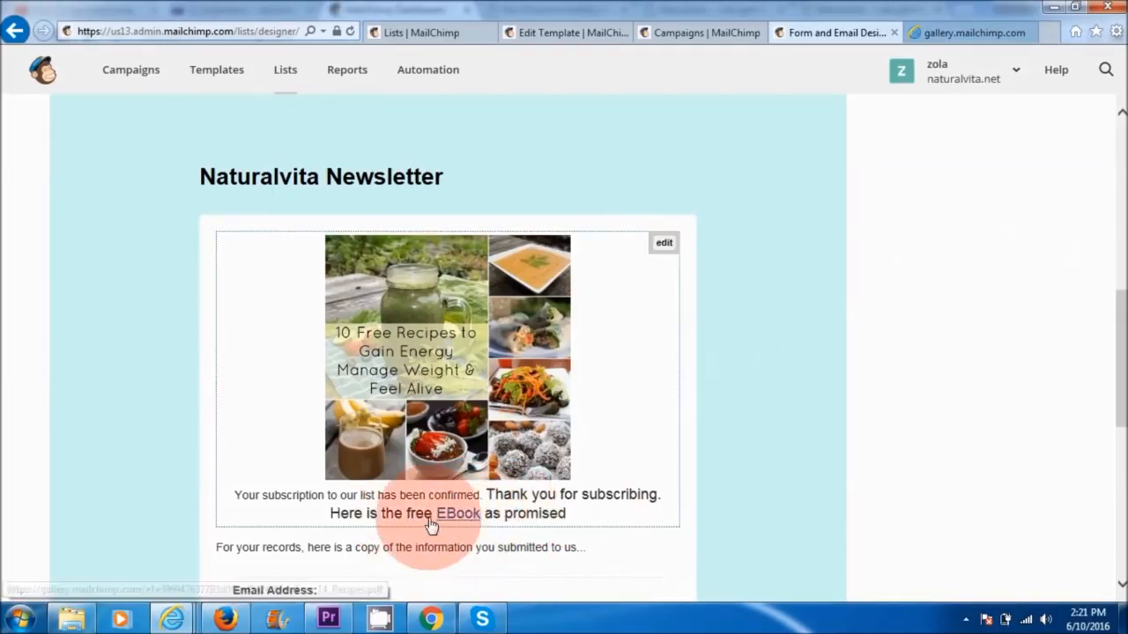
Step: Look at the free EBook offered to new subscribers and the newsletter signup forms on the Naturalvita website
click(492, 531)
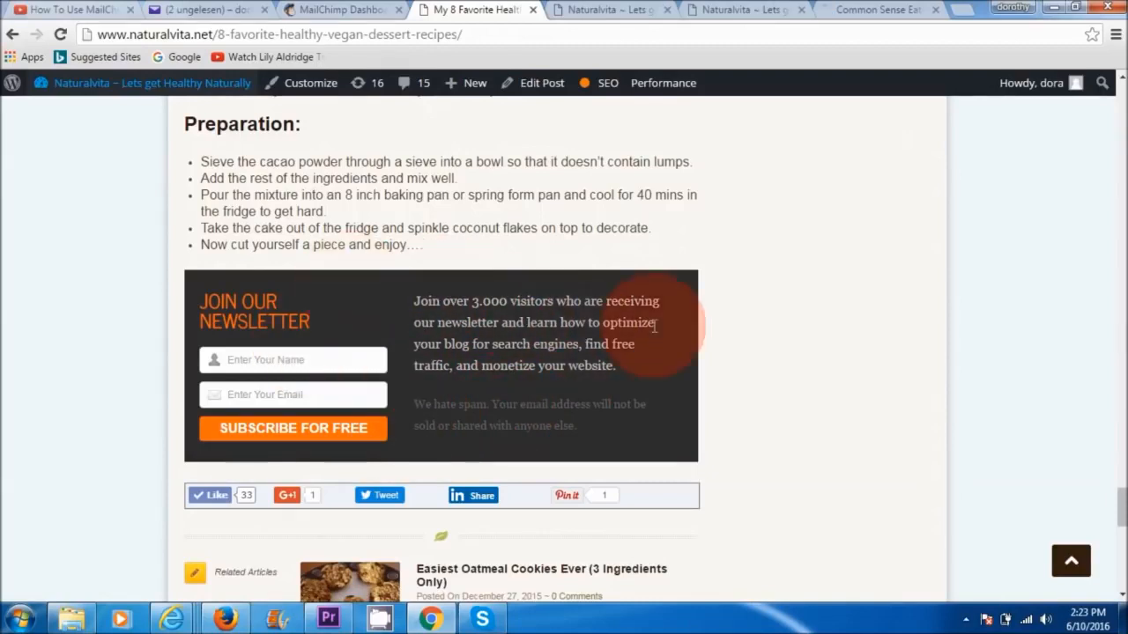
click(604, 10)
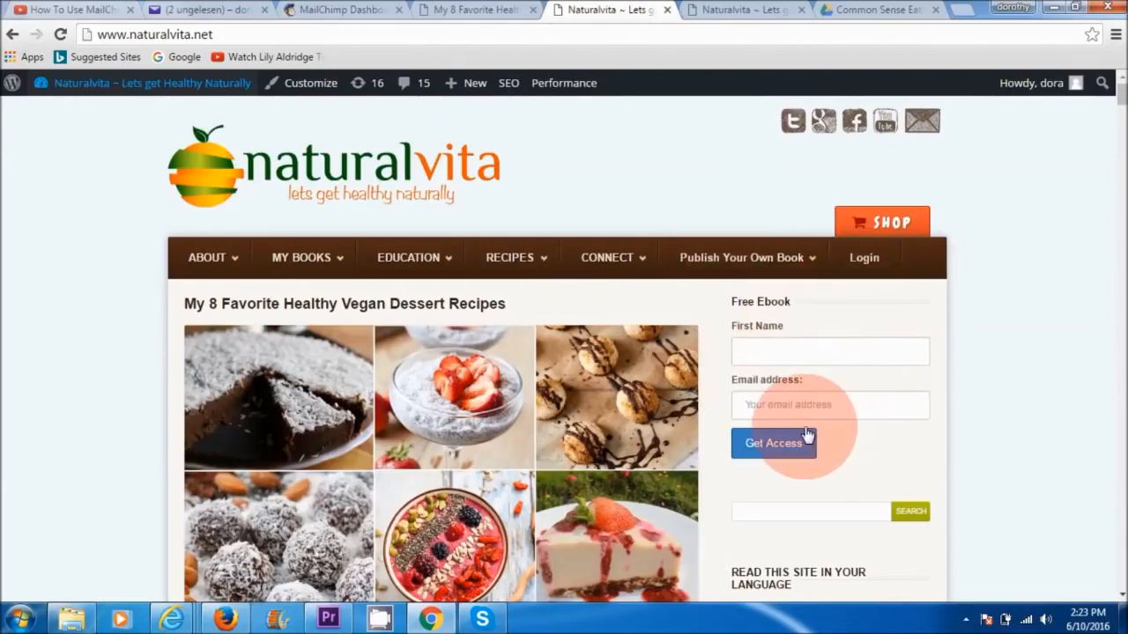
click(742, 13)
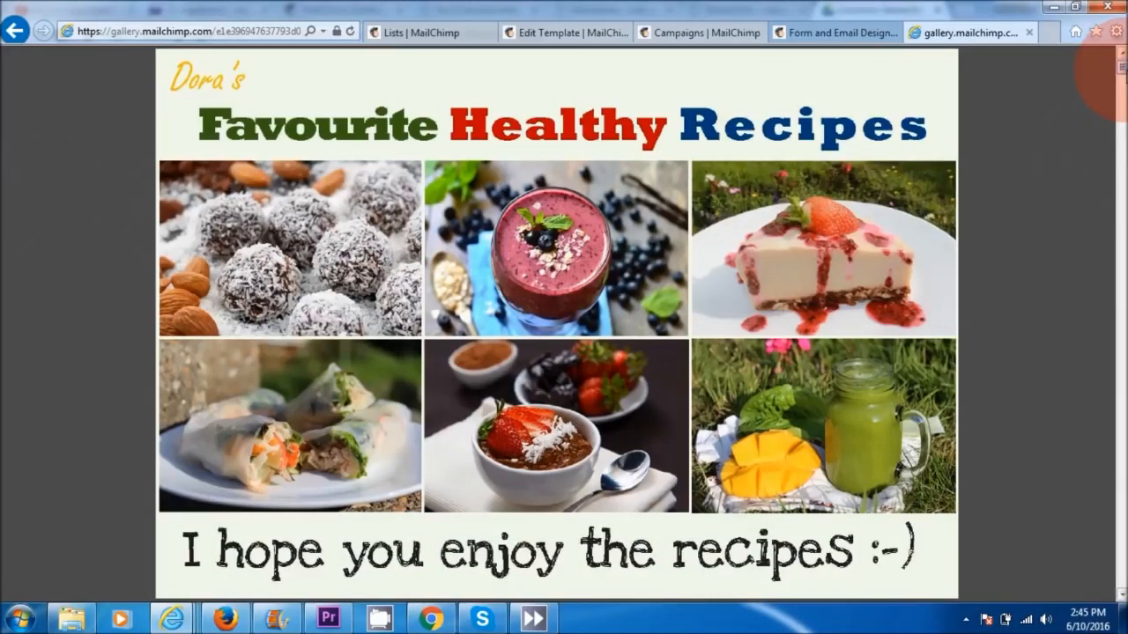
drag(1121, 72, 1121, 527)
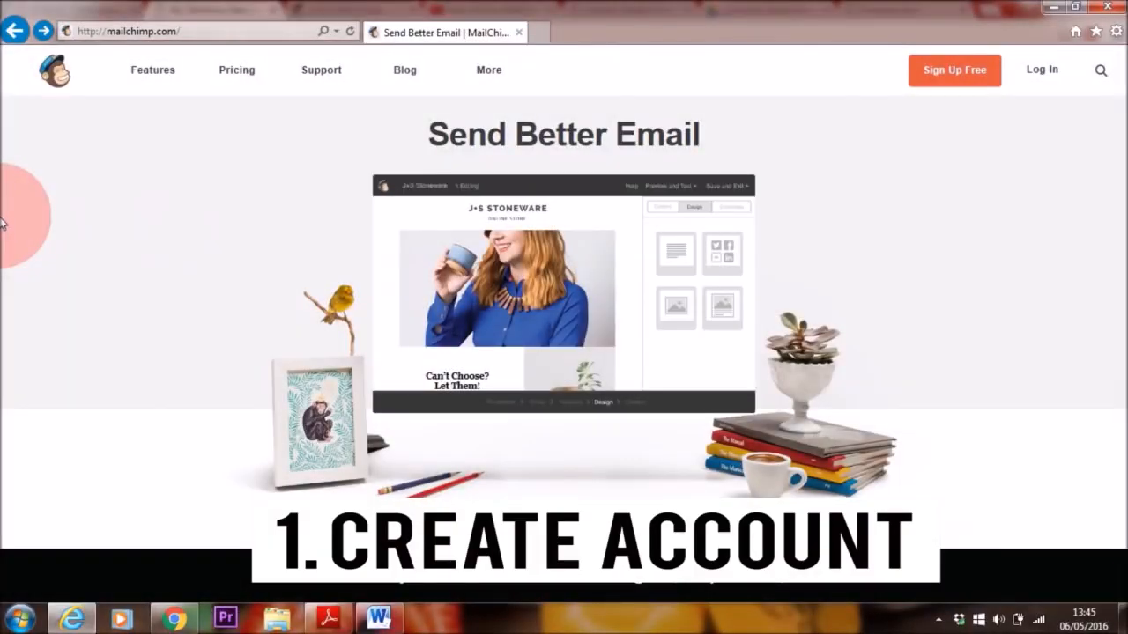
Step: Open the free account signup page from mailchimp.com and review its email, username and password fields
click(209, 32)
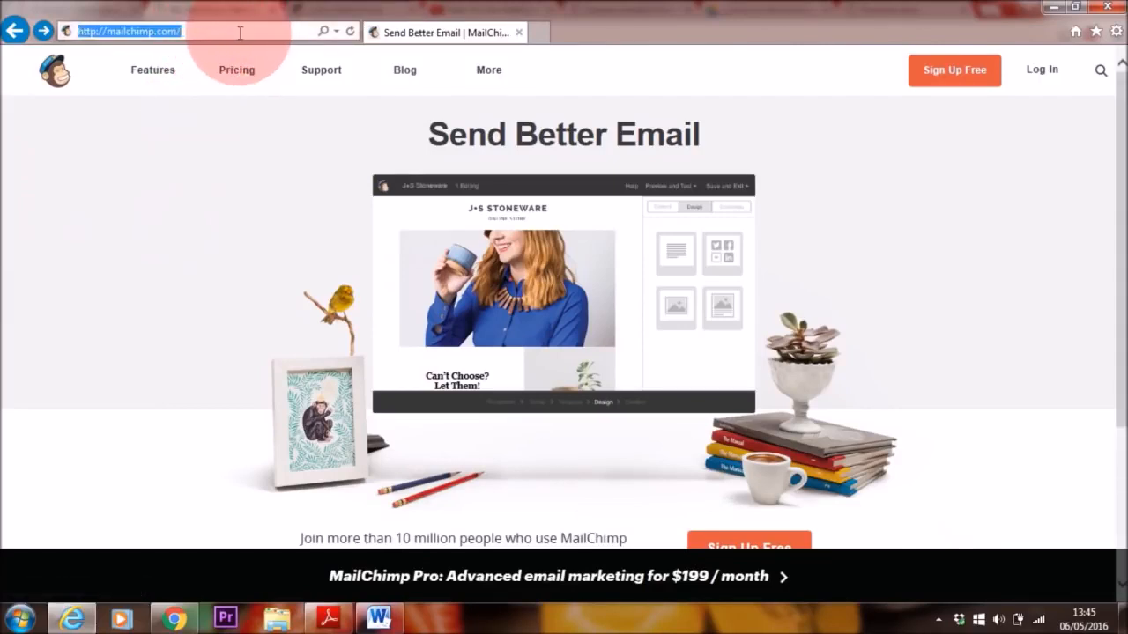
click(216, 32)
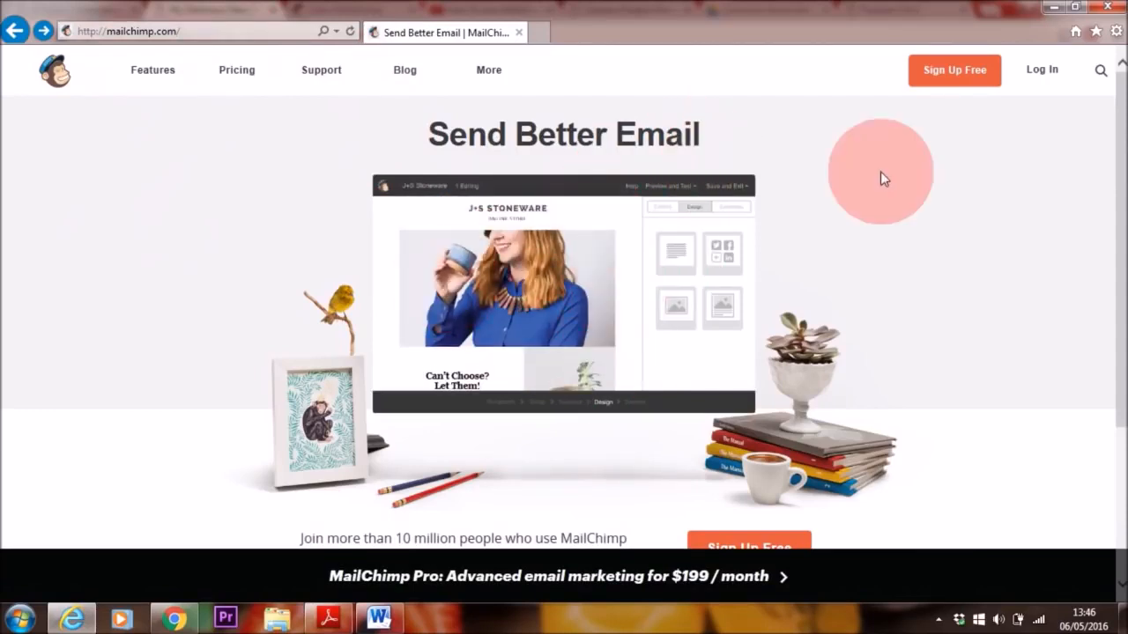
click(942, 71)
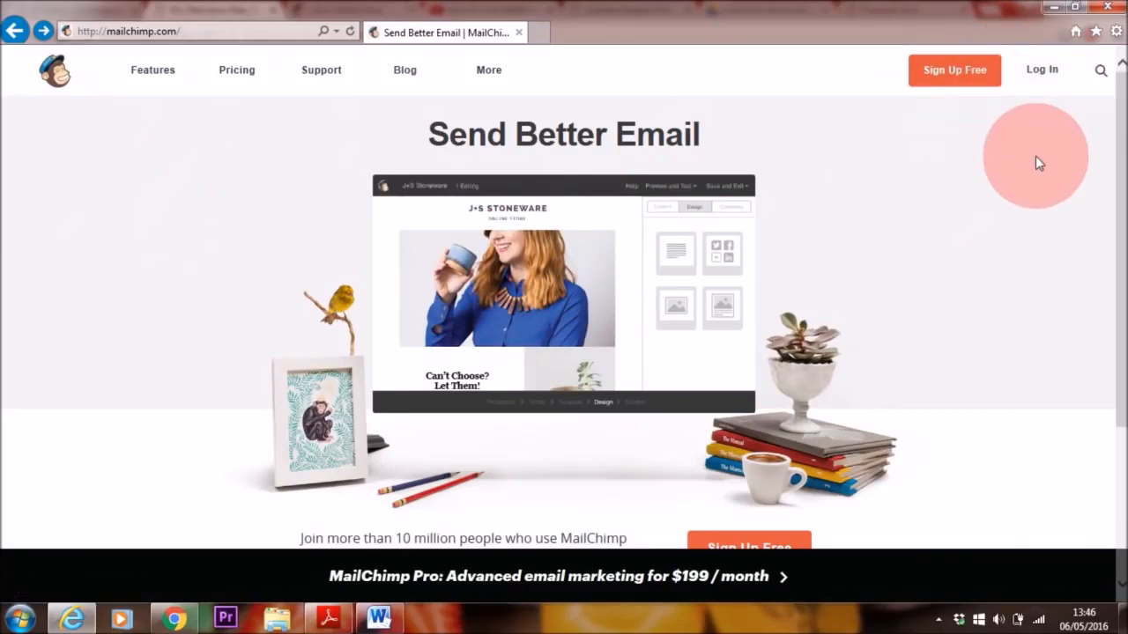
click(978, 77)
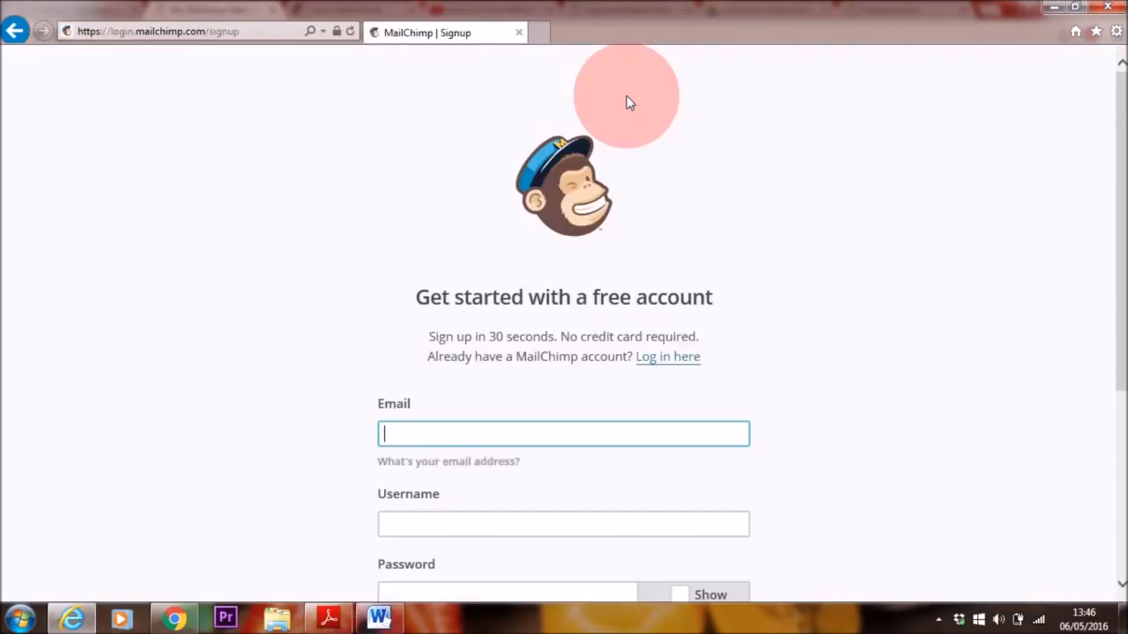
scroll(1117, 198, down, 2)
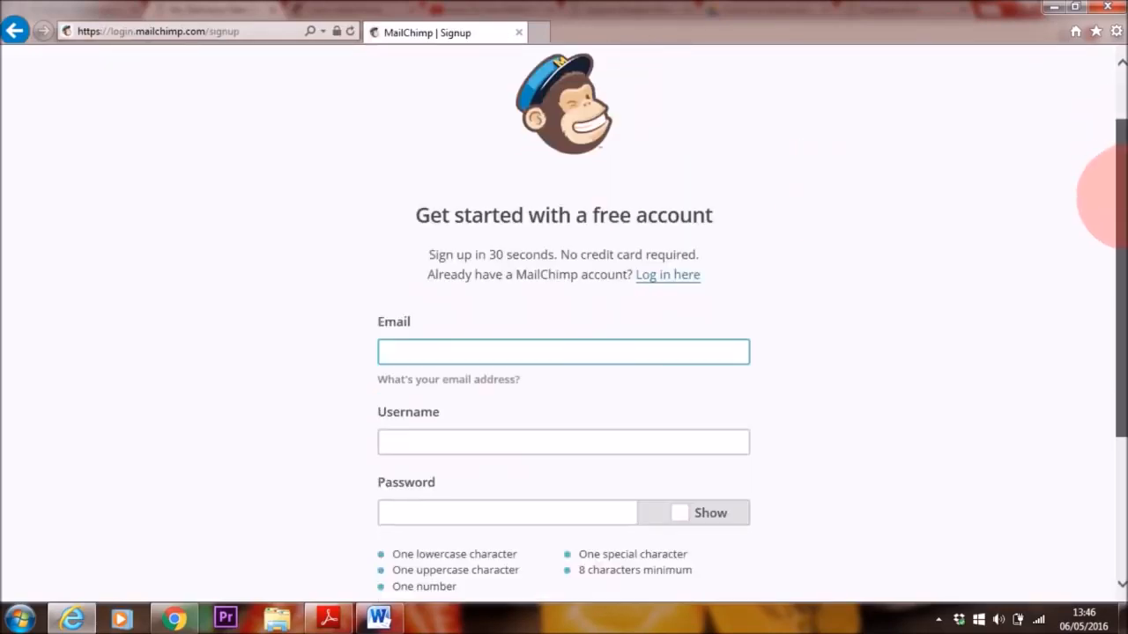
drag(1115, 198, 1114, 218)
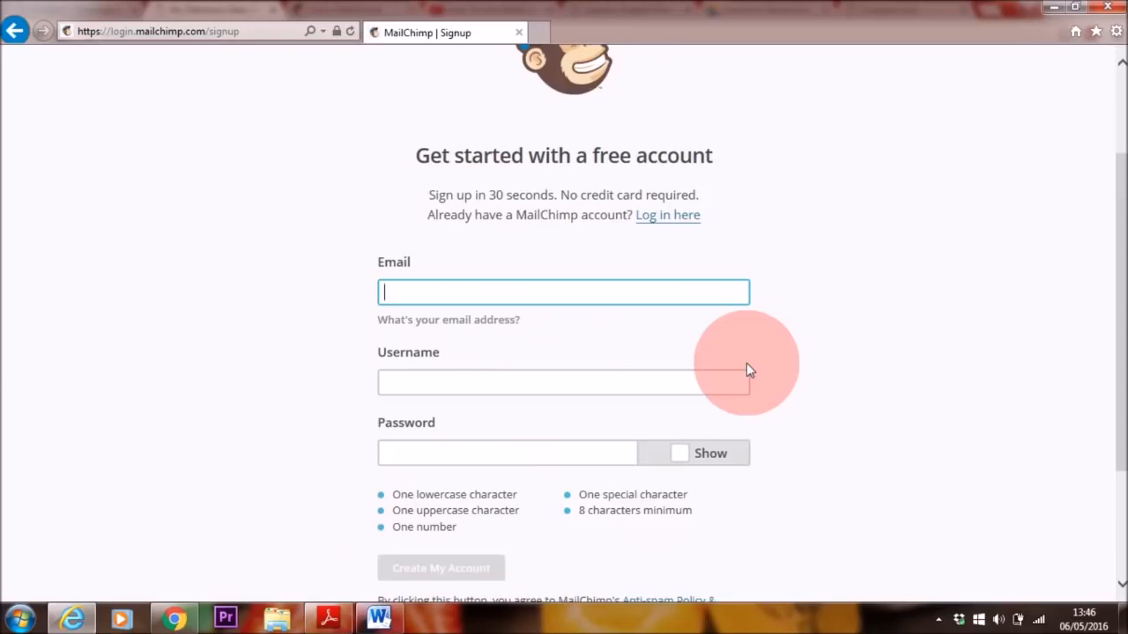
drag(1119, 261, 1117, 152)
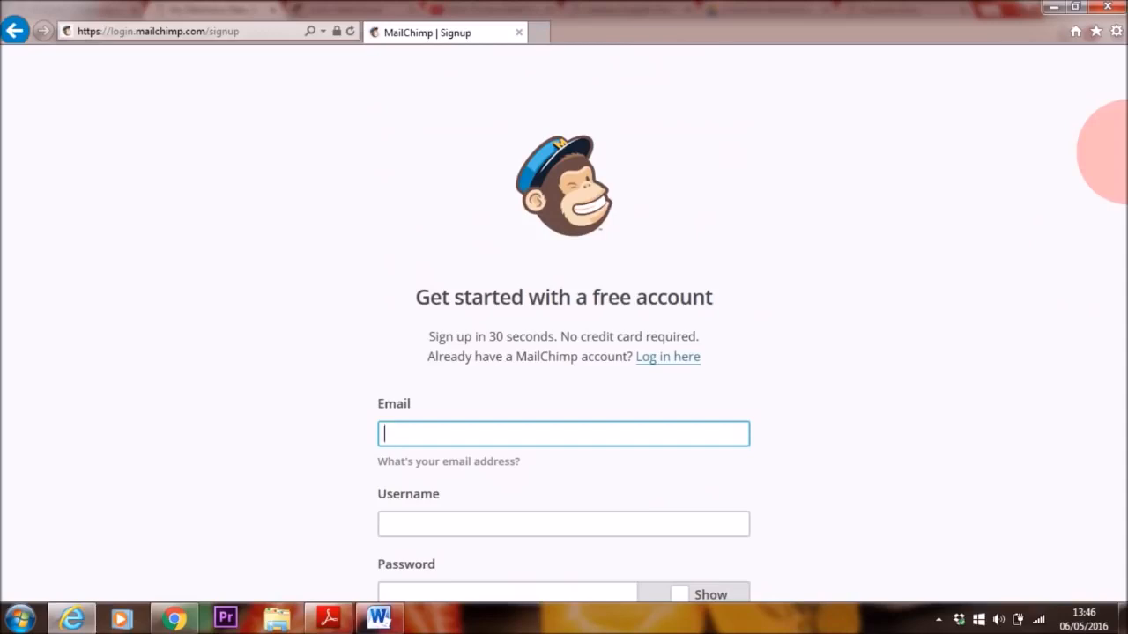
Step: Return to the MailChimp home page and log in to the existing account with the prefilled credentials
click(15, 31)
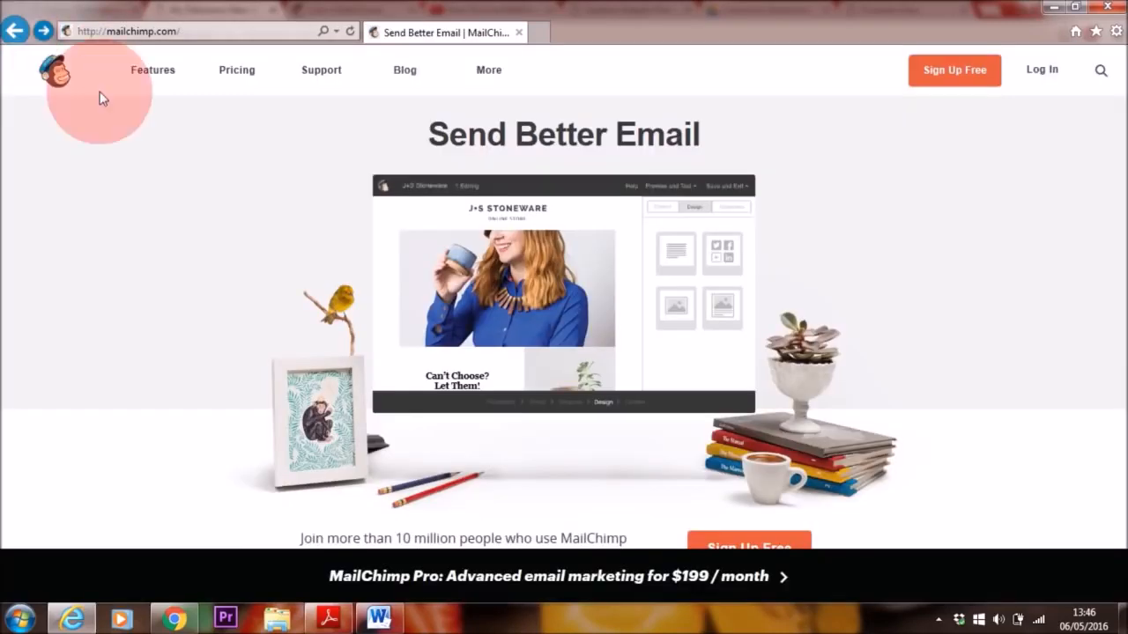
click(1062, 91)
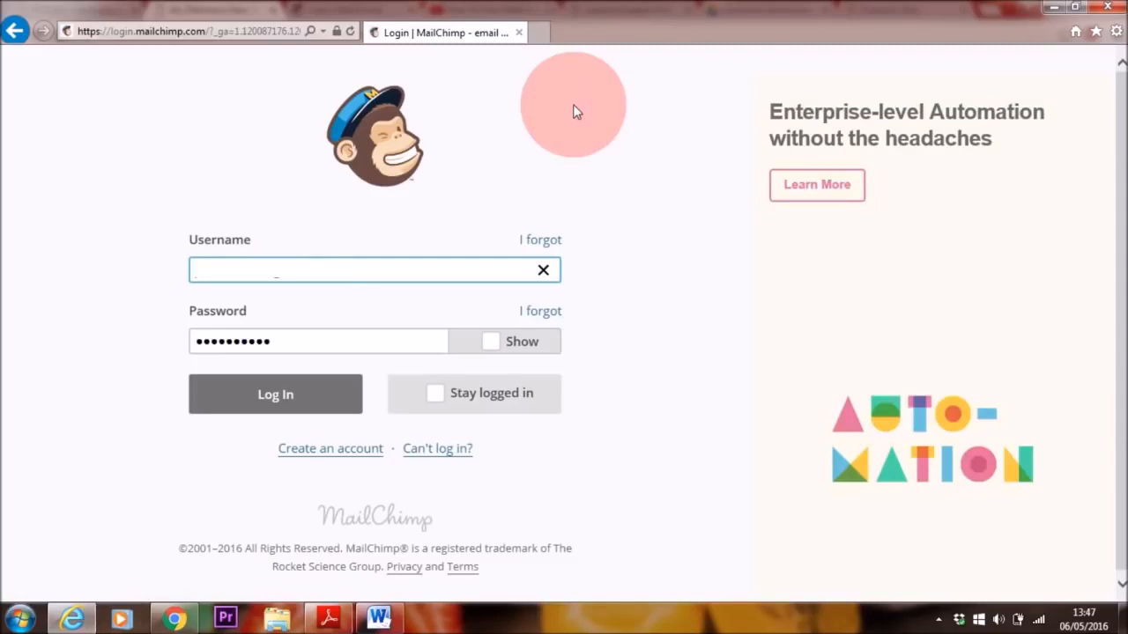
click(267, 394)
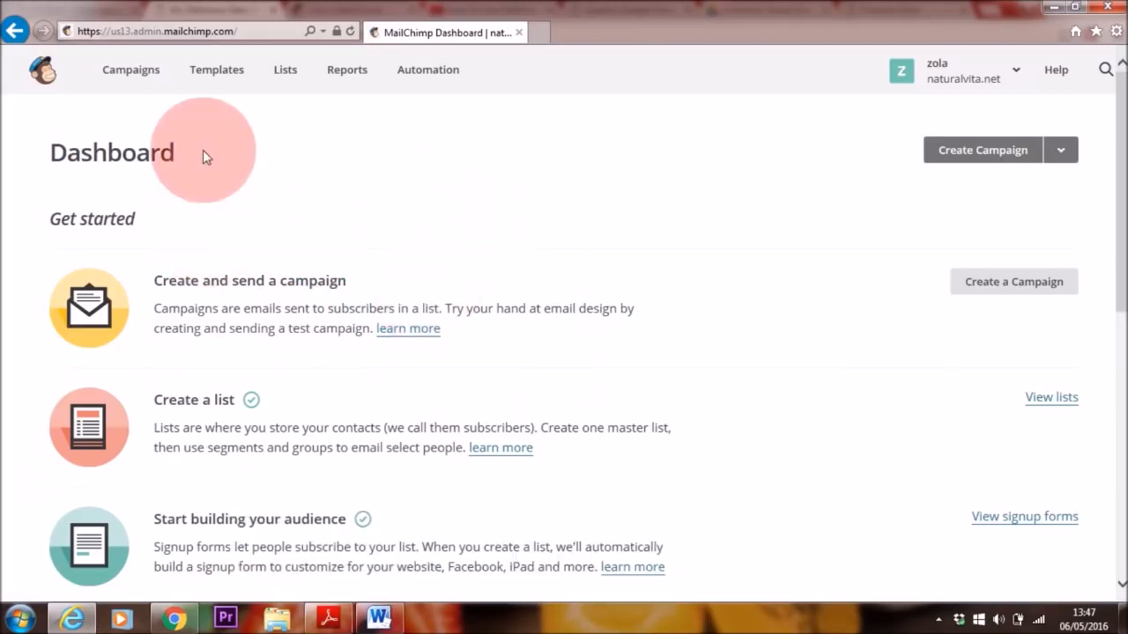
Step: Go from the dashboard to the account's lists and start creating a new list rather than groups
drag(200, 157, 59, 160)
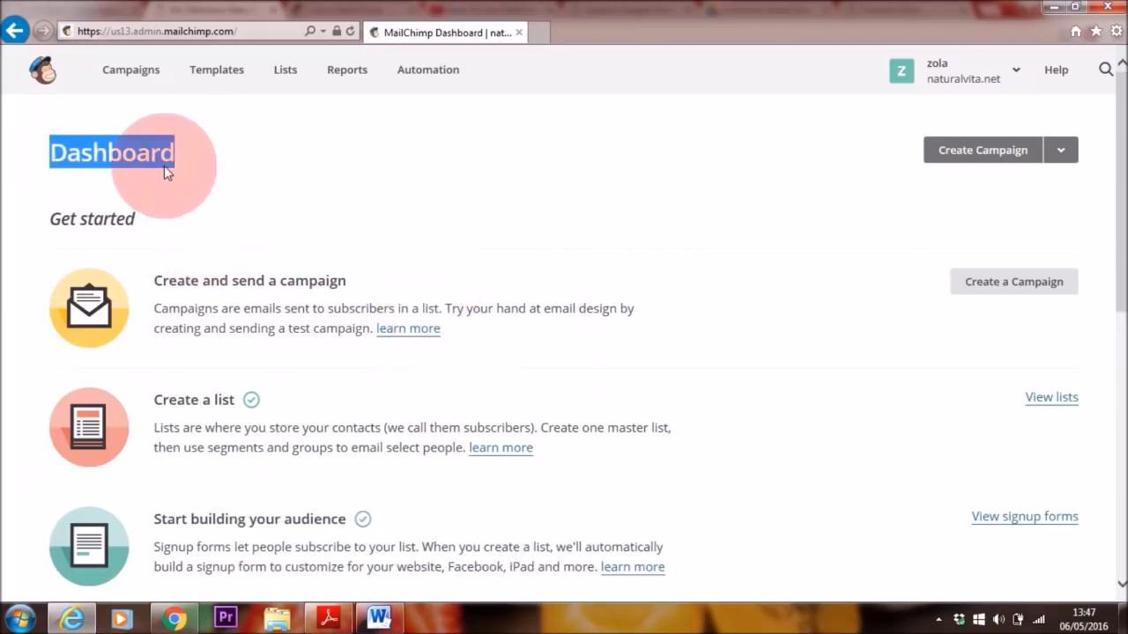
click(51, 77)
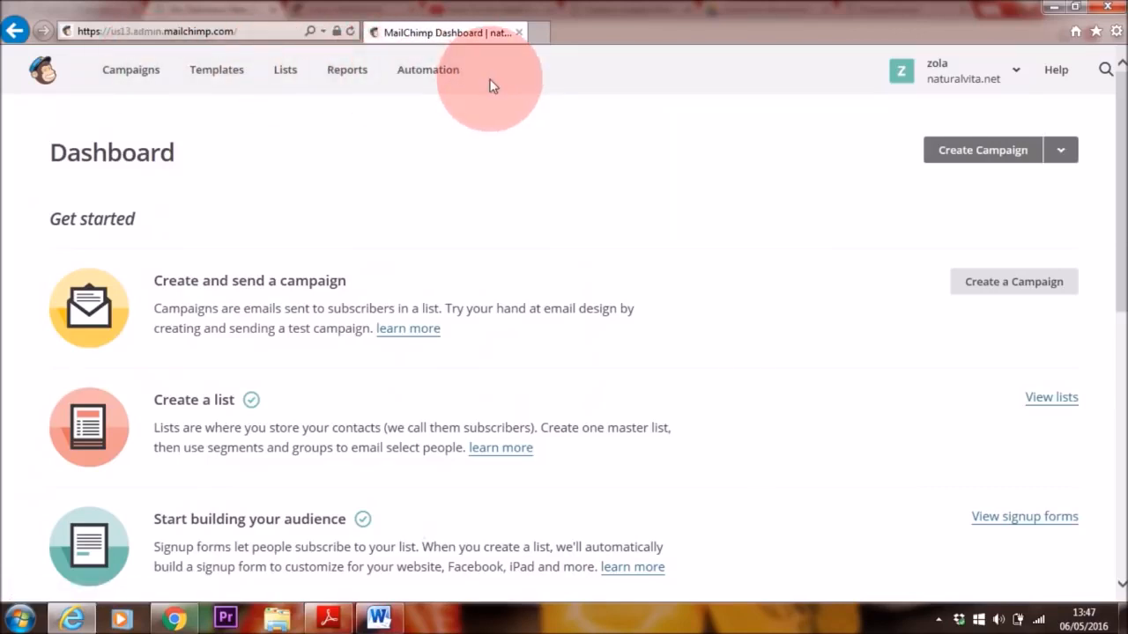
click(284, 78)
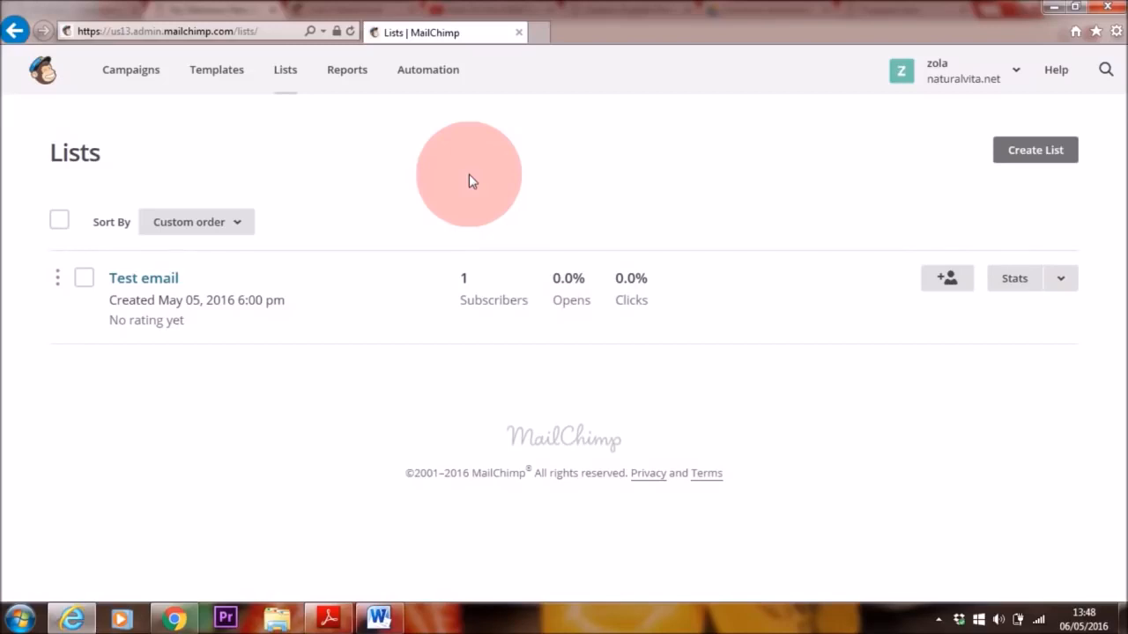
click(1038, 155)
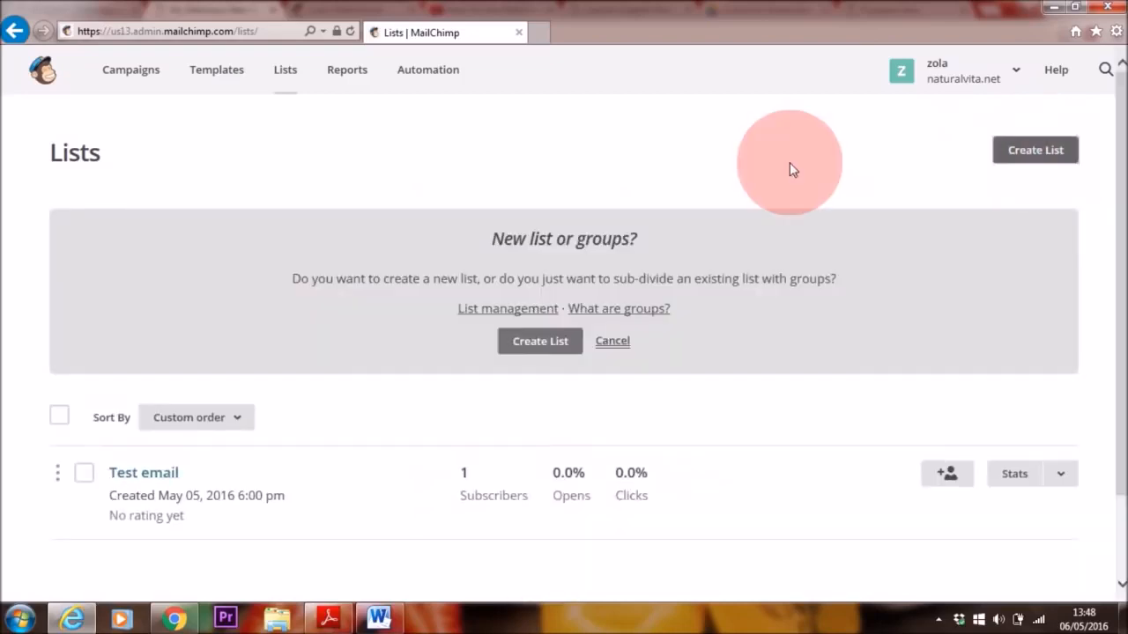
click(556, 351)
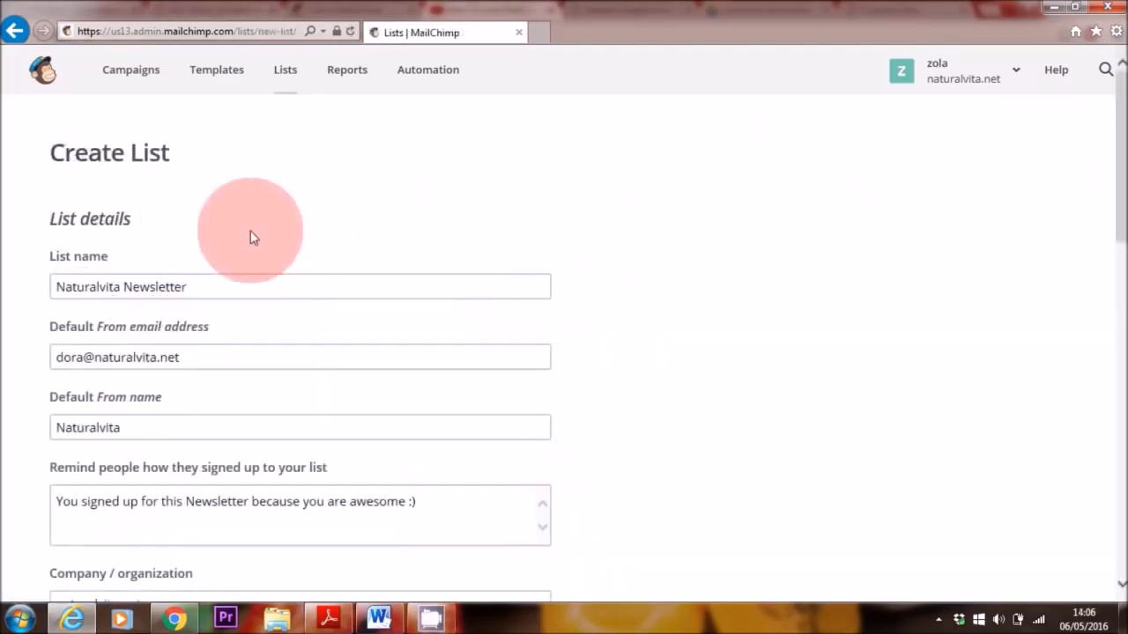
Step: Review the new list's name, default sender details, signup reminder, company and address, with a look at the Naturalvita blog
drag(174, 225, 40, 220)
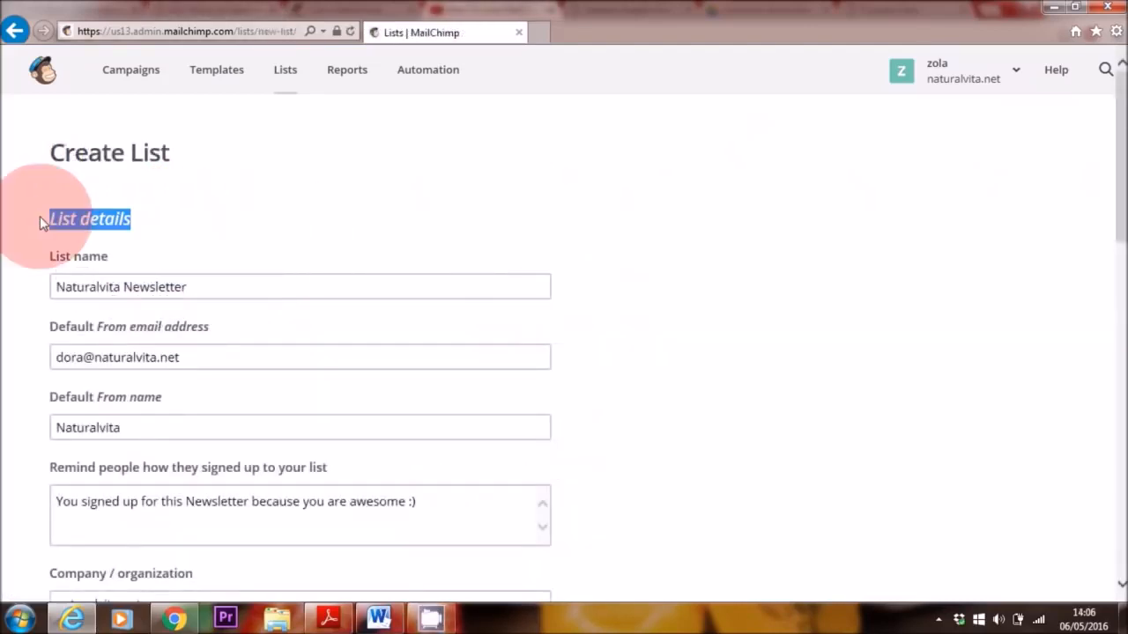
click(62, 285)
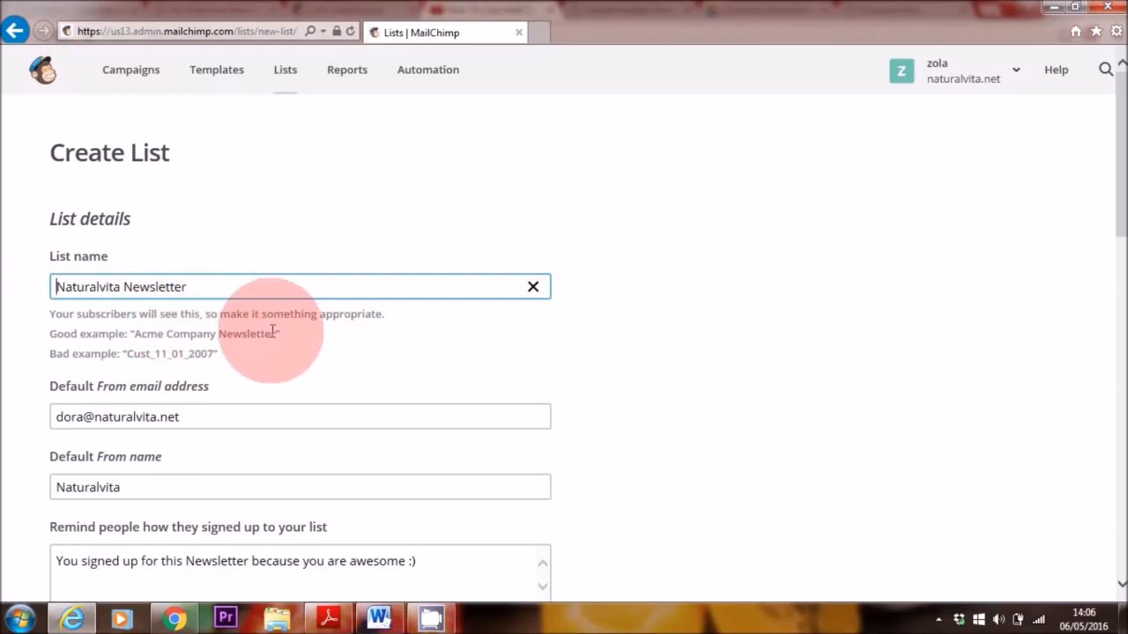
drag(1123, 195, 1125, 256)
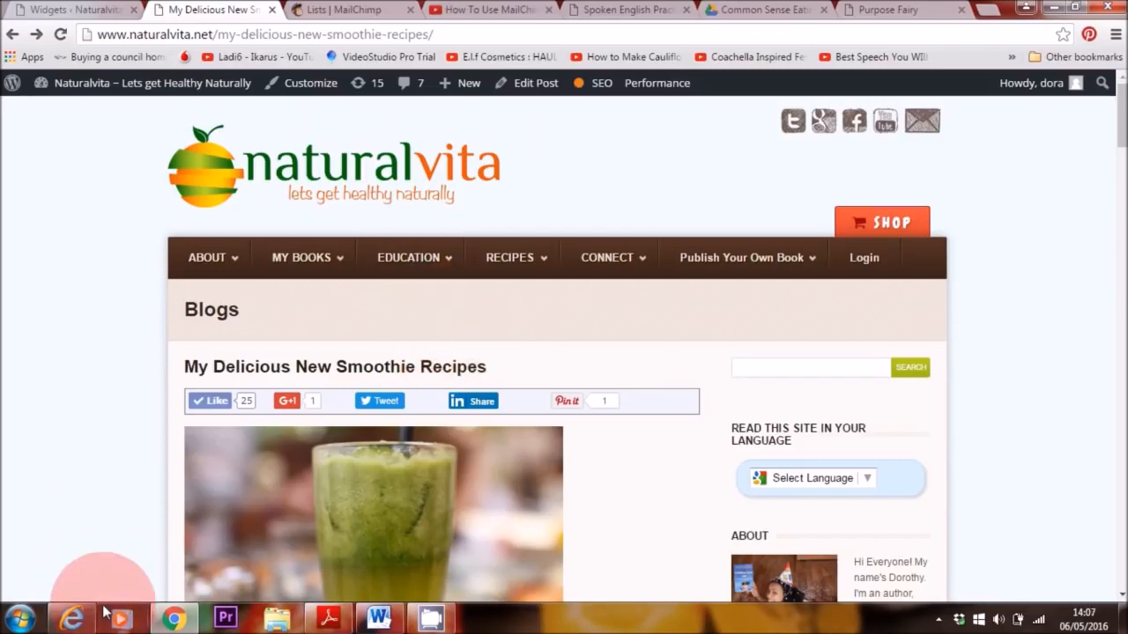
click(73, 621)
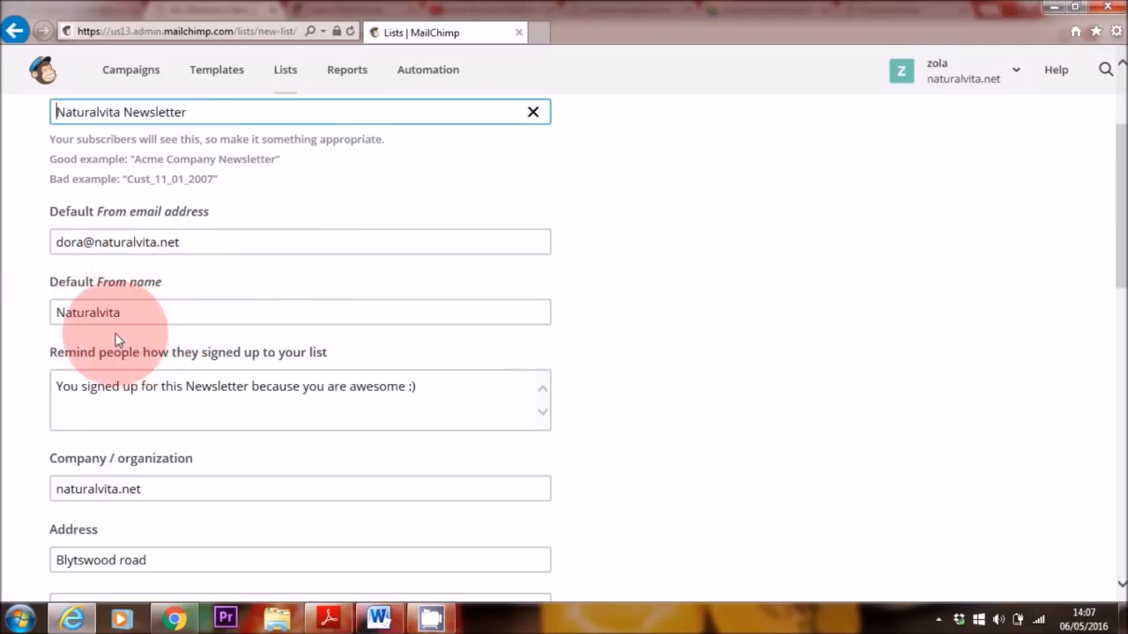
drag(1126, 238, 1120, 270)
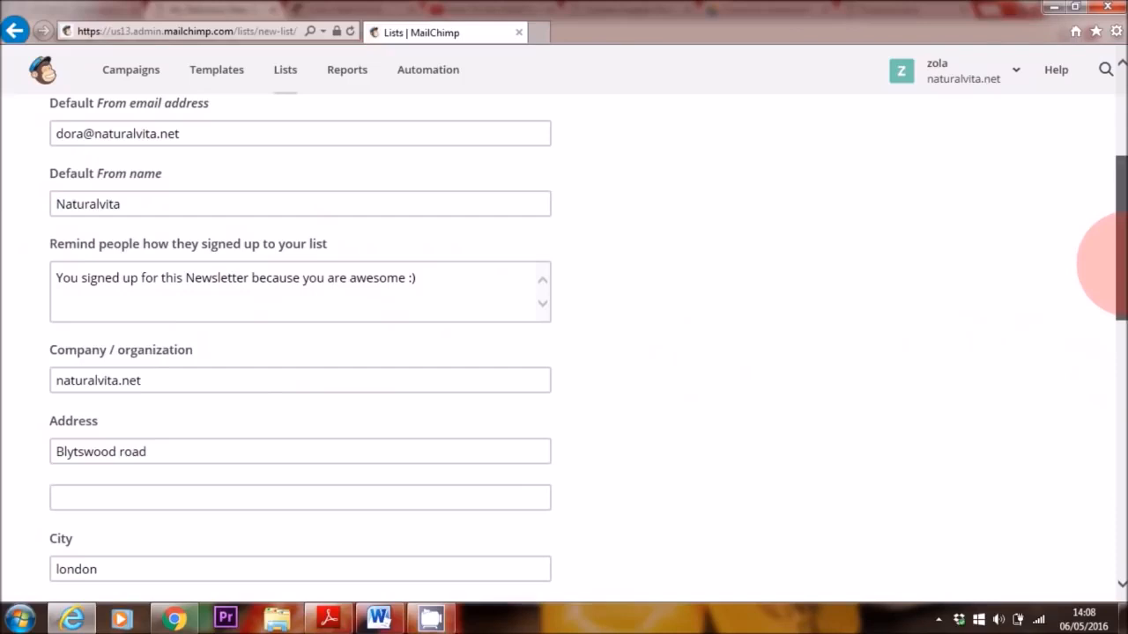
drag(1121, 322, 1120, 441)
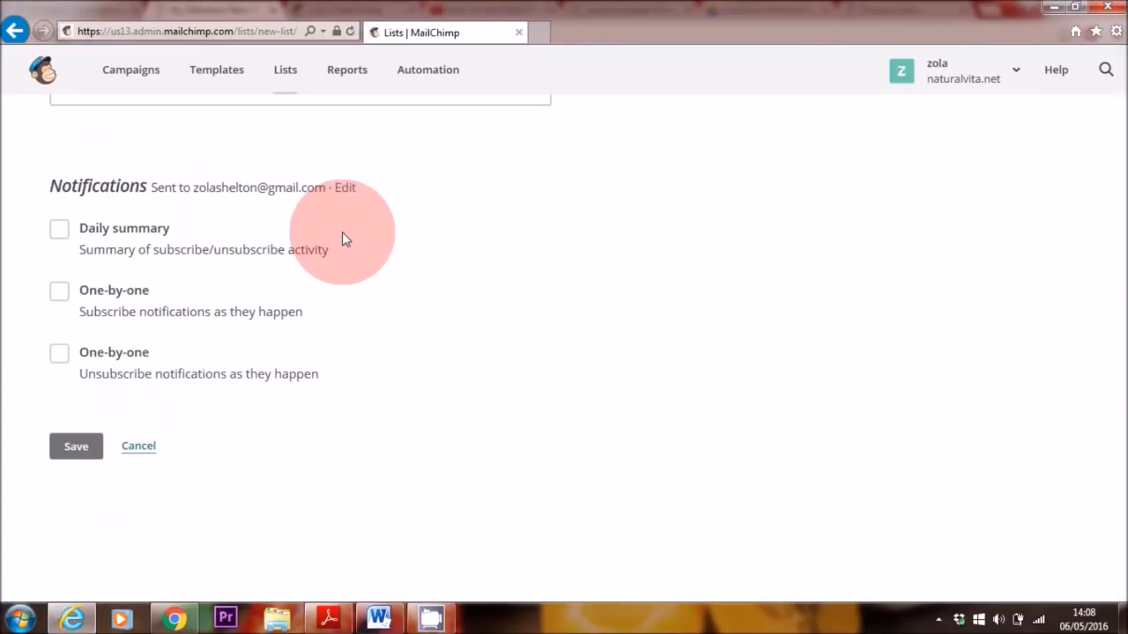
Step: Enable the one-by-one subscribe and unsubscribe notifications and save the Naturalvita Newsletter list
click(60, 295)
scroll(63, 331, down, 1)
click(61, 298)
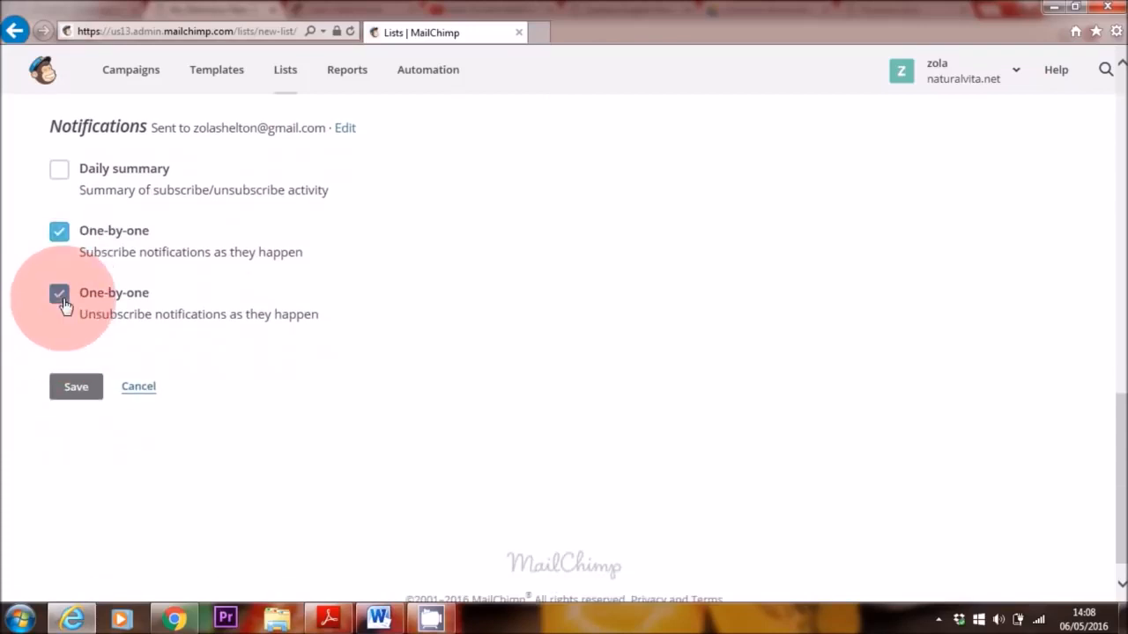
click(68, 387)
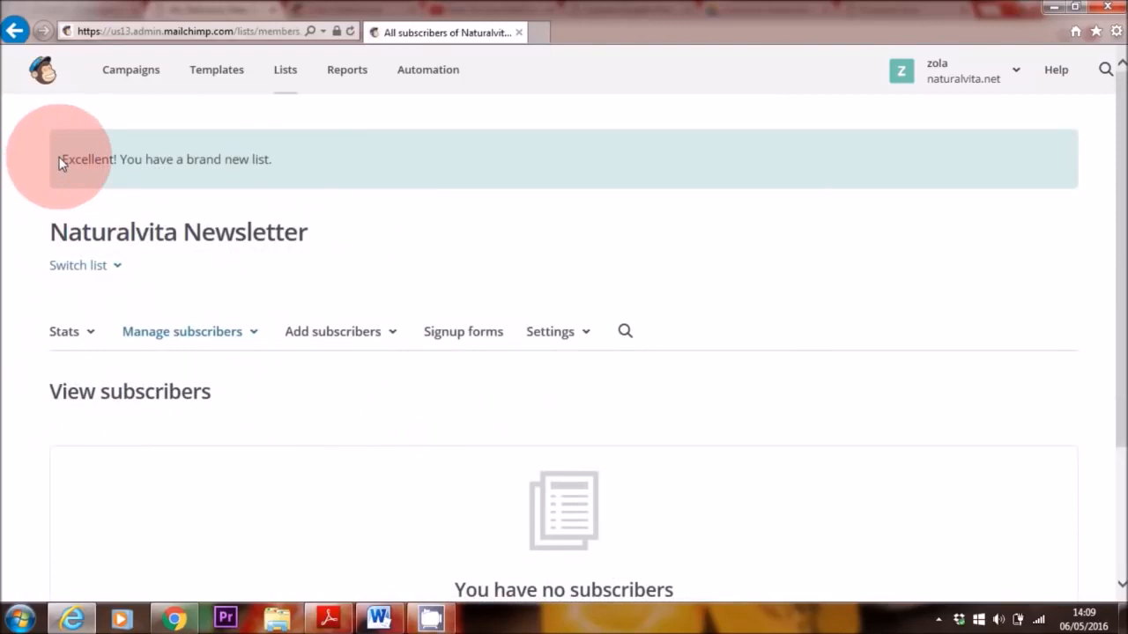
drag(63, 159, 283, 159)
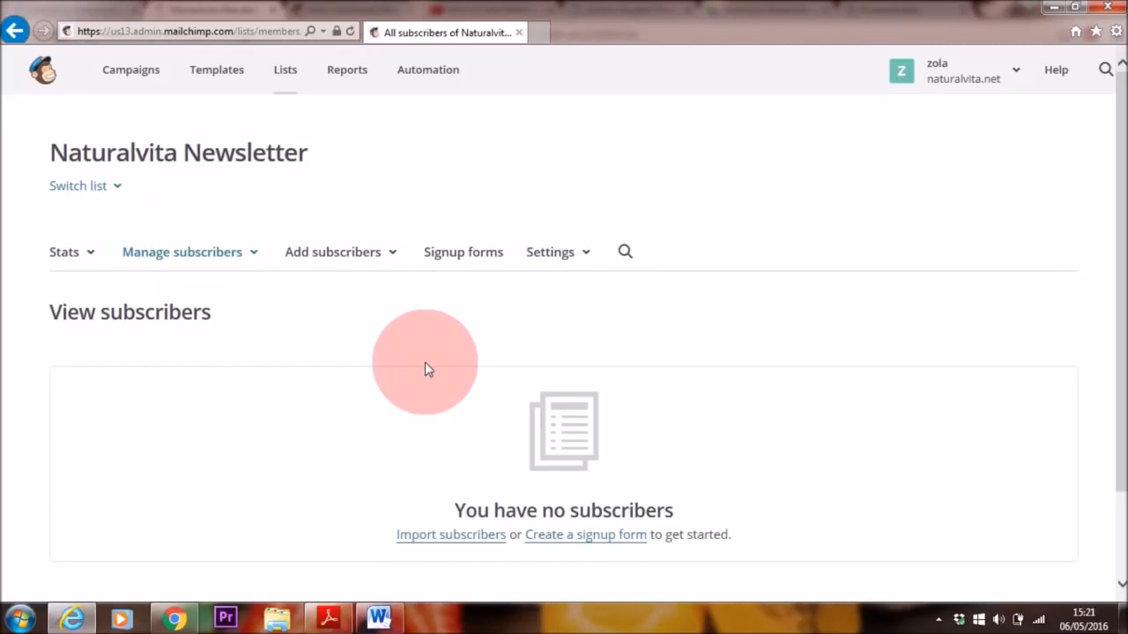
Step: In the list name and defaults settings, enable the final welcome email and let users pick Plain-text or HTML emails
click(557, 255)
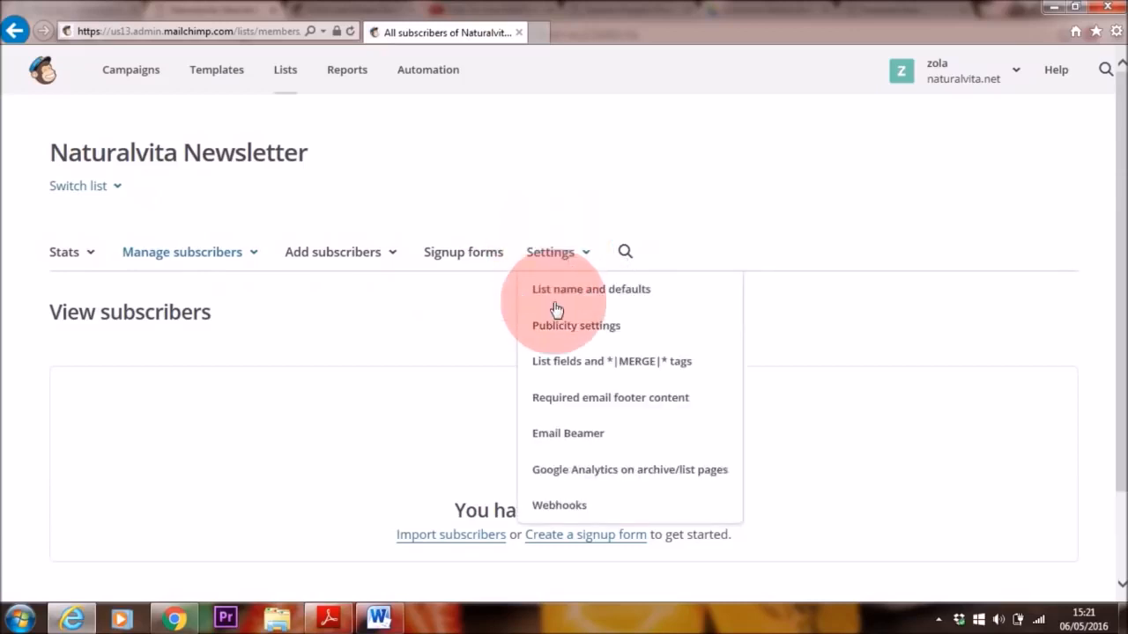
click(674, 296)
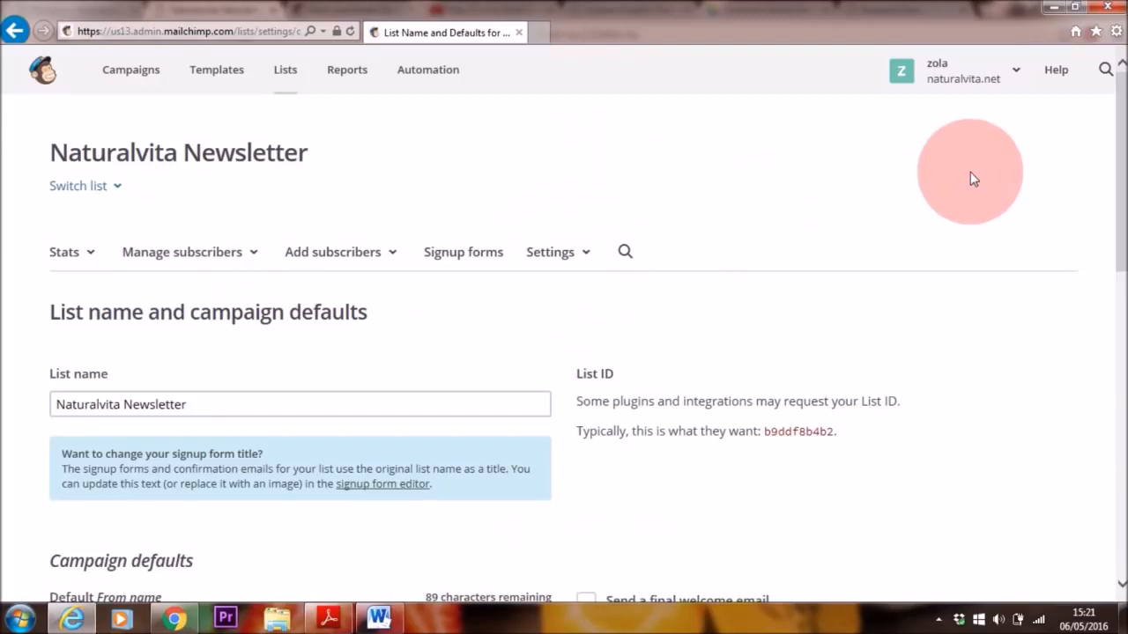
drag(1121, 128, 1119, 244)
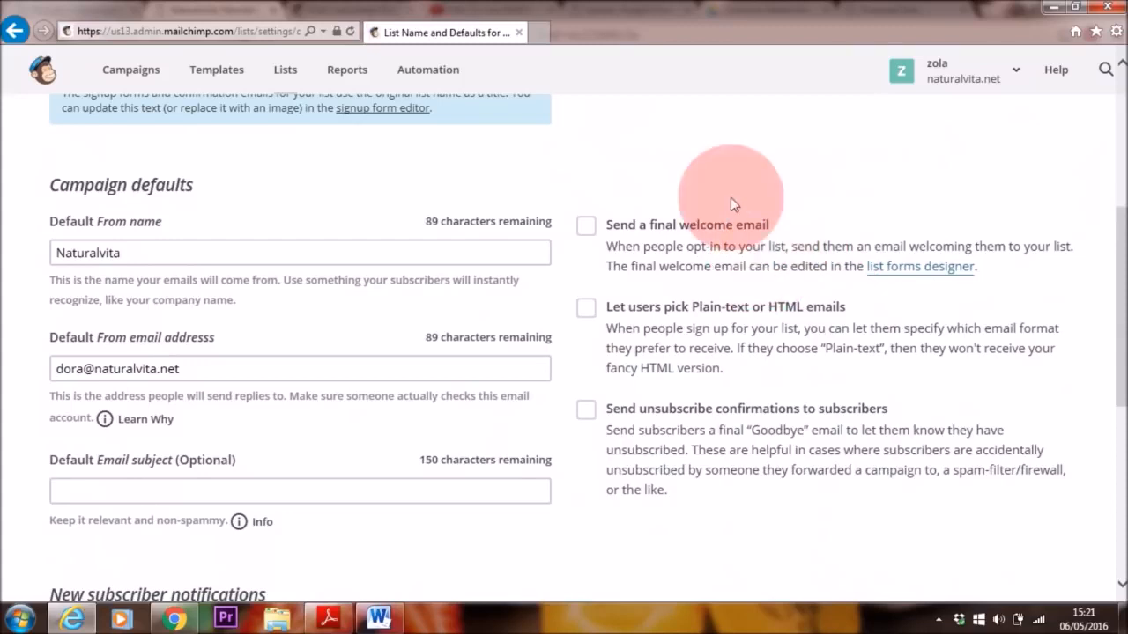
click(586, 226)
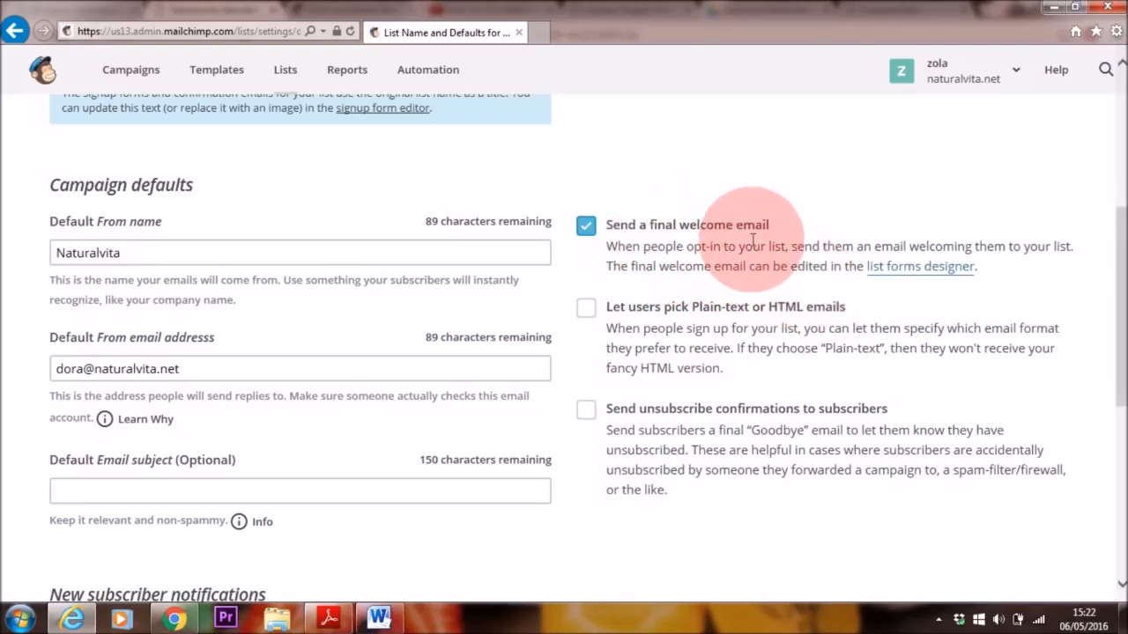
click(586, 308)
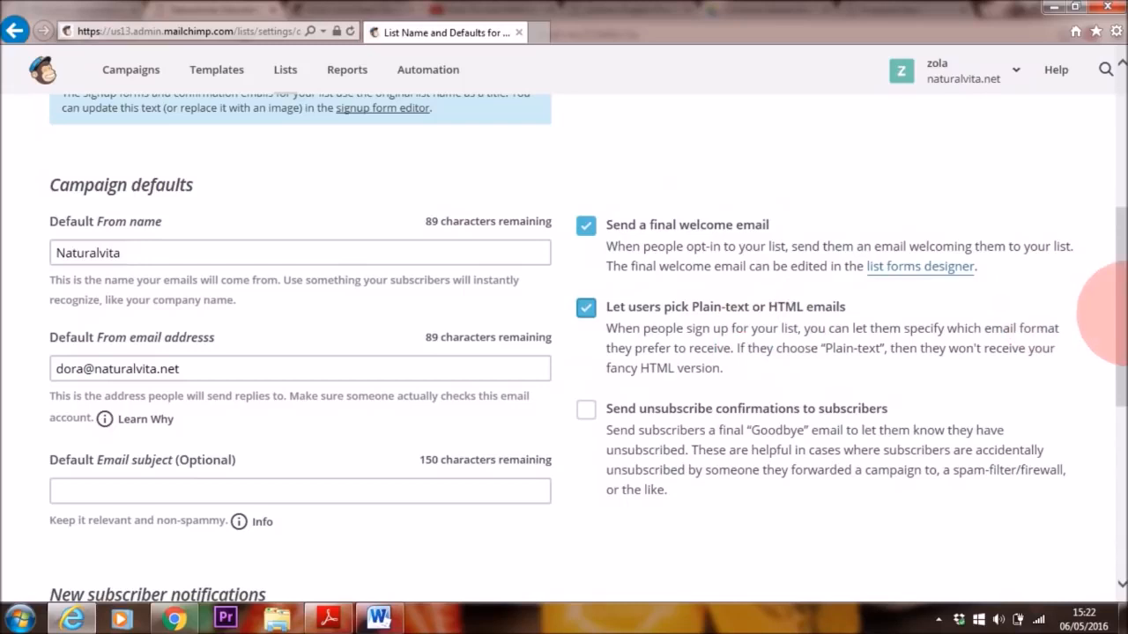
Step: Review the new subscriber notification settings and save the list and campaign defaults
scroll(1112, 357, down, 1)
scroll(1112, 357, down, 2)
scroll(1108, 302, up, 1)
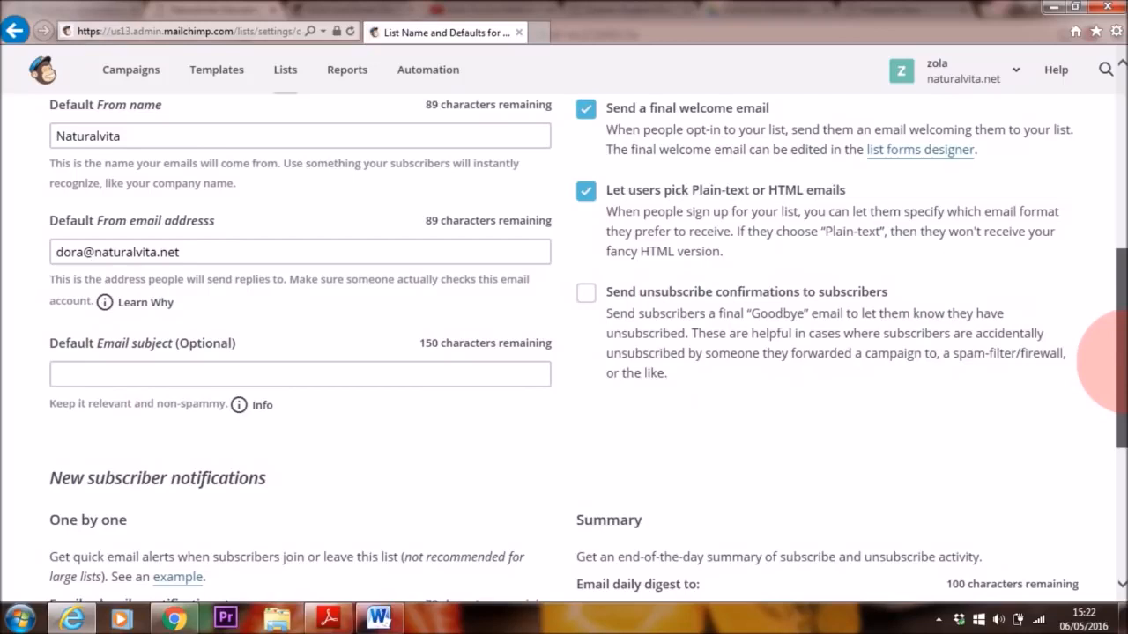
scroll(1109, 366, down, 3)
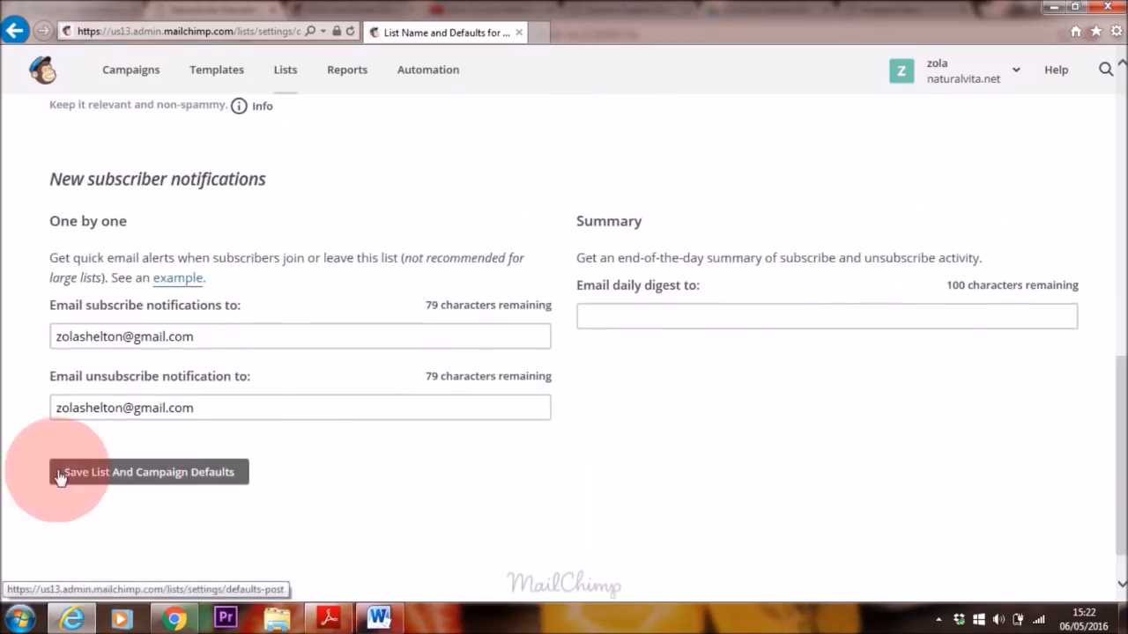
click(218, 481)
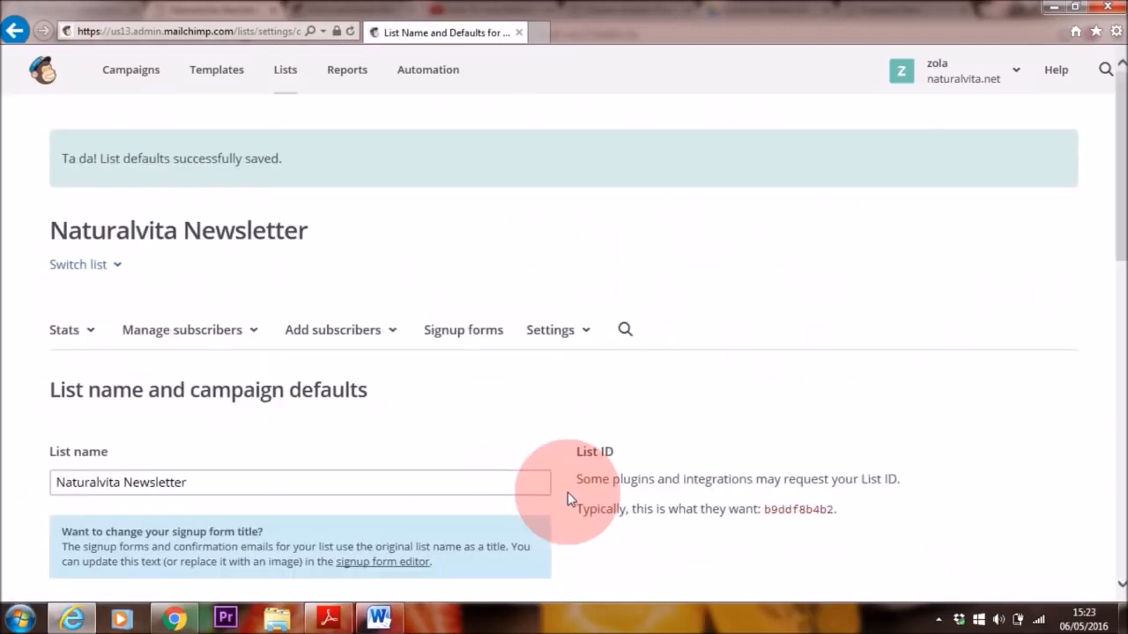
mouse_move(1127, 177)
mouse_down()
mouse_move(1127, 340)
mouse_move(1127, 198)
mouse_up()
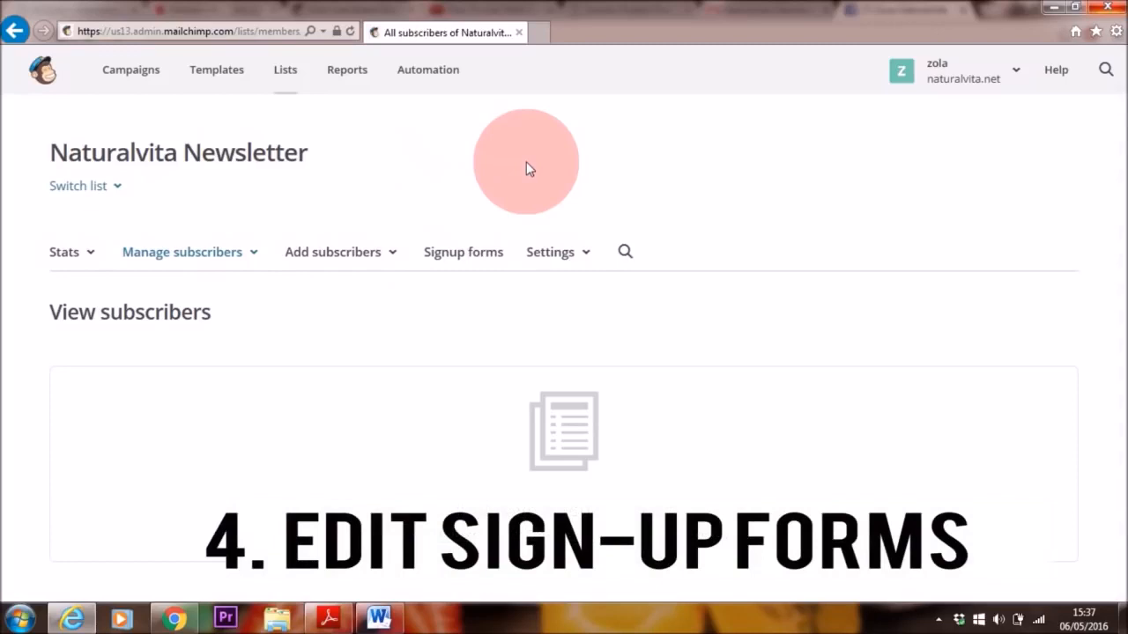
Step: Open the Naturalvita Newsletter's signup forms, choose the Signup form, and look over its URL and layout
click(475, 262)
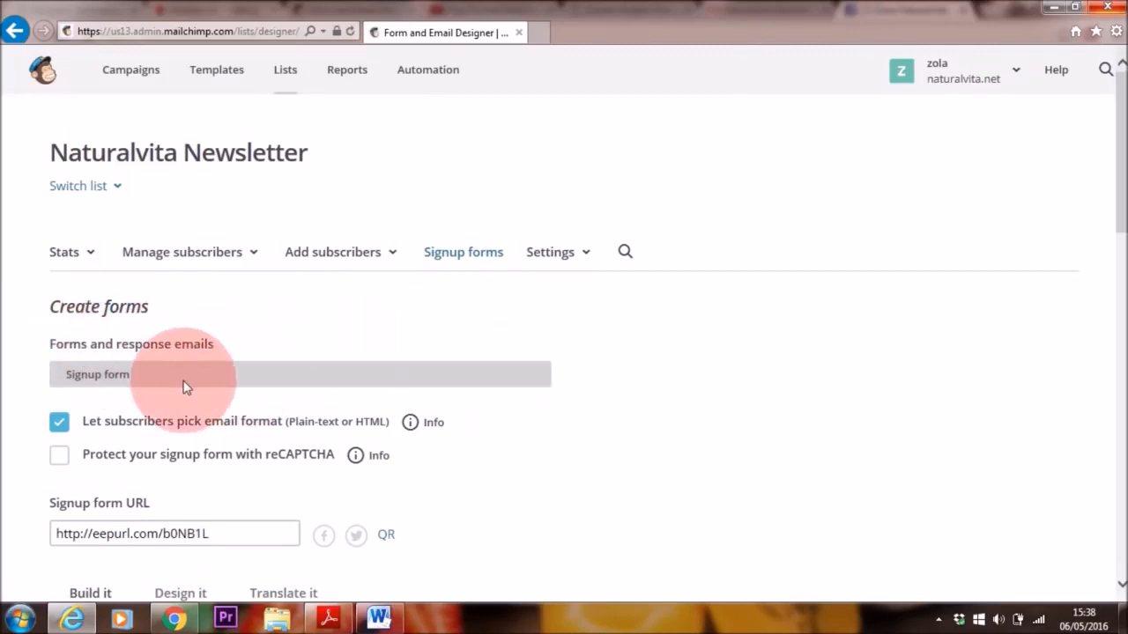
click(272, 377)
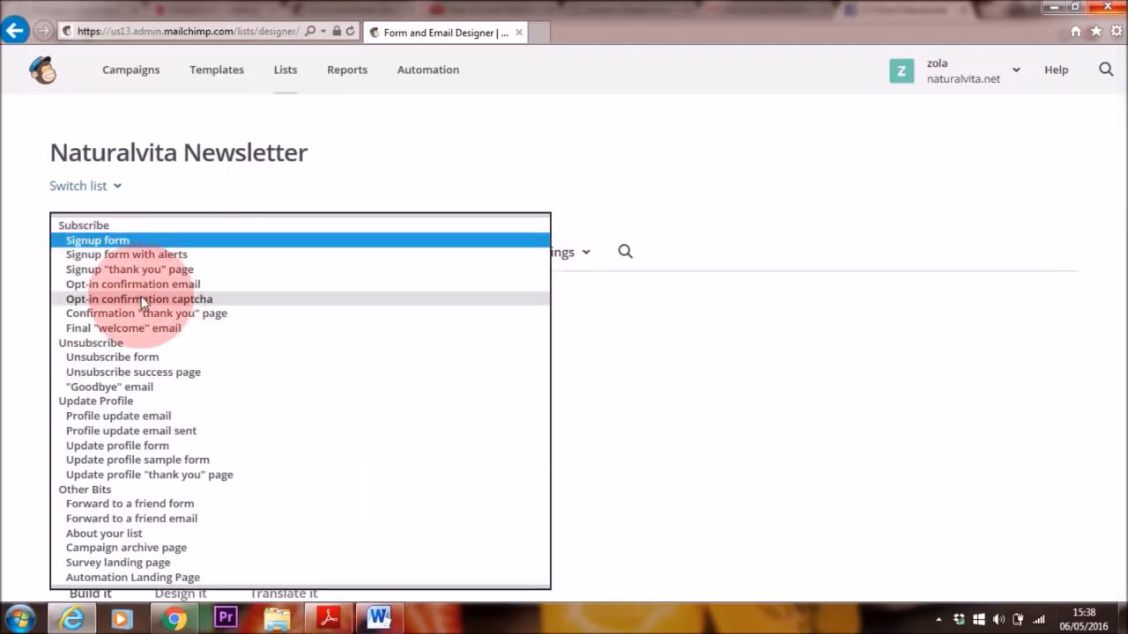
click(141, 240)
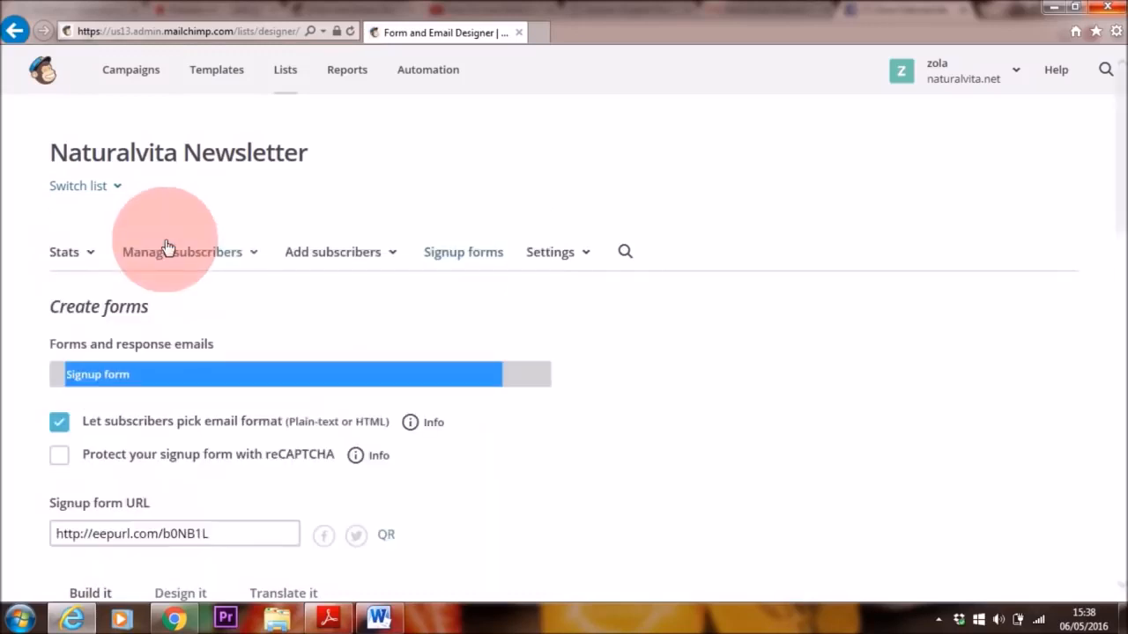
click(637, 343)
drag(1126, 192, 1112, 350)
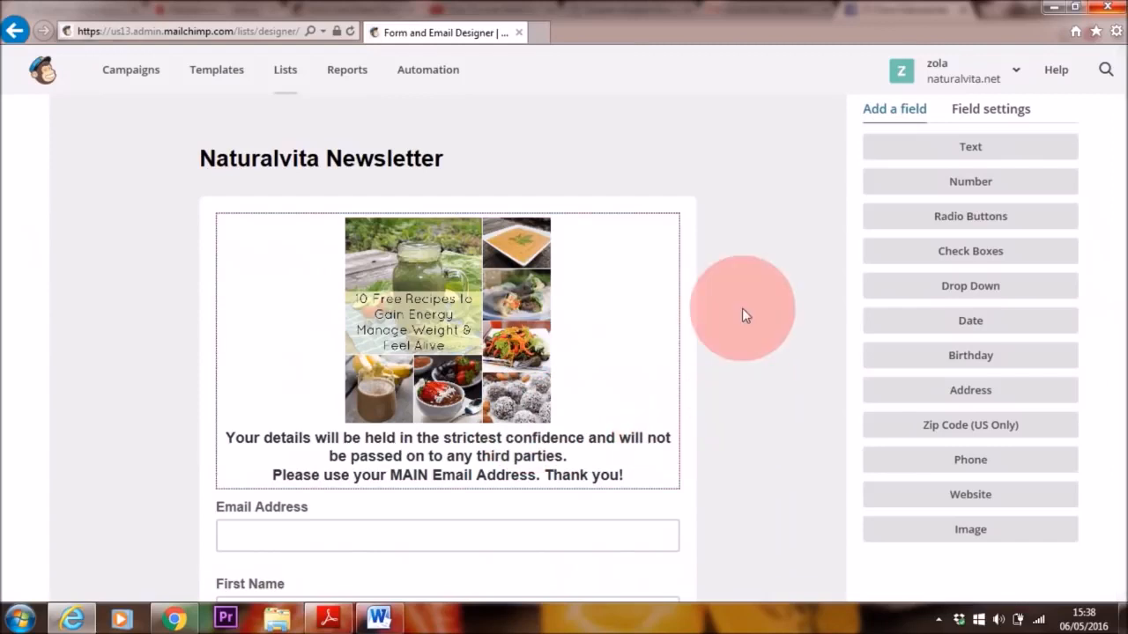
scroll(742, 314, up, 3)
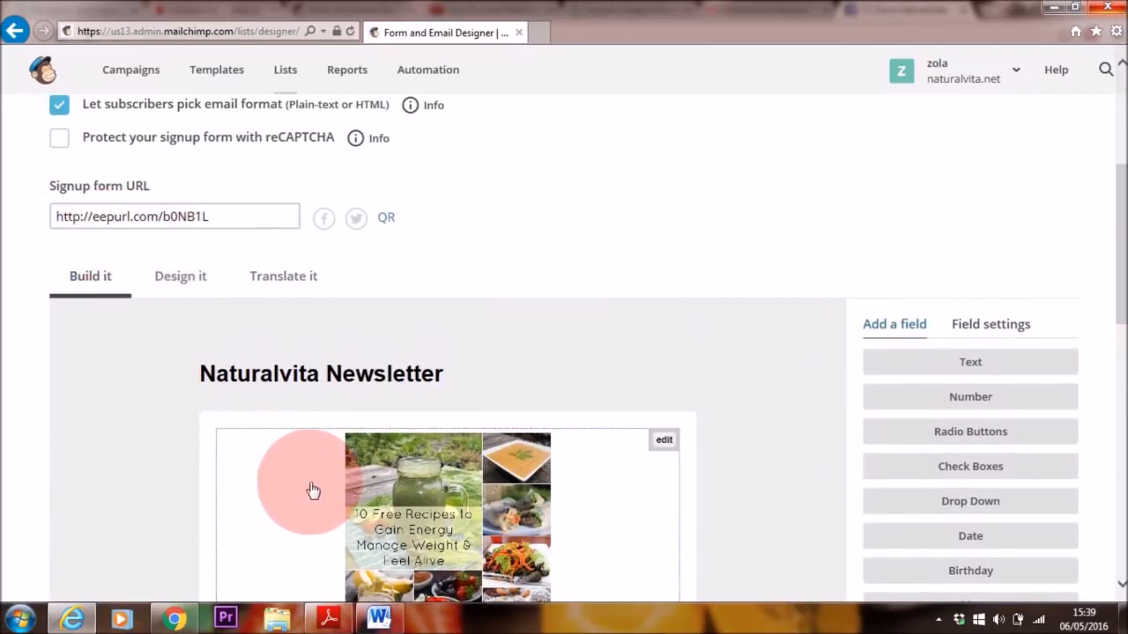
click(134, 226)
key(ctrl+c)
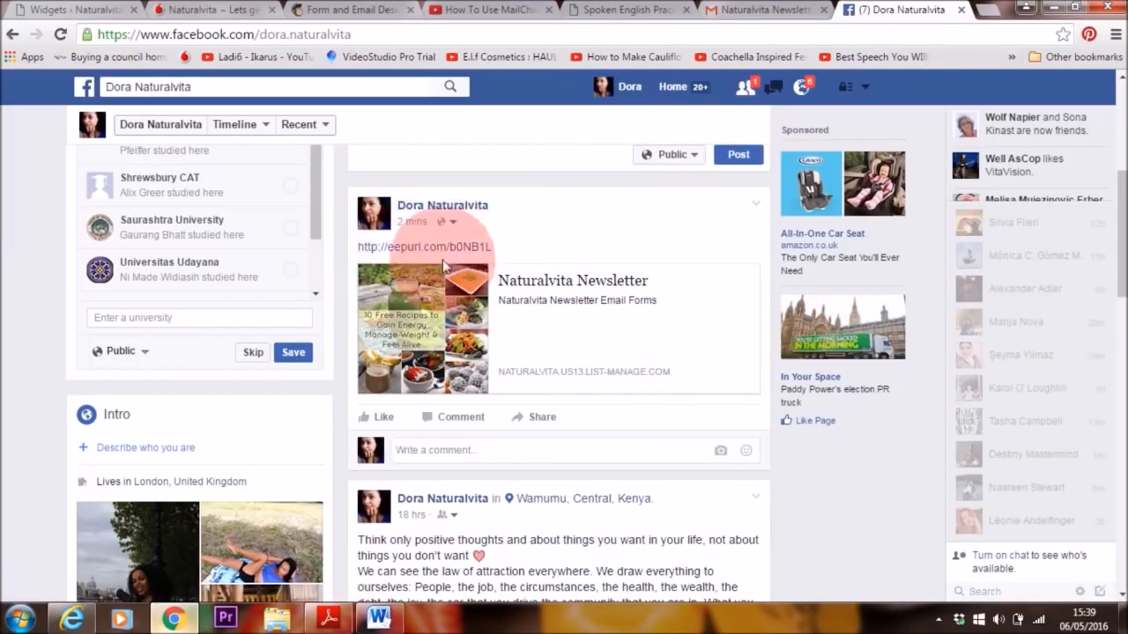
scroll(409, 256, up, 2)
click(471, 291)
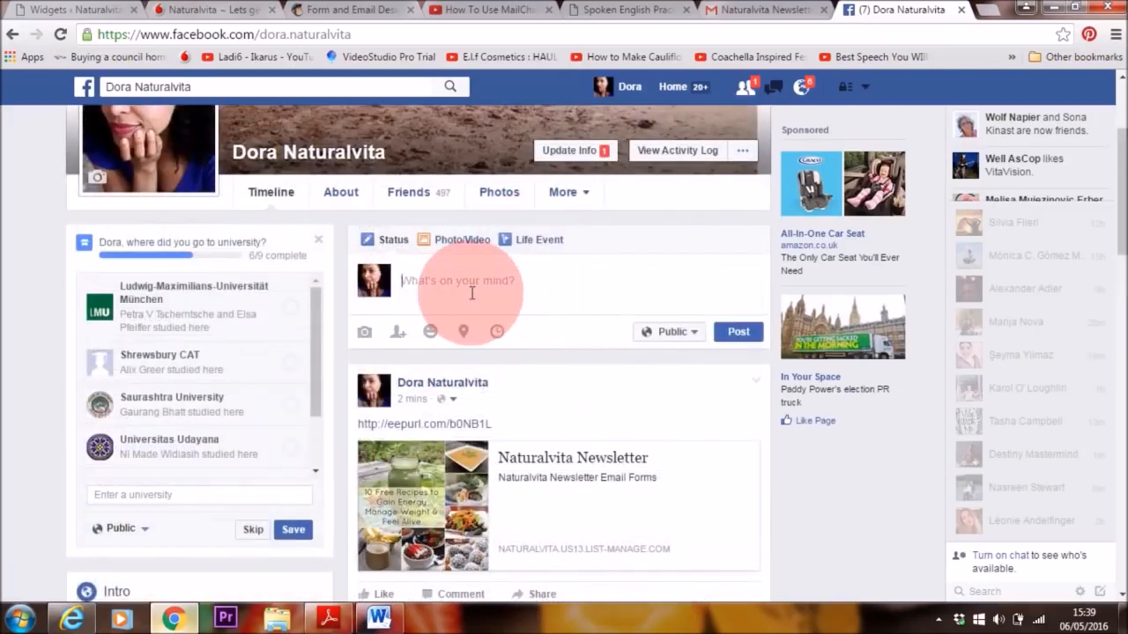
key(ctrl+v)
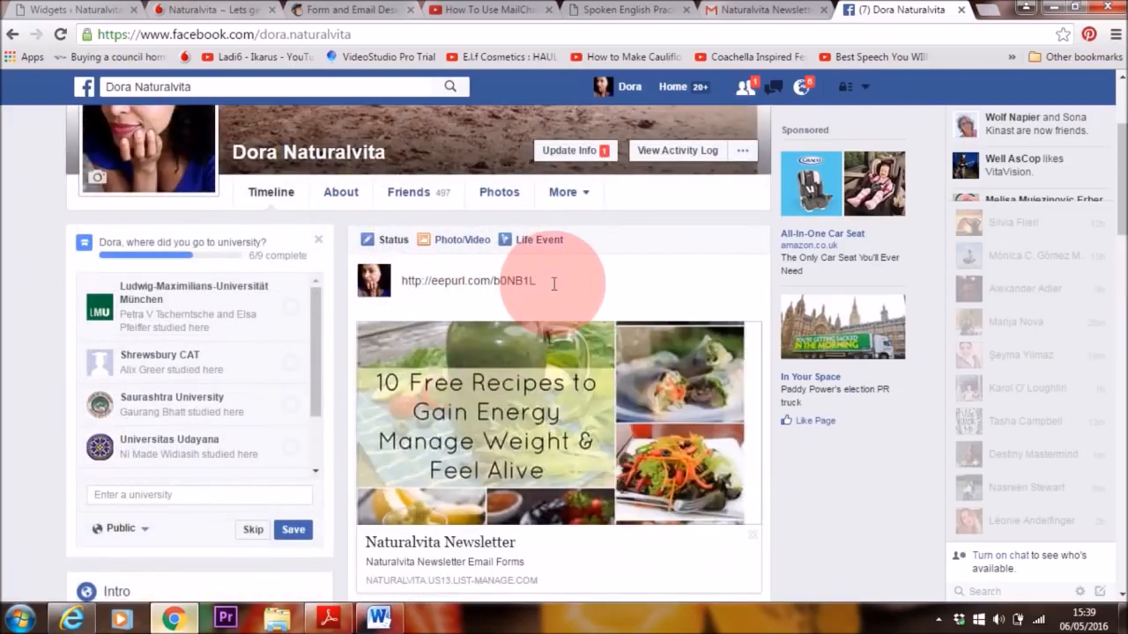
scroll(1107, 214, down, 2)
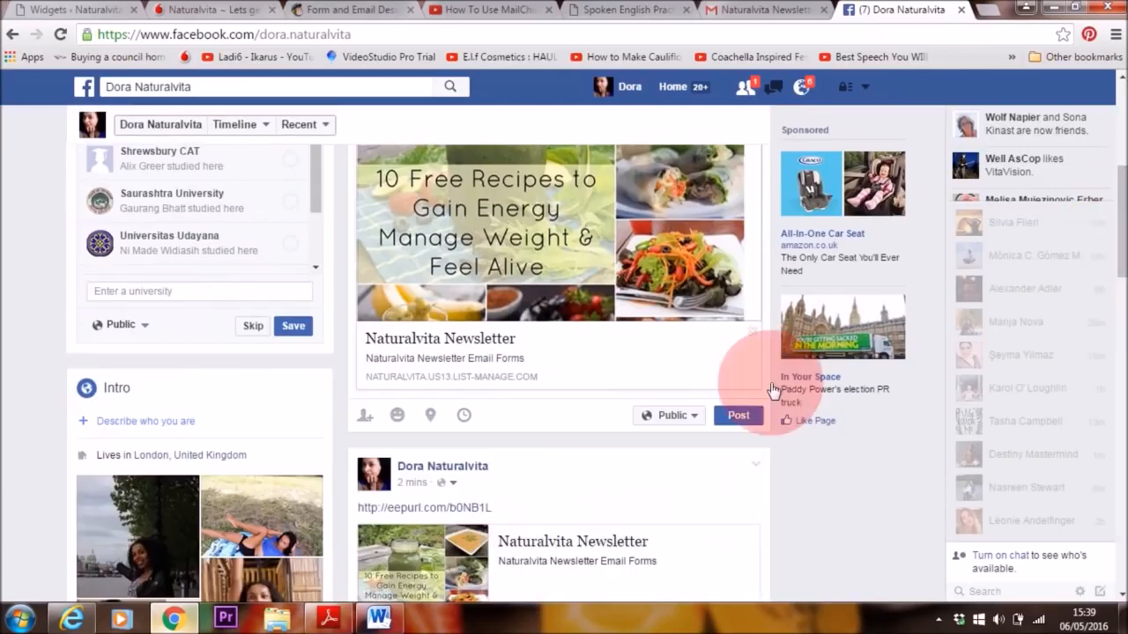
click(738, 417)
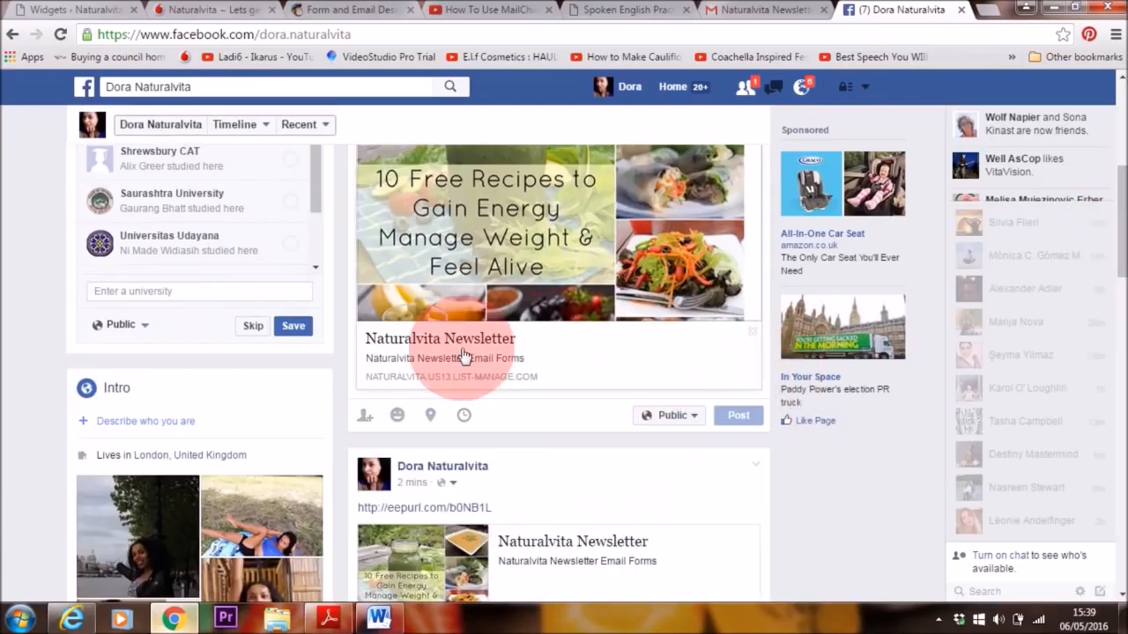
Step: View the signup form behind the Facebook link and the signup forms on the naturalvita.net and papa-english.com websites
click(425, 225)
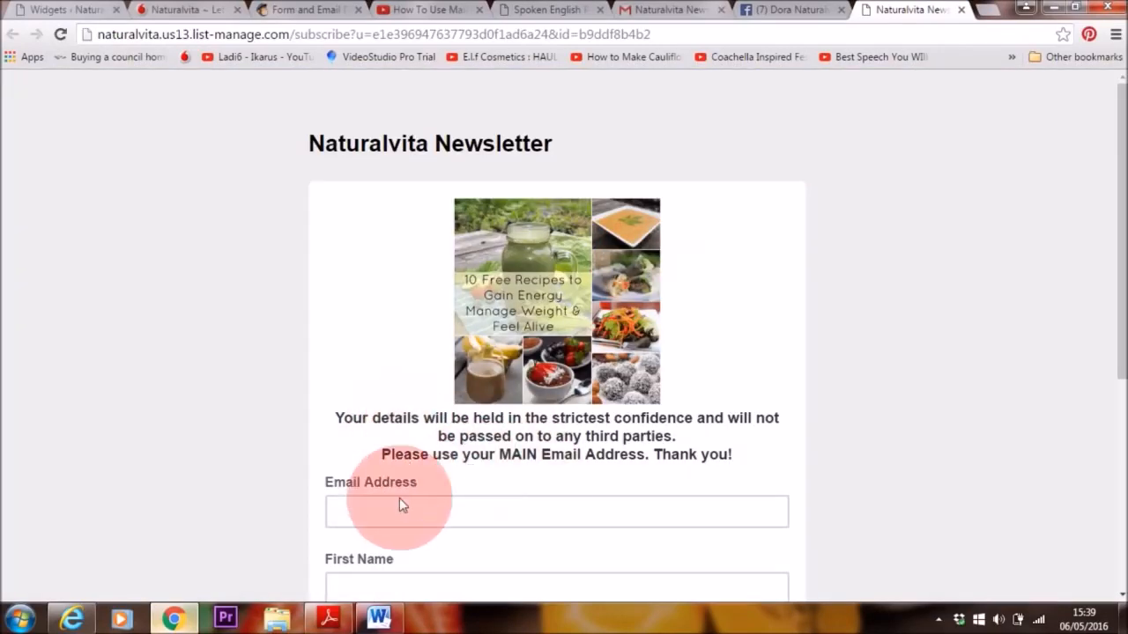
drag(1121, 252, 1103, 194)
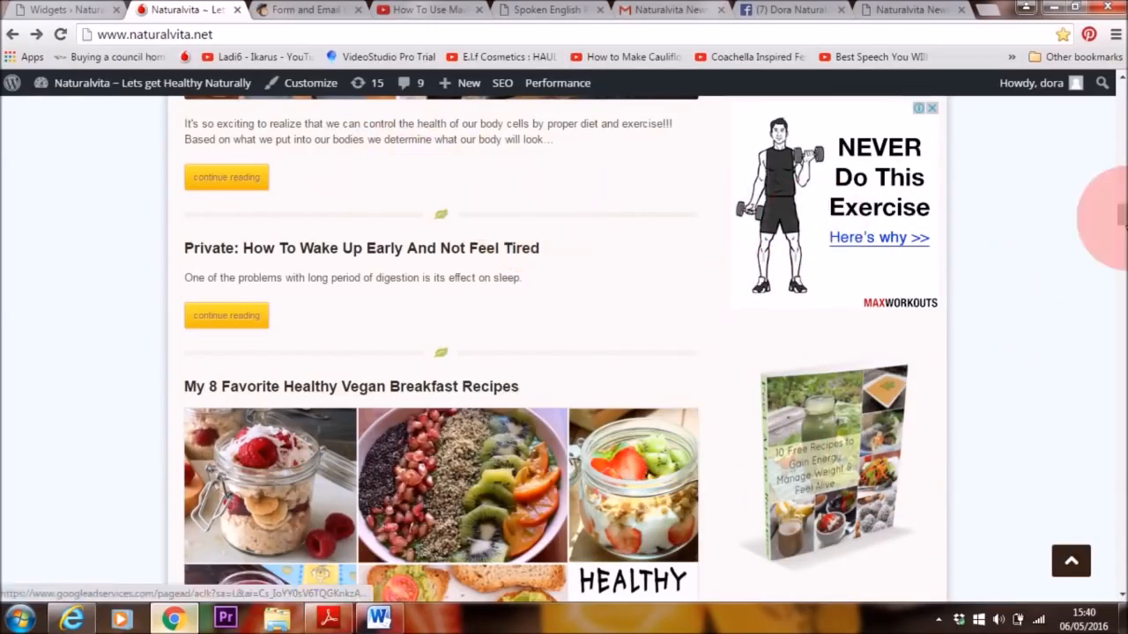
scroll(987, 352, down, 1)
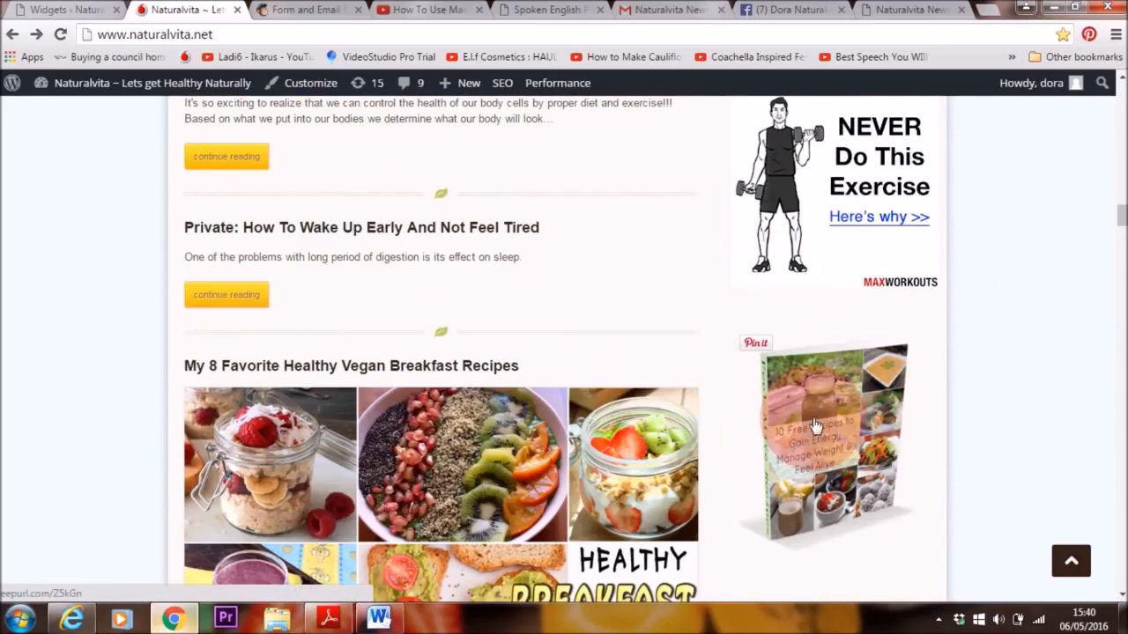
click(860, 434)
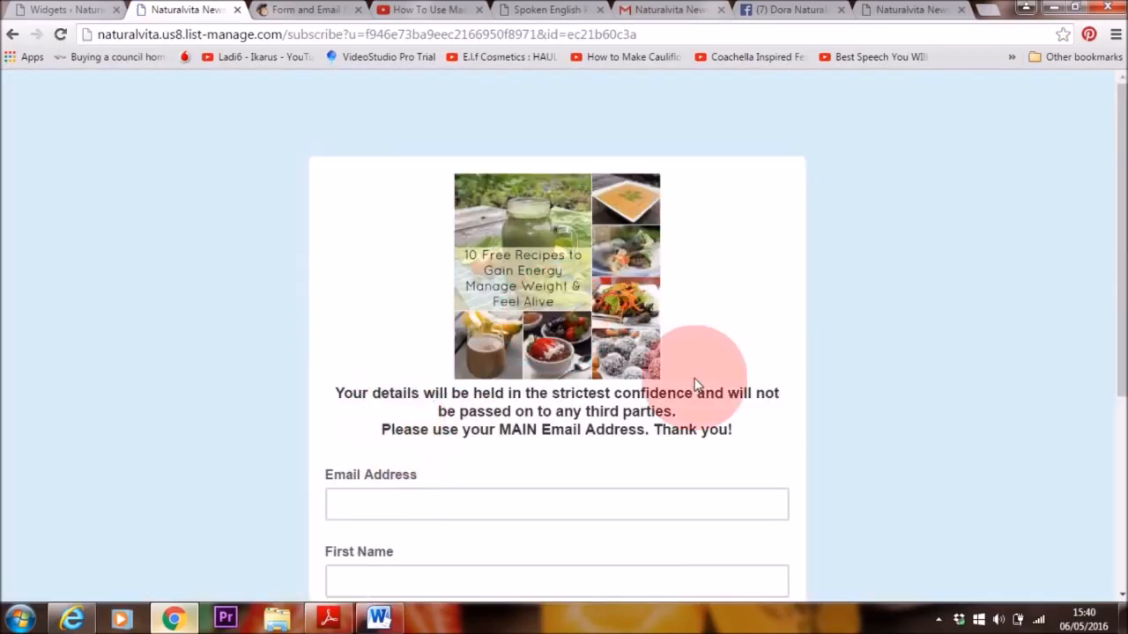
scroll(1112, 234, down, 1)
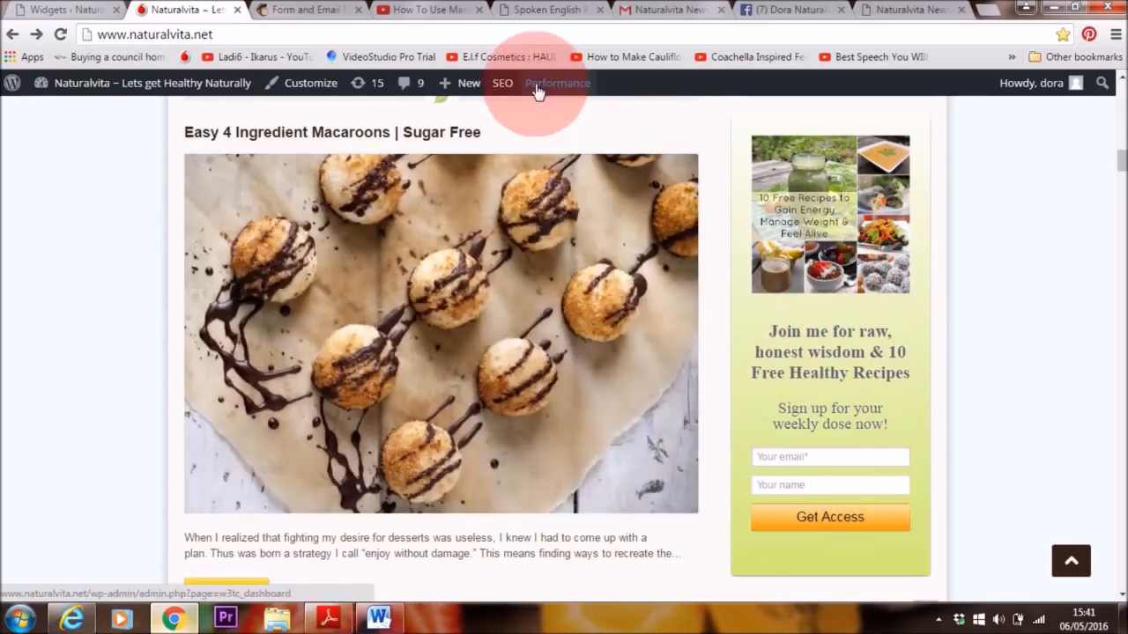
click(541, 12)
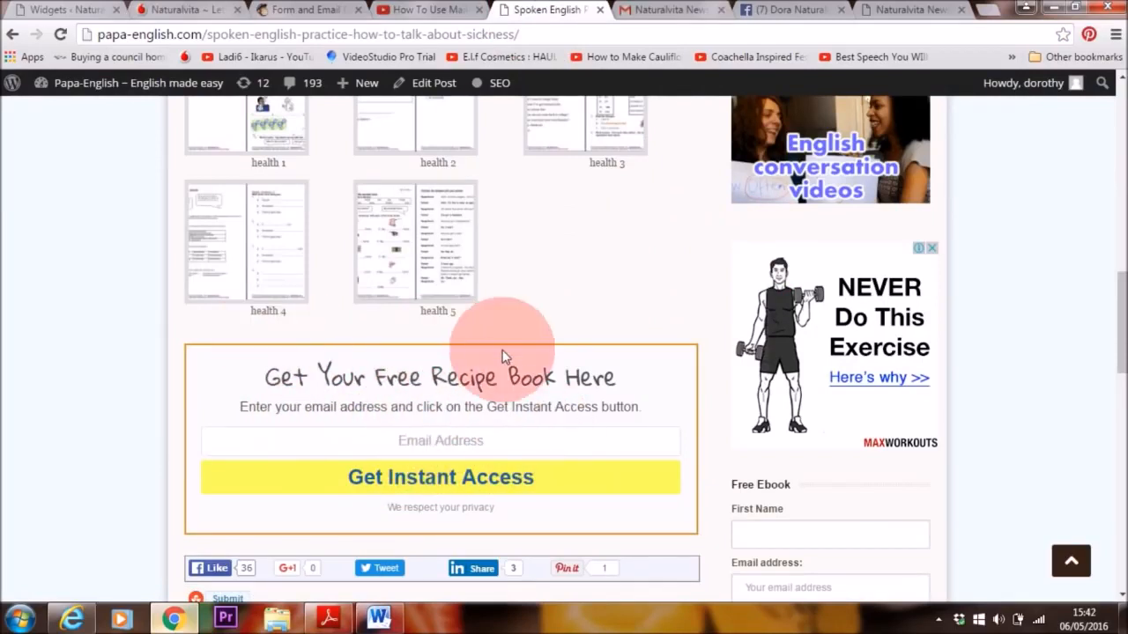
scroll(705, 388, down, 1)
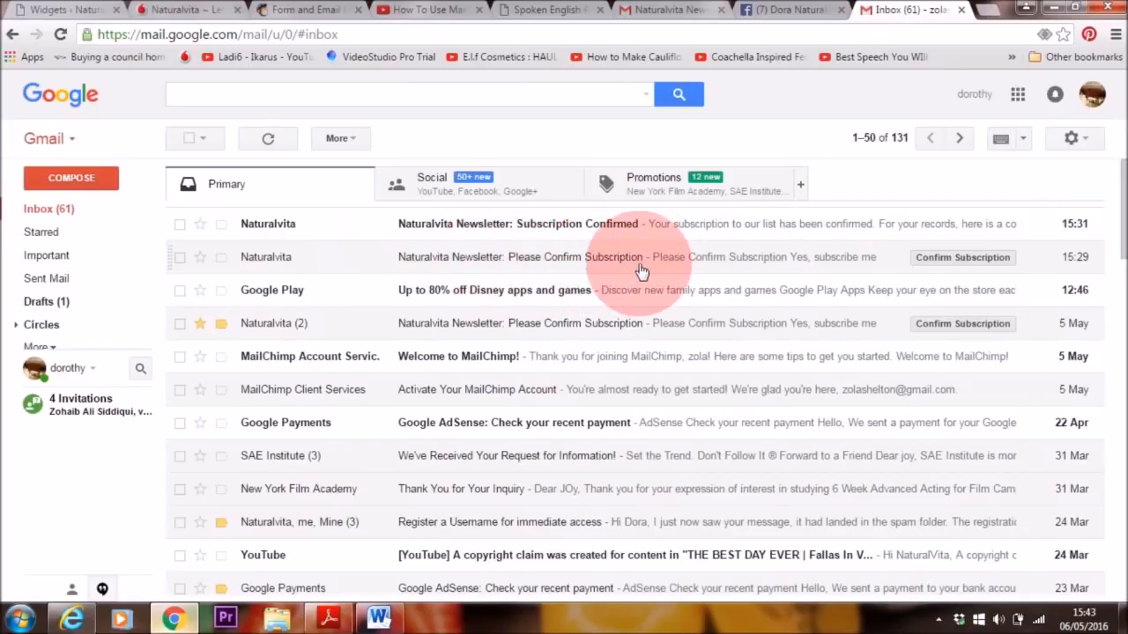
Step: In Gmail, read the Naturalvita Newsletter emails "Please Confirm Subscription" and "Subscription Confirmed"
click(573, 257)
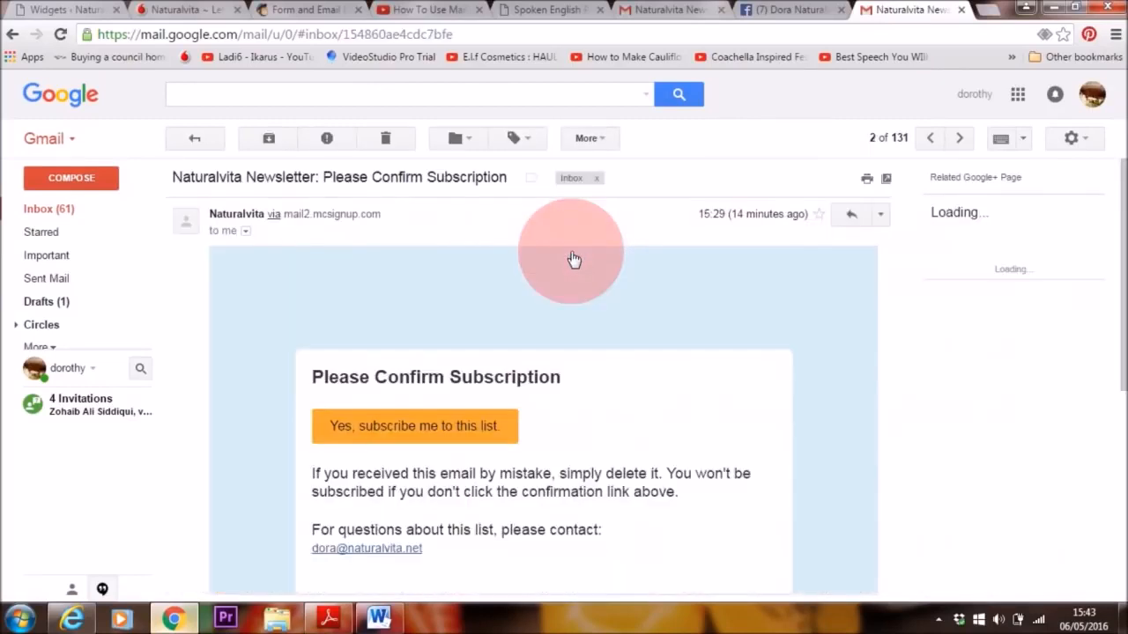
scroll(1108, 253, down, 2)
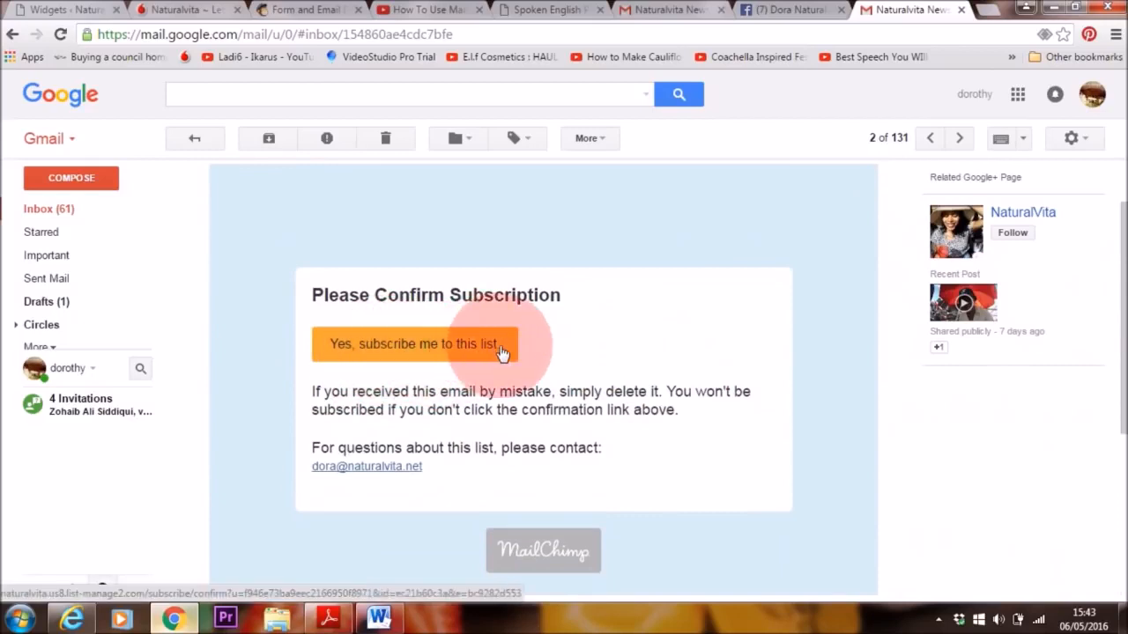
click(60, 216)
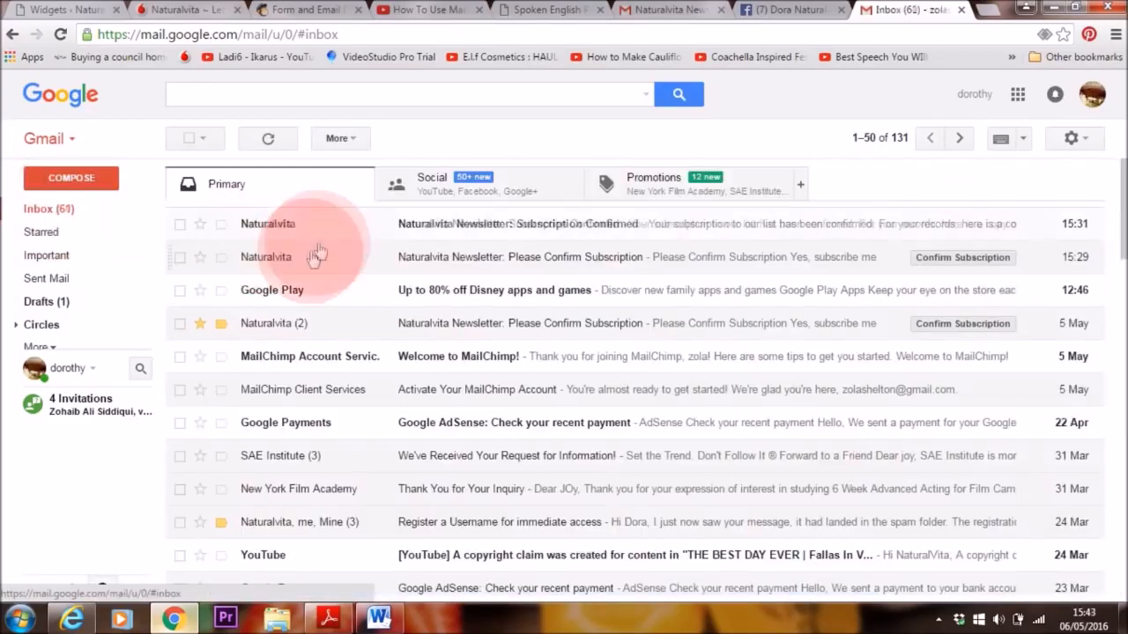
click(574, 233)
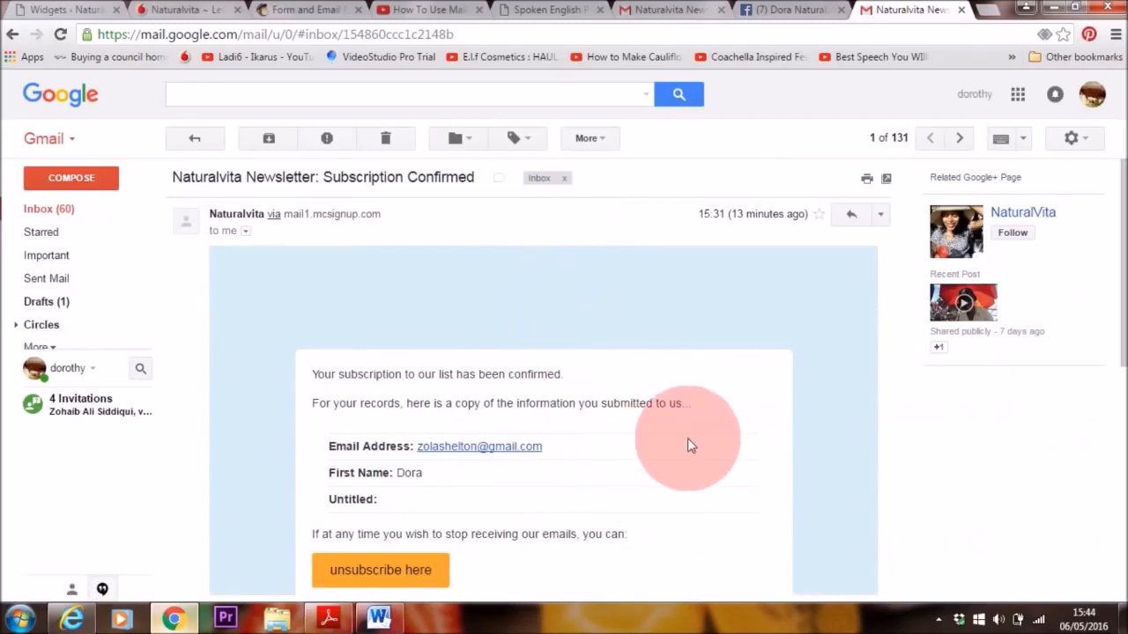
scroll(1120, 273, down, 1)
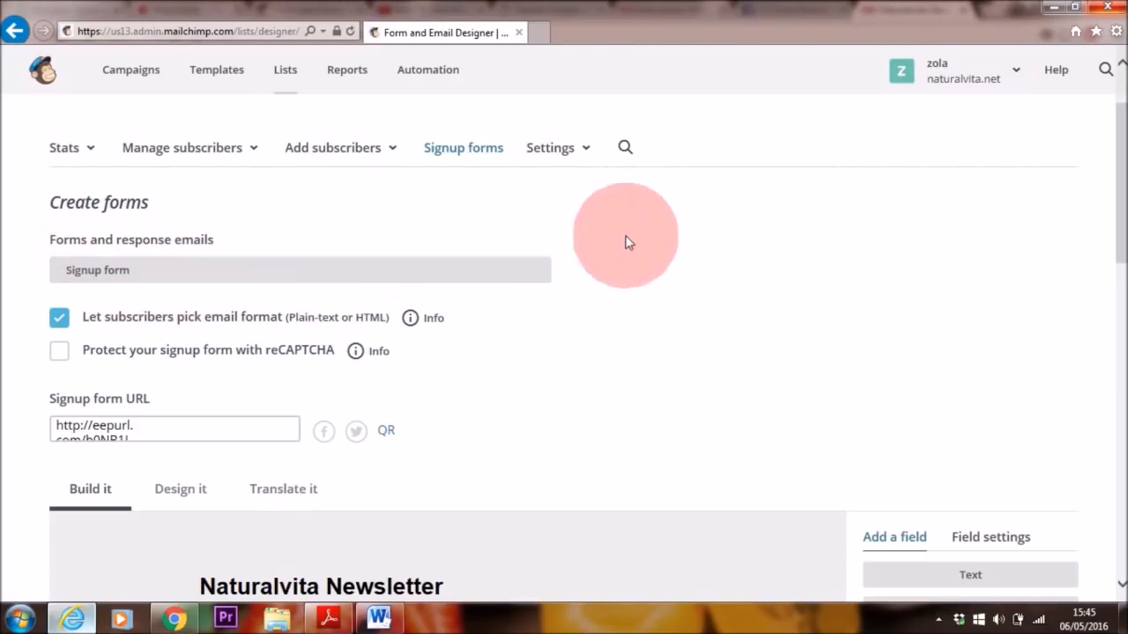
Step: Back in MailChimp, open the signup form's header content for editing and delete its recipe image and confidentiality text
drag(1118, 182, 1117, 325)
mouse_move(660, 230)
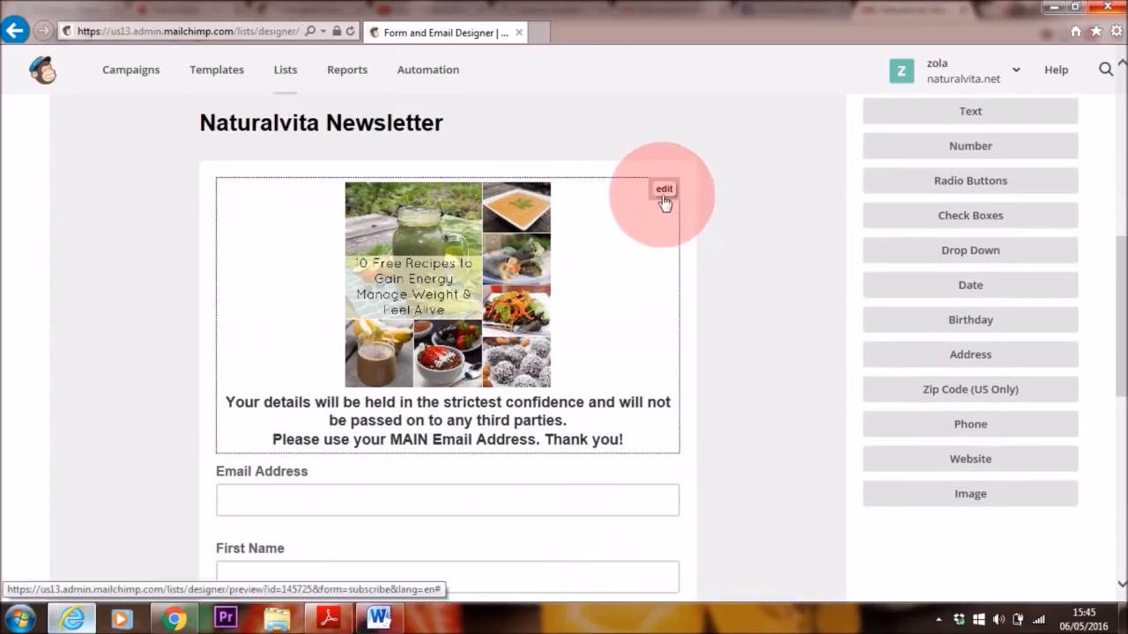
click(651, 195)
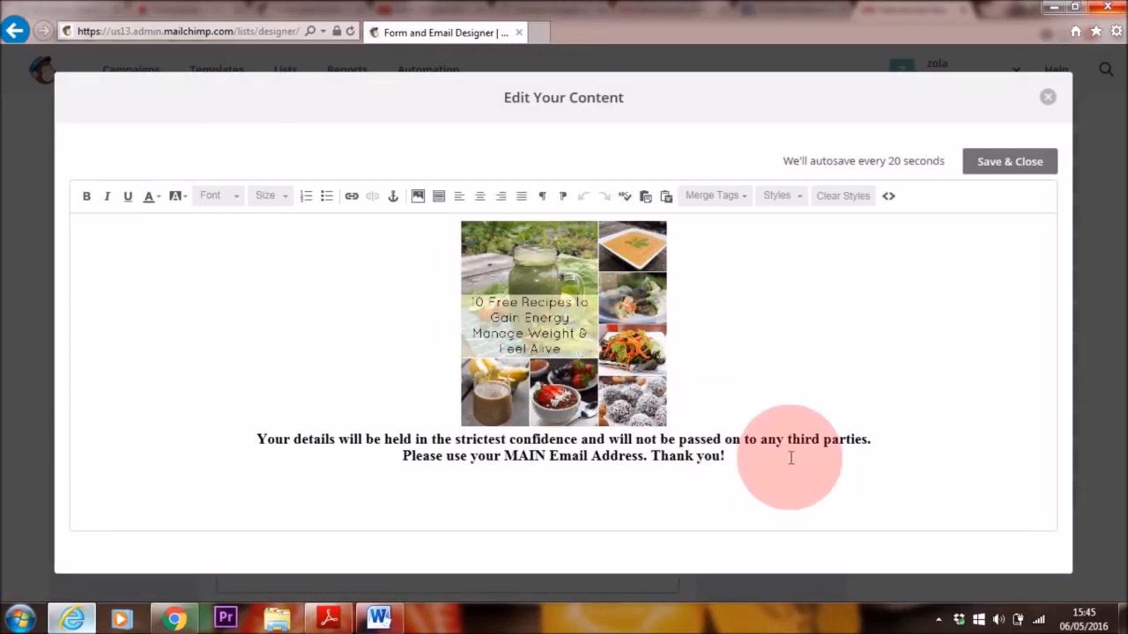
drag(790, 457, 528, 298)
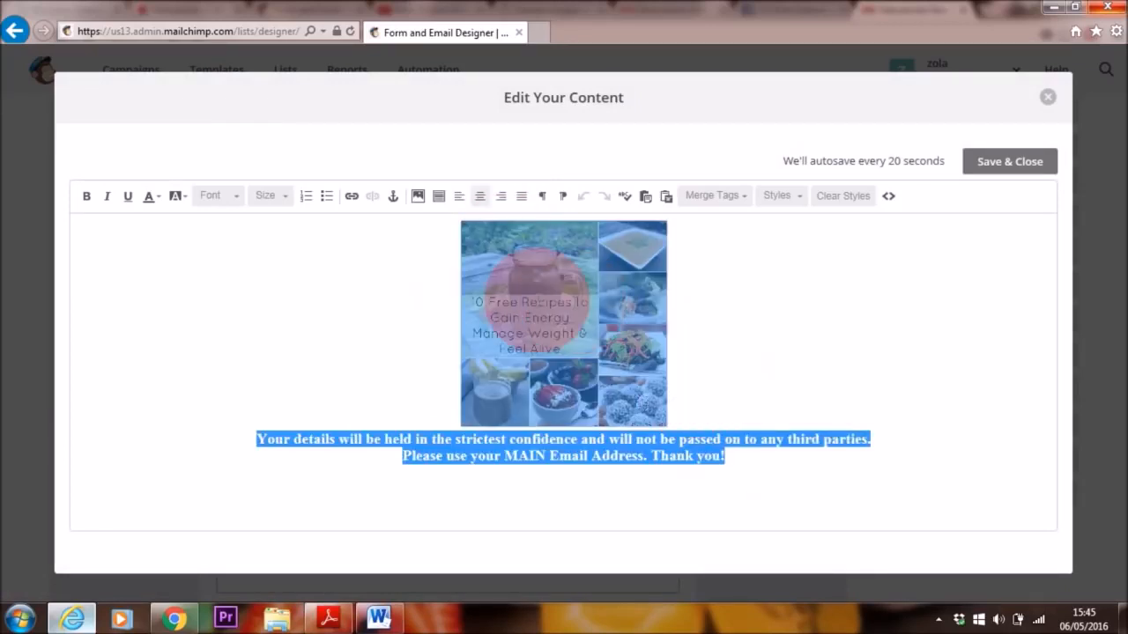
key(Delete)
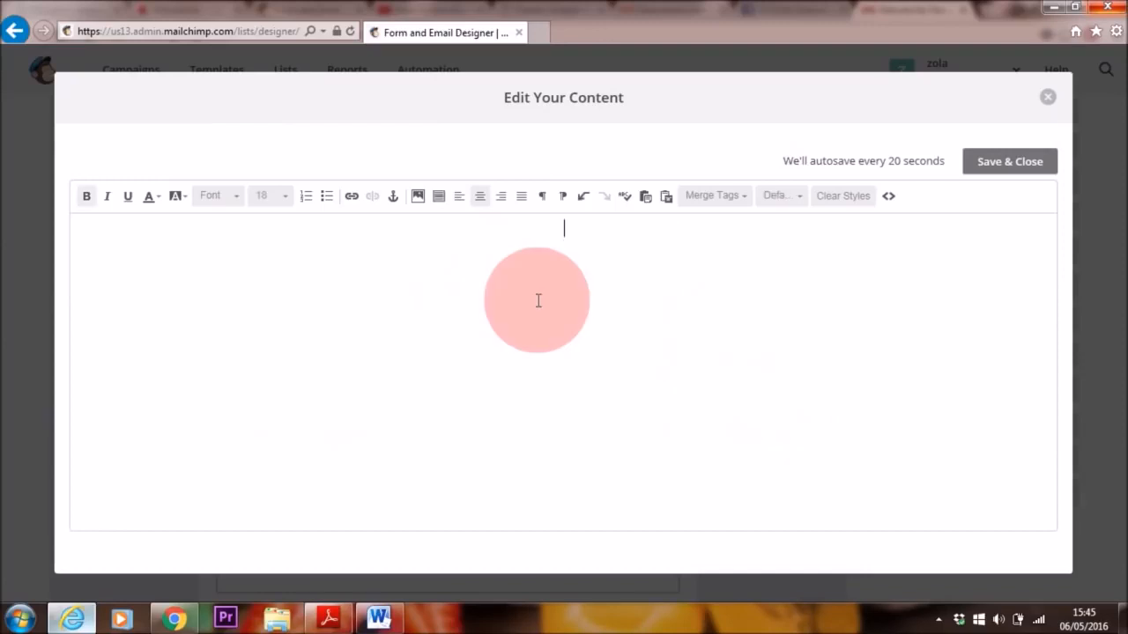
click(418, 197)
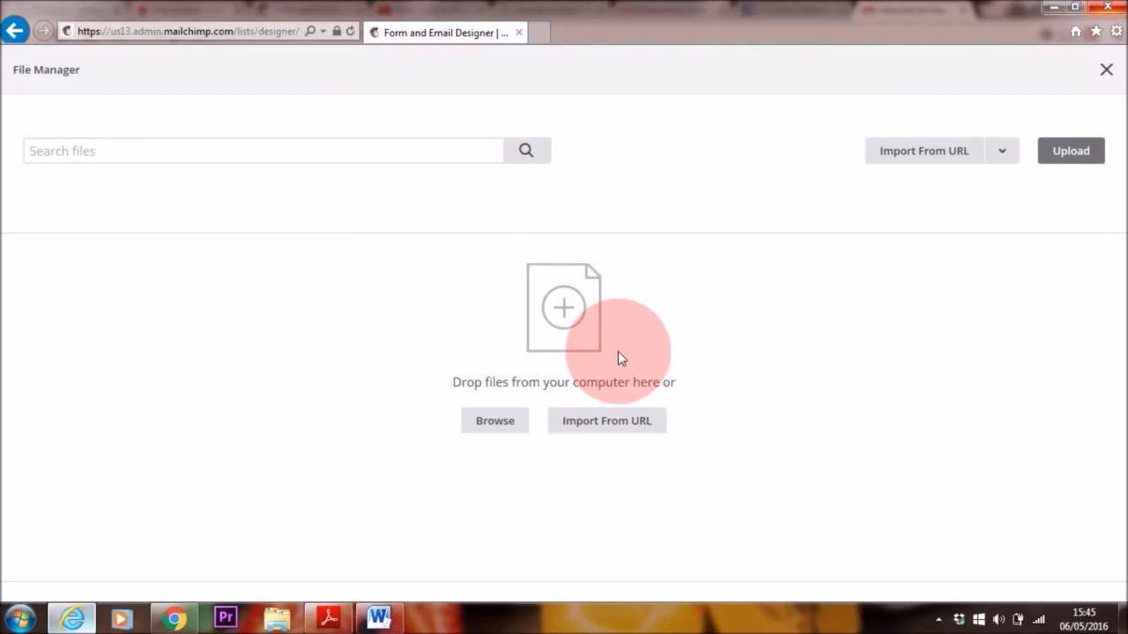
click(495, 423)
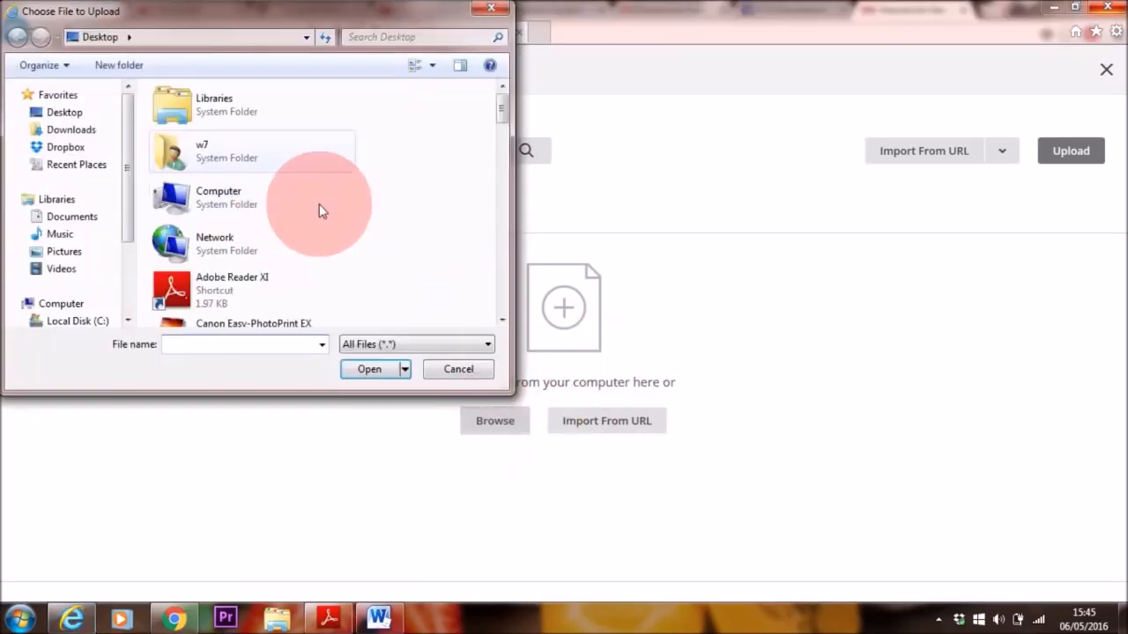
click(457, 369)
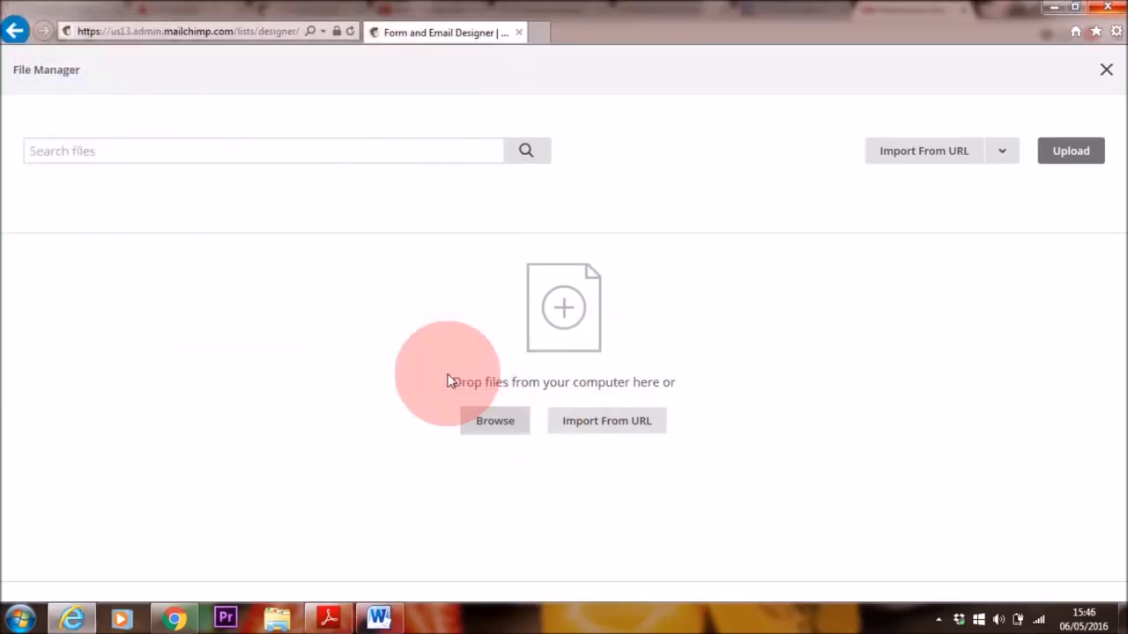
click(1106, 70)
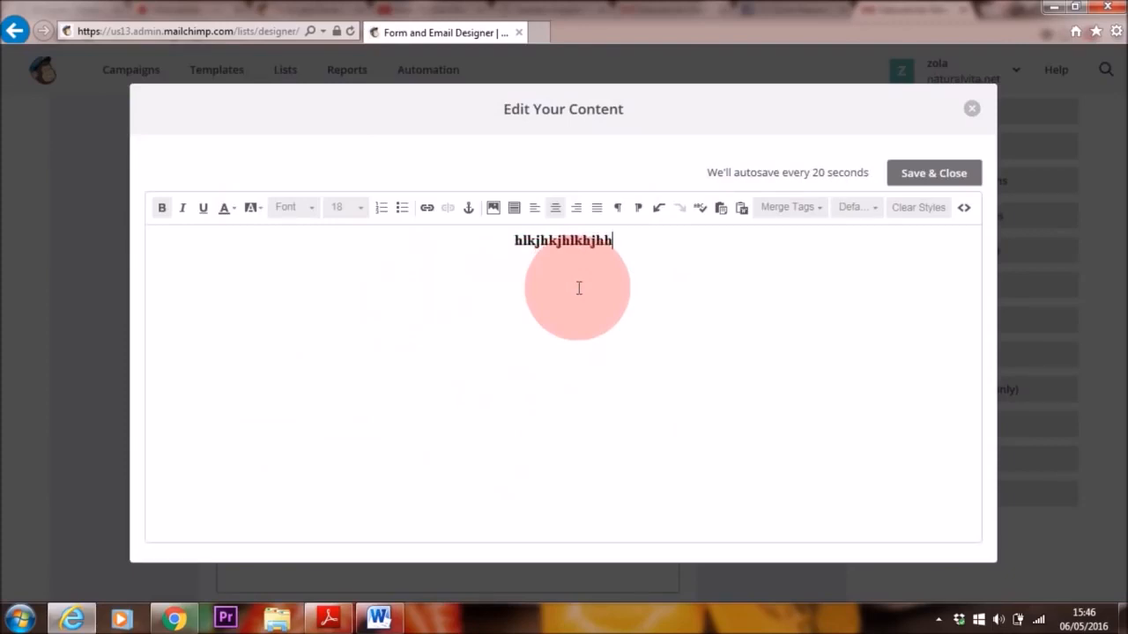
click(183, 213)
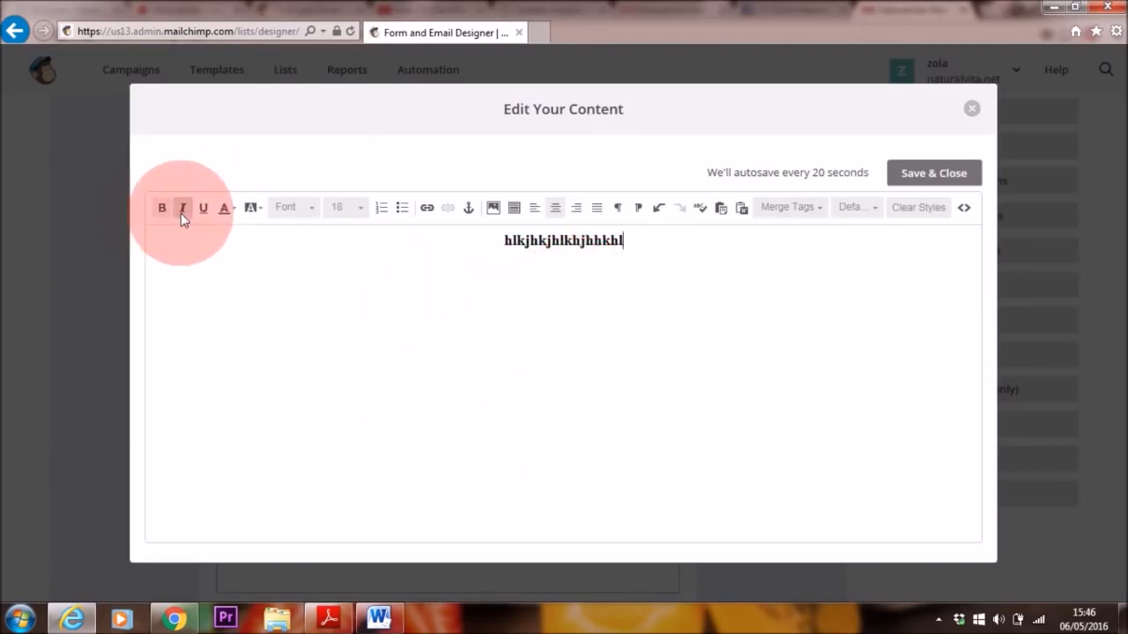
click(204, 211)
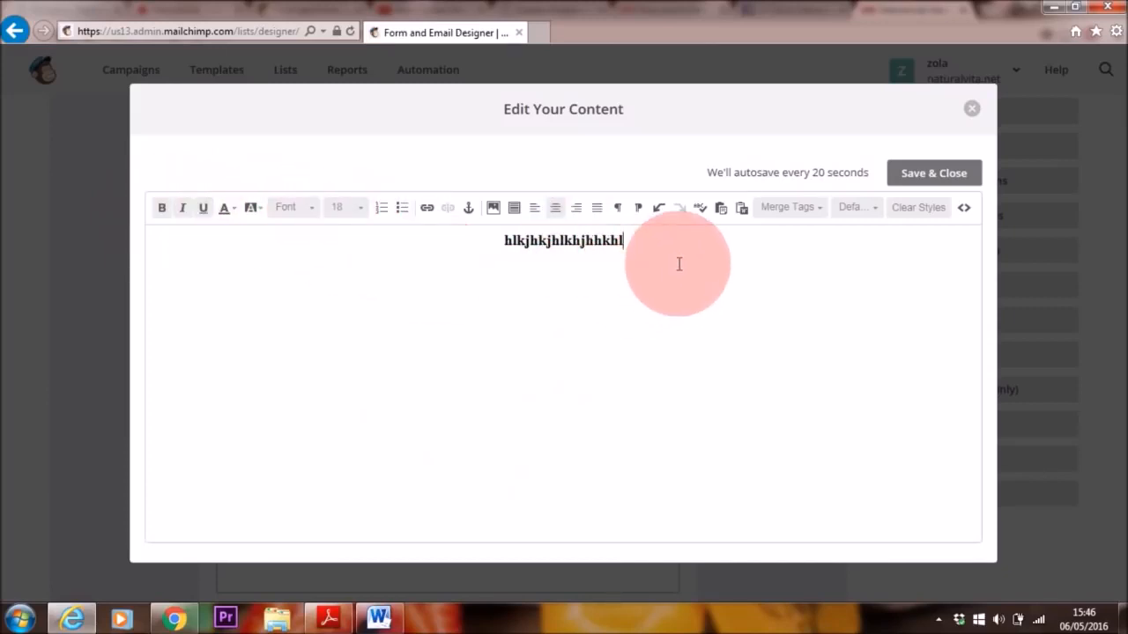
Step: Undo the header content edits to restore the recipe image and confidentiality text, and close the content editor without saving
click(657, 210)
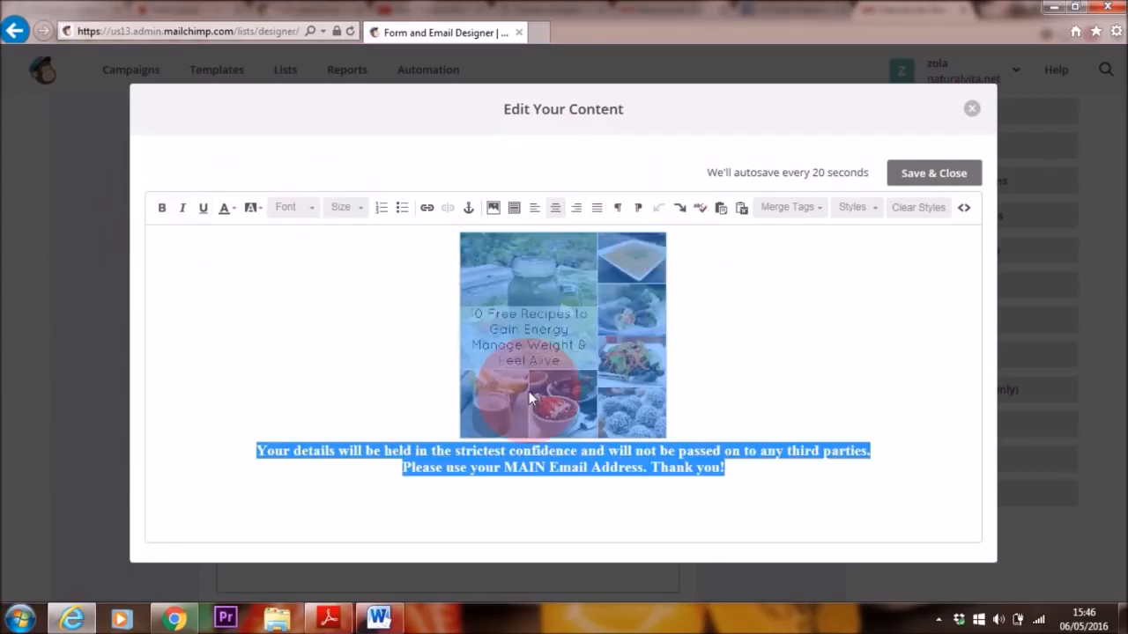
click(761, 379)
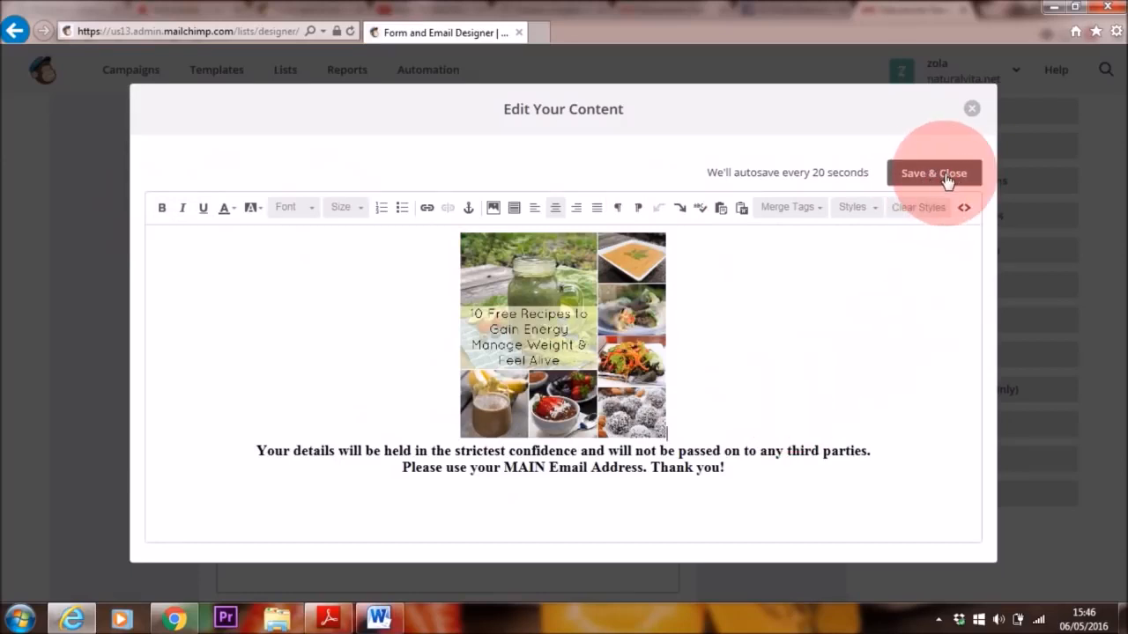
click(973, 113)
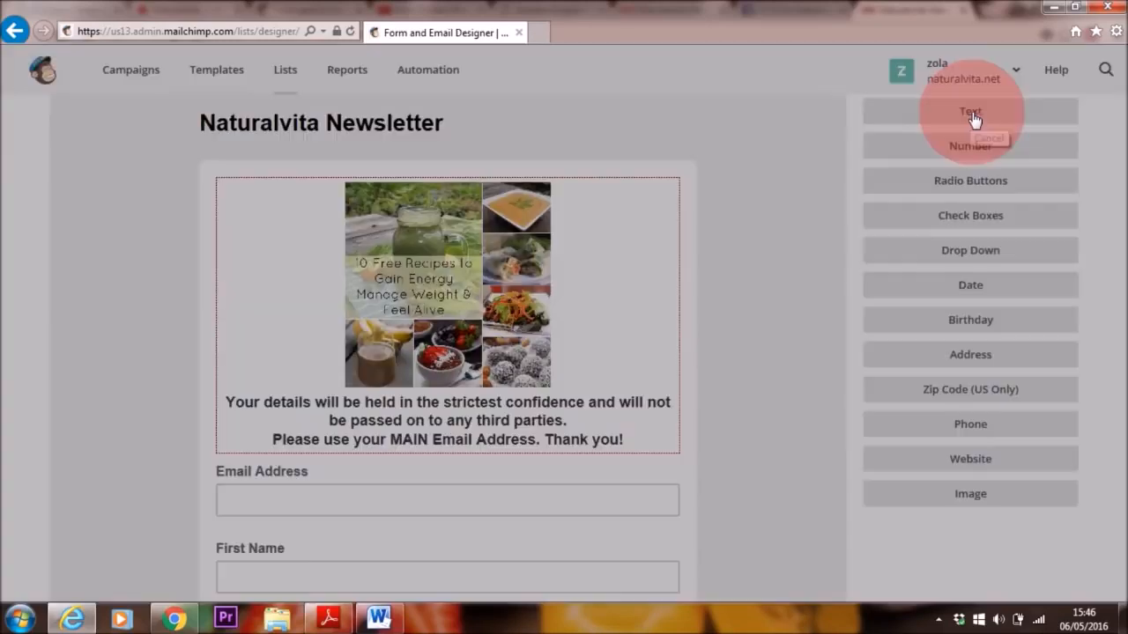
Step: In the signup form's page design settings, set the background color to light turquoise #d0faf5
scroll(333, 264, up, 2)
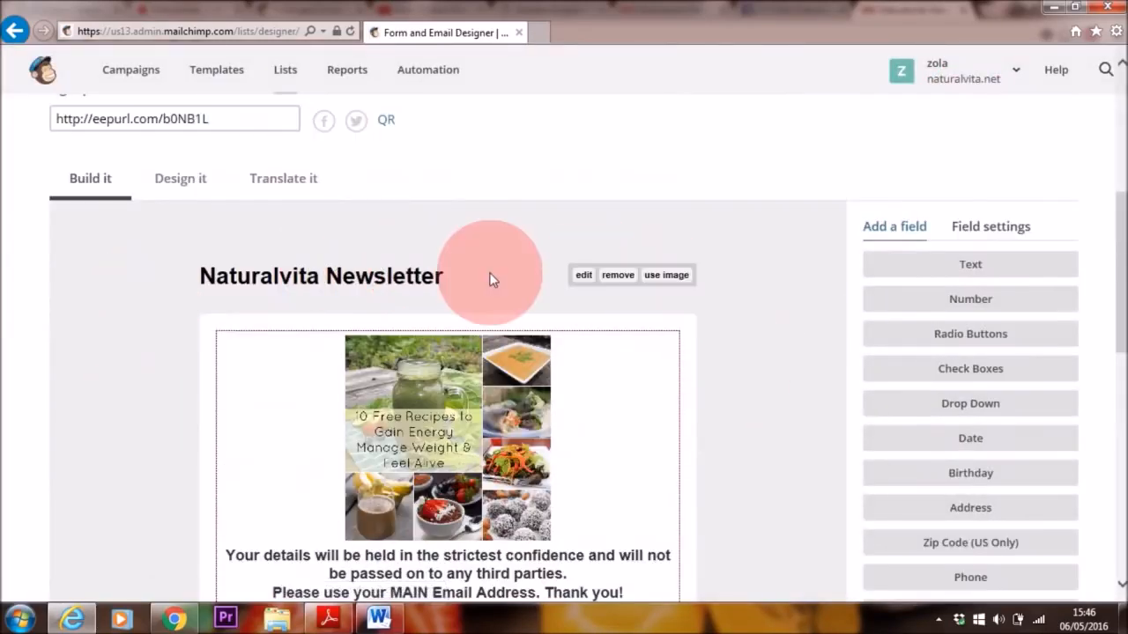
click(171, 187)
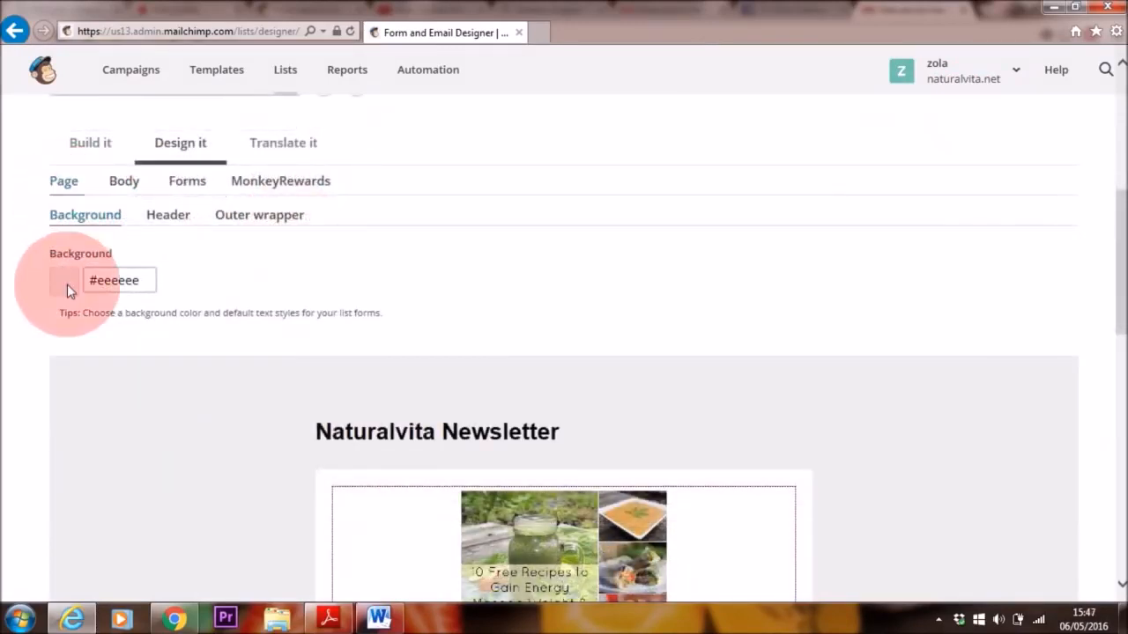
click(121, 280)
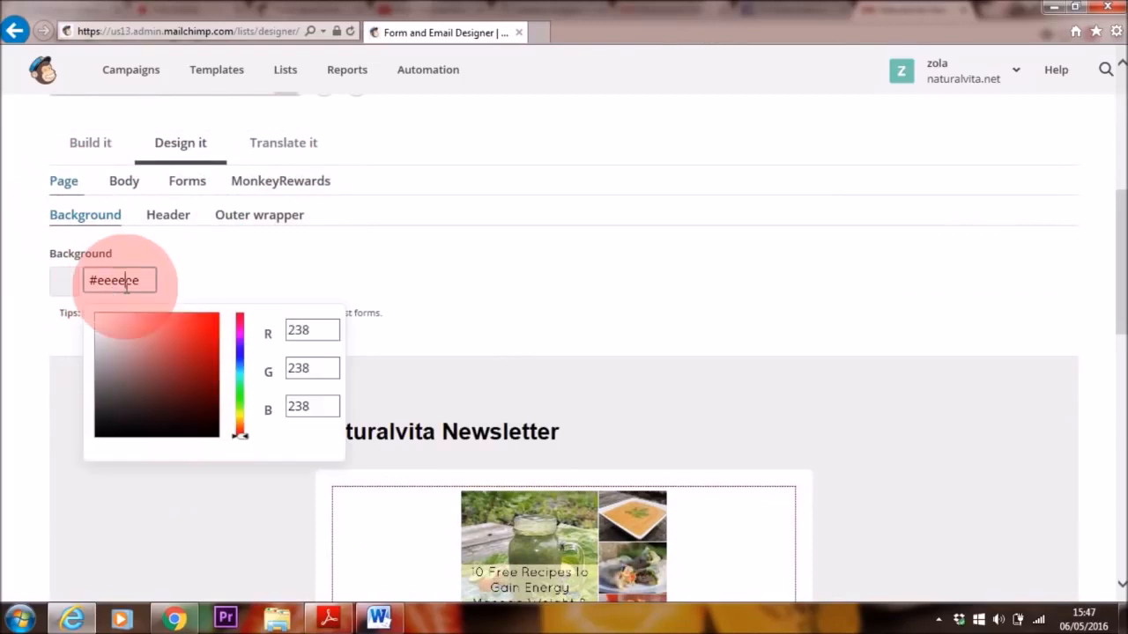
drag(244, 435, 239, 380)
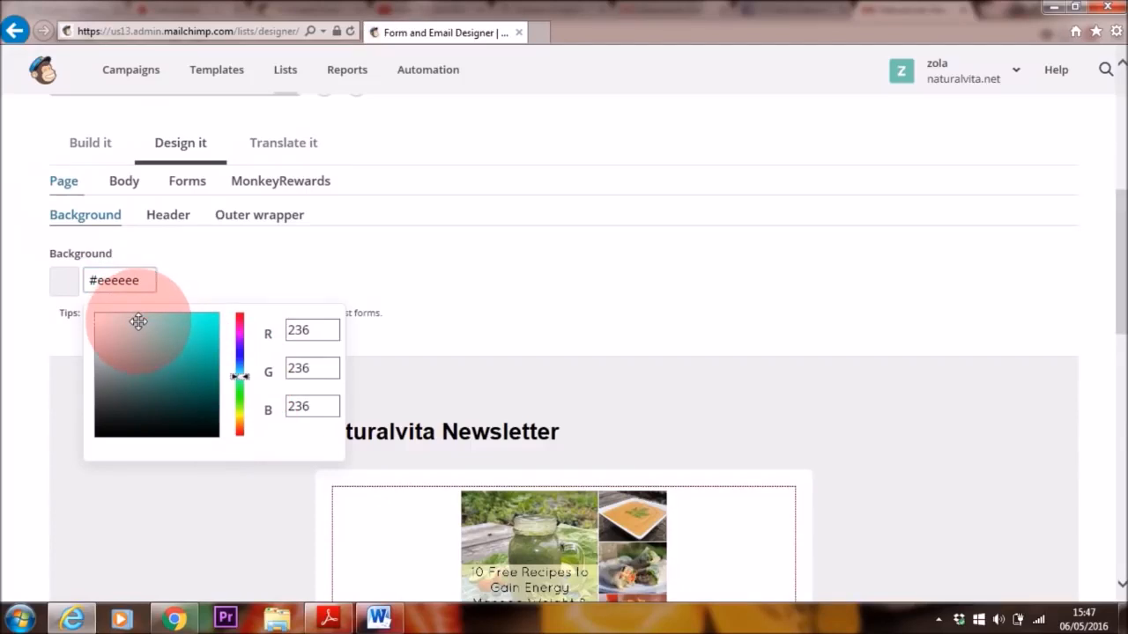
click(85, 326)
click(100, 319)
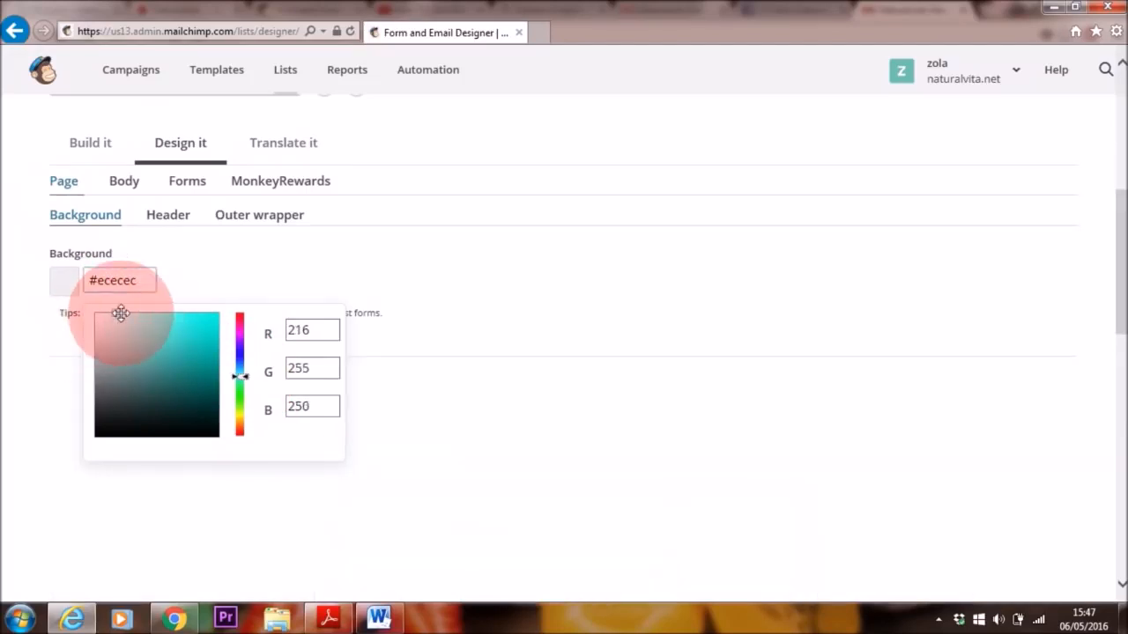
click(134, 321)
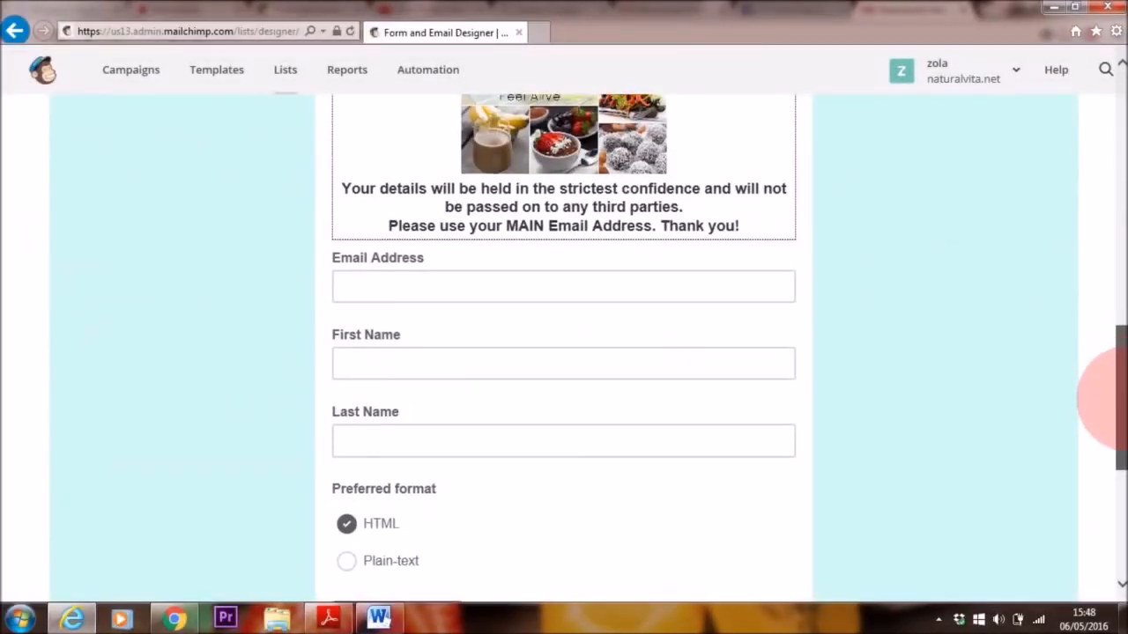
Step: Delete the Last Name field from the signup form, confirming with DELETE
drag(1122, 379, 1122, 407)
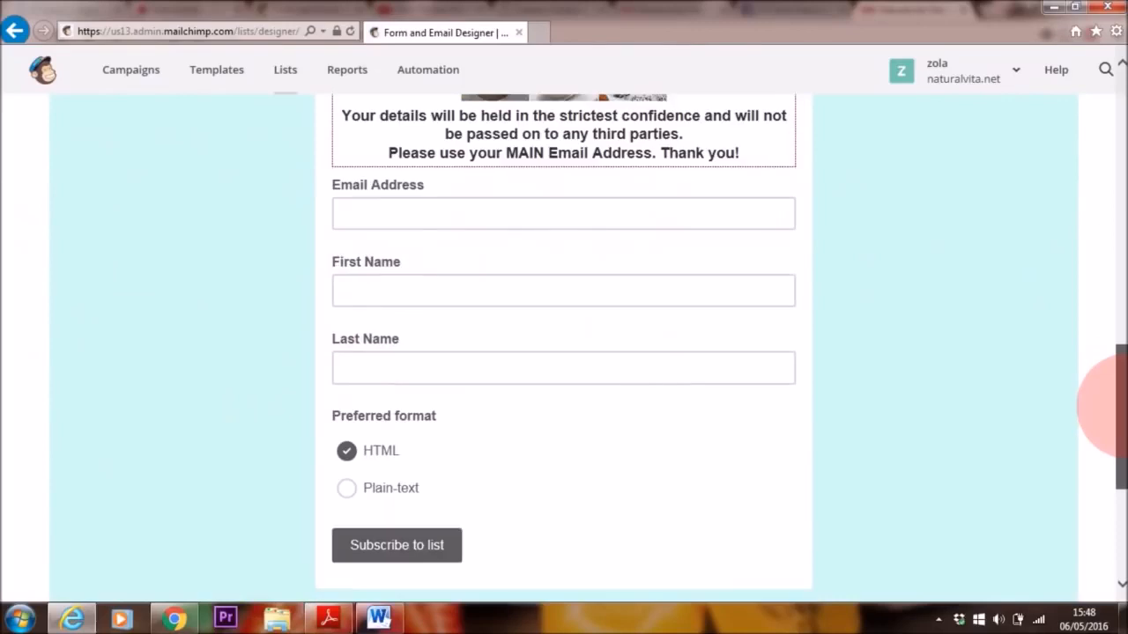
drag(797, 343, 737, 352)
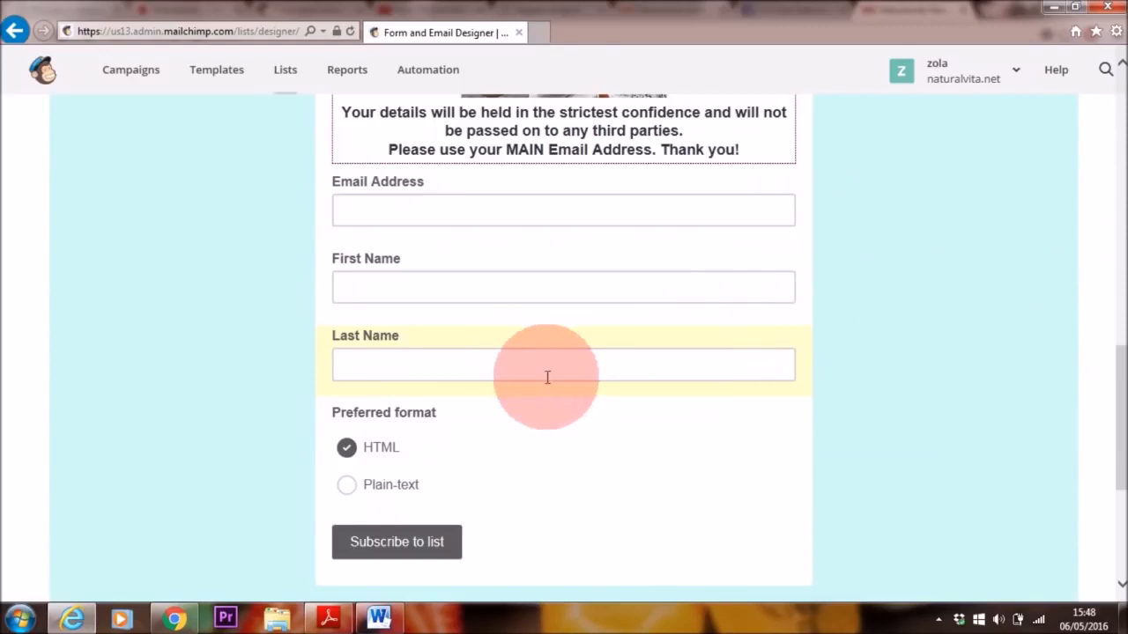
click(755, 352)
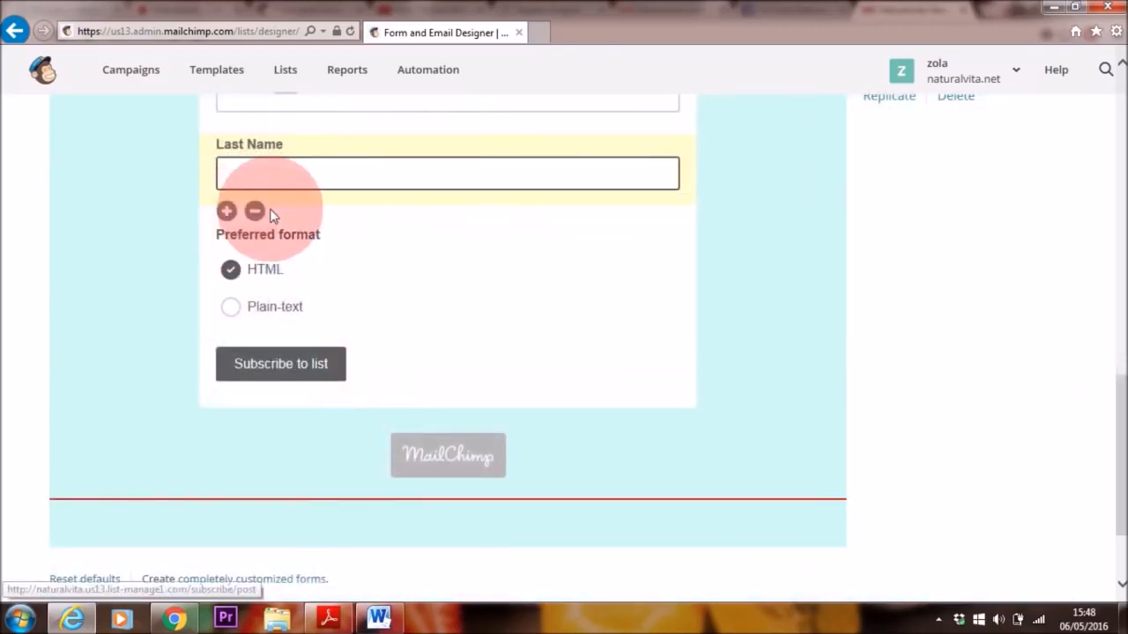
scroll(403, 370, up, 2)
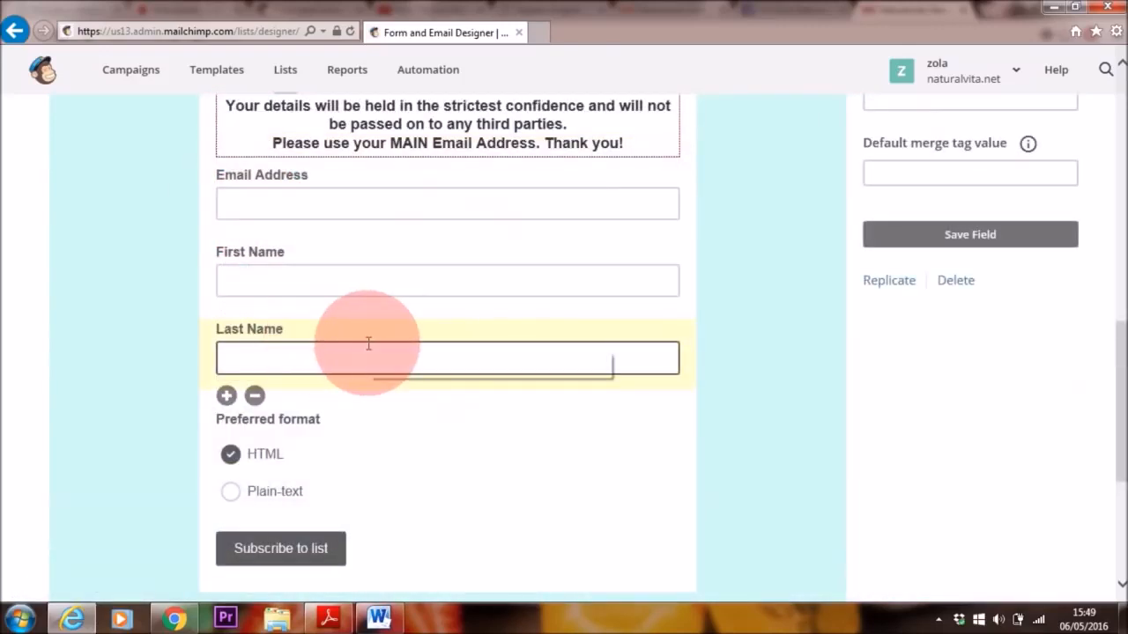
click(255, 396)
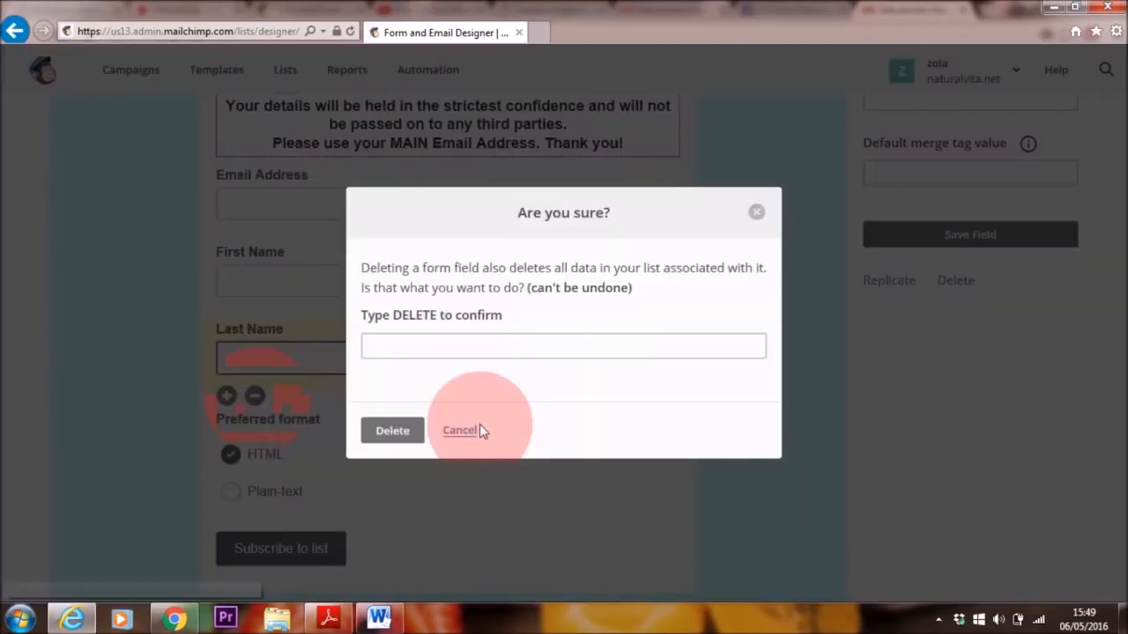
click(441, 339)
text(DELETE)
click(407, 430)
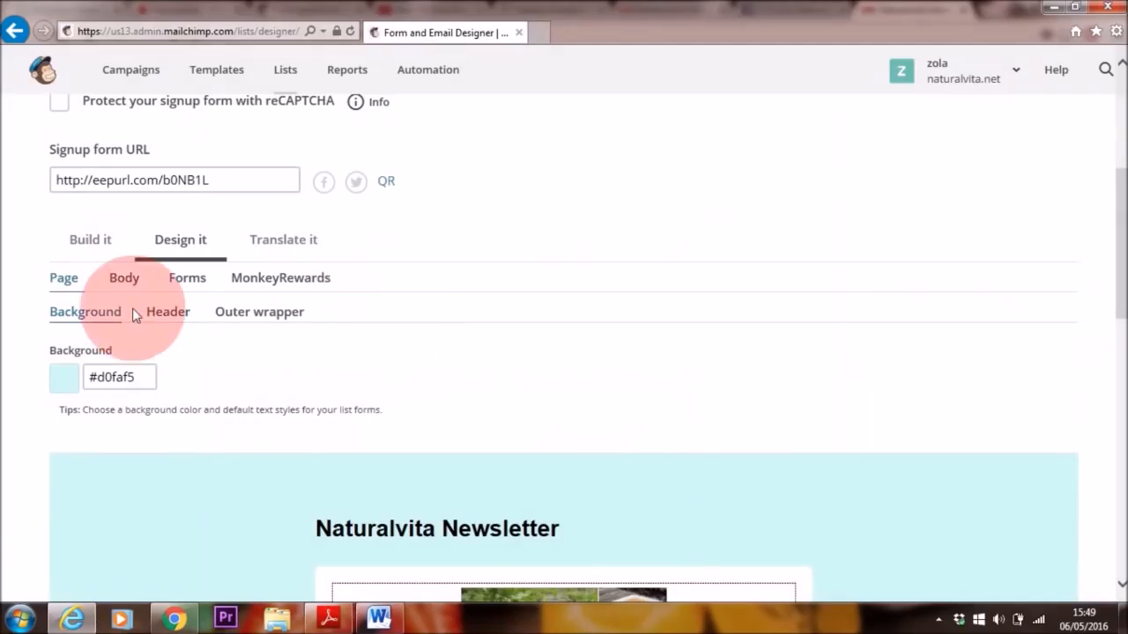
Step: In the form design settings, set the buttons' background color to yellow-green #dbf327
click(200, 280)
scroll(952, 252, down, 5)
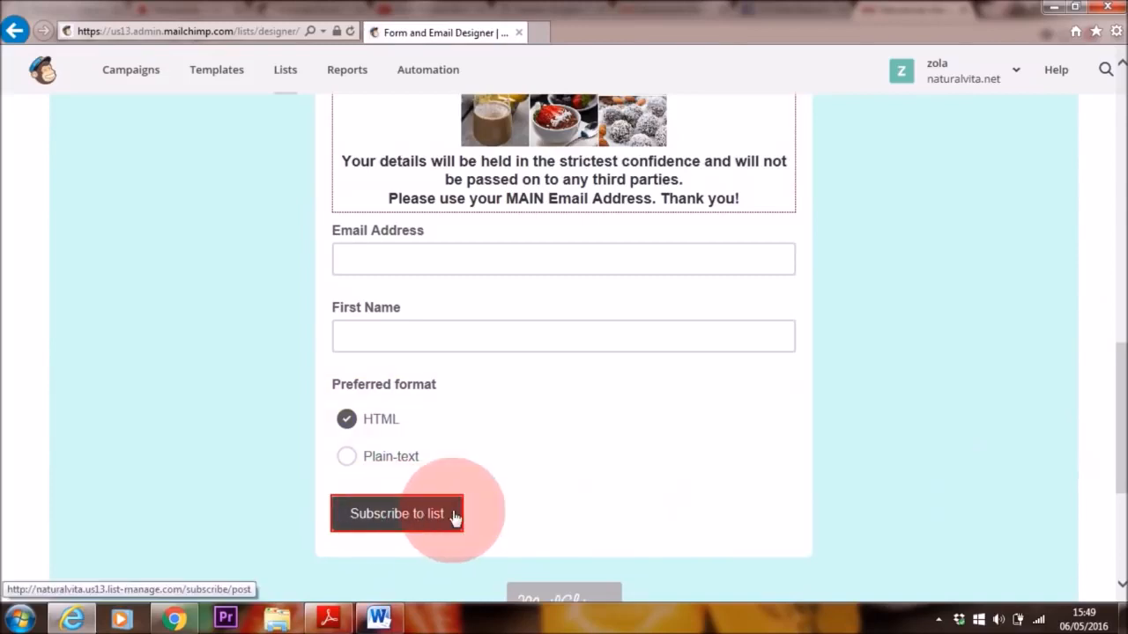
drag(1109, 450, 1108, 315)
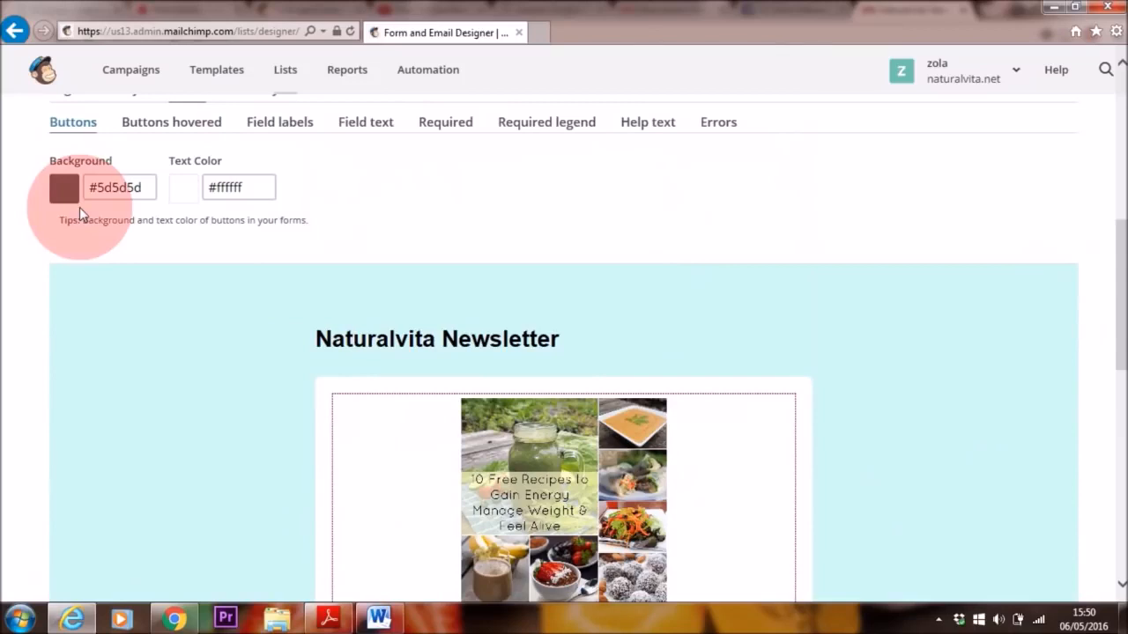
click(128, 185)
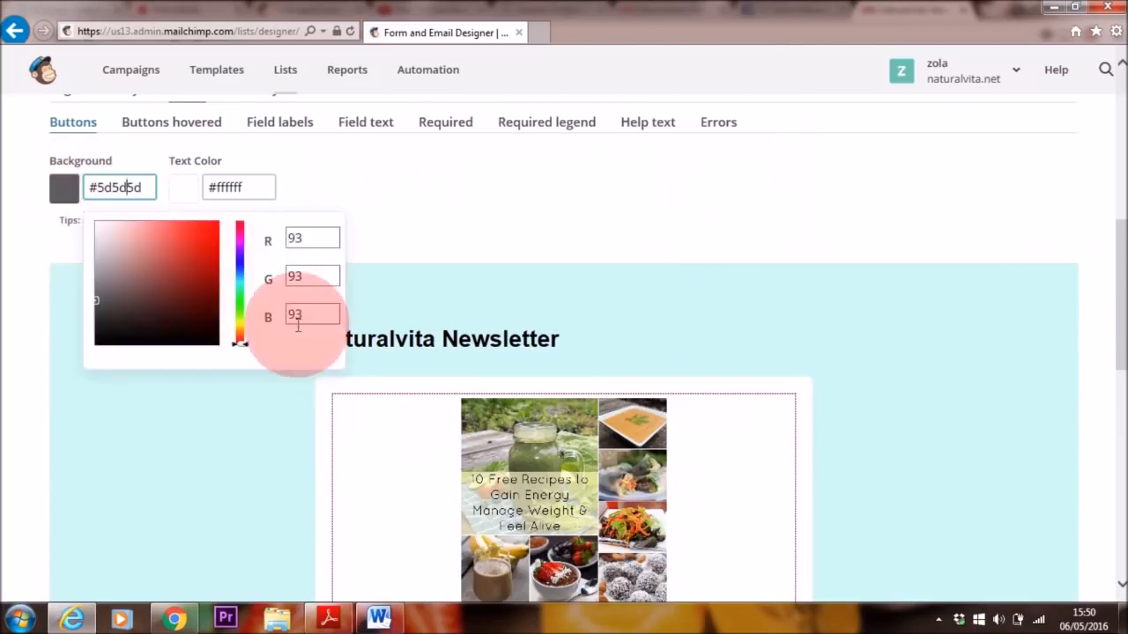
drag(241, 343, 245, 324)
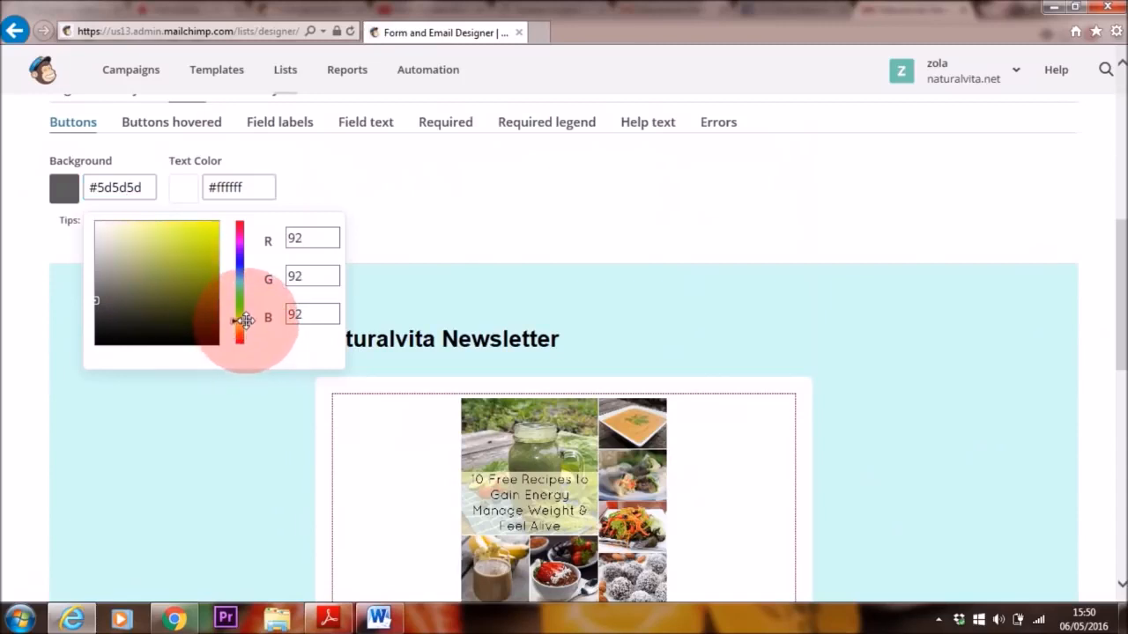
click(200, 233)
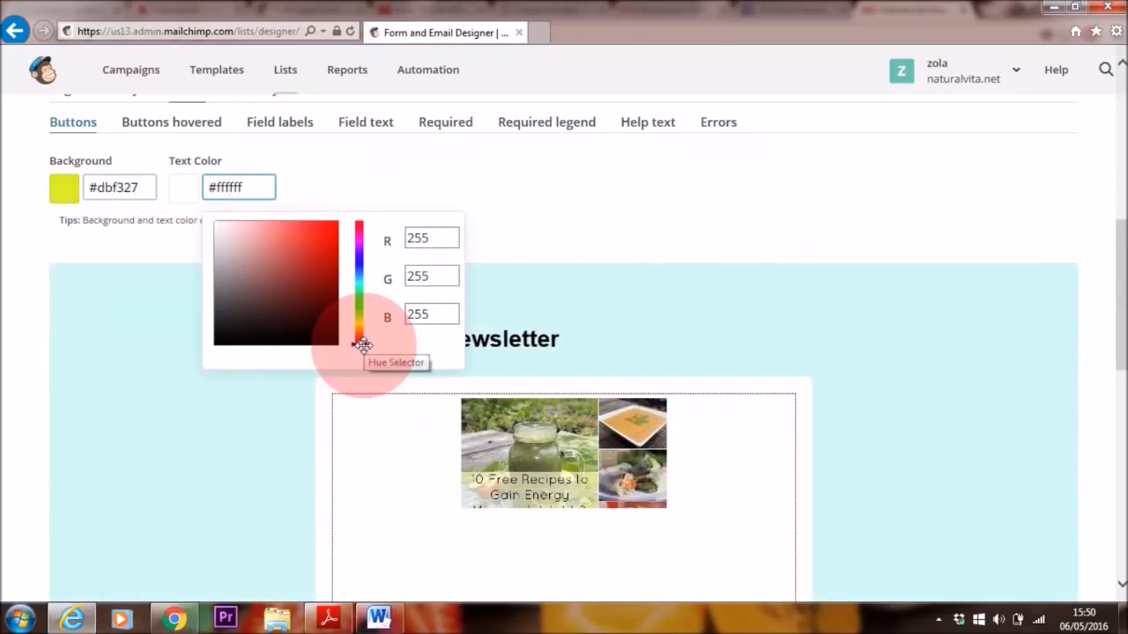
Step: Set the buttons' text color to blue #0f4cd0 and check the "Subscribe to list" button in the preview
drag(361, 344, 360, 334)
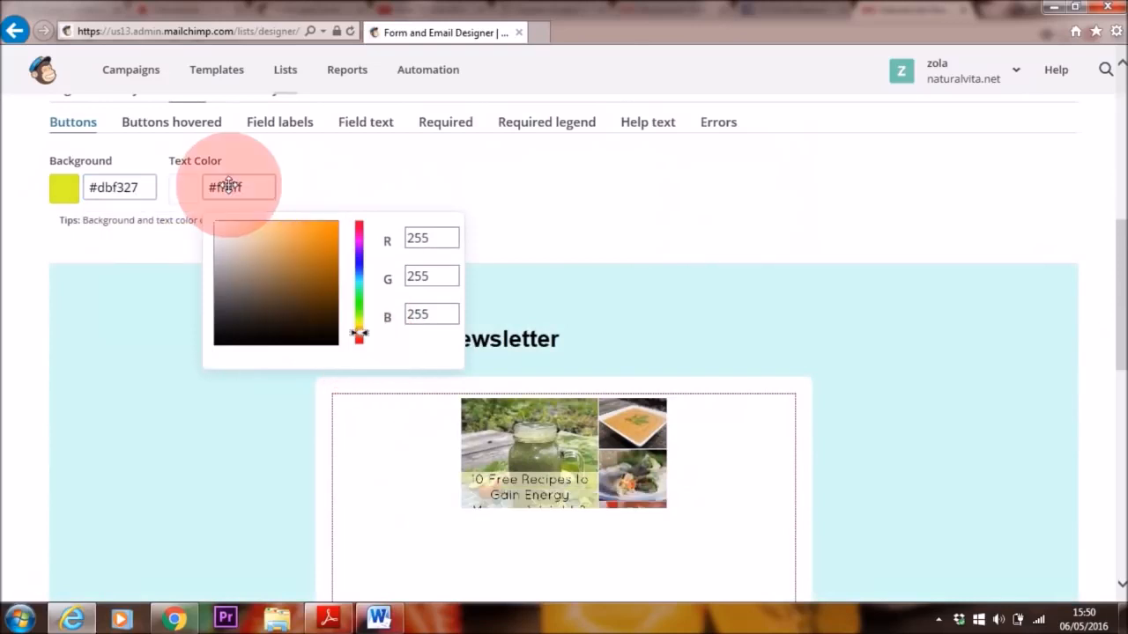
click(227, 186)
click(354, 344)
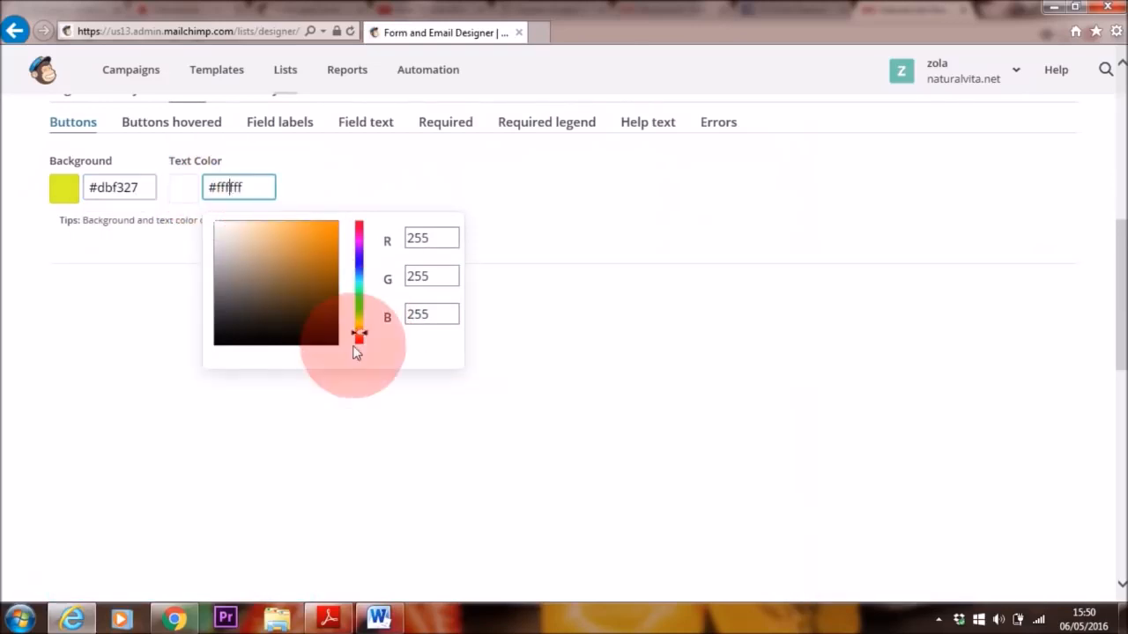
drag(365, 330, 360, 270)
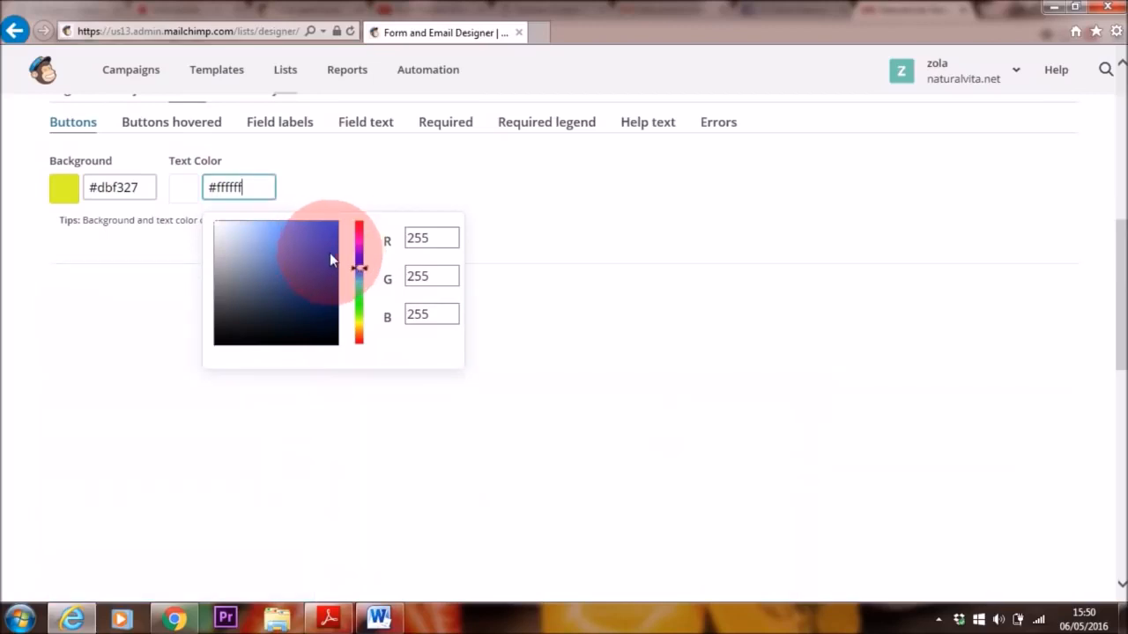
click(328, 247)
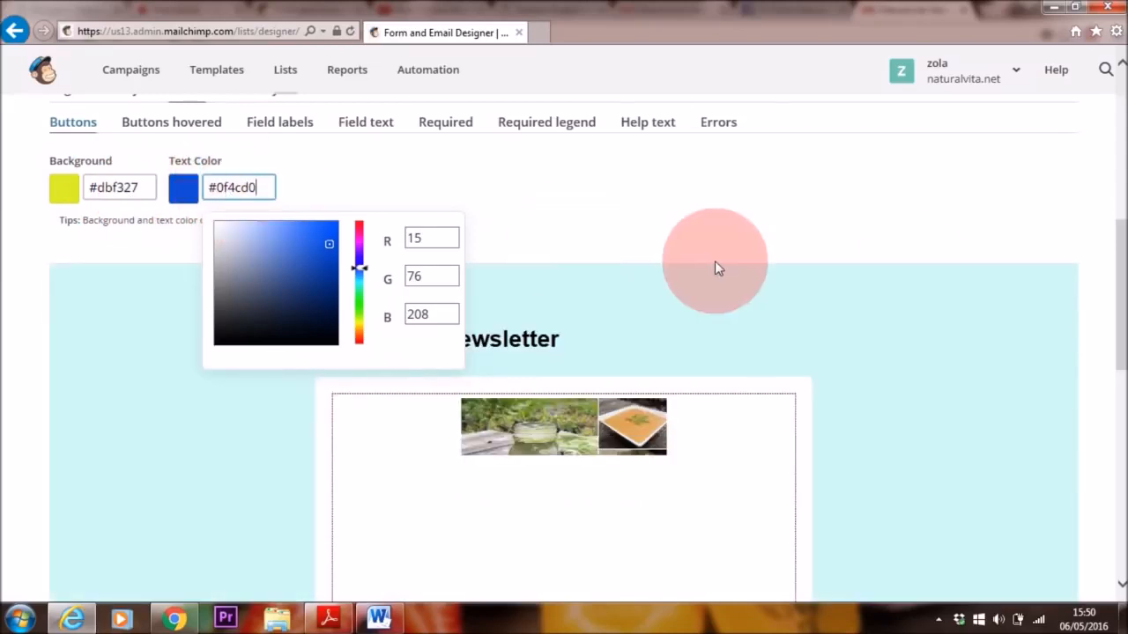
drag(1120, 284, 1120, 409)
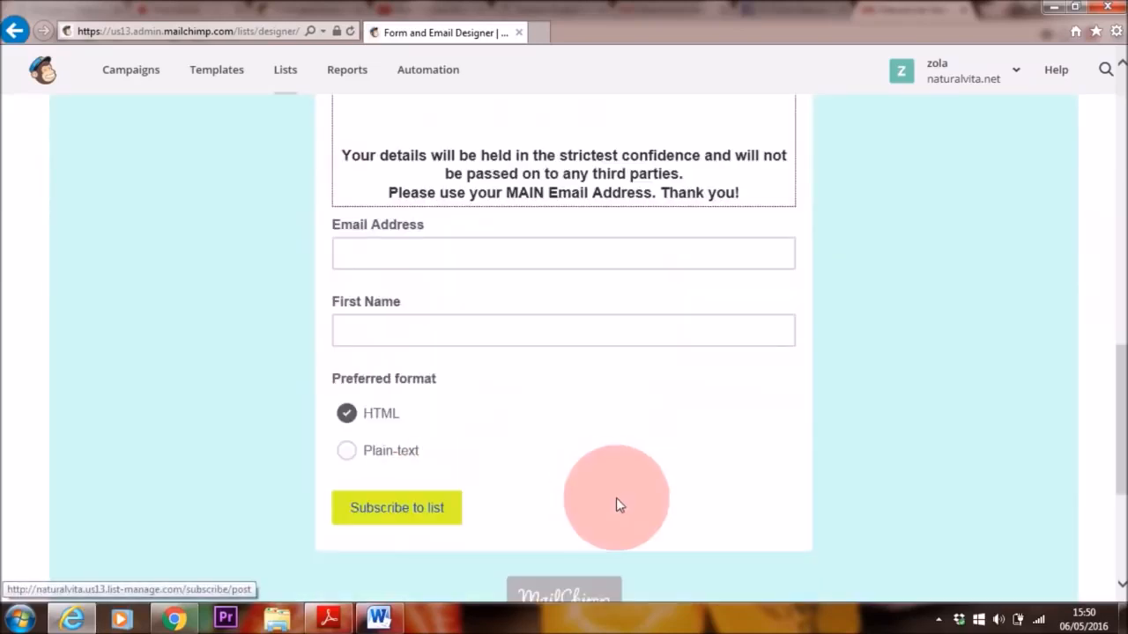
Step: Switch the form being edited to the Signup "thank you" page
drag(1123, 453, 1117, 368)
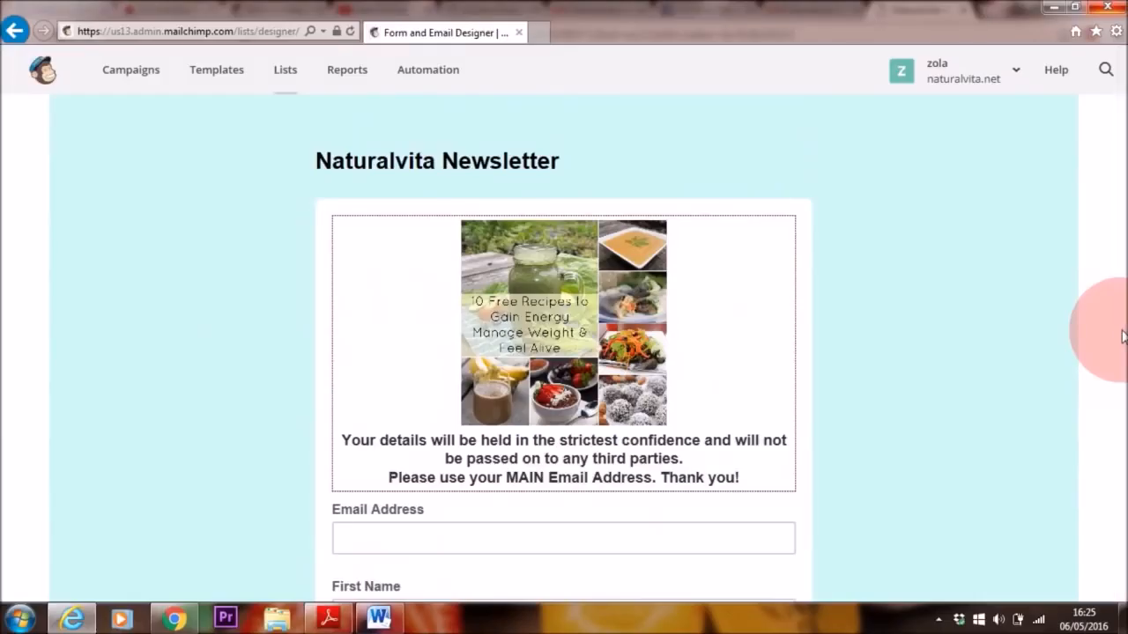
drag(1119, 328, 1119, 113)
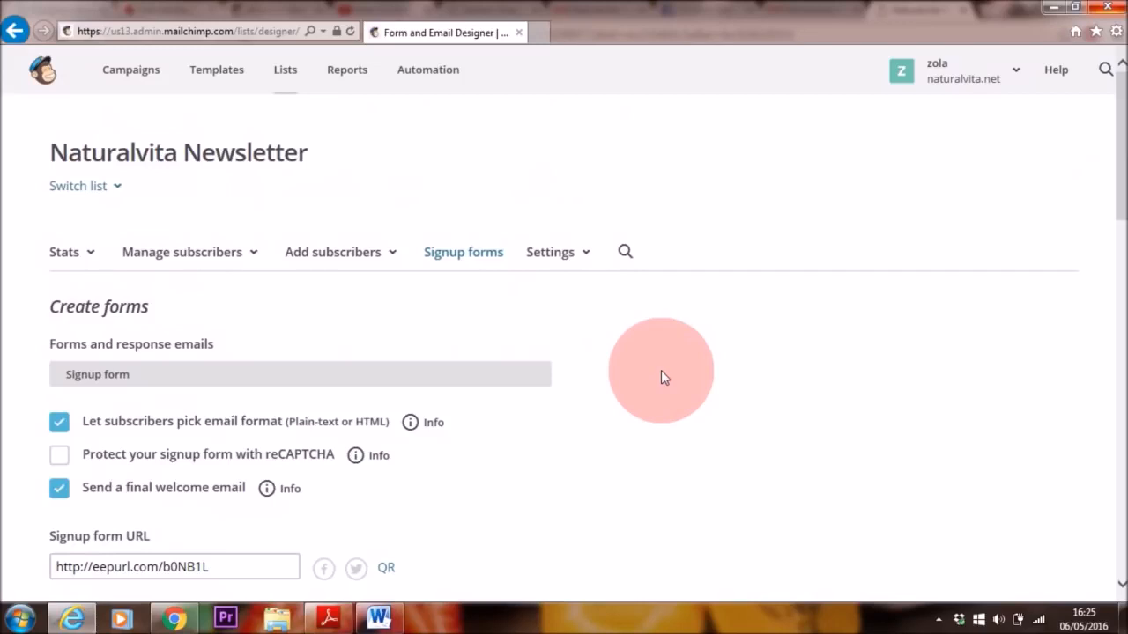
click(524, 378)
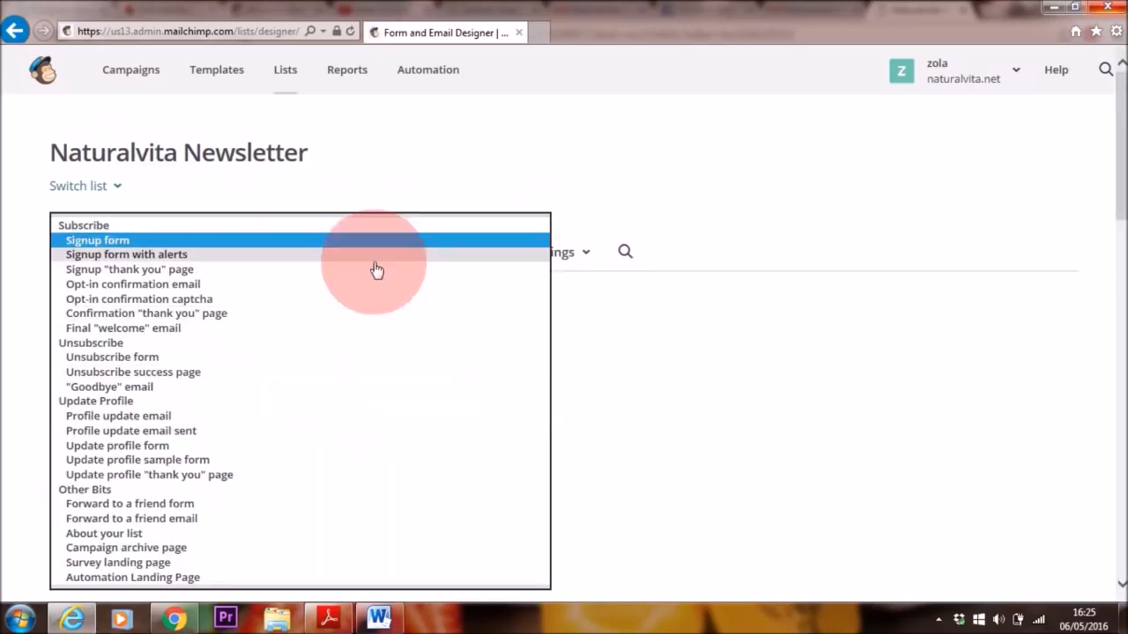
click(127, 269)
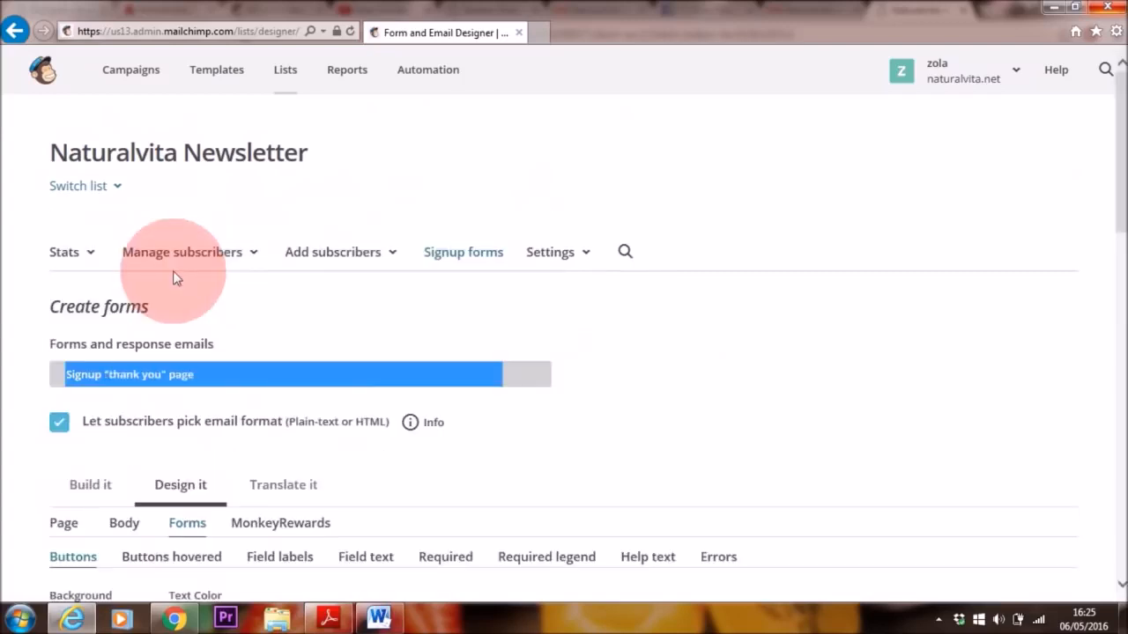
Step: Examine the editable heading and message text of the Signup "thank you" page
drag(1120, 163, 1120, 367)
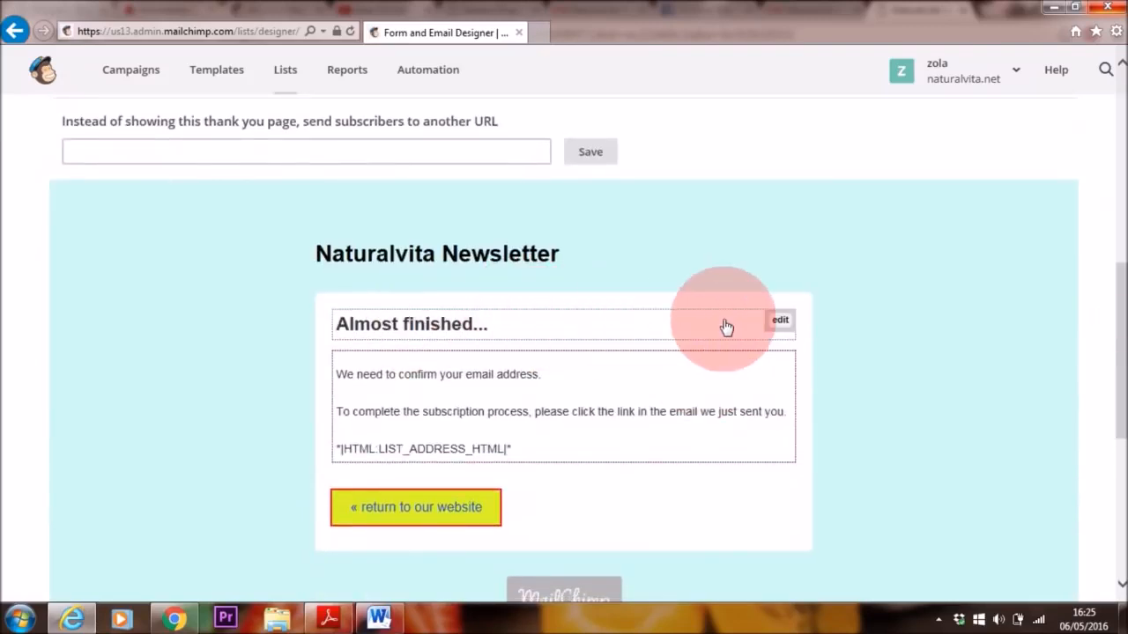
click(783, 324)
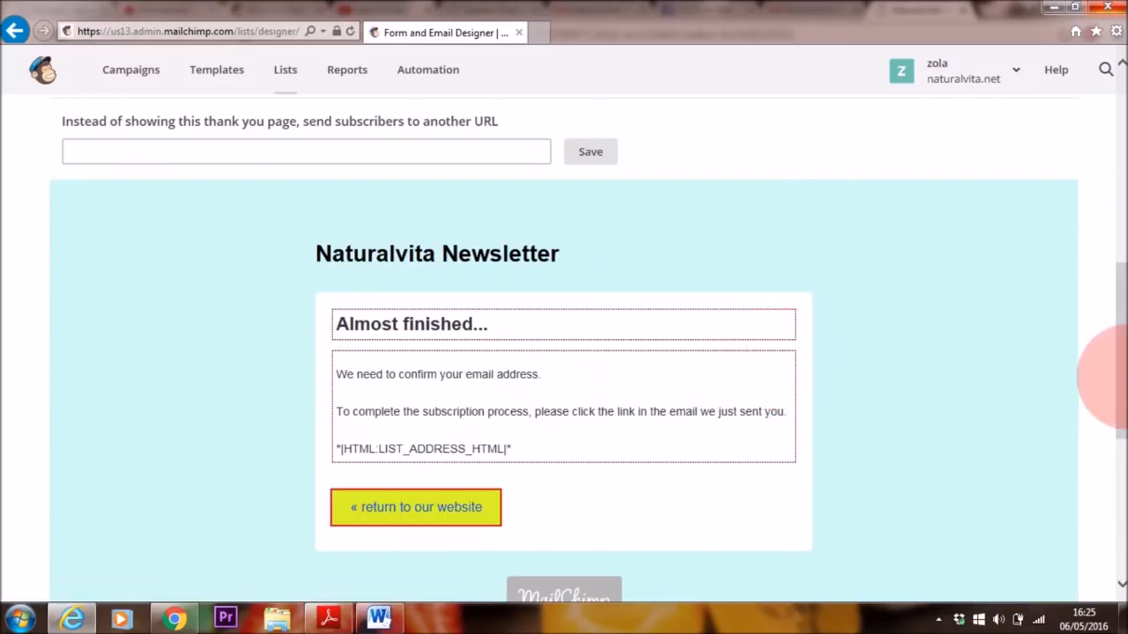
drag(1119, 377, 1118, 236)
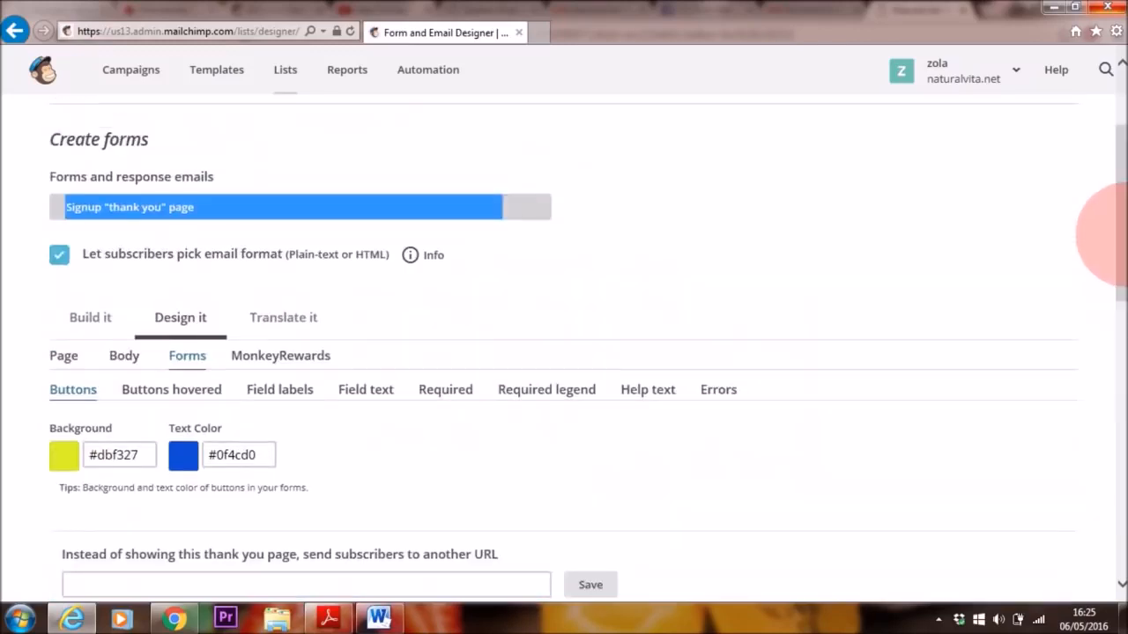
Step: In the Final "welcome" email, append "Thank you for subscribing. Here is the free EBook as promised" to the subscription confirmation message
click(521, 206)
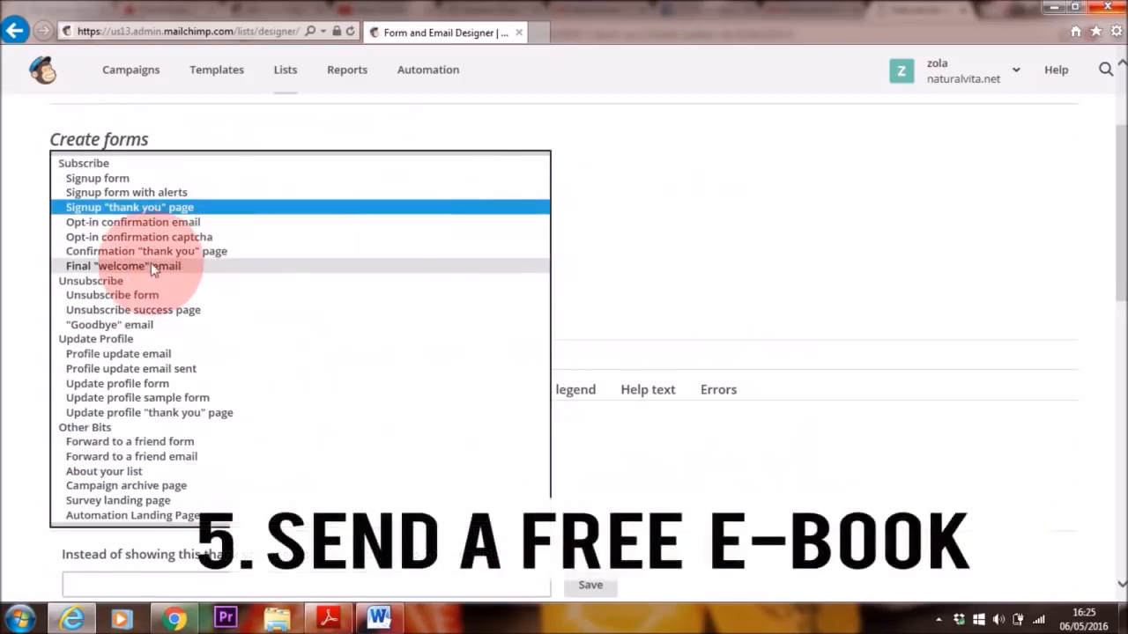
click(205, 268)
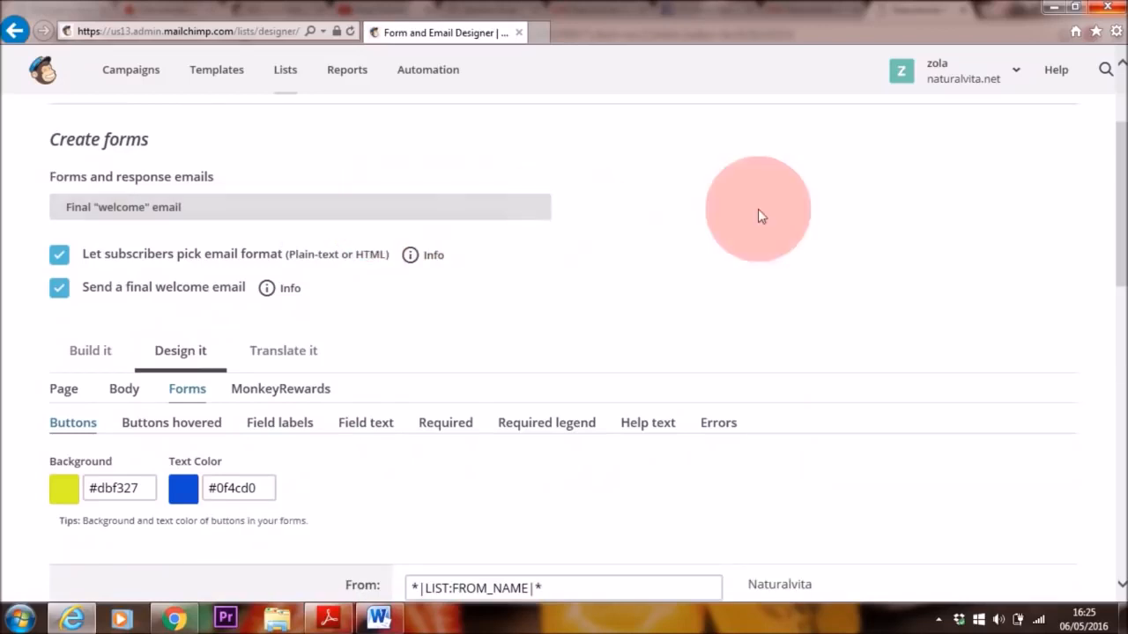
scroll(1115, 260, down, 3)
scroll(1112, 291, down, 4)
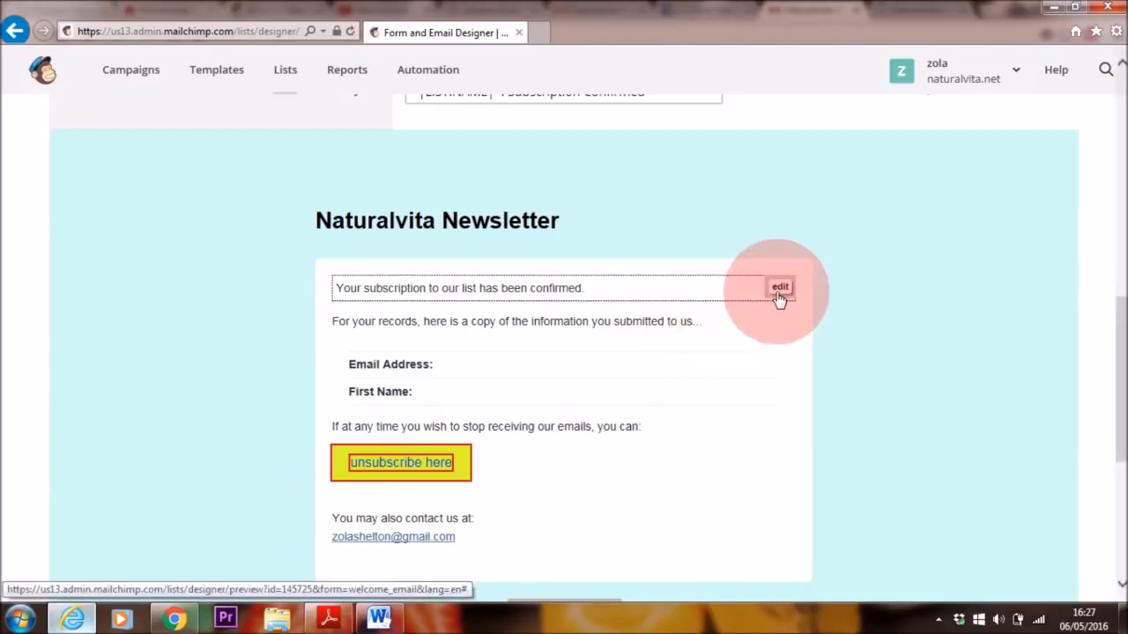
click(780, 291)
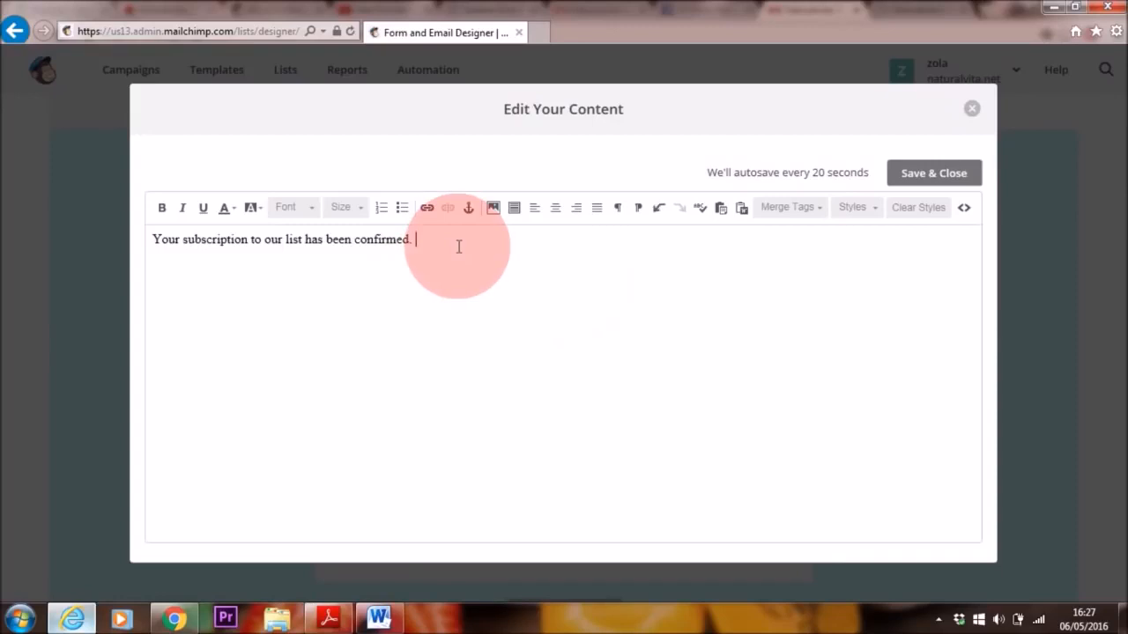
text(Thank you for subscribing. Here is the free EBook as promised)
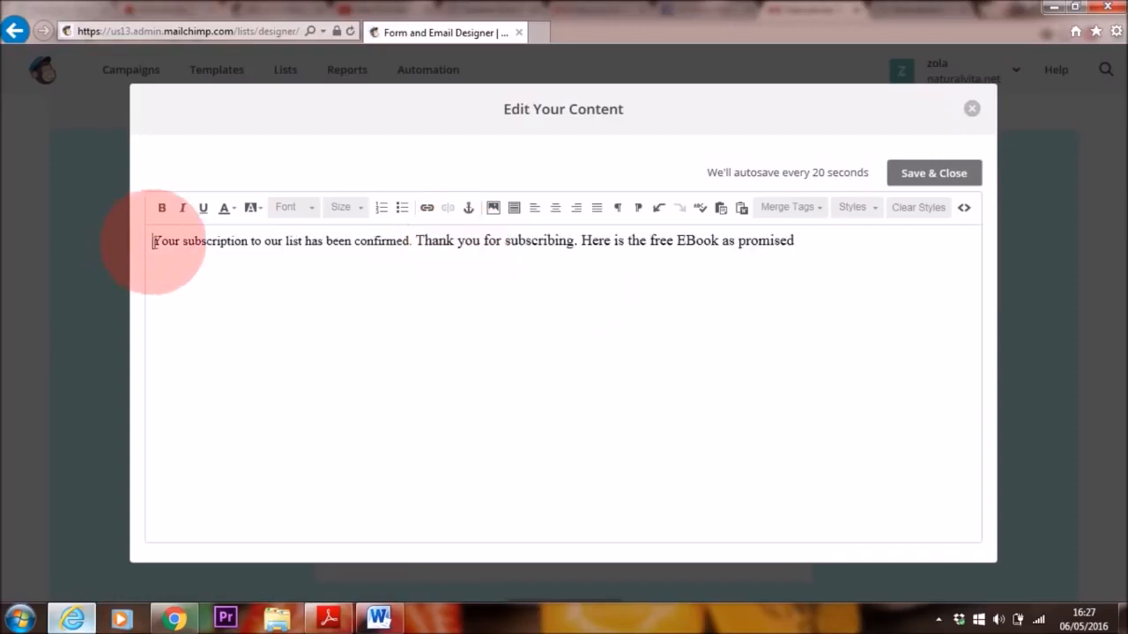
Step: Upload the FREE EBOOK image from the Pictures library and insert it on a new line above the message text, without a link URL
key(Return)
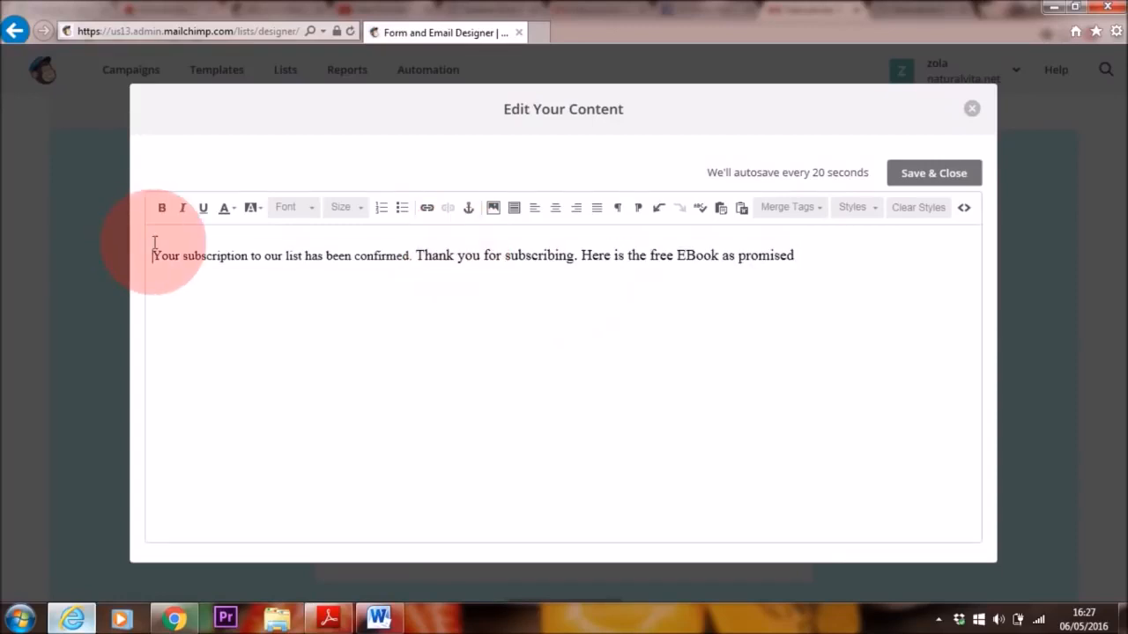
click(491, 209)
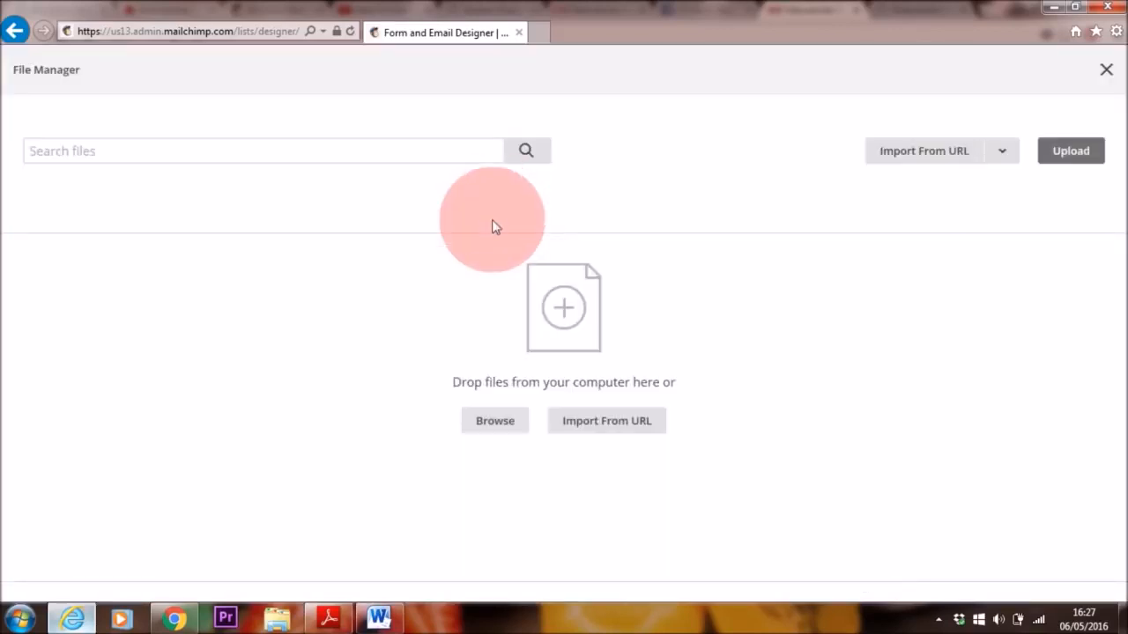
click(1082, 160)
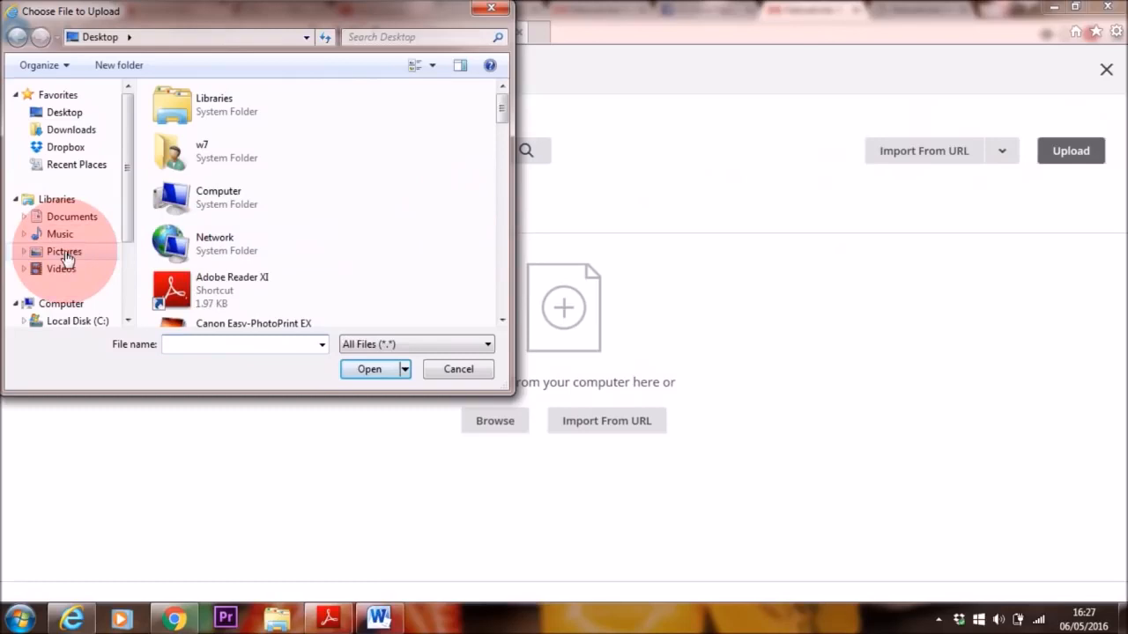
click(64, 252)
click(319, 251)
click(369, 369)
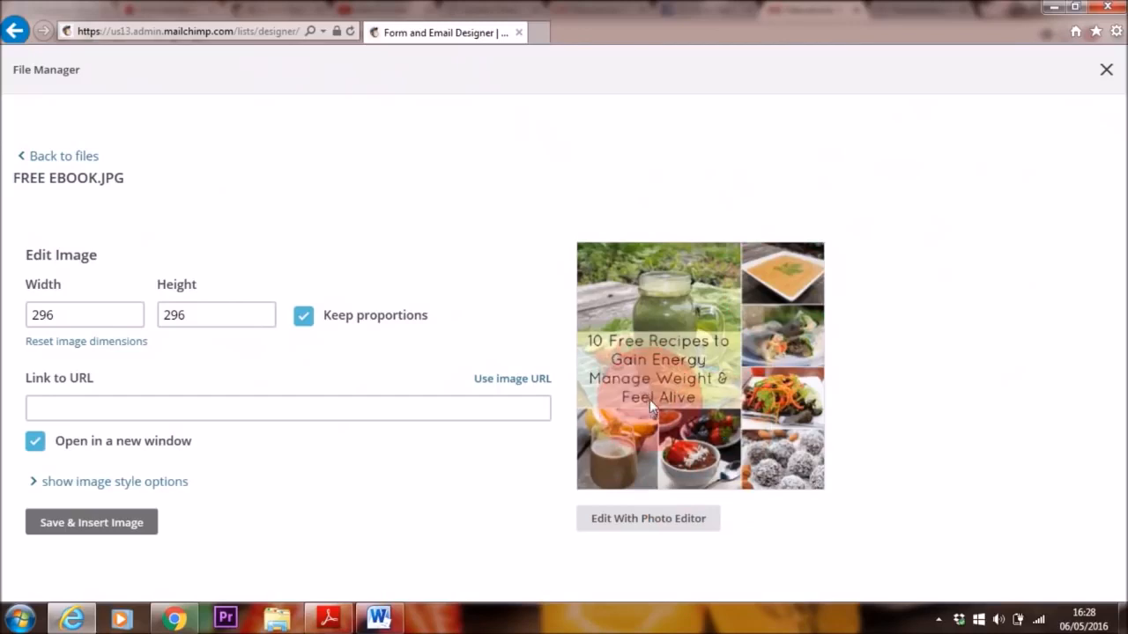
click(53, 406)
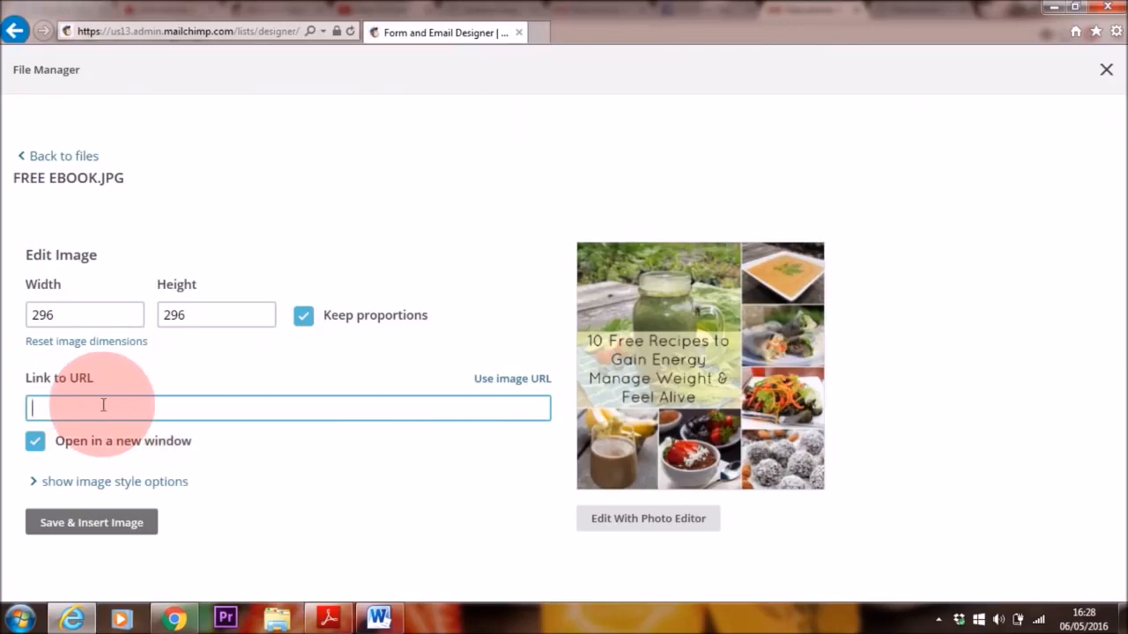
click(92, 524)
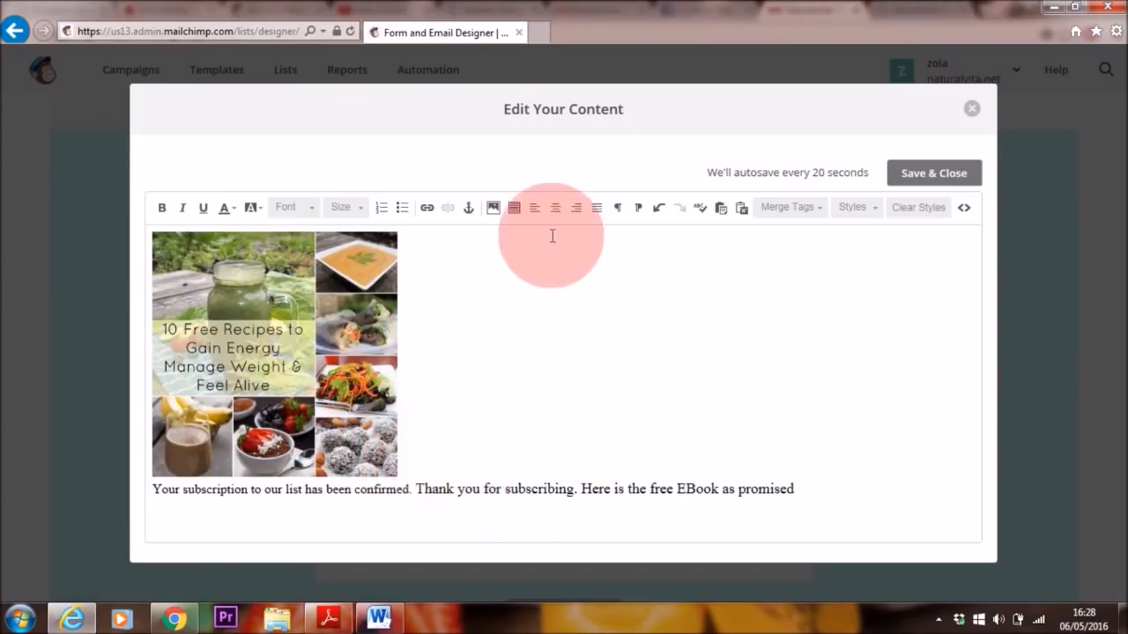
Step: Center both the e-book image and the line of message text below it
click(555, 208)
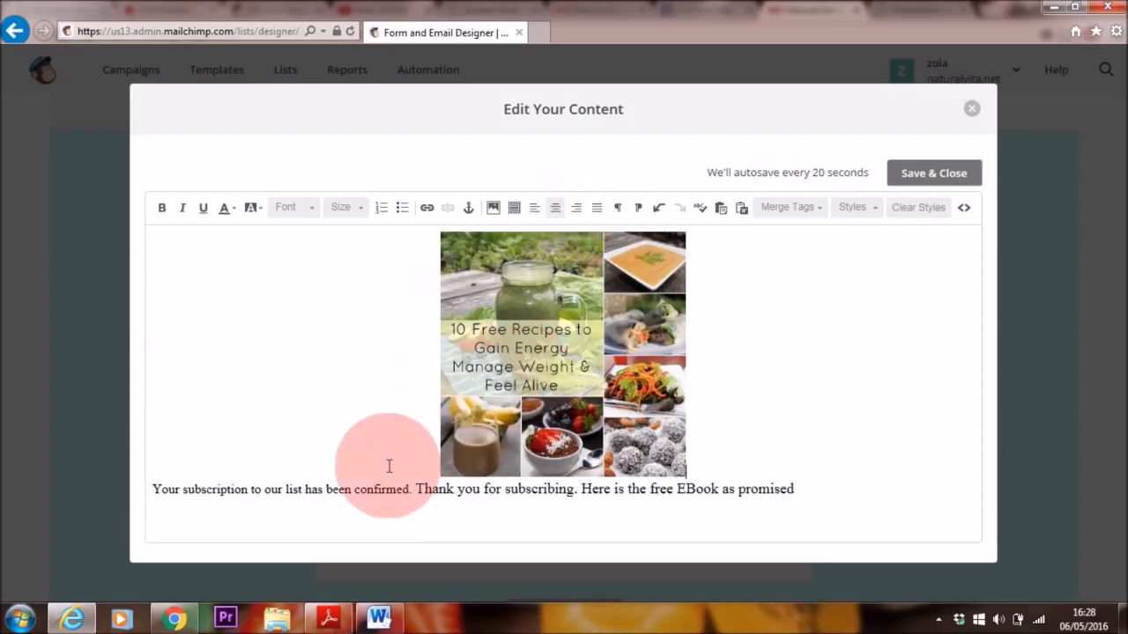
click(153, 489)
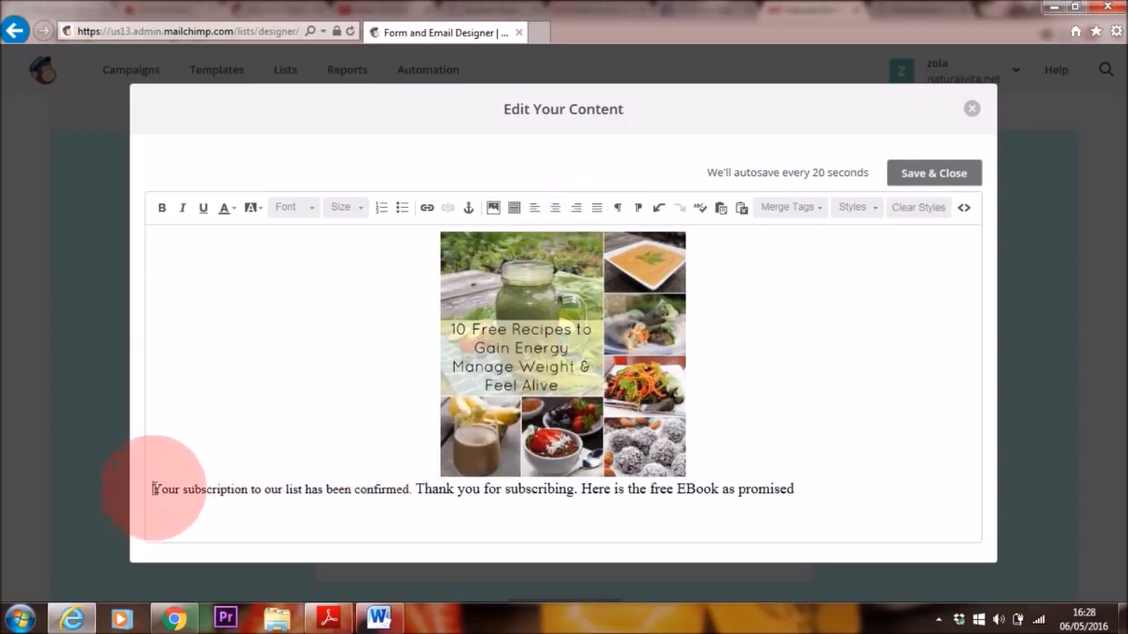
click(555, 208)
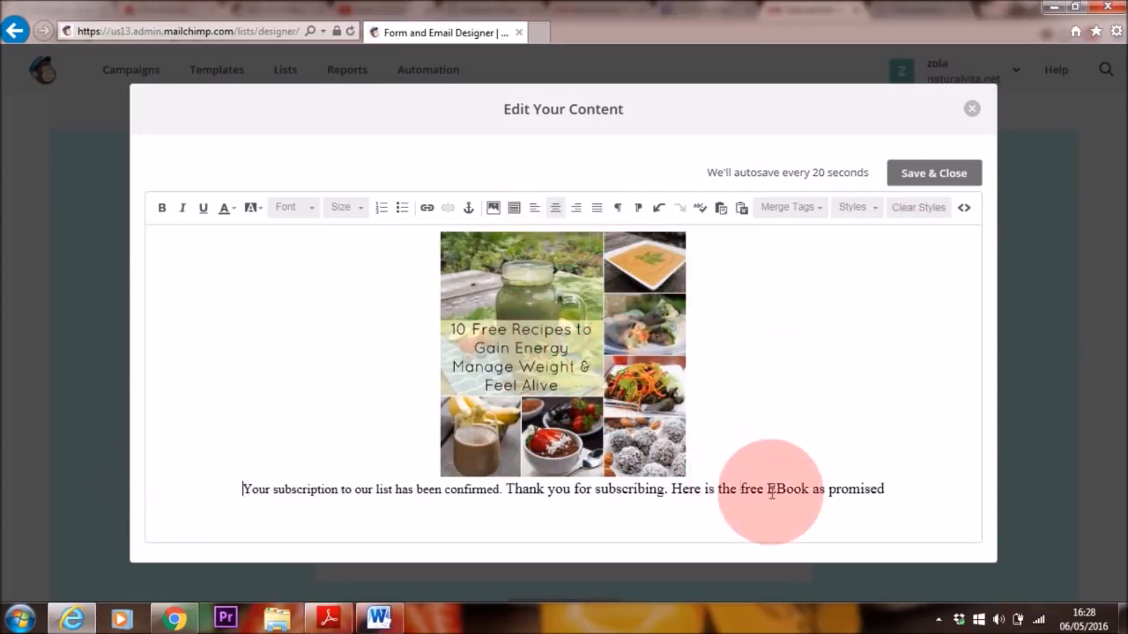
Step: Link the word "EBook" in the message to an e-book file uploaded from the Dropbox folder
drag(770, 490, 809, 488)
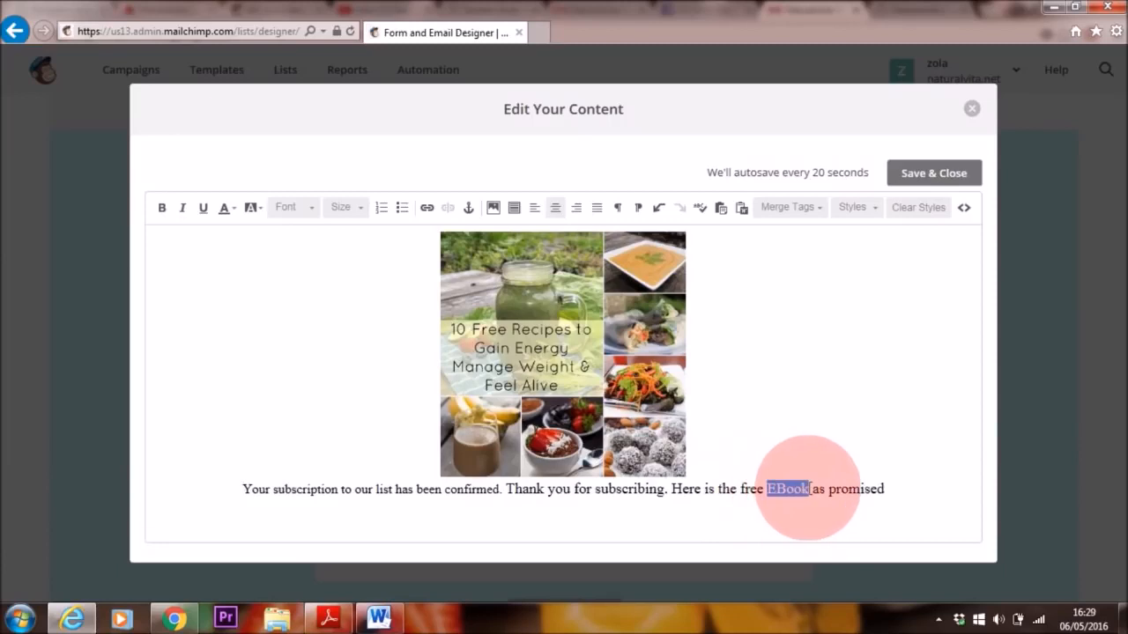
click(428, 215)
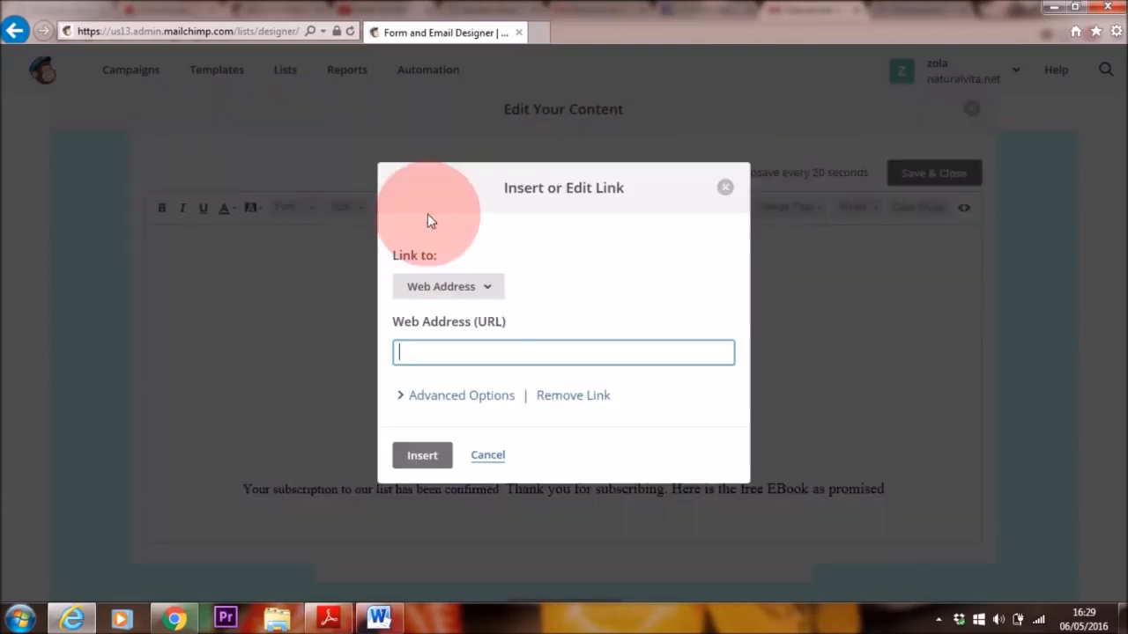
click(489, 289)
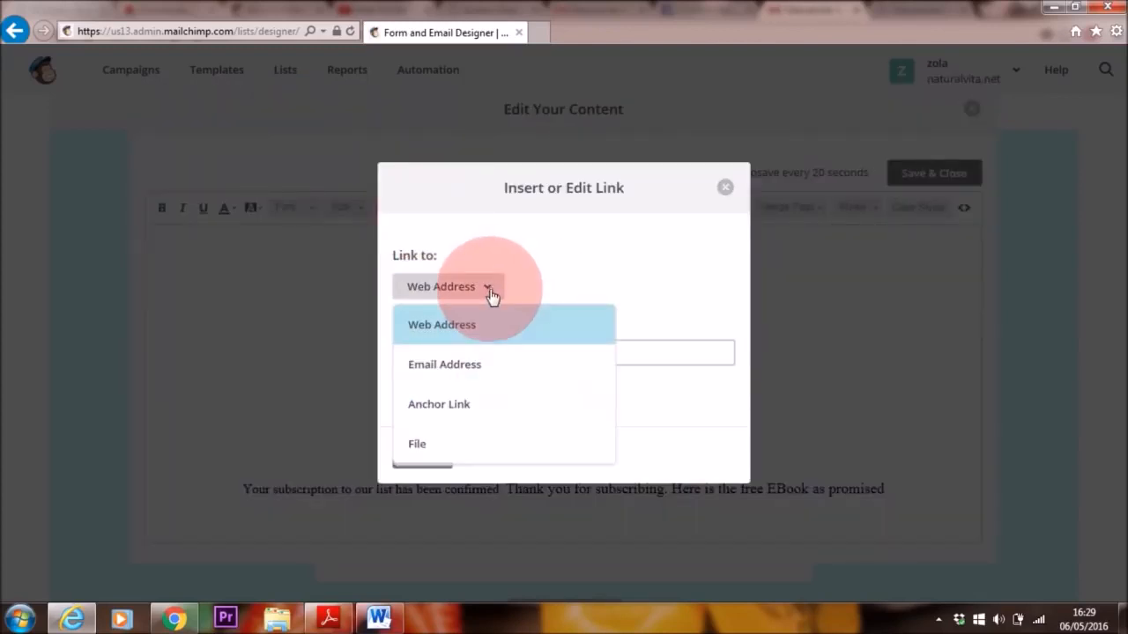
click(428, 447)
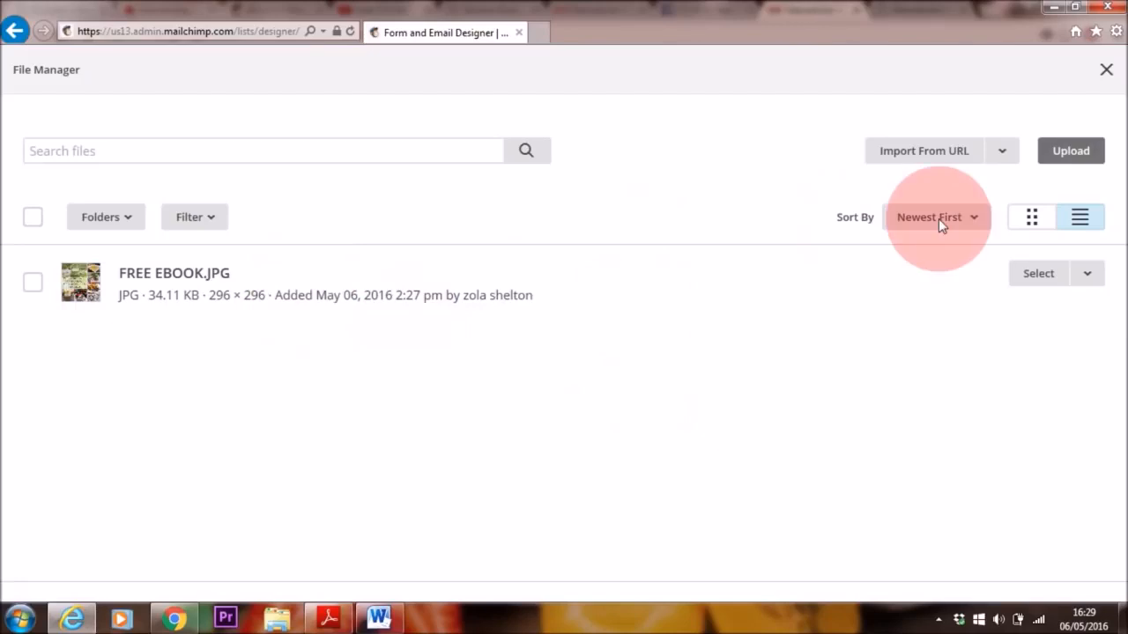
click(1070, 151)
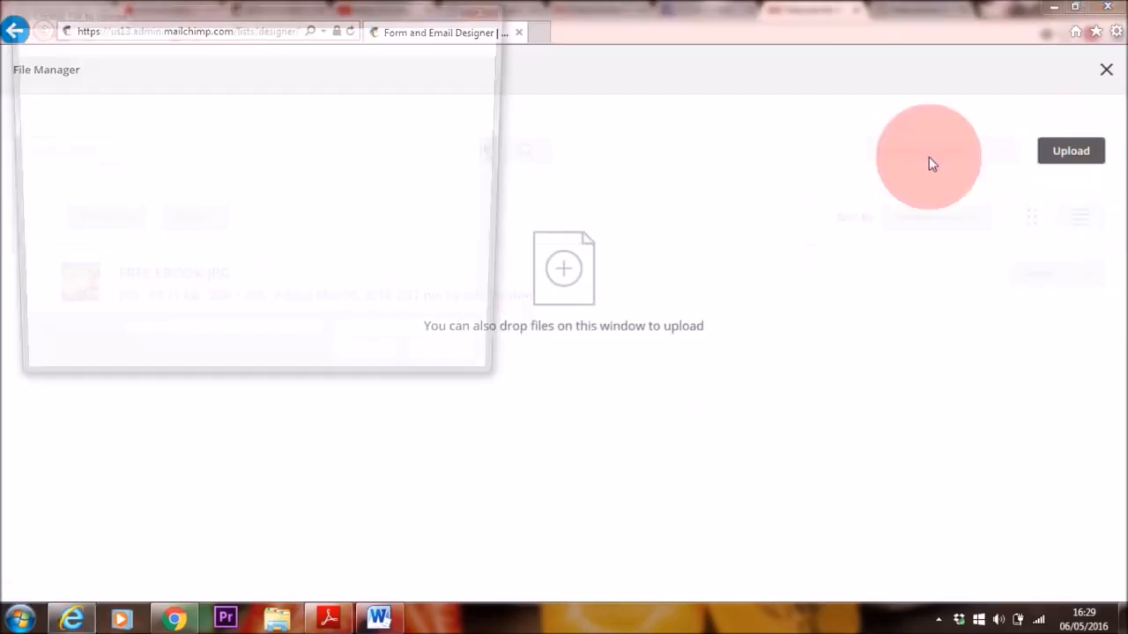
click(63, 149)
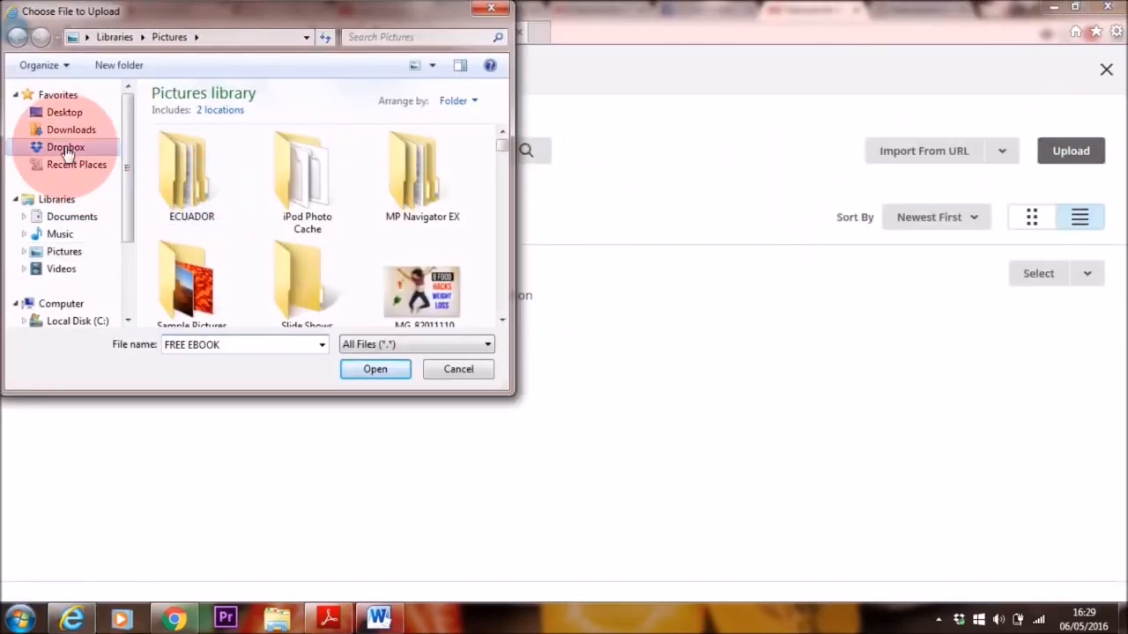
click(244, 253)
double_click(244, 253)
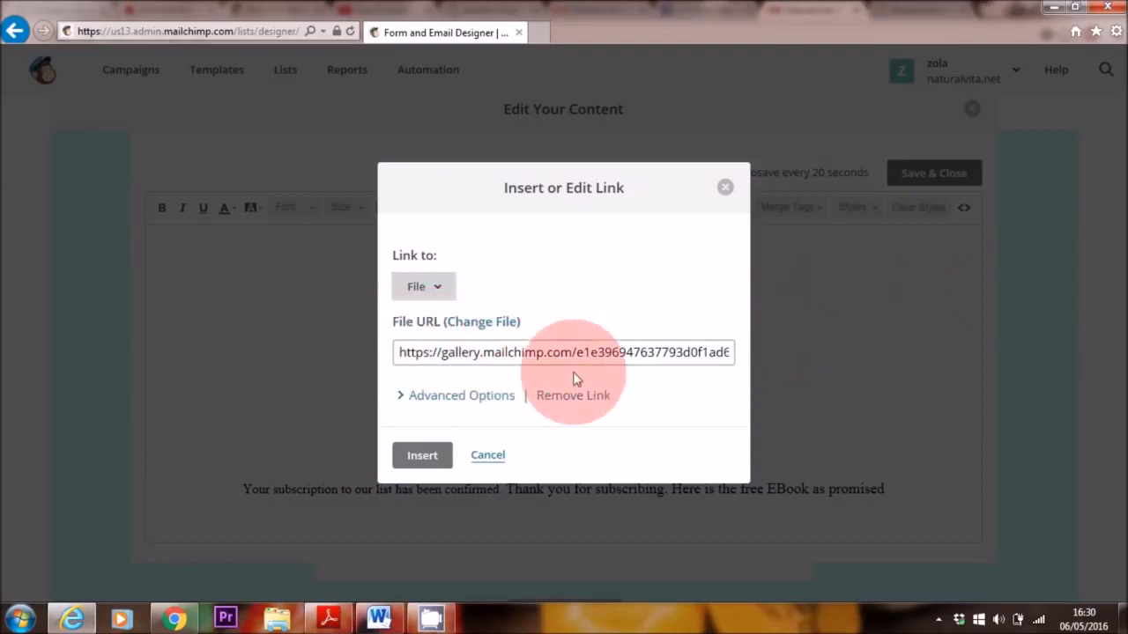
click(421, 456)
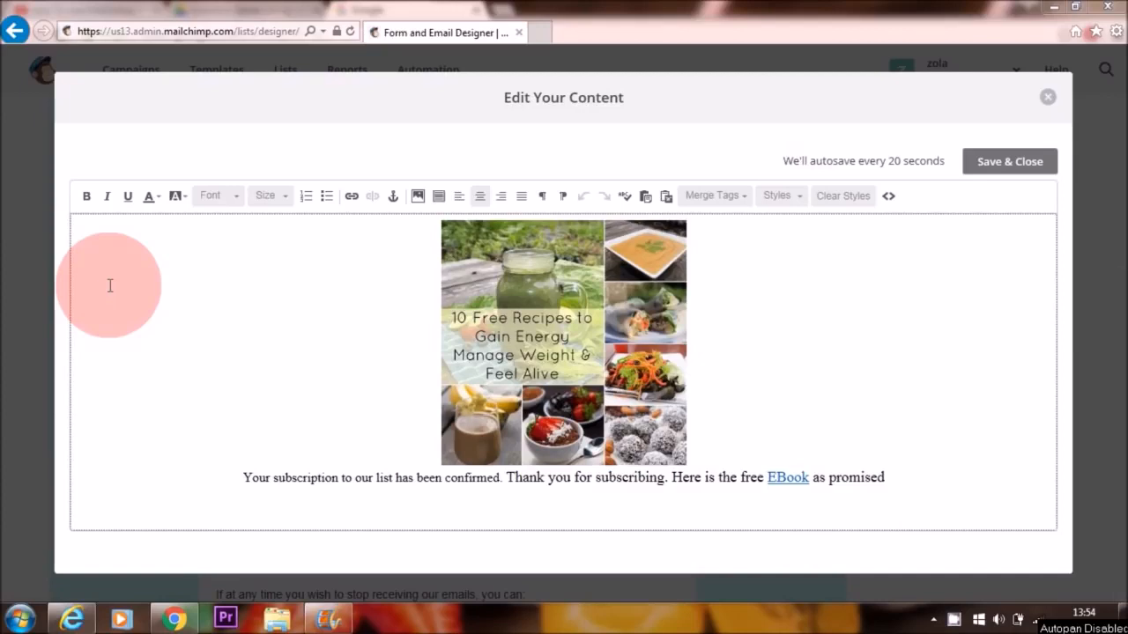
click(352, 196)
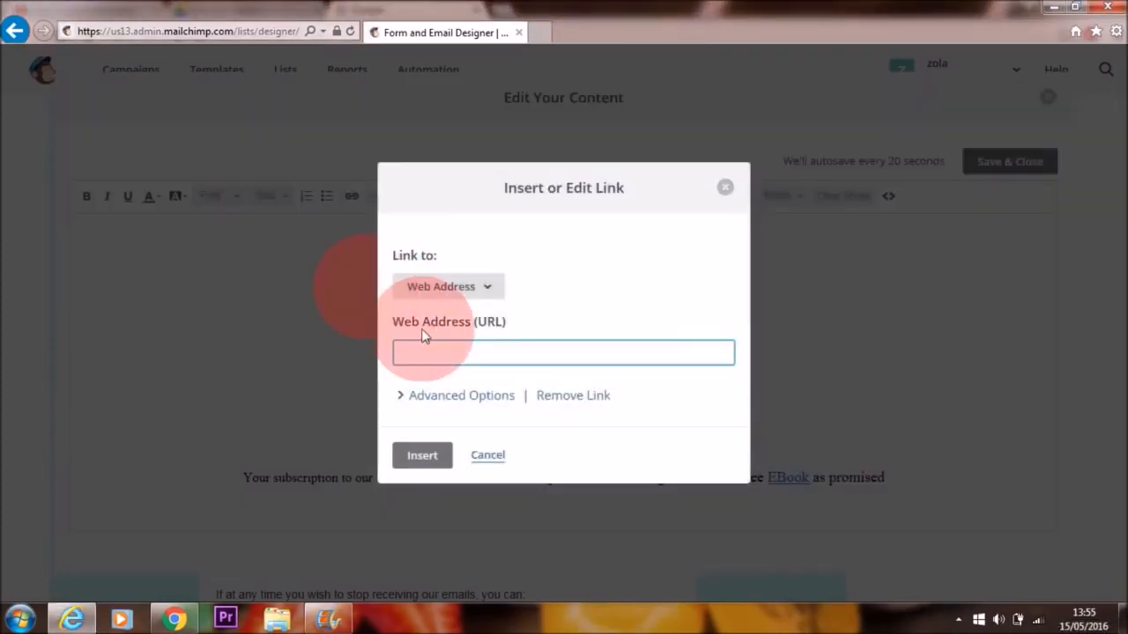
click(479, 290)
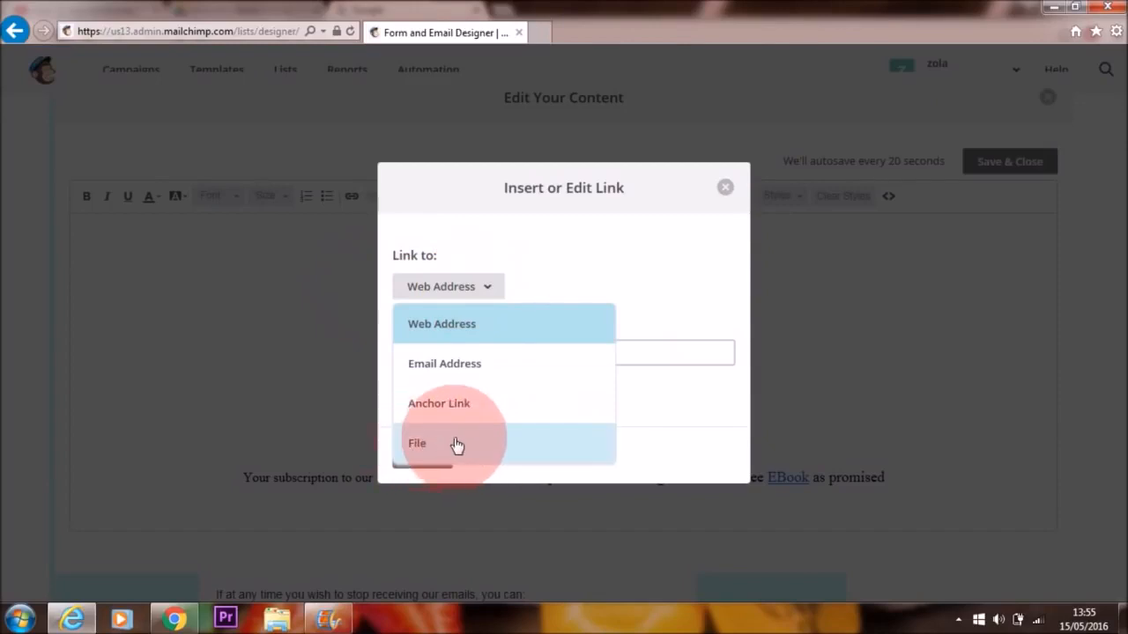
click(726, 188)
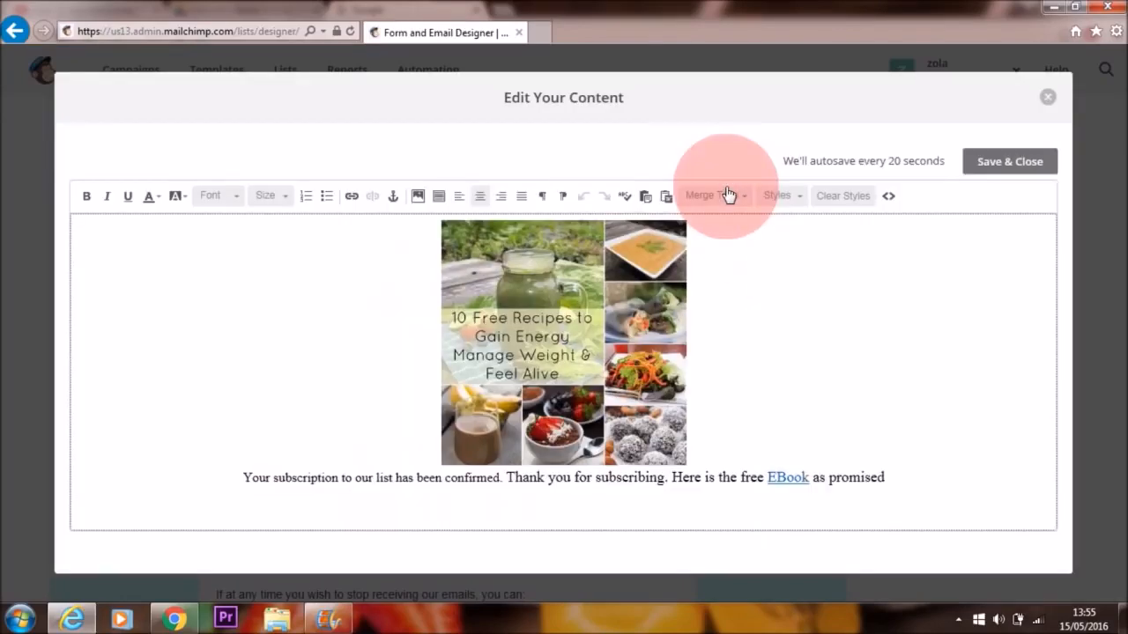
Step: Switch to Chrome, search Google for "drive" and go to My Drive in Google Drive
click(176, 621)
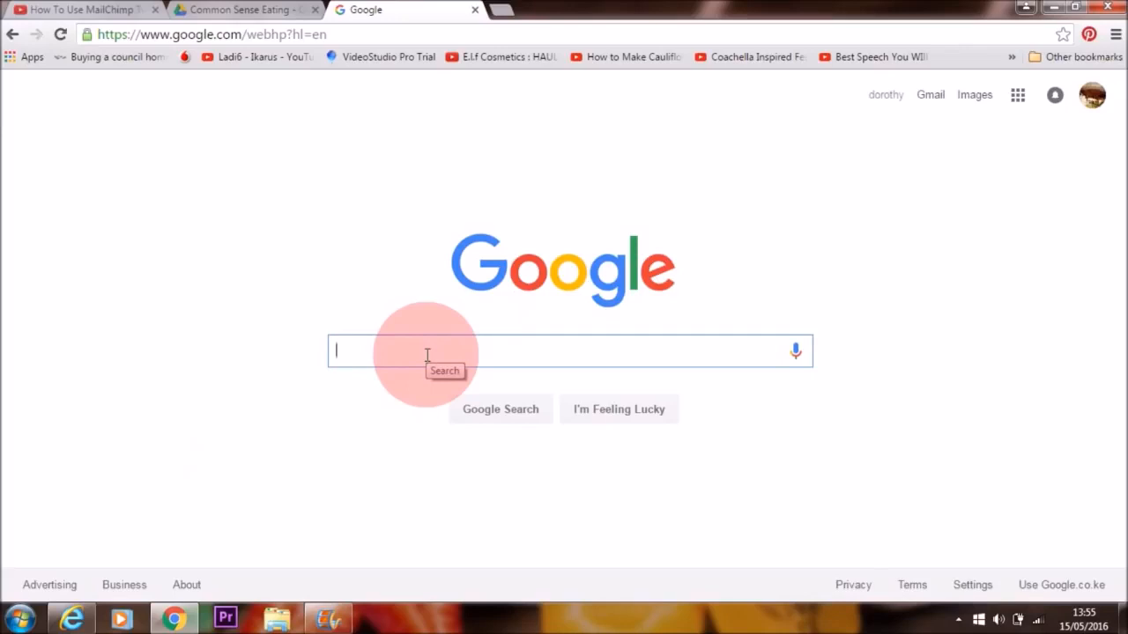
text(dr)
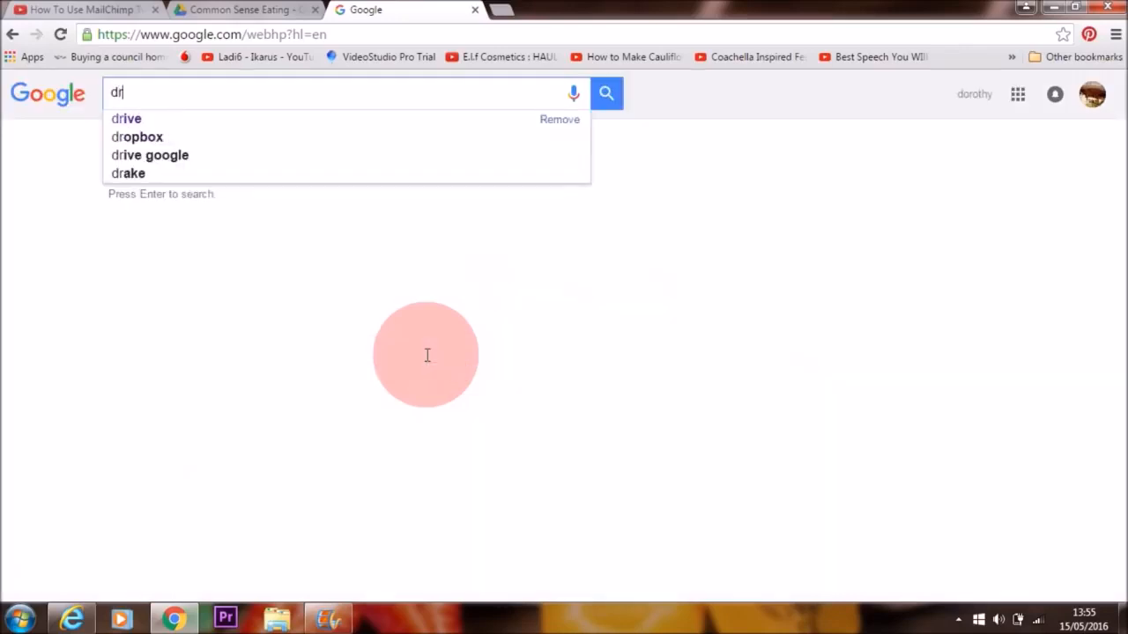
text(ive)
key(Return)
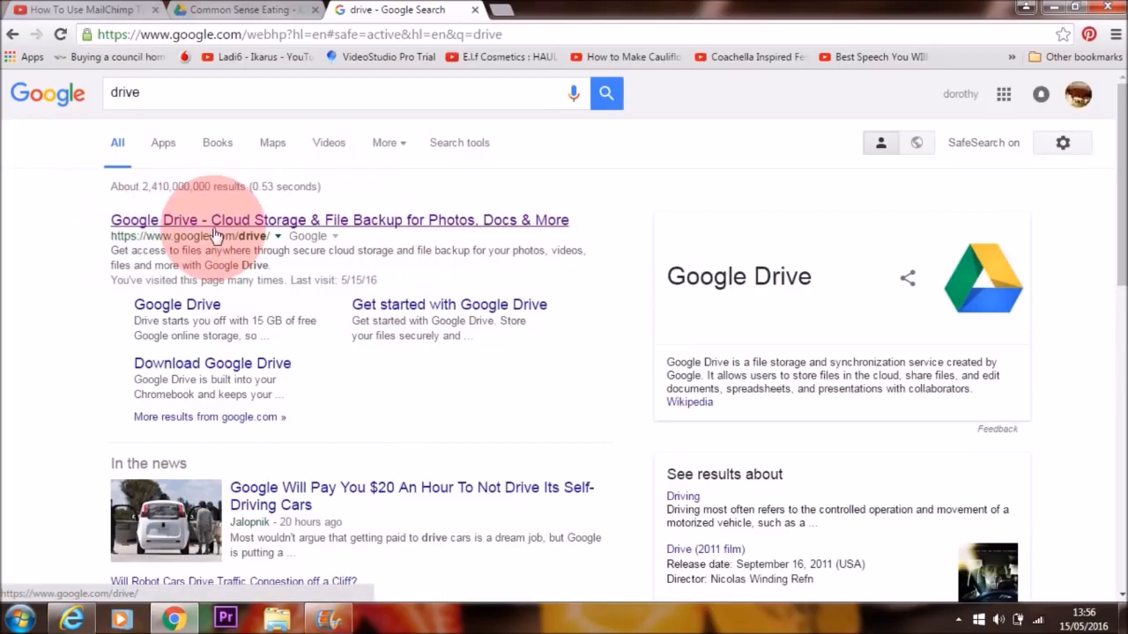
click(334, 222)
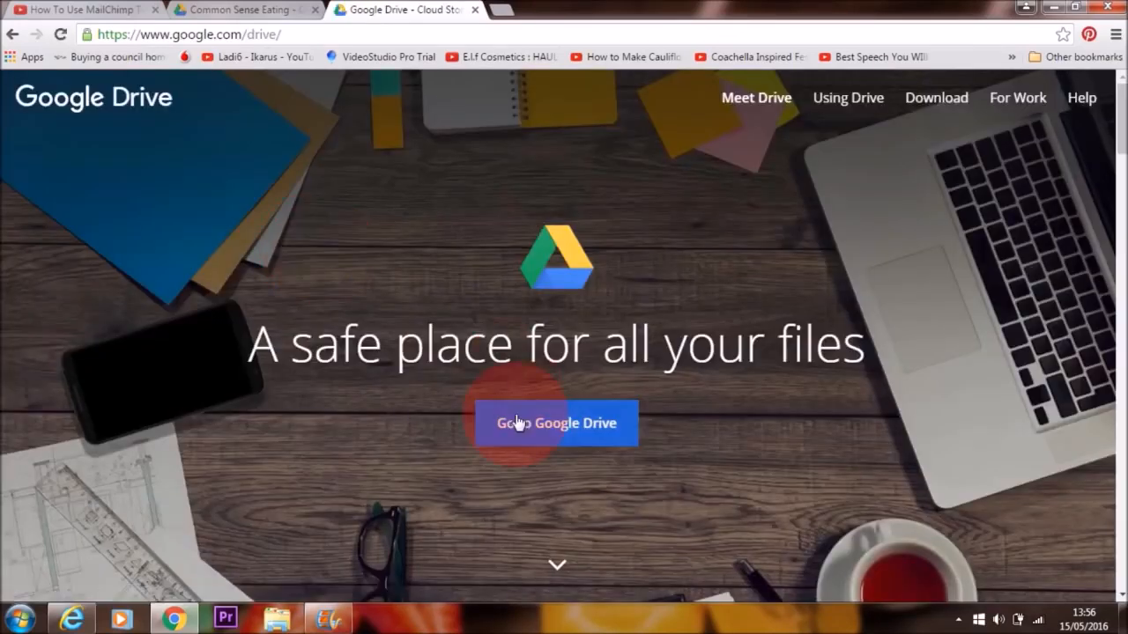
click(518, 424)
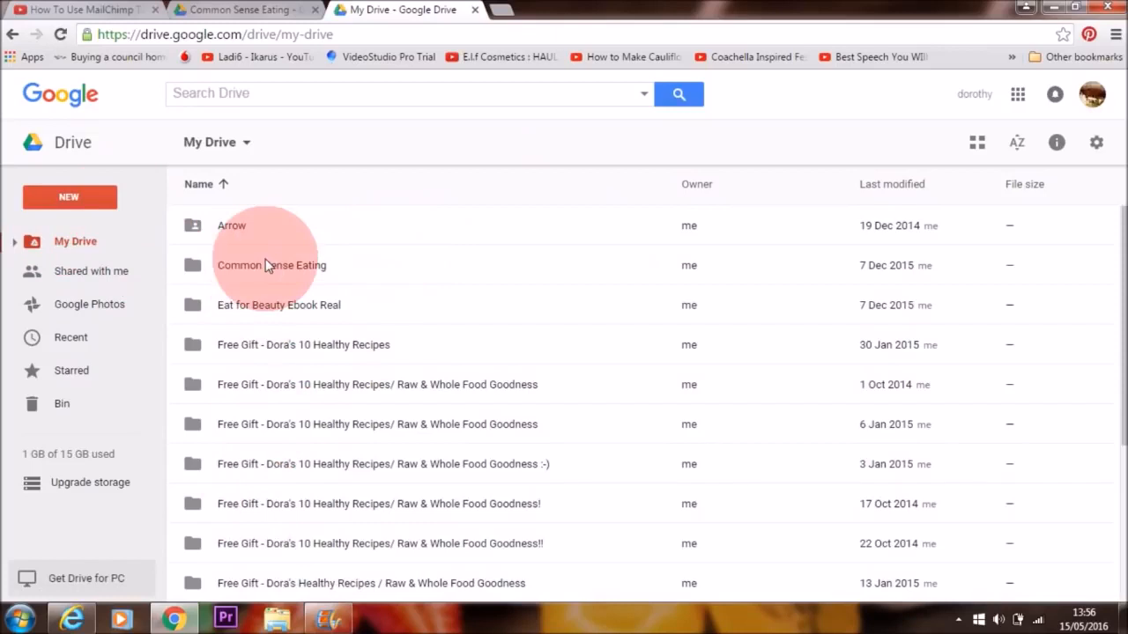
Step: Open the Free 14 Recipes.pdf dated 16 Apr 2016 from the Common Sense Eating folder
double_click(284, 273)
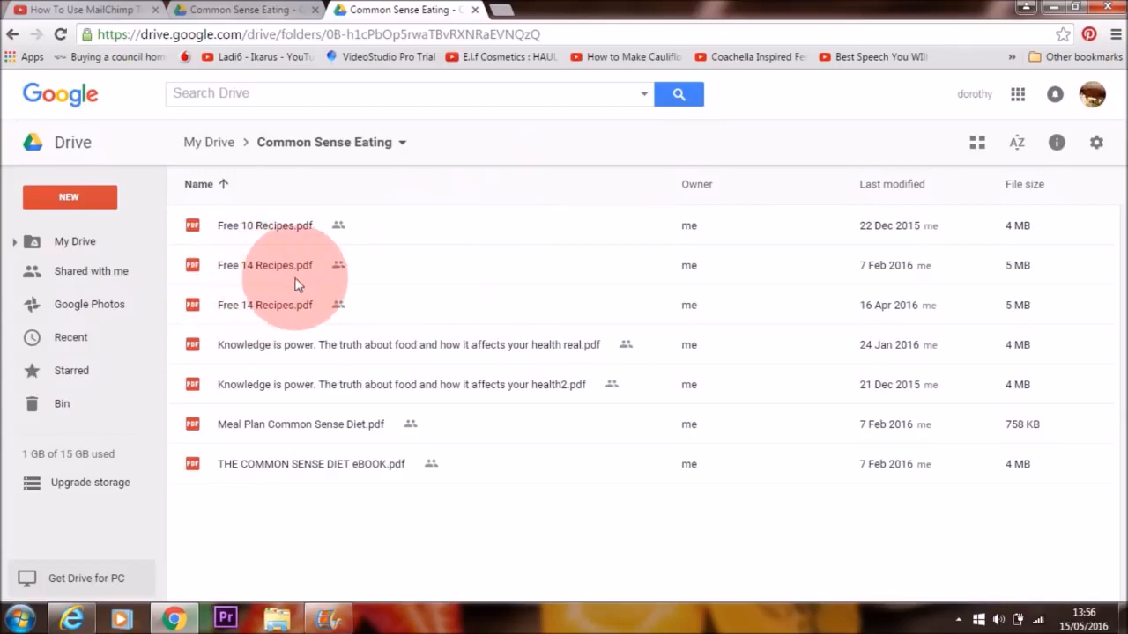
click(281, 306)
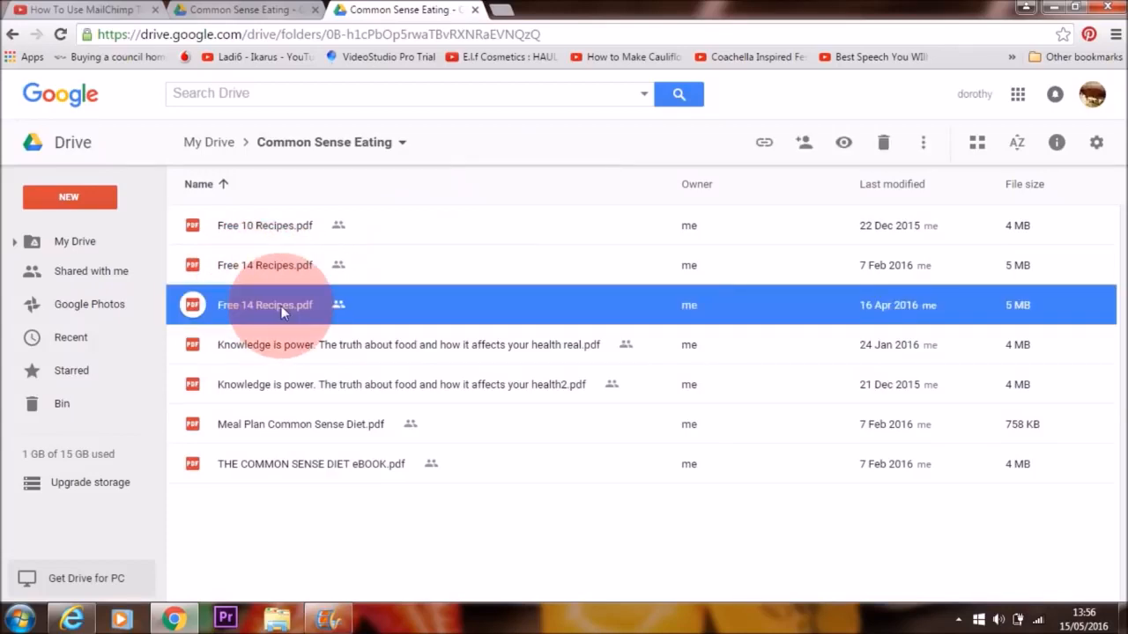
double_click(281, 306)
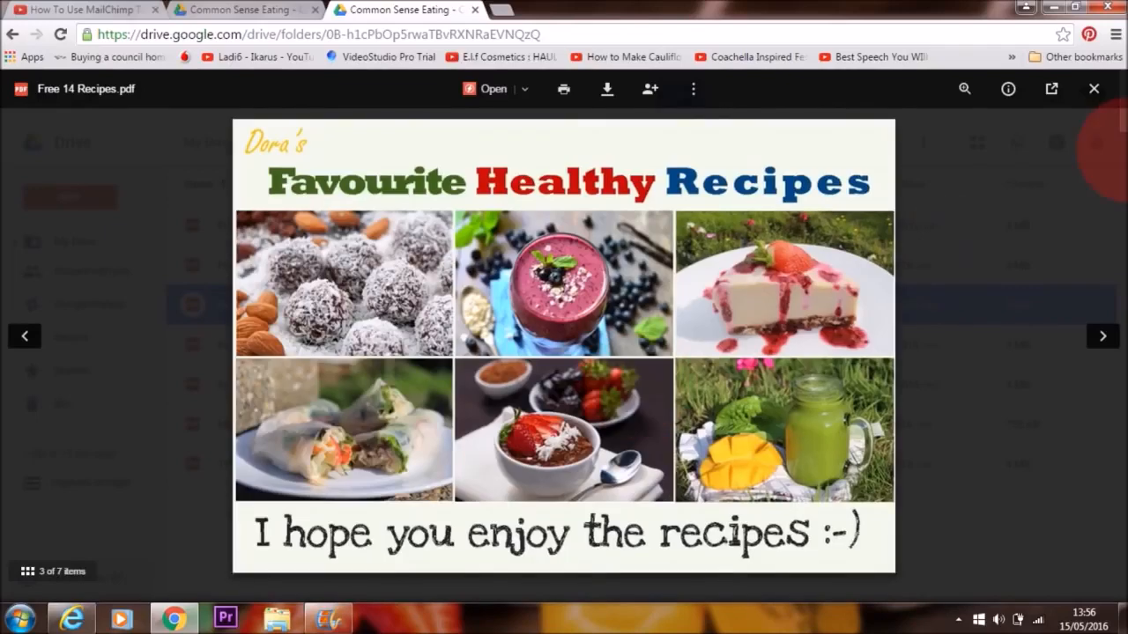
Step: Look through the recipe e-book's pages from the introduction to the last recipes and return to its cover
scroll(1102, 146, down, 5)
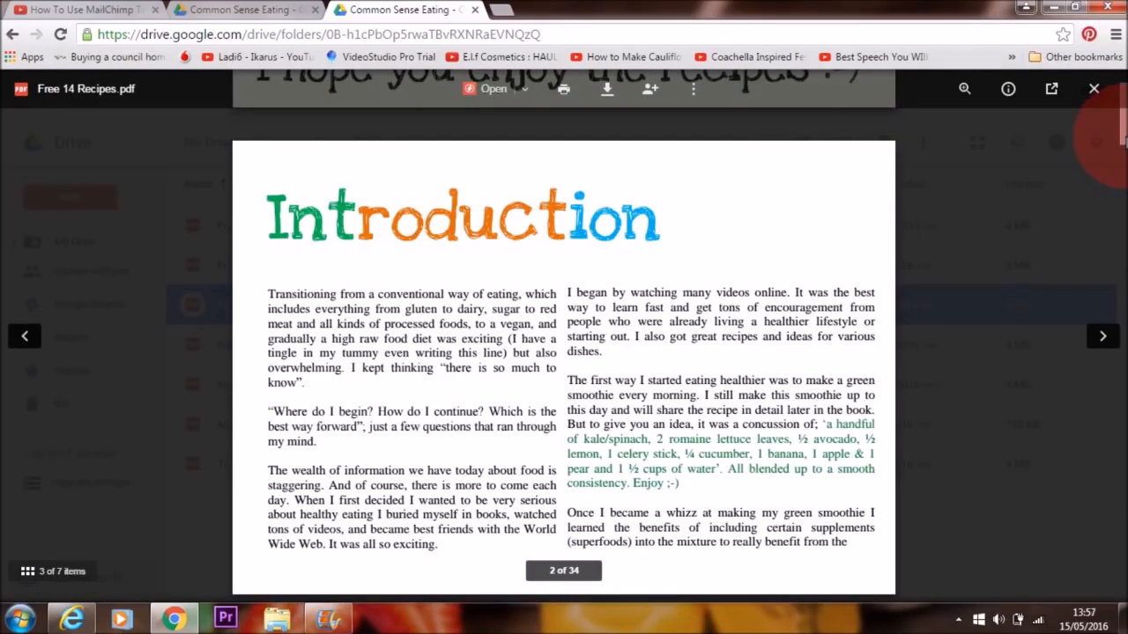
scroll(1097, 140, down, 10)
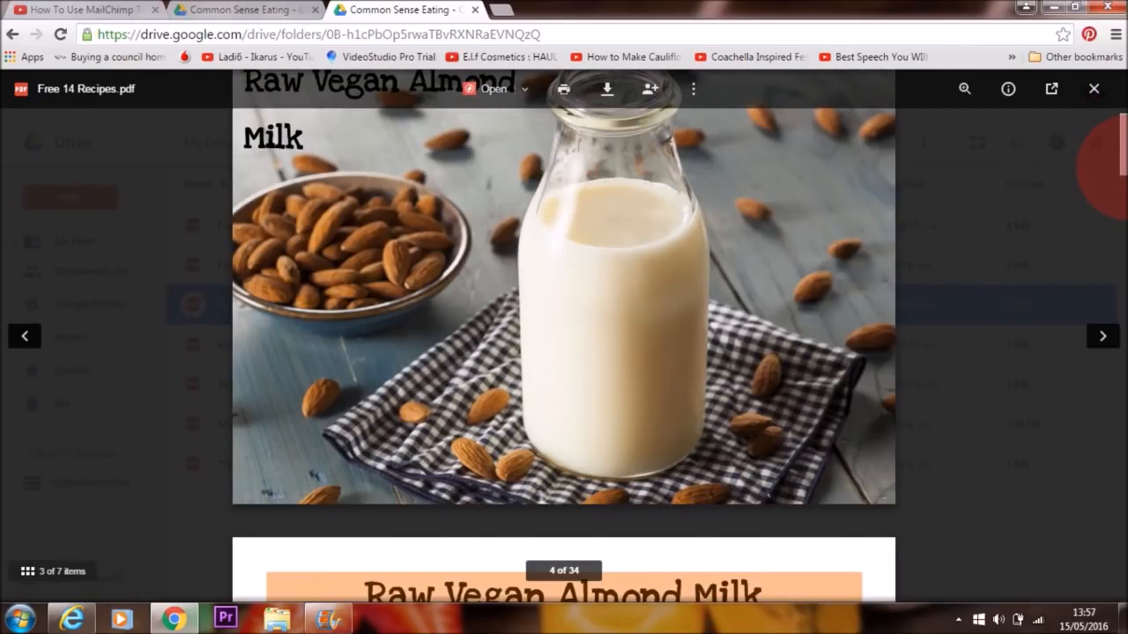
scroll(1103, 159, down, 10)
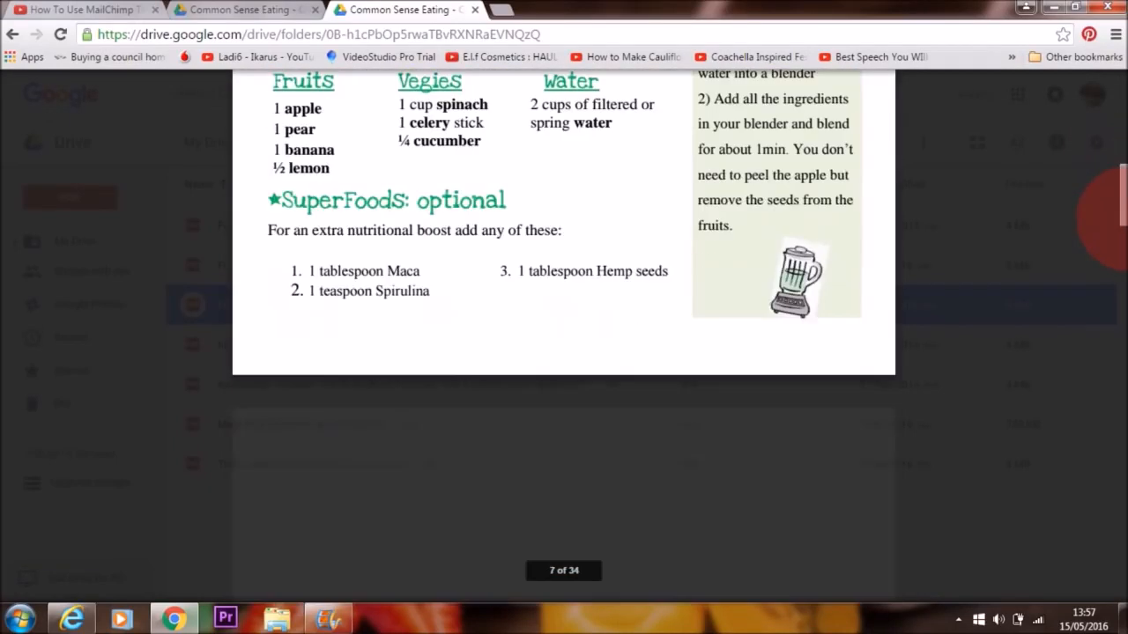
scroll(1112, 216, down, 12)
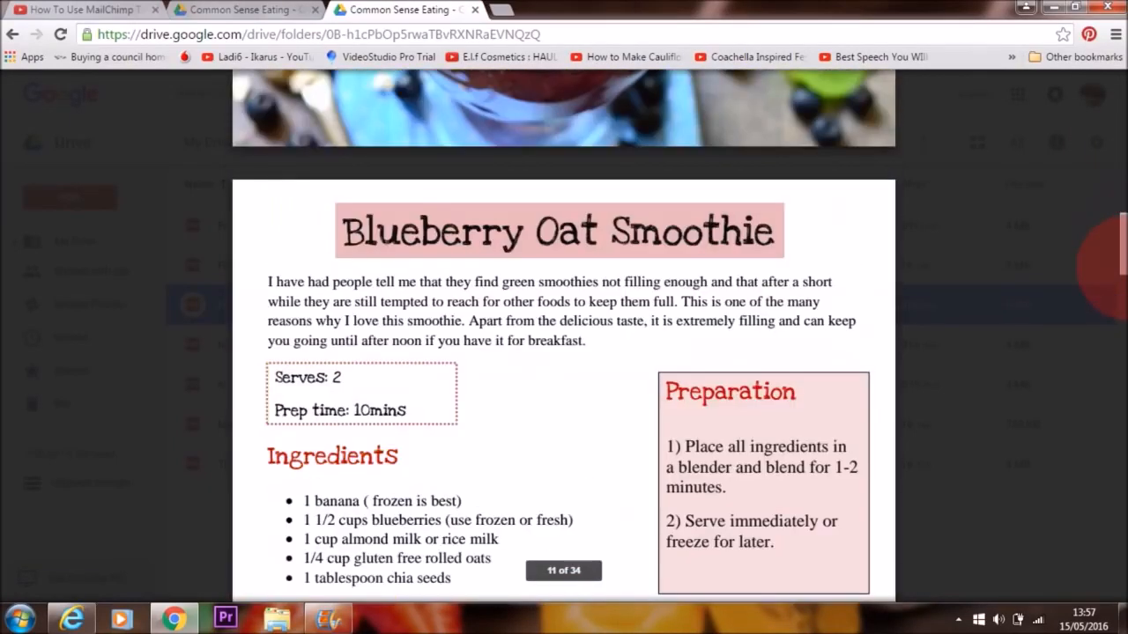
scroll(1112, 269, down, 5)
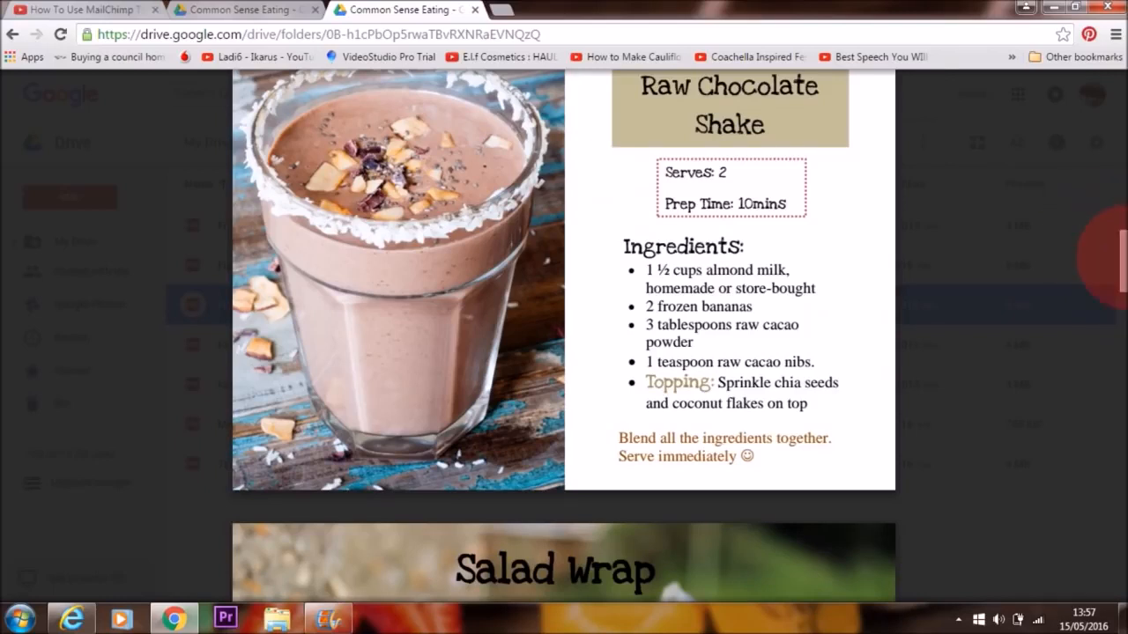
drag(1115, 262, 1114, 524)
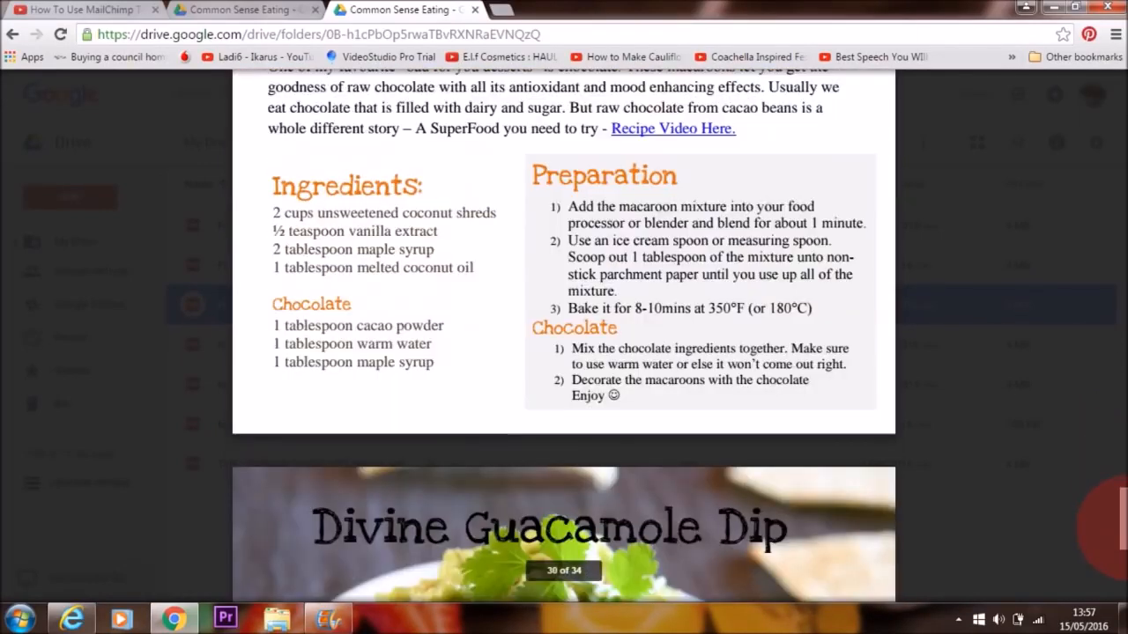
drag(1114, 524, 1114, 92)
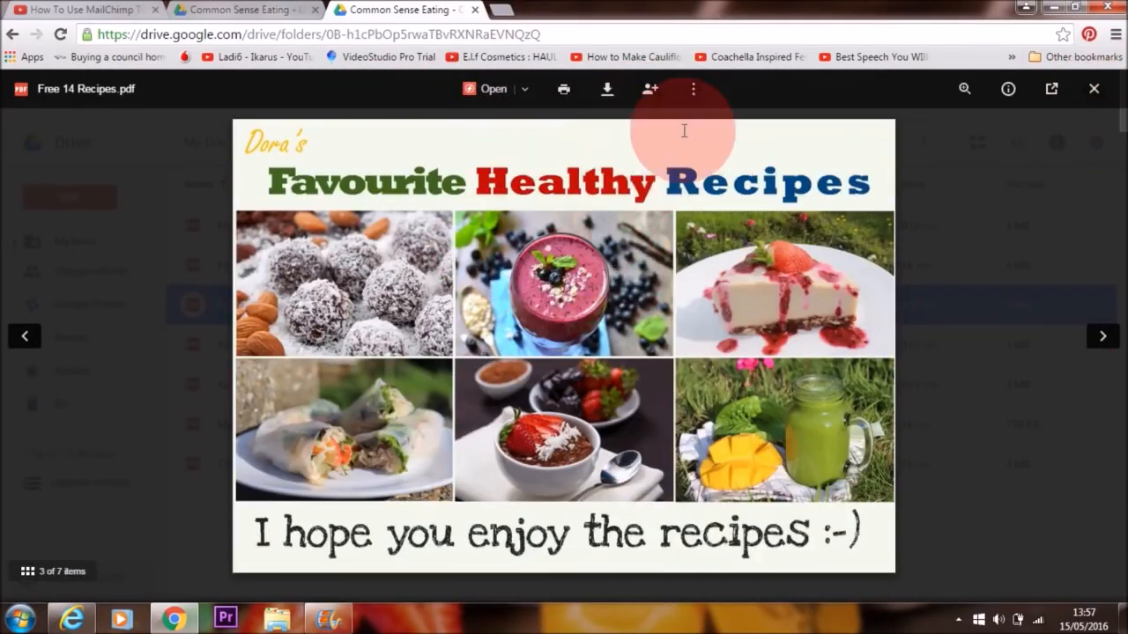
Step: Save the e-book's link sharing as "On – Anyone with the link" with view access, and copy its share link
click(649, 90)
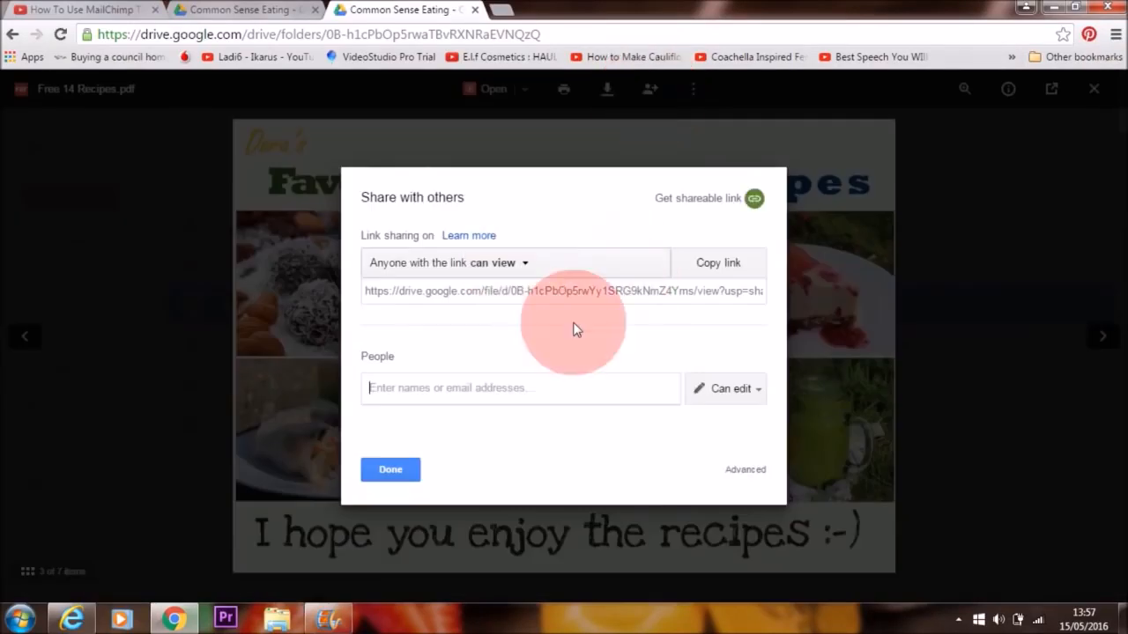
click(745, 469)
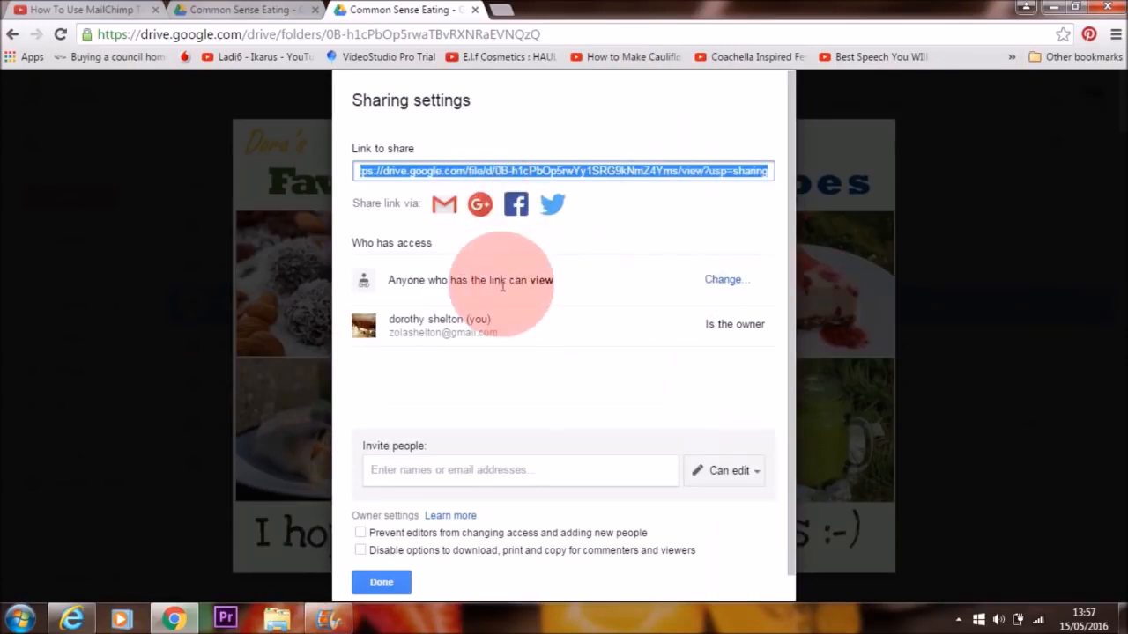
click(723, 282)
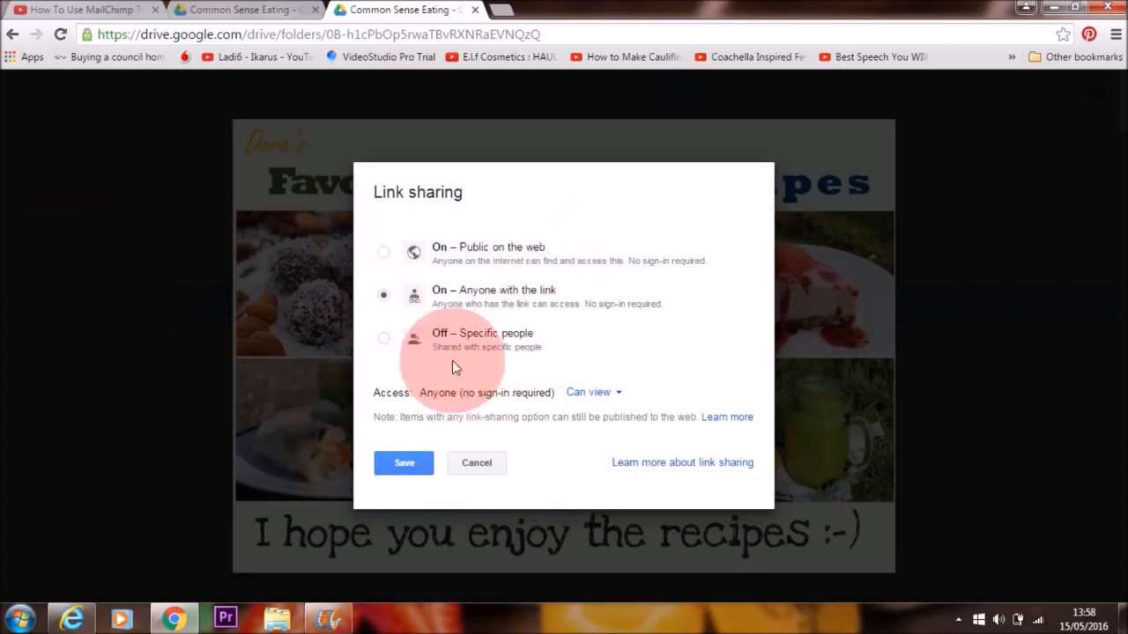
click(404, 461)
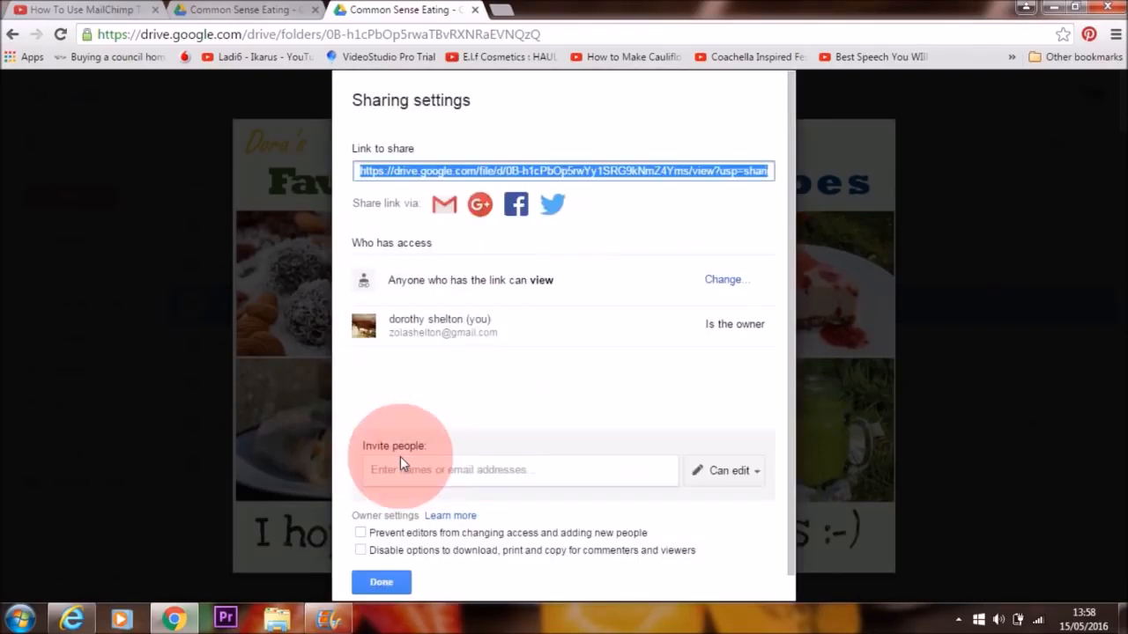
right_click(574, 180)
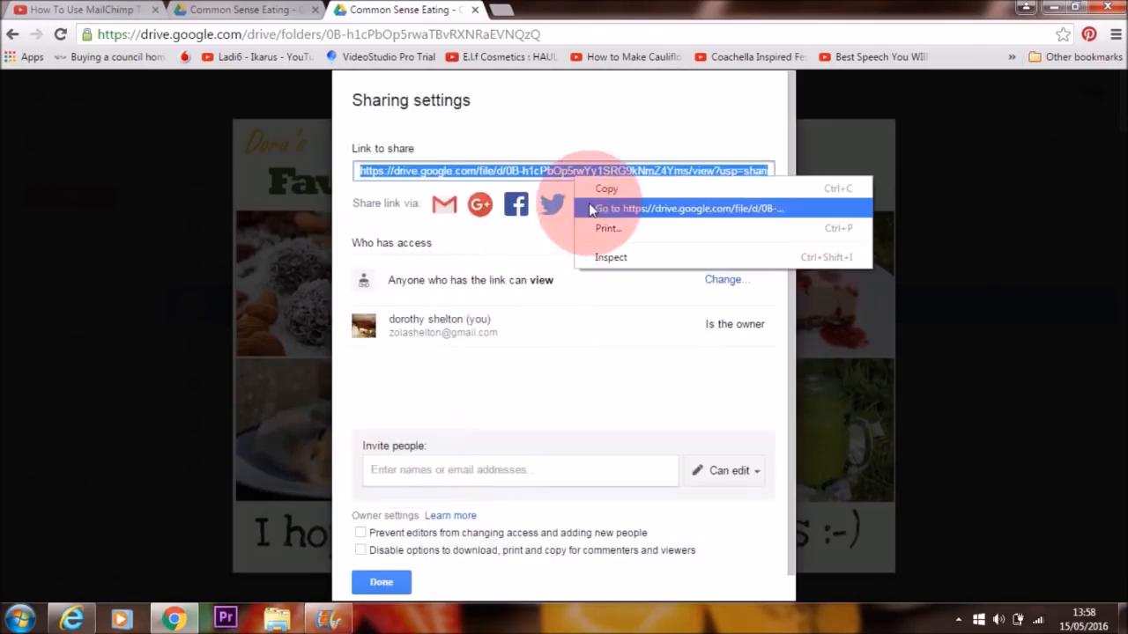
click(606, 187)
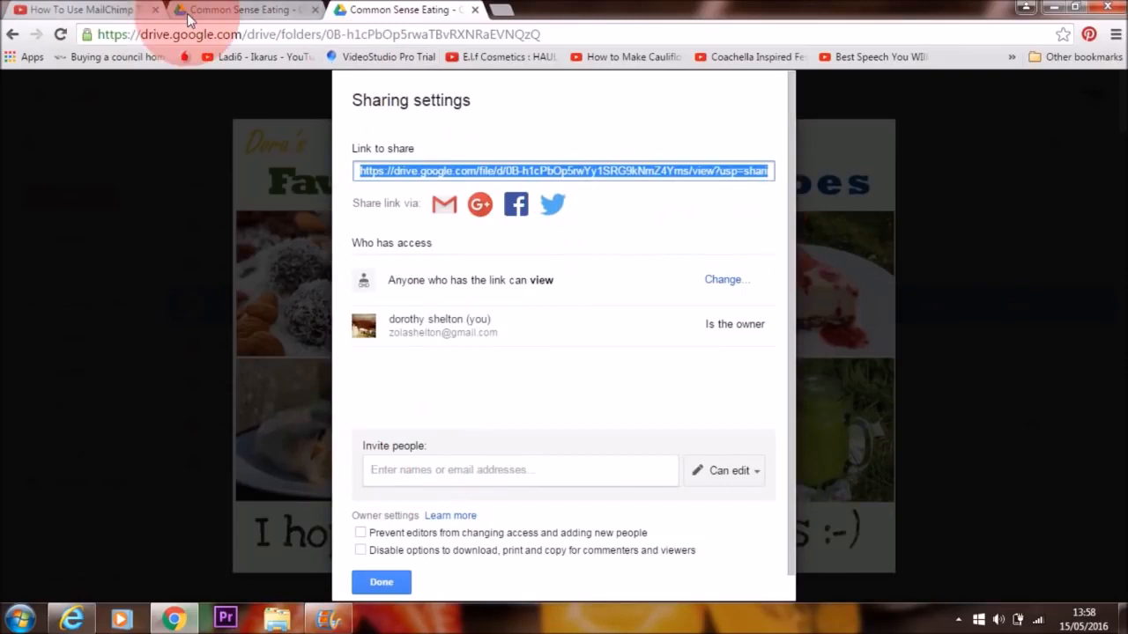
Step: Switch to MailChimp in Internet Explorer, link the e-book image to the copied Drive web address, and save and close the content
click(71, 619)
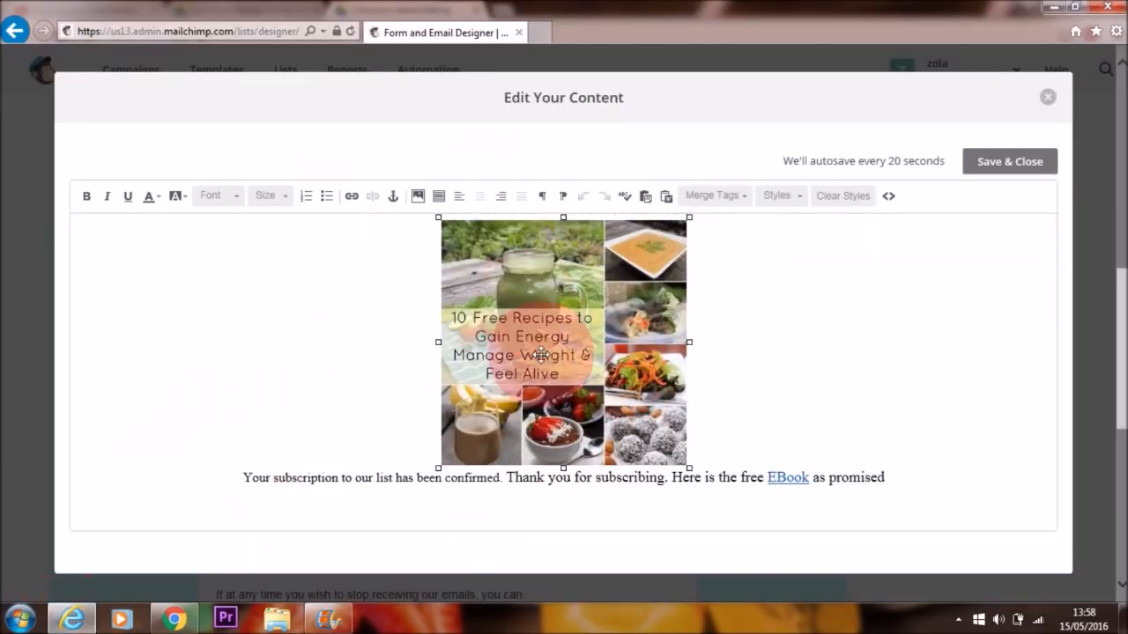
click(350, 197)
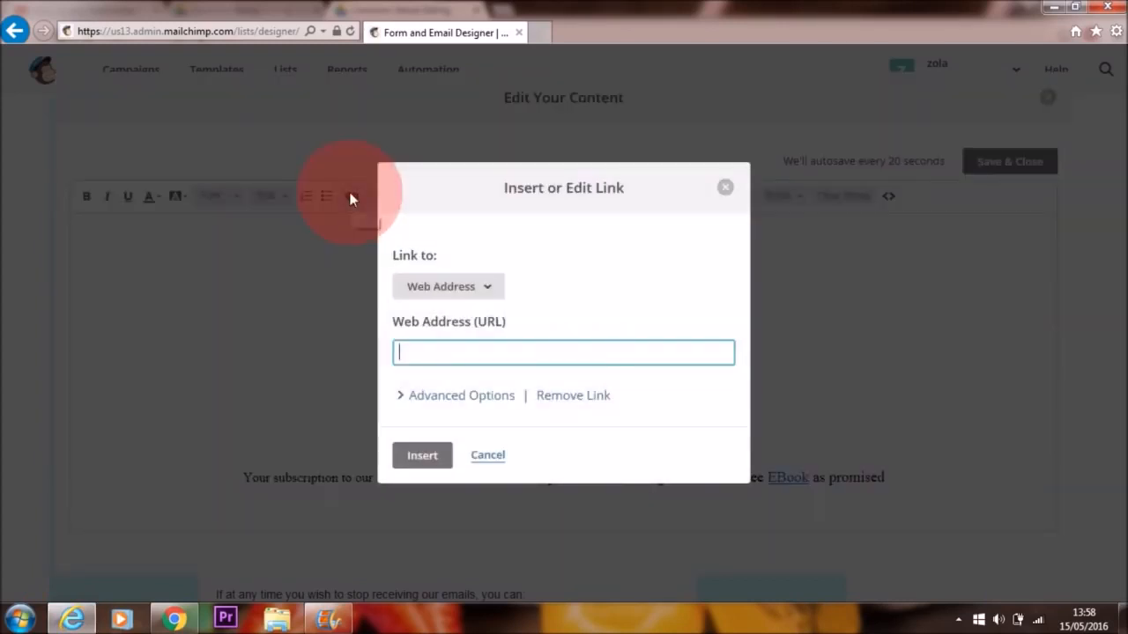
right_click(414, 351)
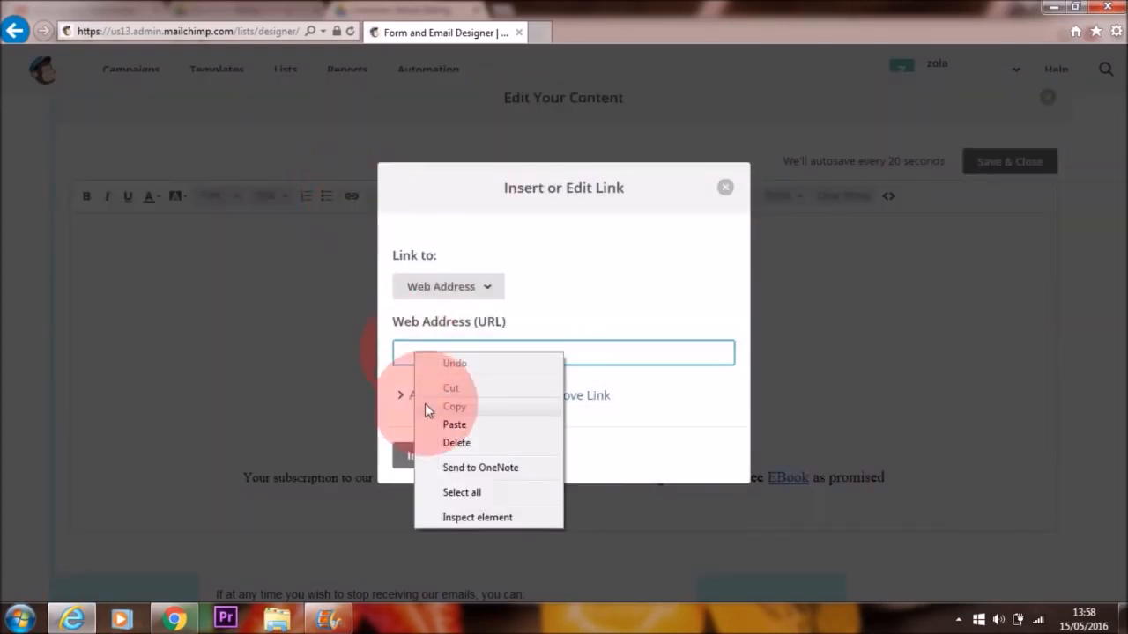
click(432, 425)
click(423, 457)
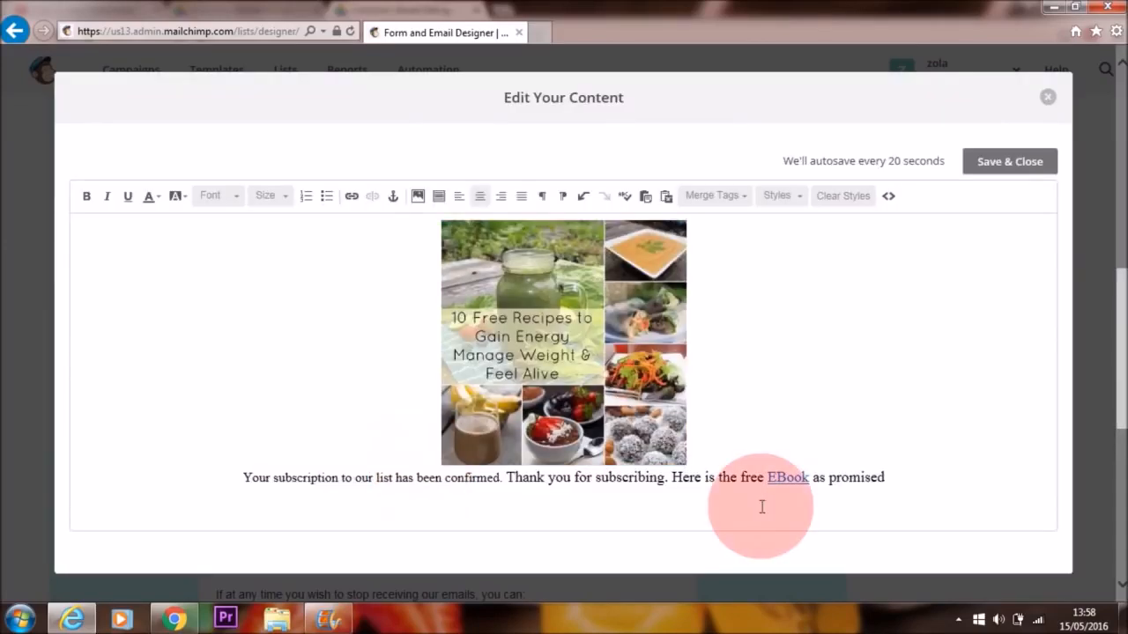
click(799, 391)
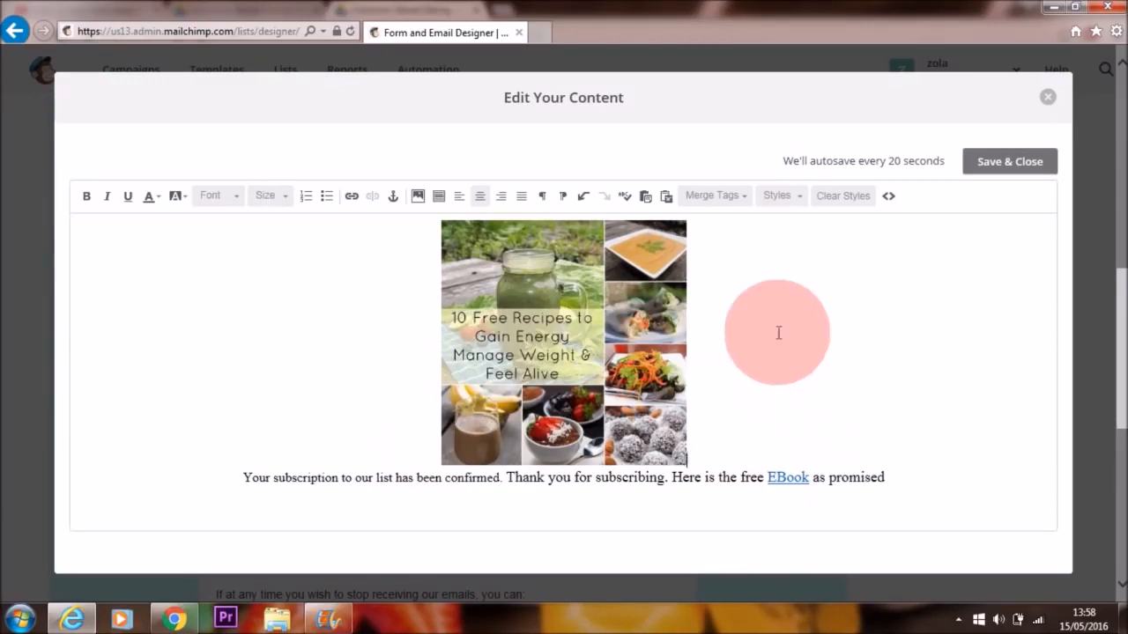
click(1005, 168)
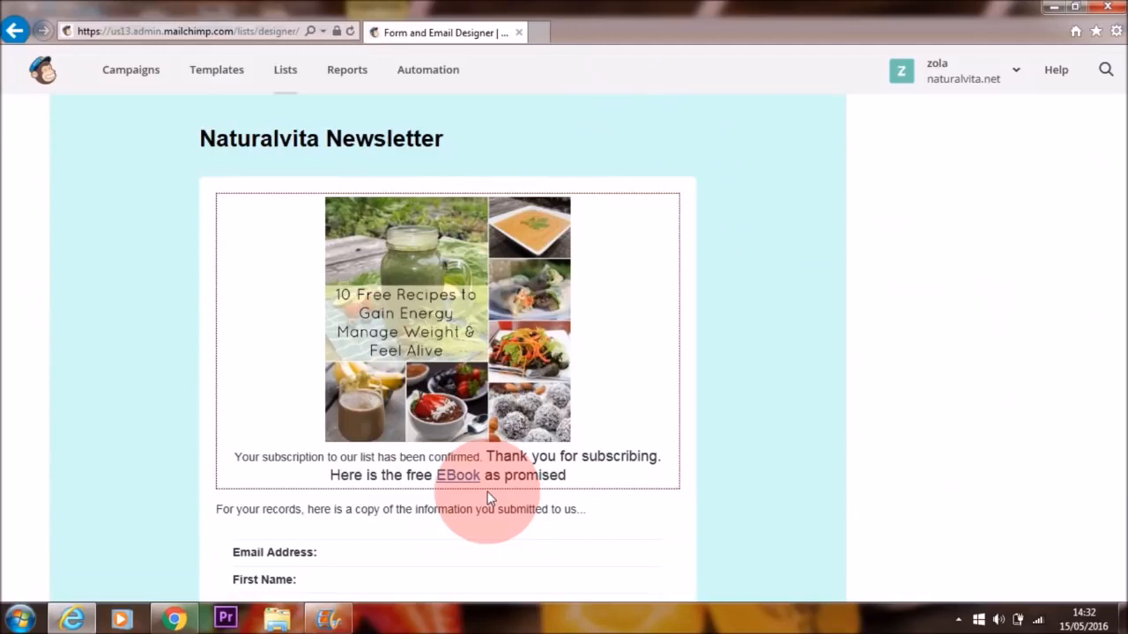
Step: Open the newsletter list's settings for Google Analytics on archive/list pages and activate the tracking ID field
drag(1125, 371, 1125, 404)
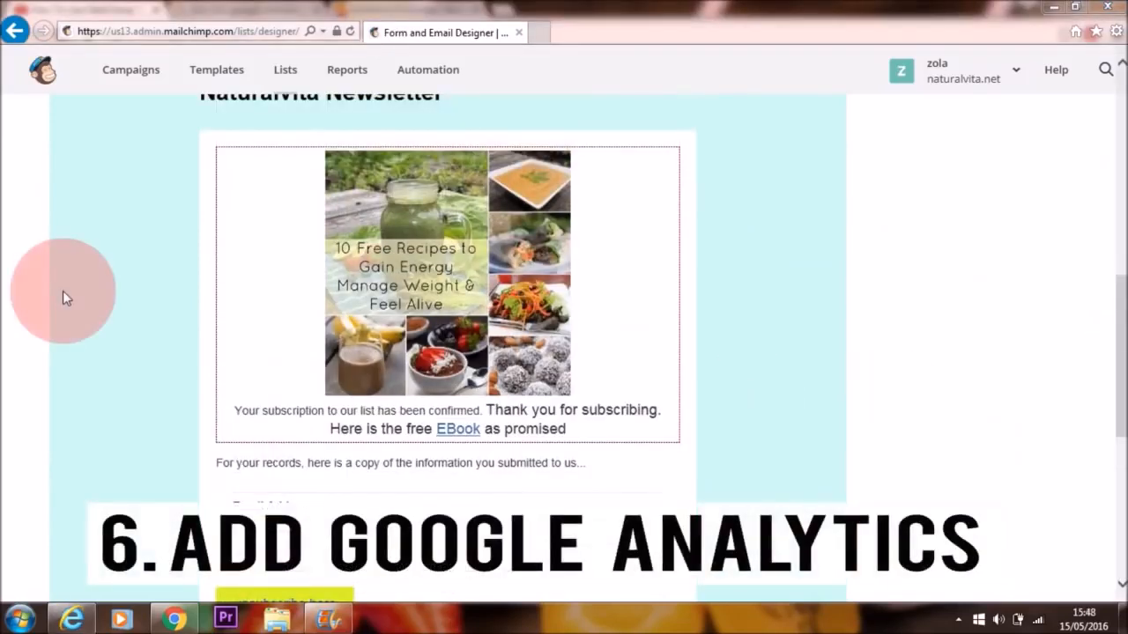
drag(1114, 390, 1101, 180)
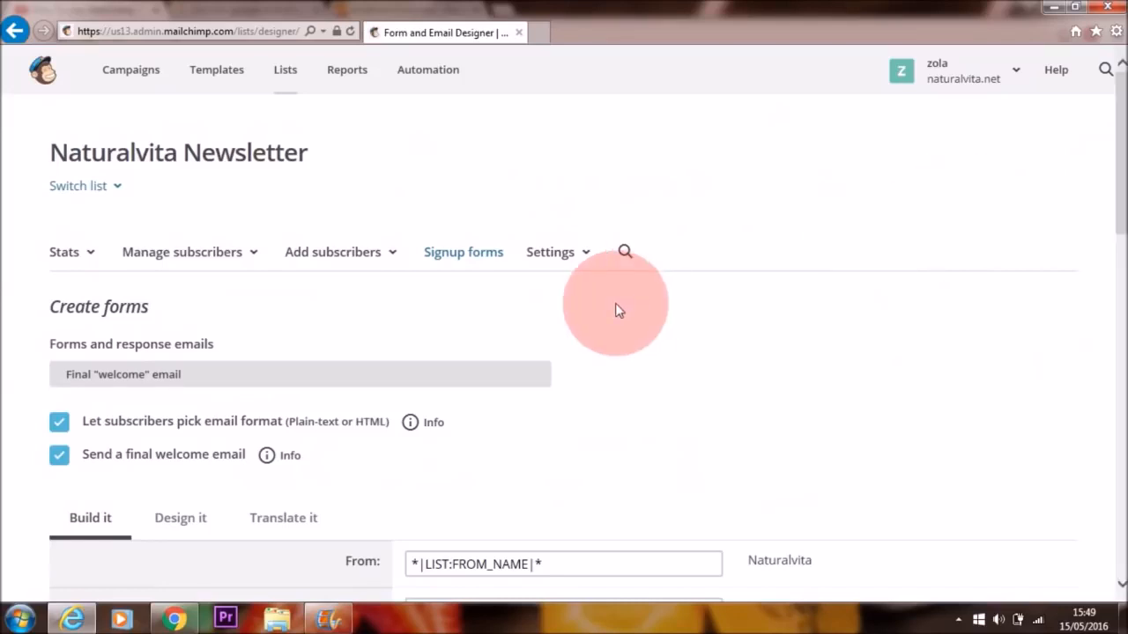
click(553, 256)
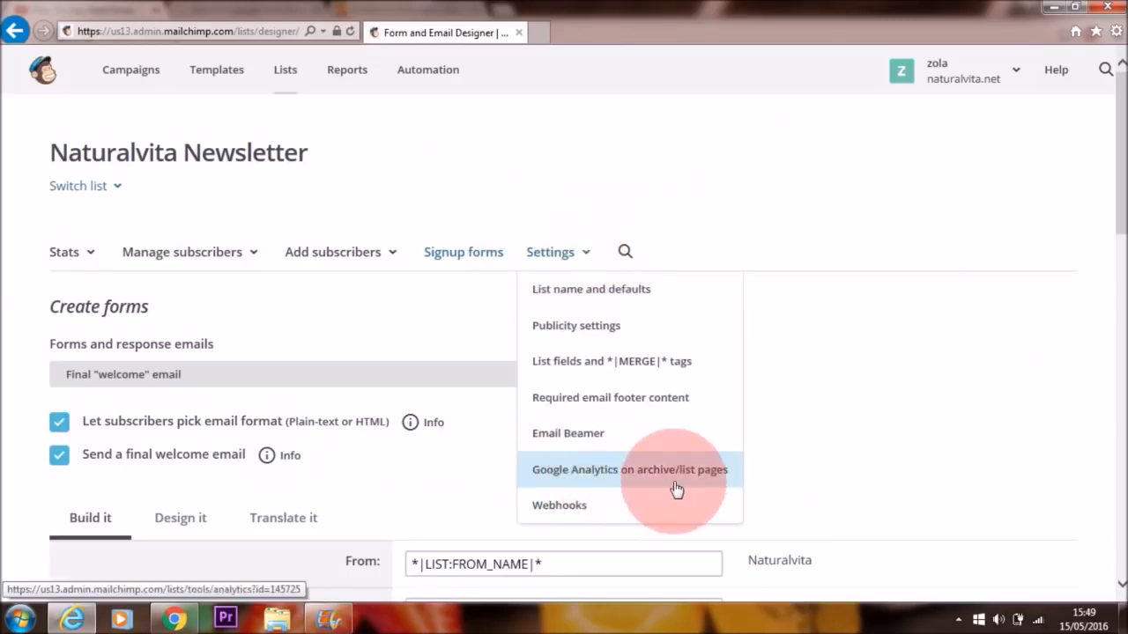
click(619, 476)
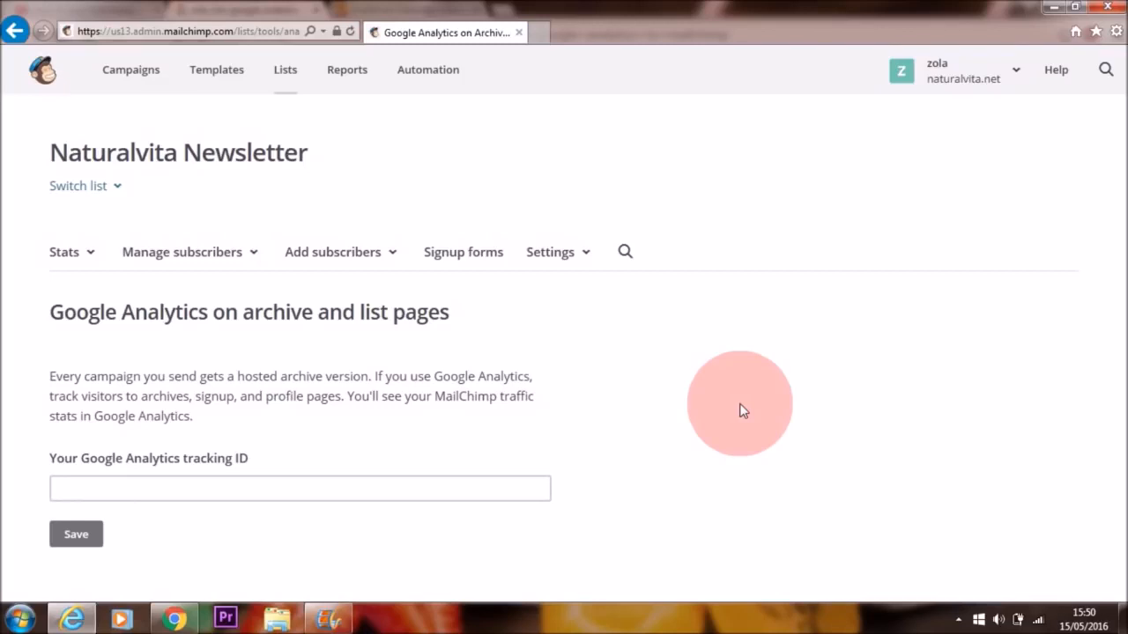
click(85, 487)
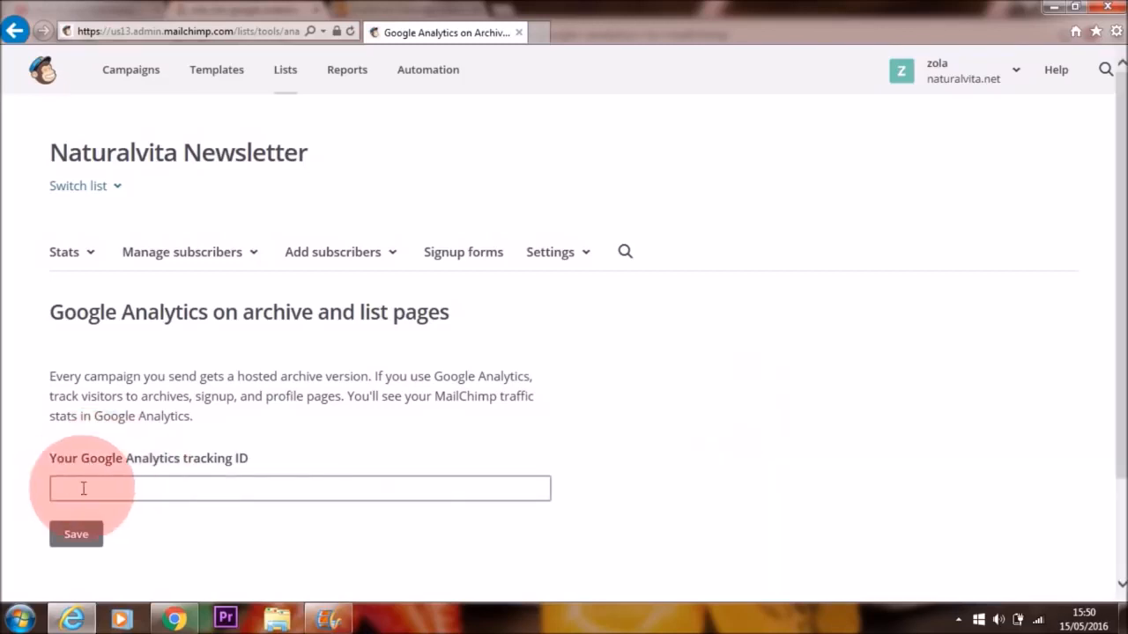
click(243, 489)
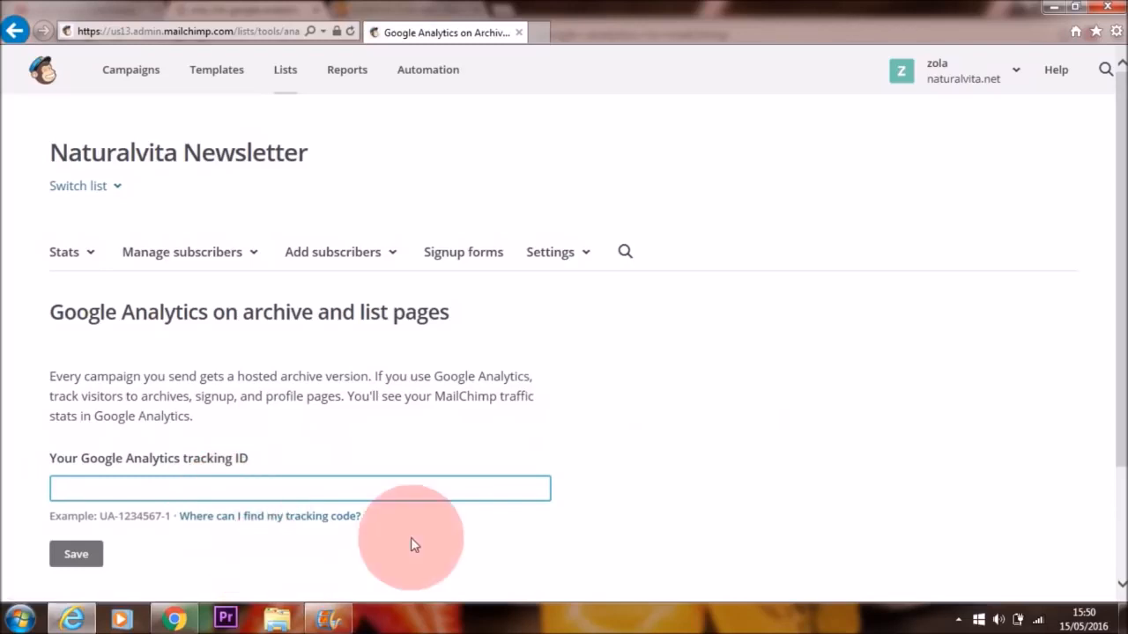
Step: Switch to Google Analytics in Chrome, open the Naturalvita property's tracking code administration, and copy the Tracking ID
click(540, 33)
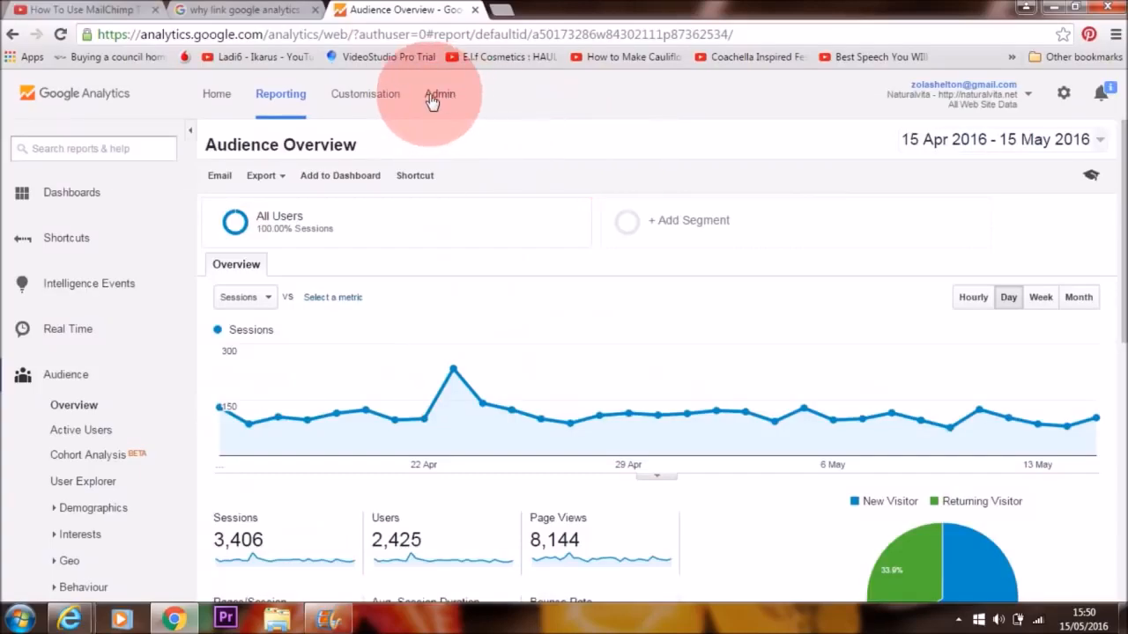
click(433, 99)
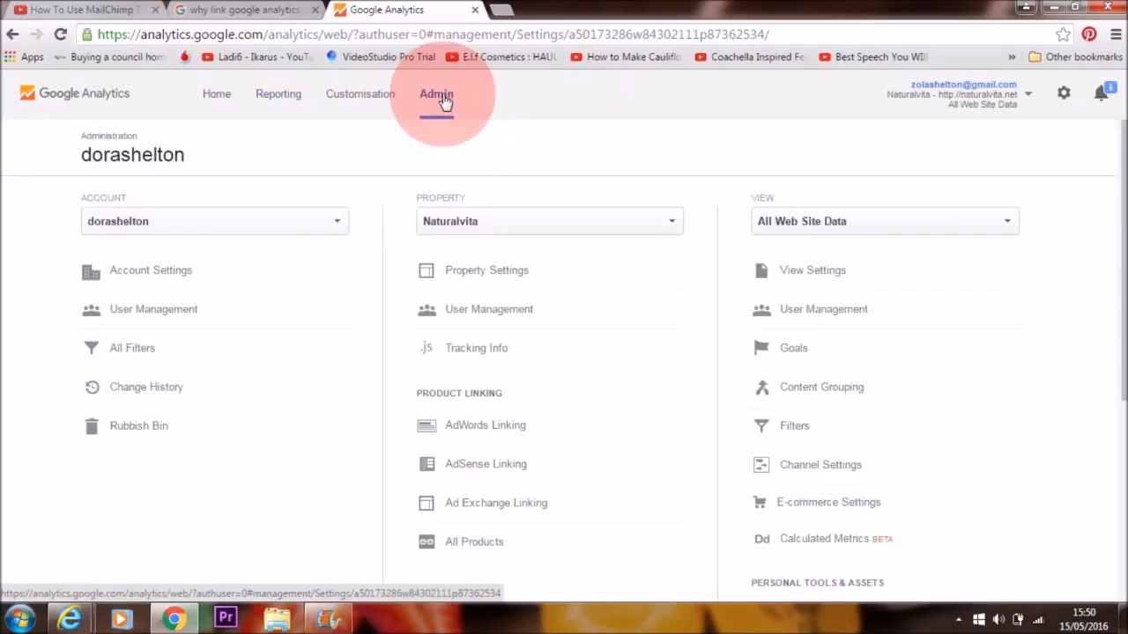
click(496, 357)
click(481, 377)
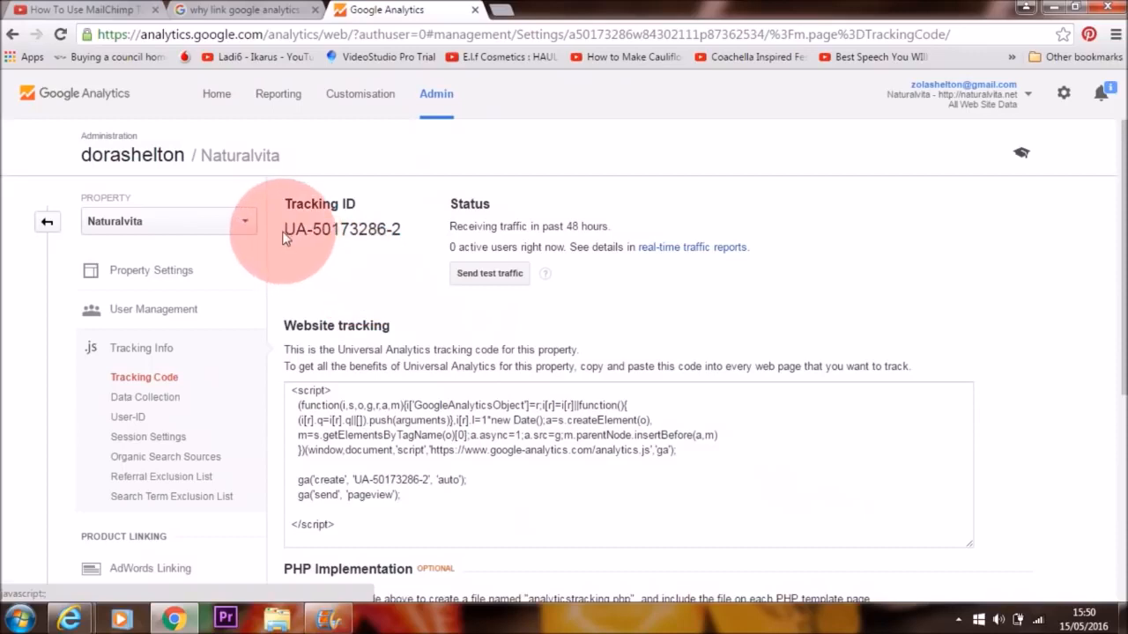
drag(284, 229, 400, 231)
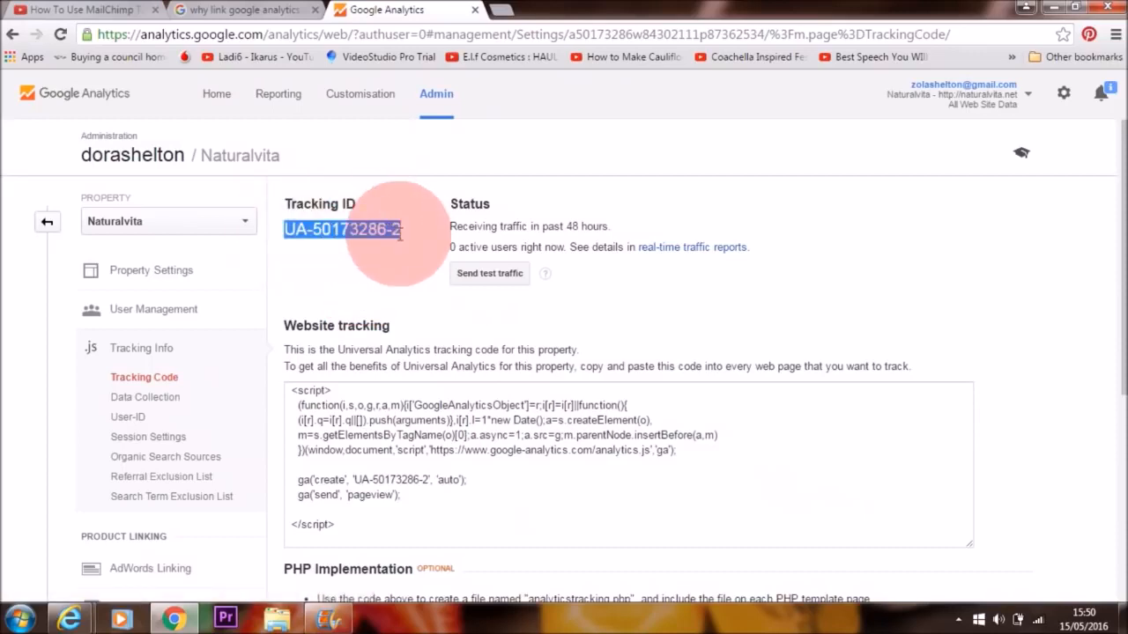
right_click(402, 231)
click(415, 243)
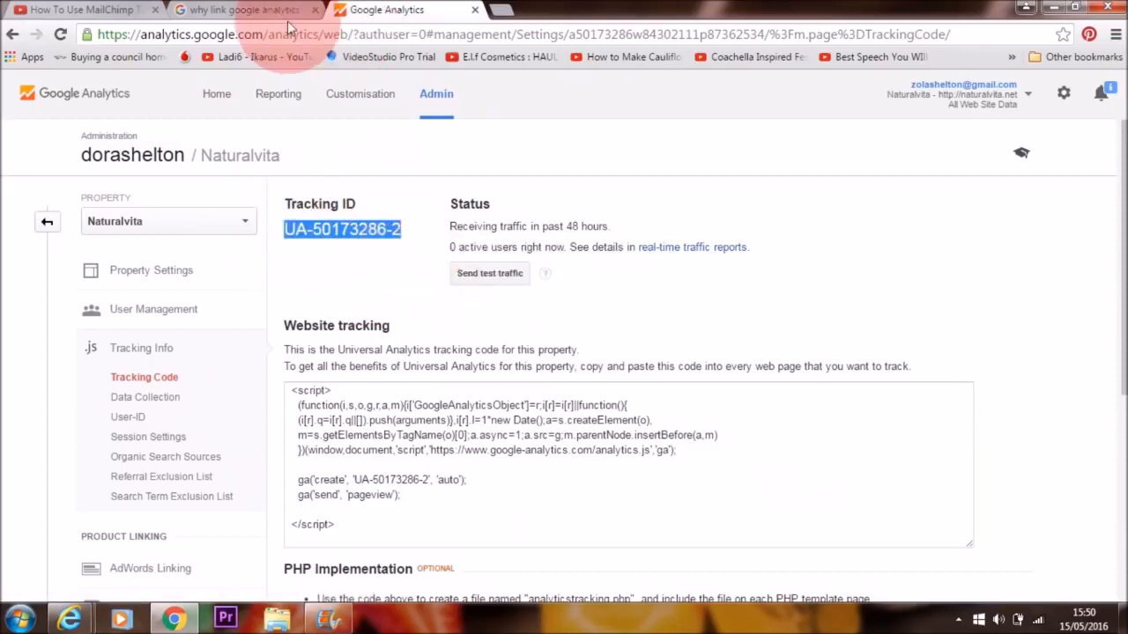
Step: Switch to MailChimp in Internet Explorer, paste the copied Google Analytics tracking ID into its field, and save it
click(71, 621)
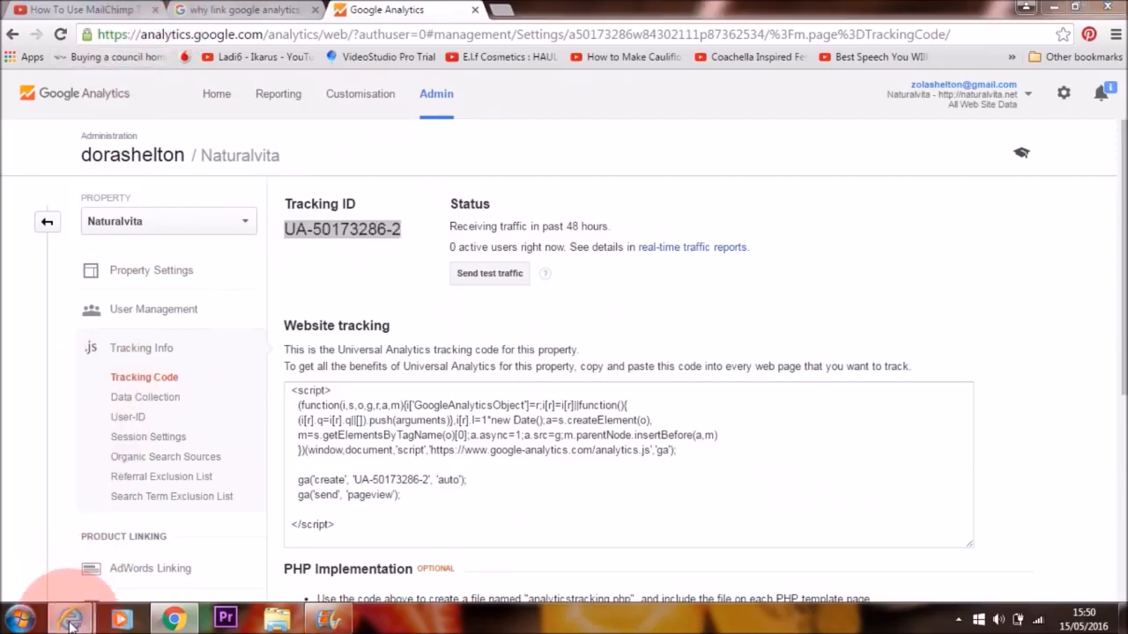
click(126, 540)
click(171, 478)
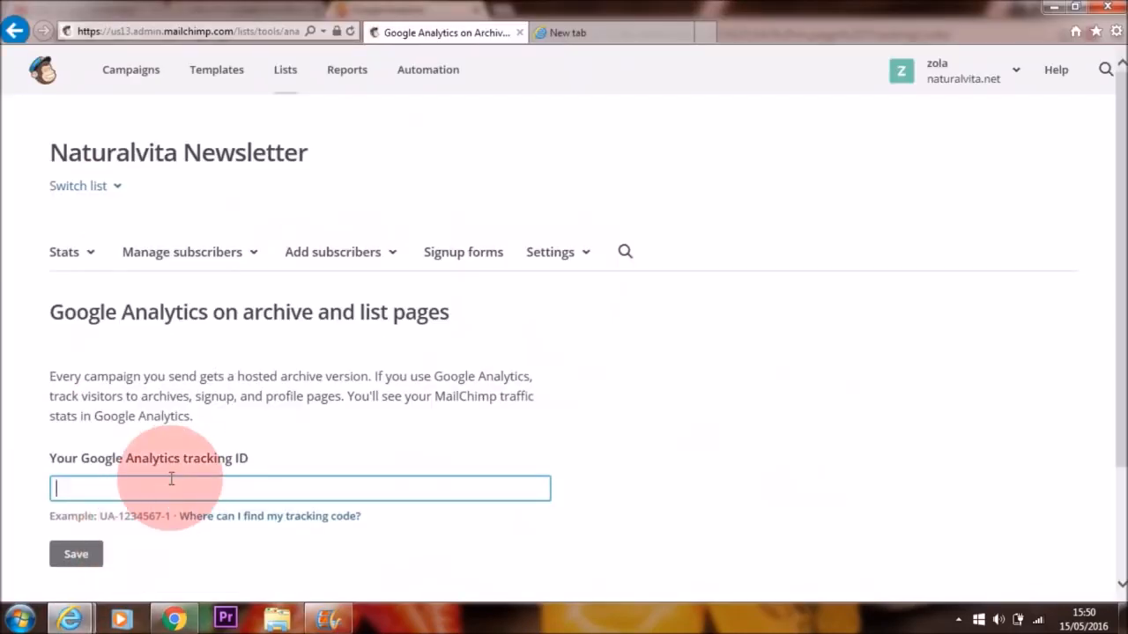
key(ctrl+v)
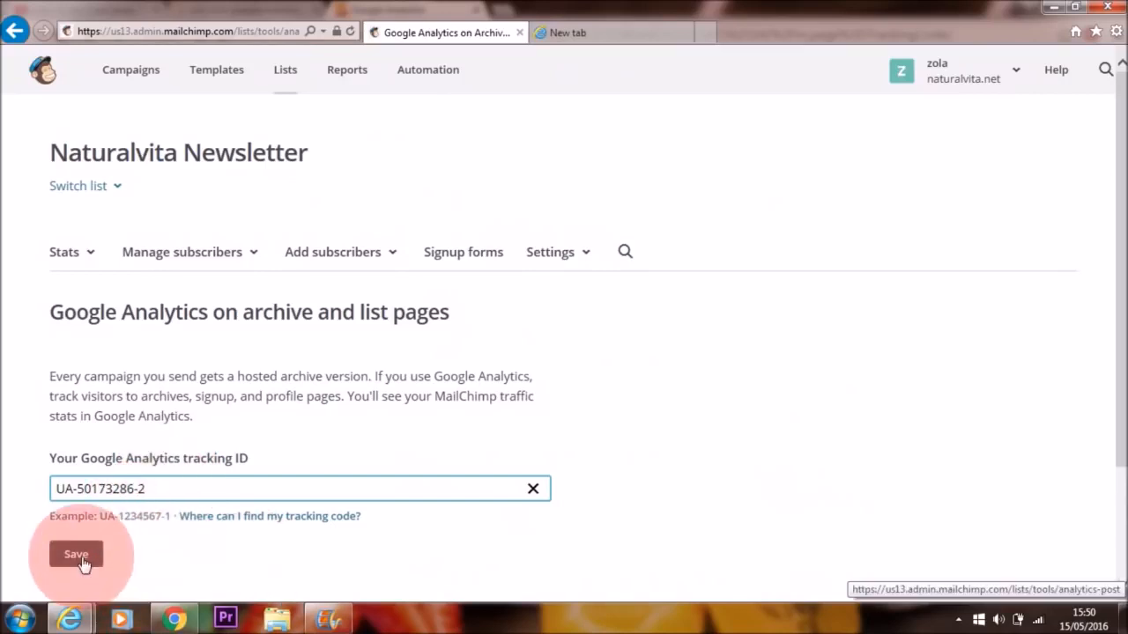
click(83, 558)
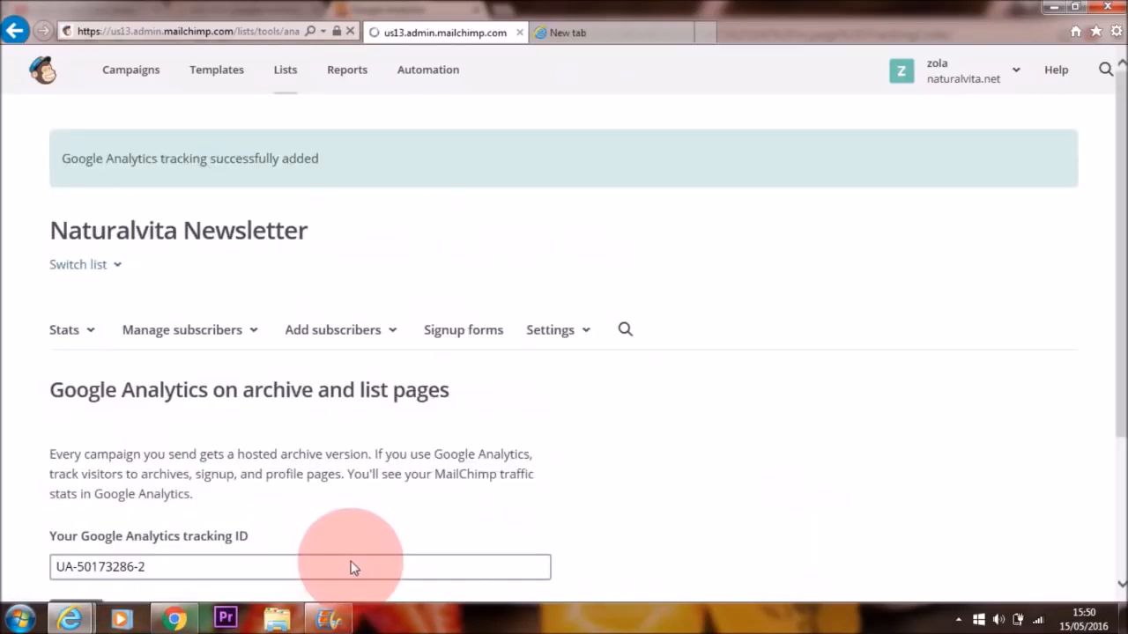
drag(1119, 264, 1119, 335)
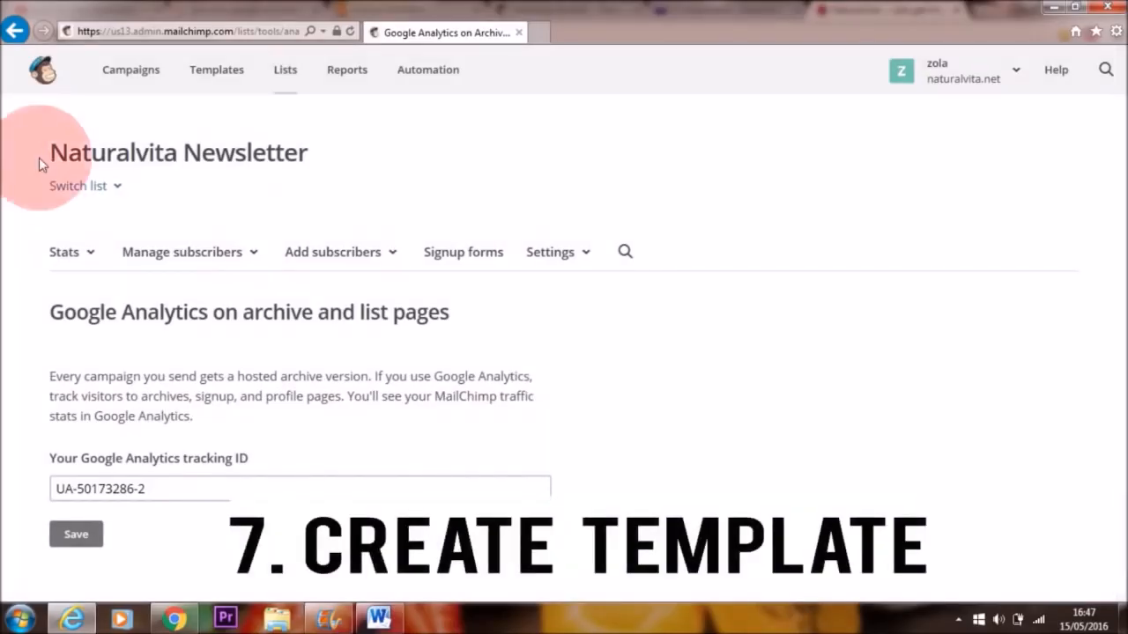
Step: Open the existing Naturalvita Template from the saved templates and examine its logo, recipe text and images
click(223, 83)
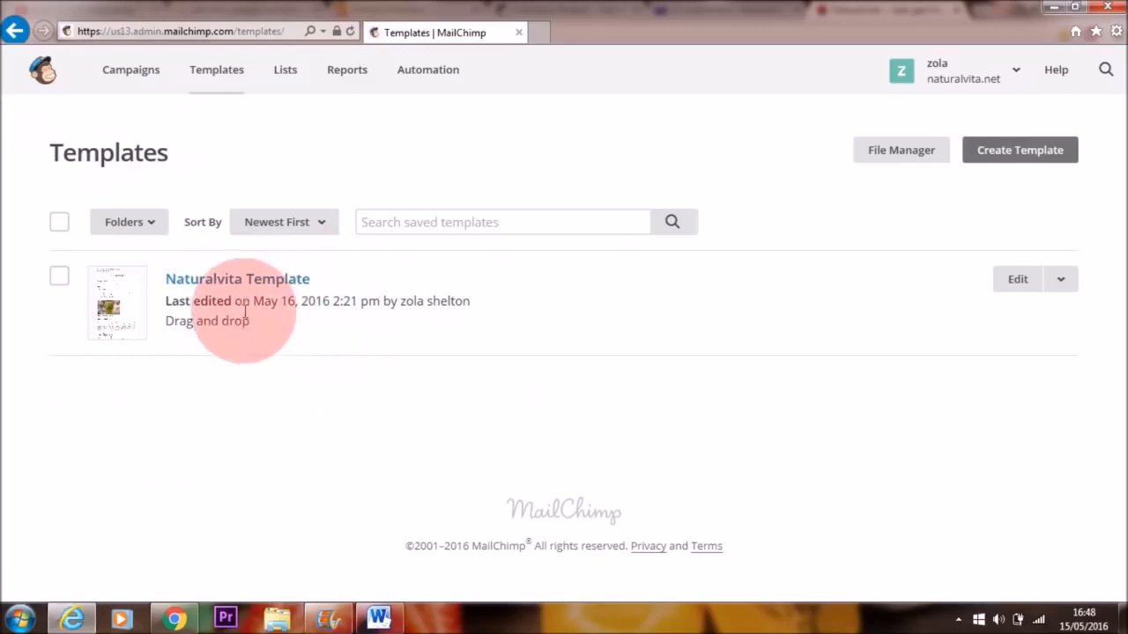
click(241, 279)
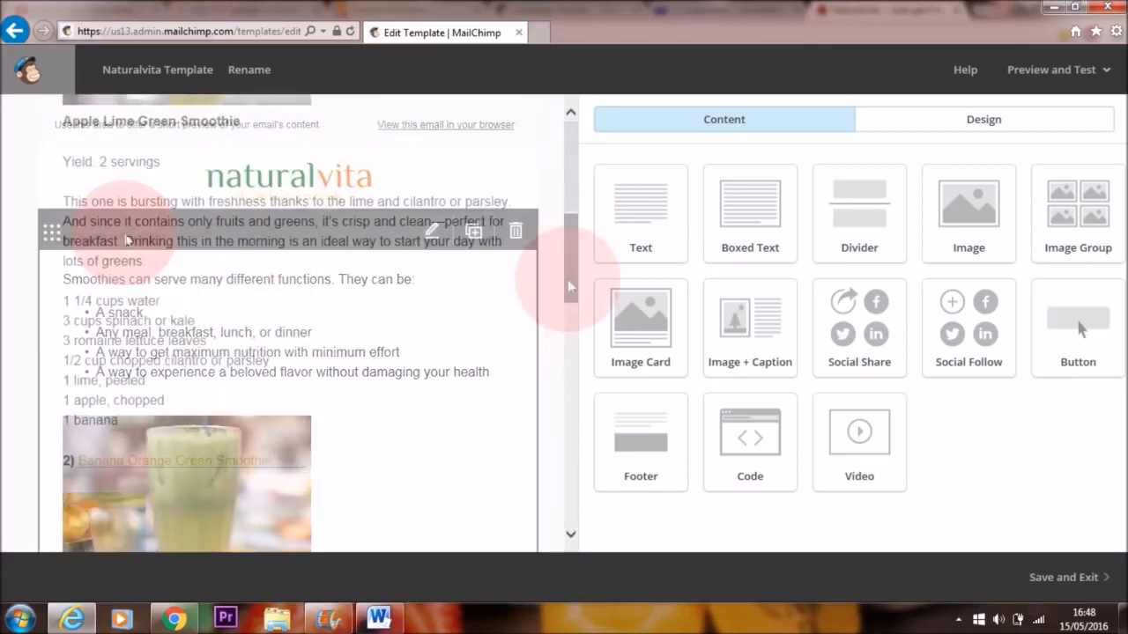
drag(568, 279, 568, 161)
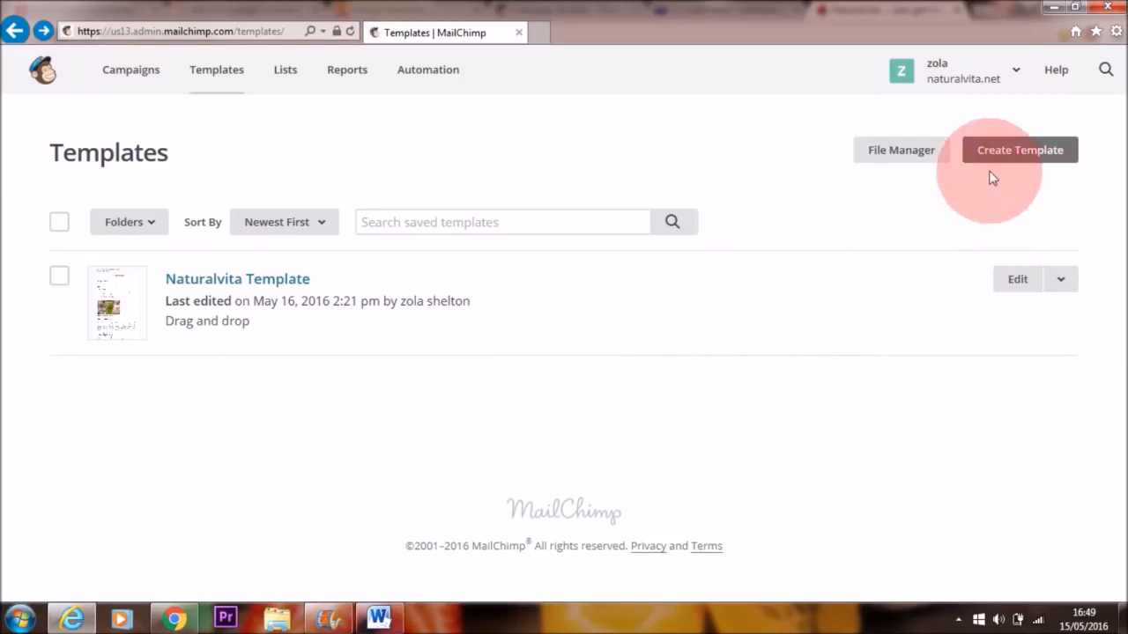
Step: Create a new template from the basic 1 Column drag-and-drop layout
click(1017, 156)
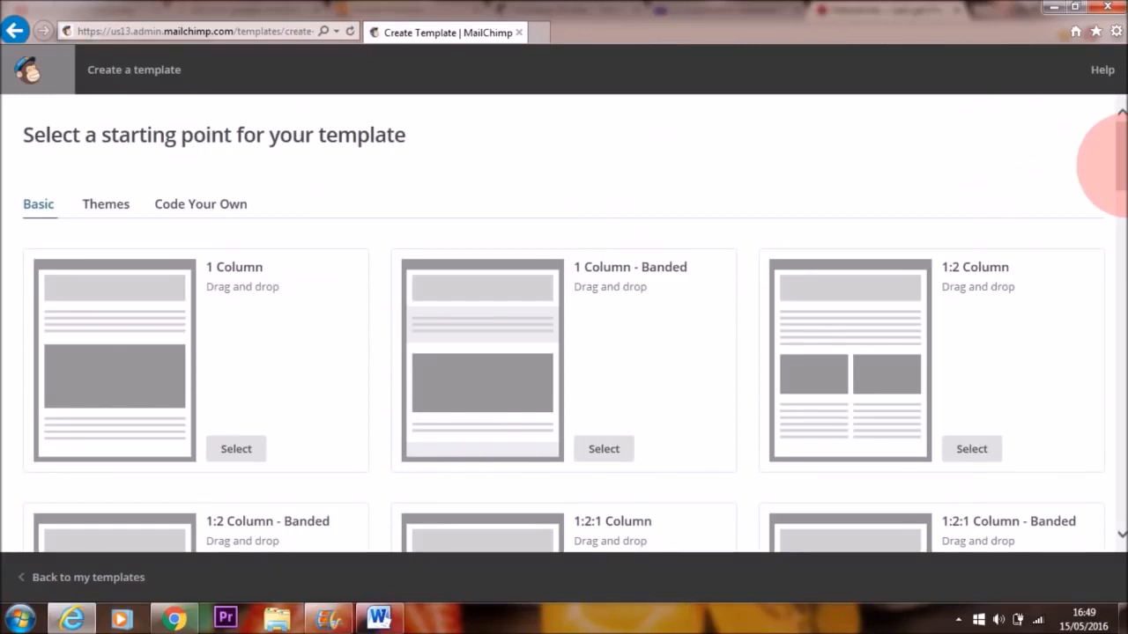
mouse_move(1118, 160)
mouse_down()
mouse_move(1122, 342)
mouse_move(1117, 163)
mouse_up()
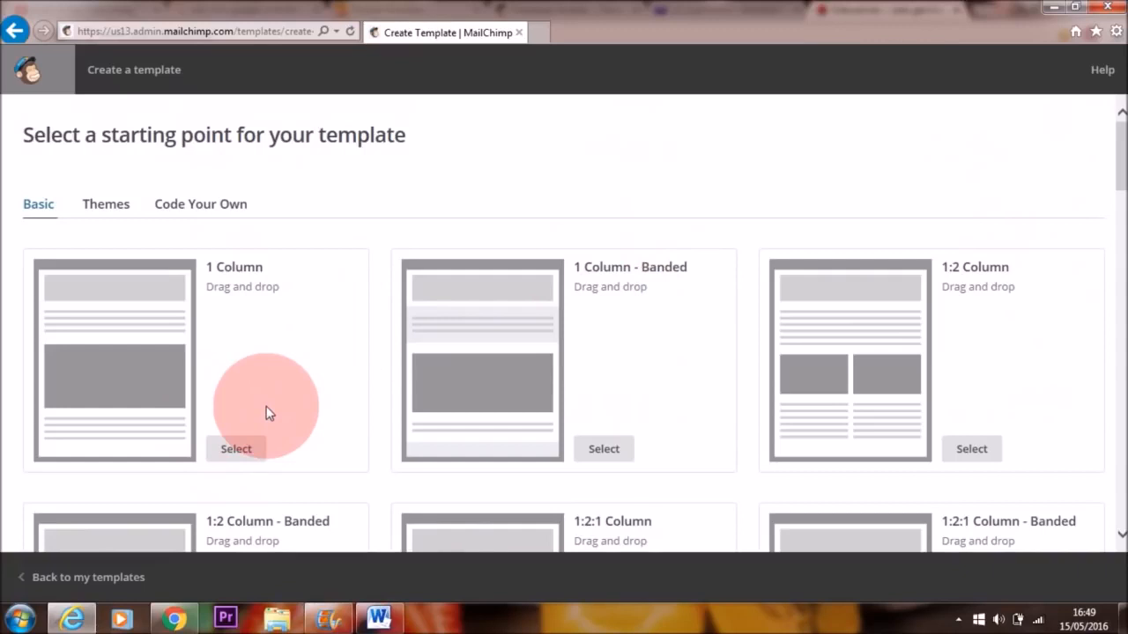
mouse_move(260, 310)
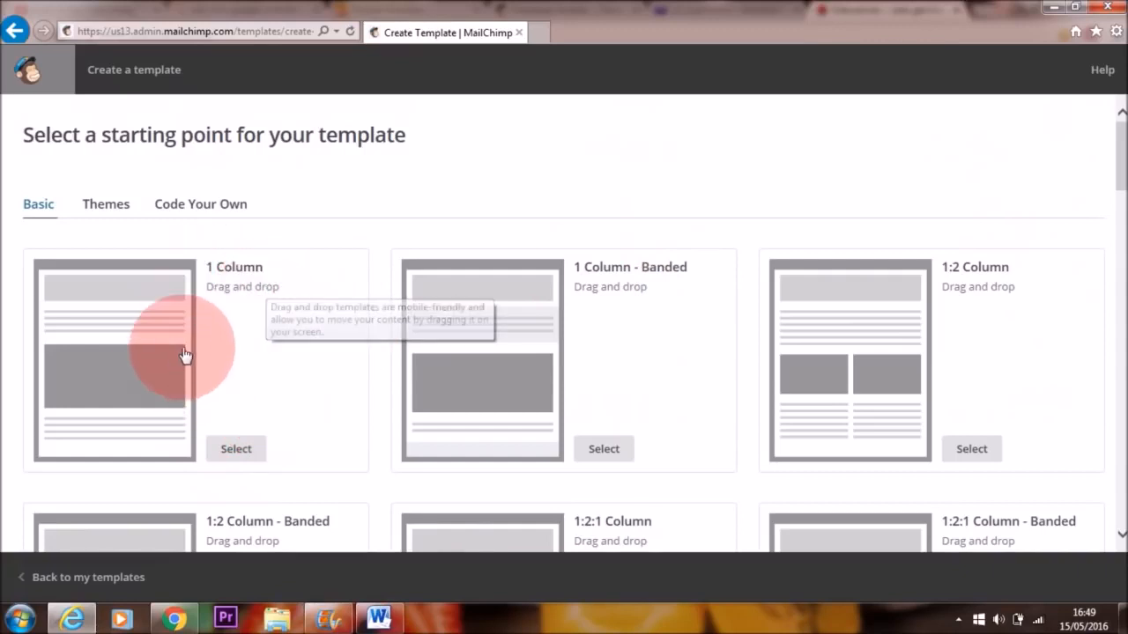
click(236, 451)
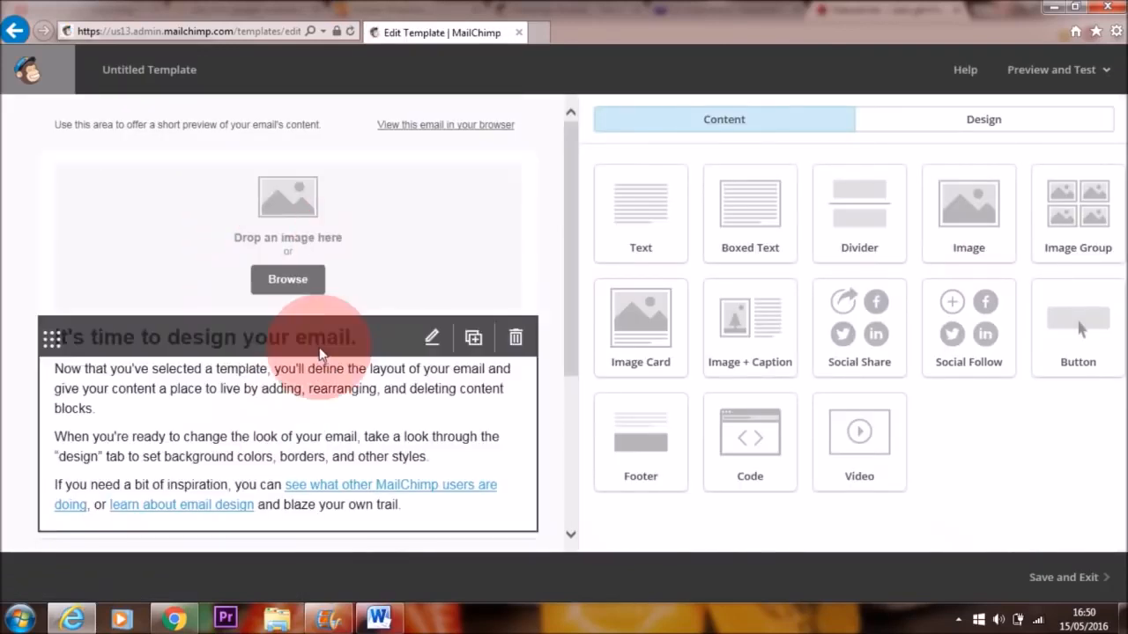
Step: Upload the logo file "natural vita only hq" from the New LOGOS UPDATED folder into the header image block
mouse_move(574, 167)
mouse_down()
mouse_move(574, 295)
mouse_move(576, 156)
mouse_up()
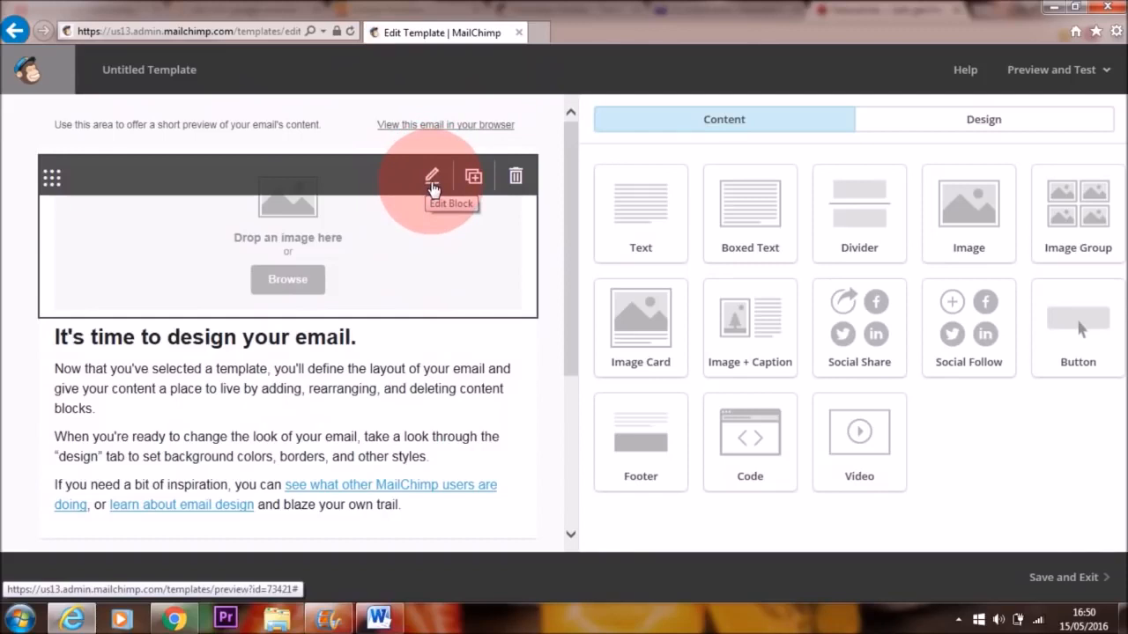
click(433, 181)
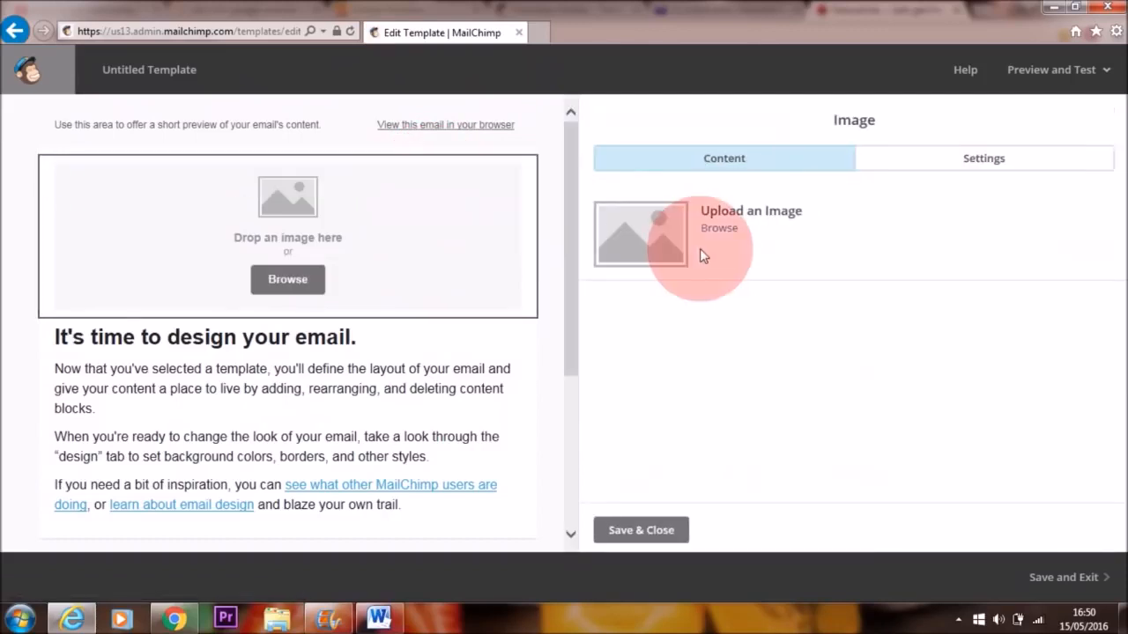
click(720, 229)
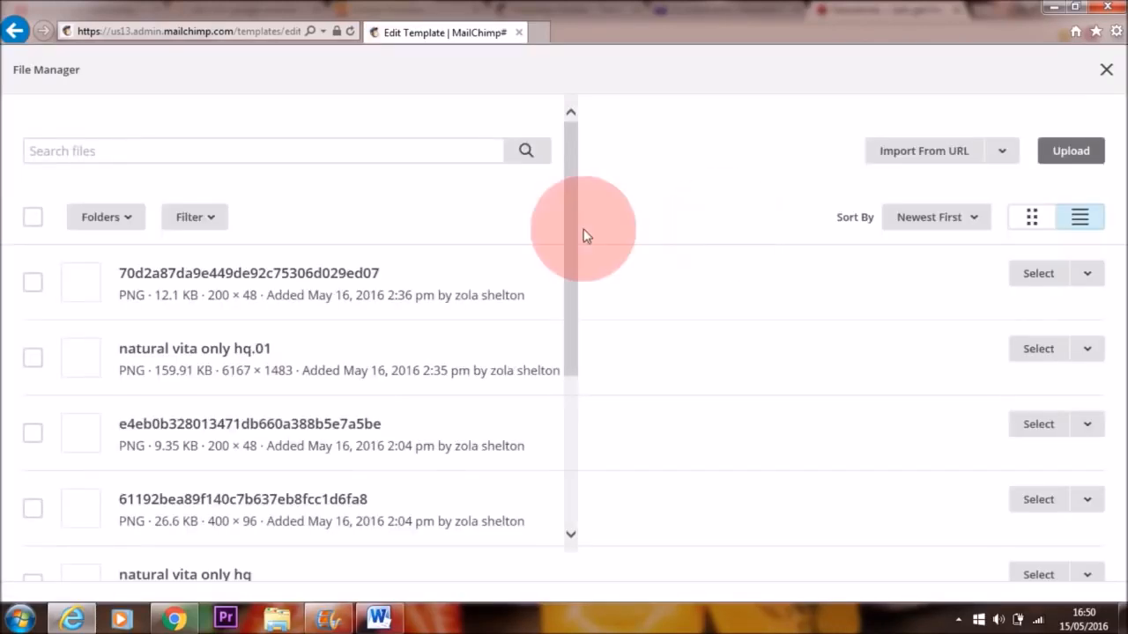
click(1075, 154)
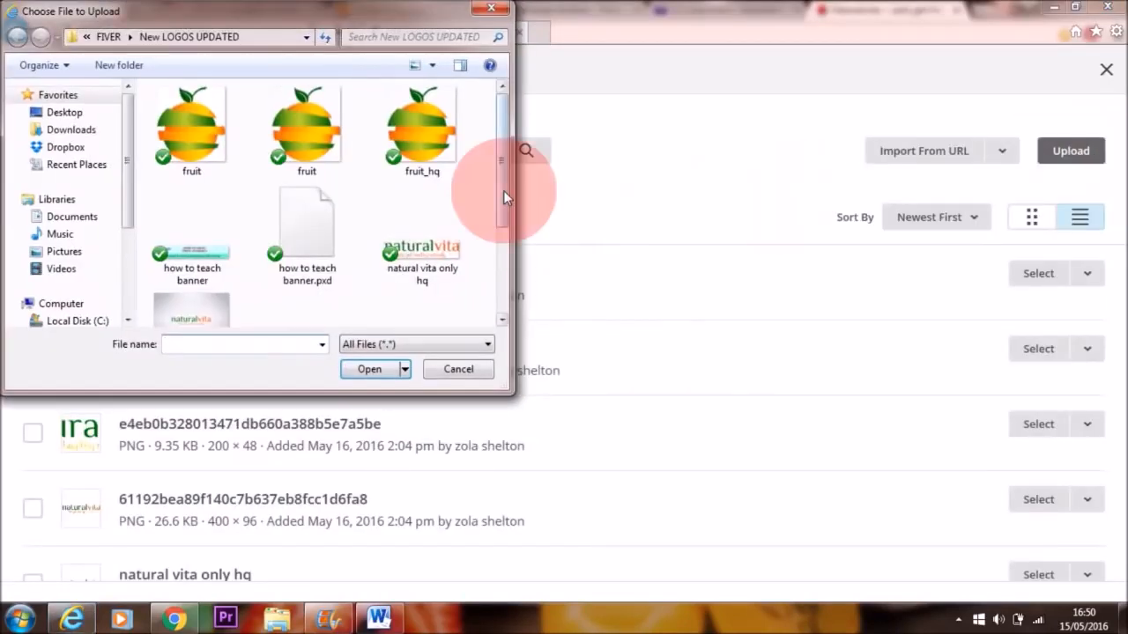
click(435, 250)
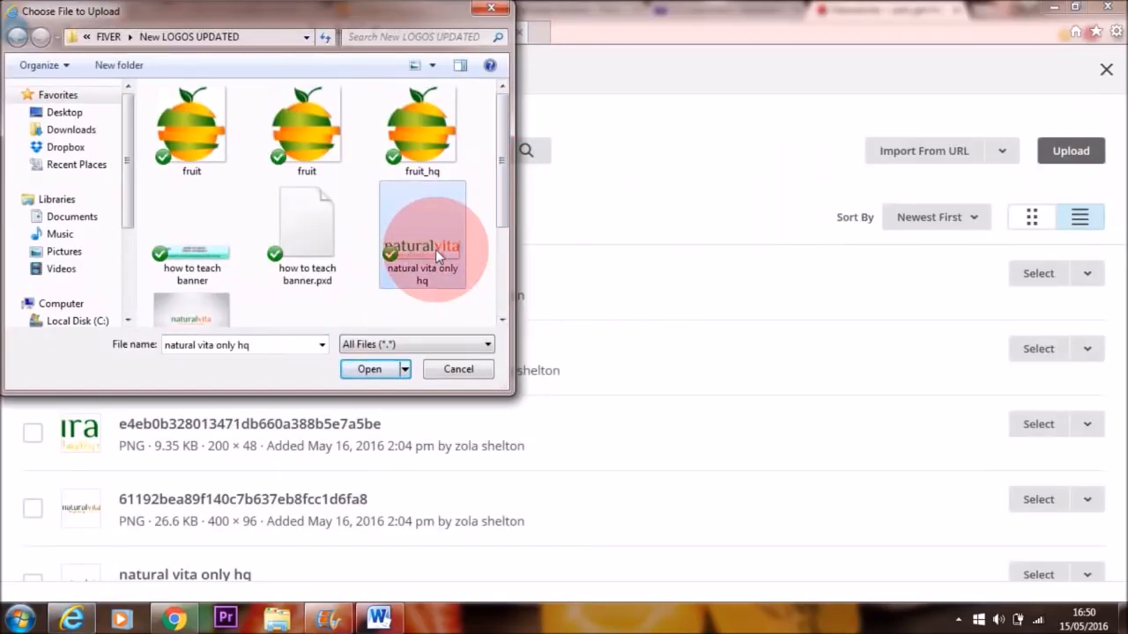
click(369, 370)
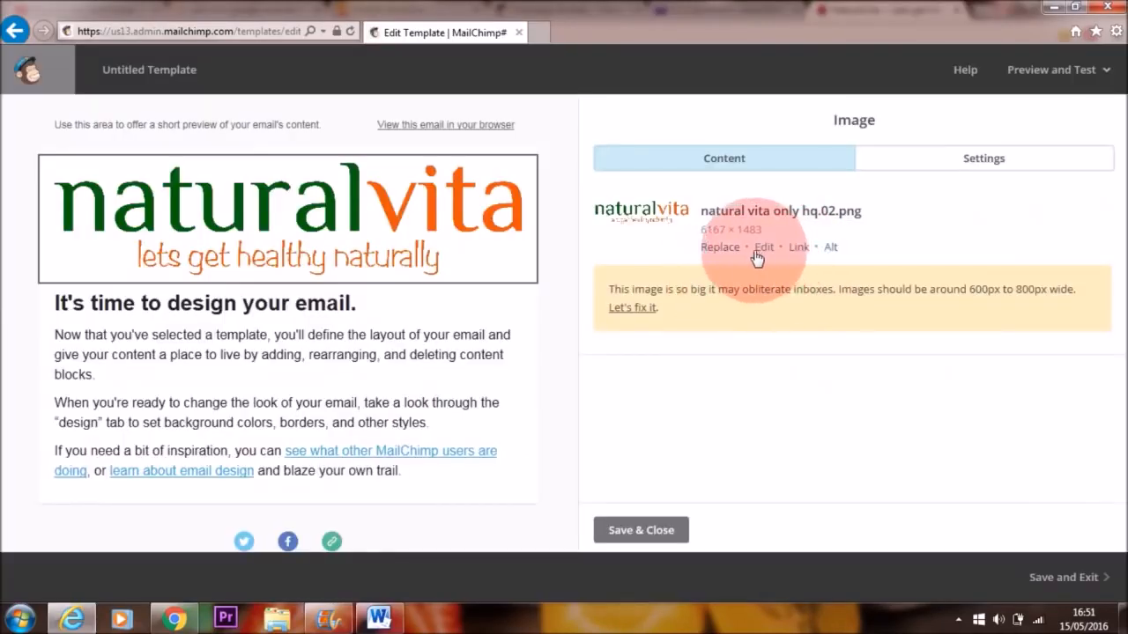
Step: Resize the header logo to 200 × 48 in the photo editor and save the image
click(765, 249)
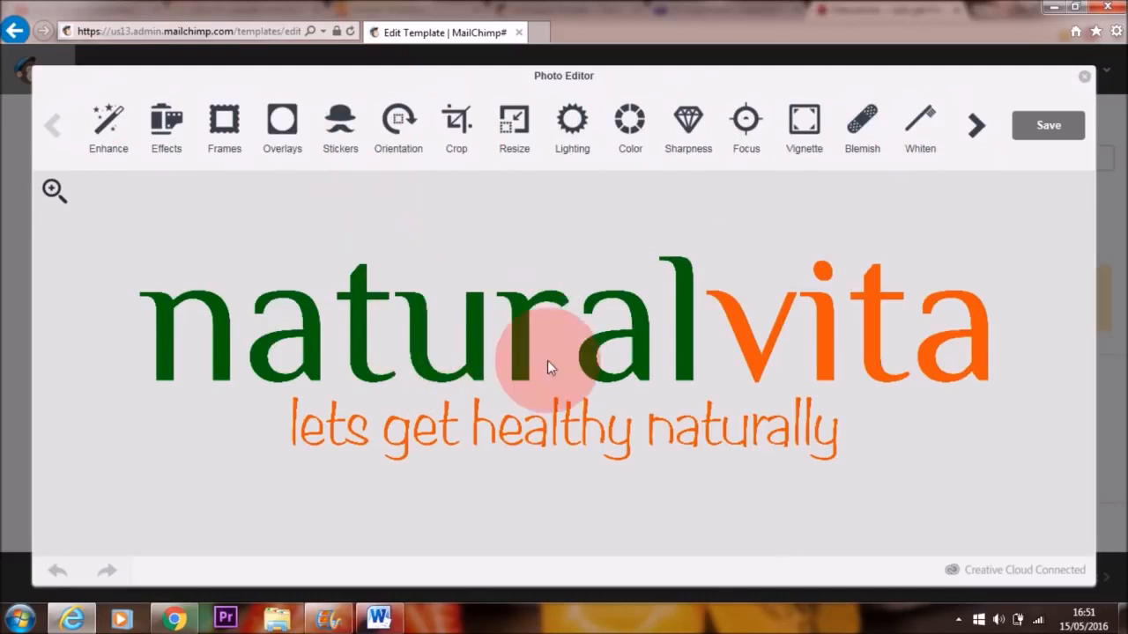
click(515, 140)
text(200)
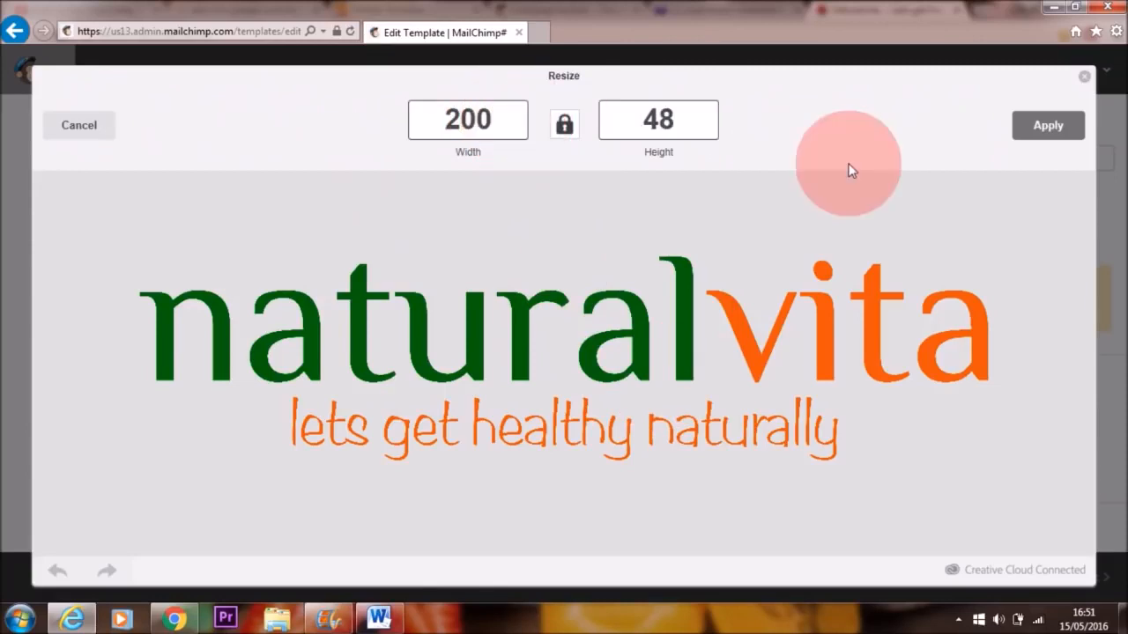
click(1047, 132)
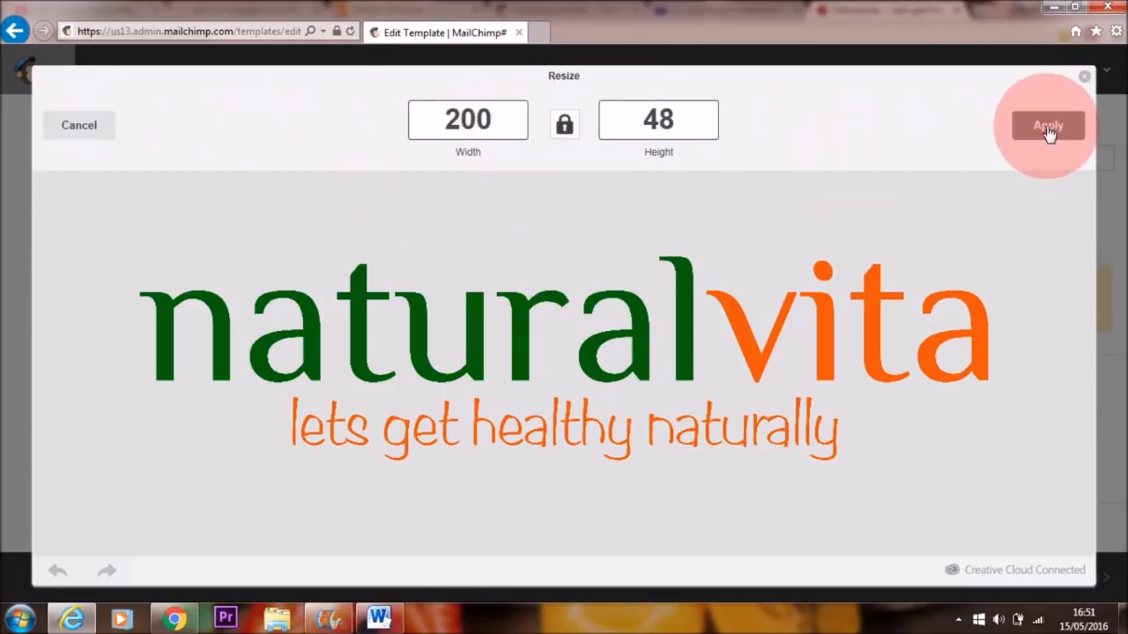
click(1049, 132)
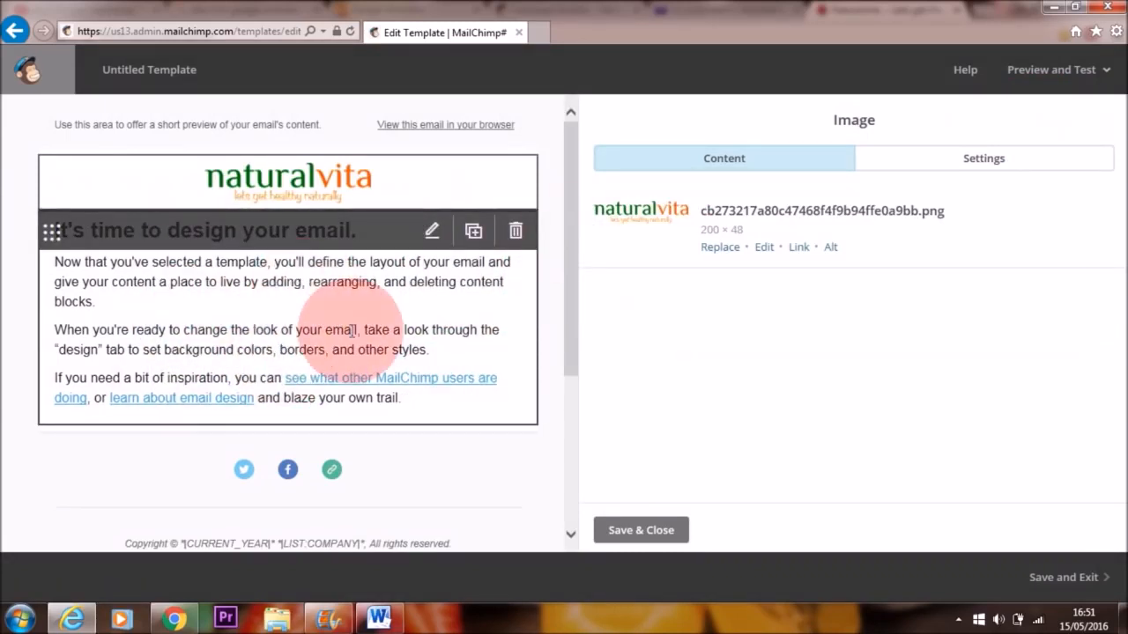
Step: Delete all placeholder text from the text block below the logo, and save and close the block
click(248, 308)
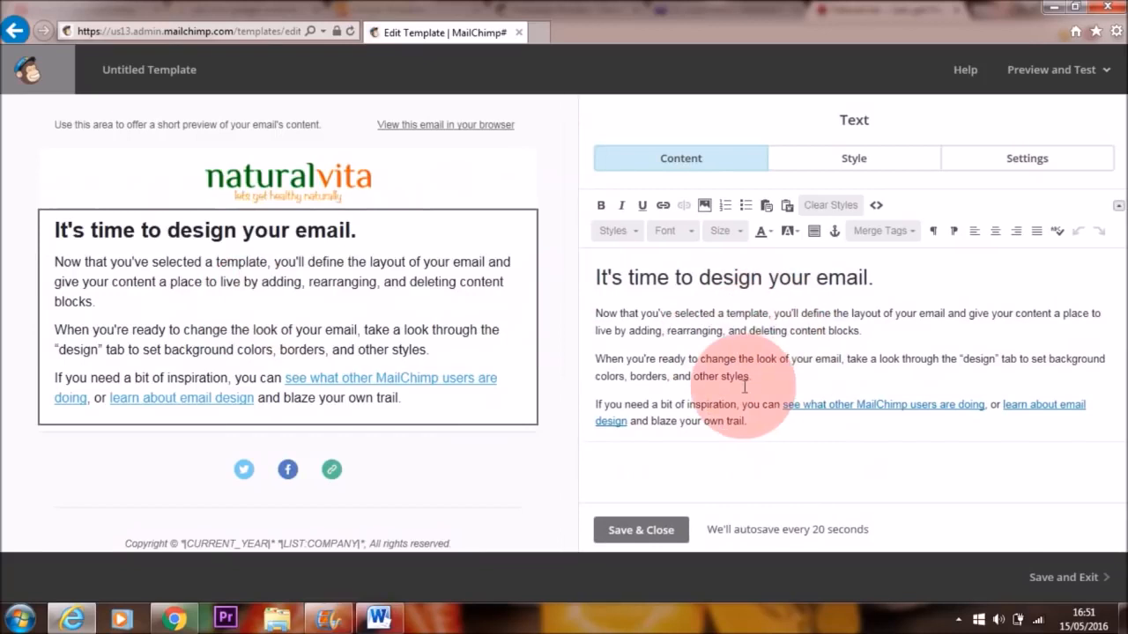
drag(748, 419, 599, 275)
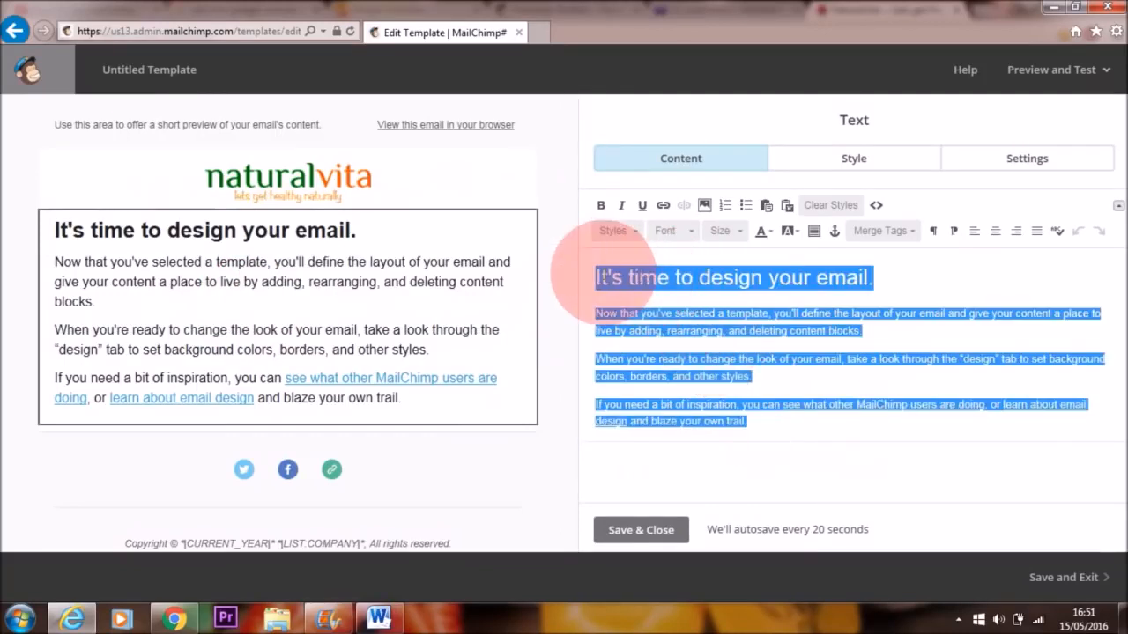
key(BackSpace)
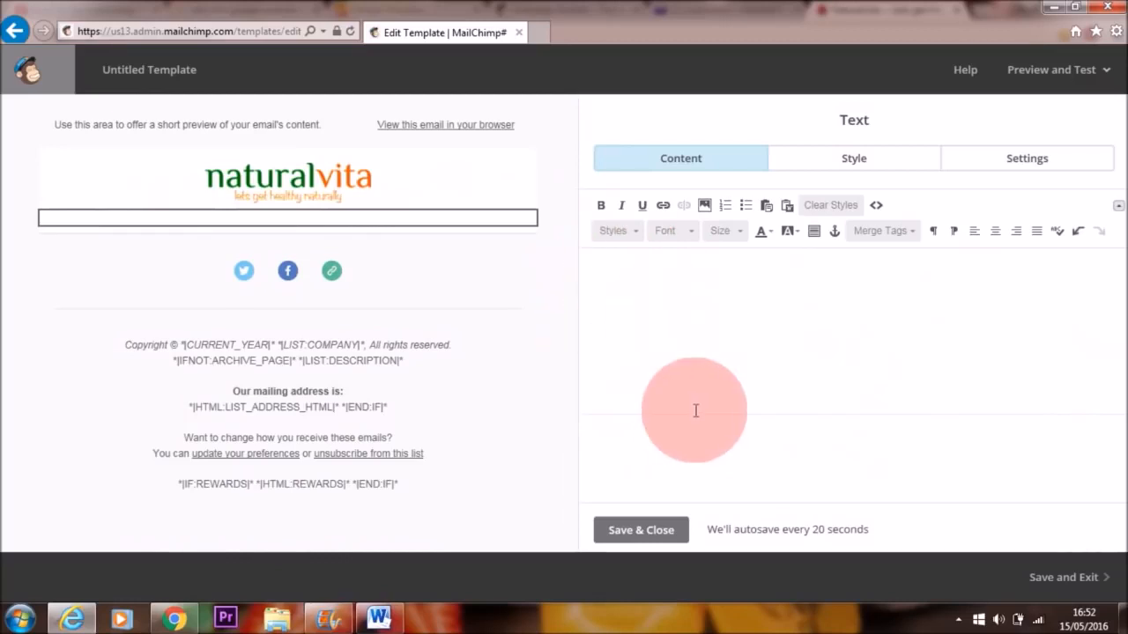
click(649, 532)
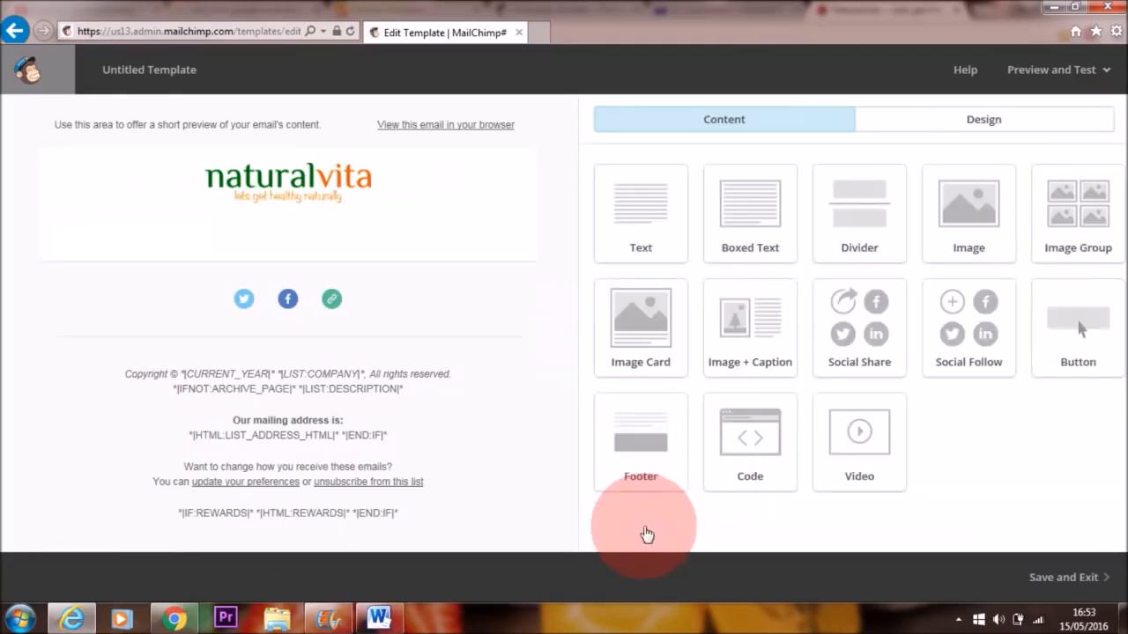
mouse_move(236, 326)
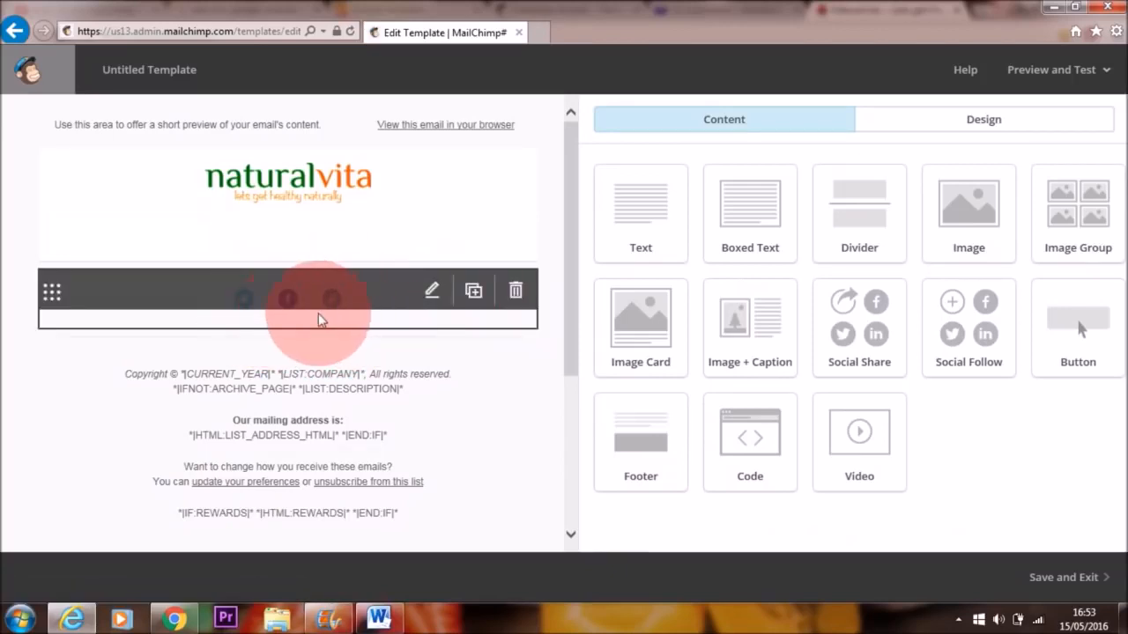
click(433, 295)
click(683, 271)
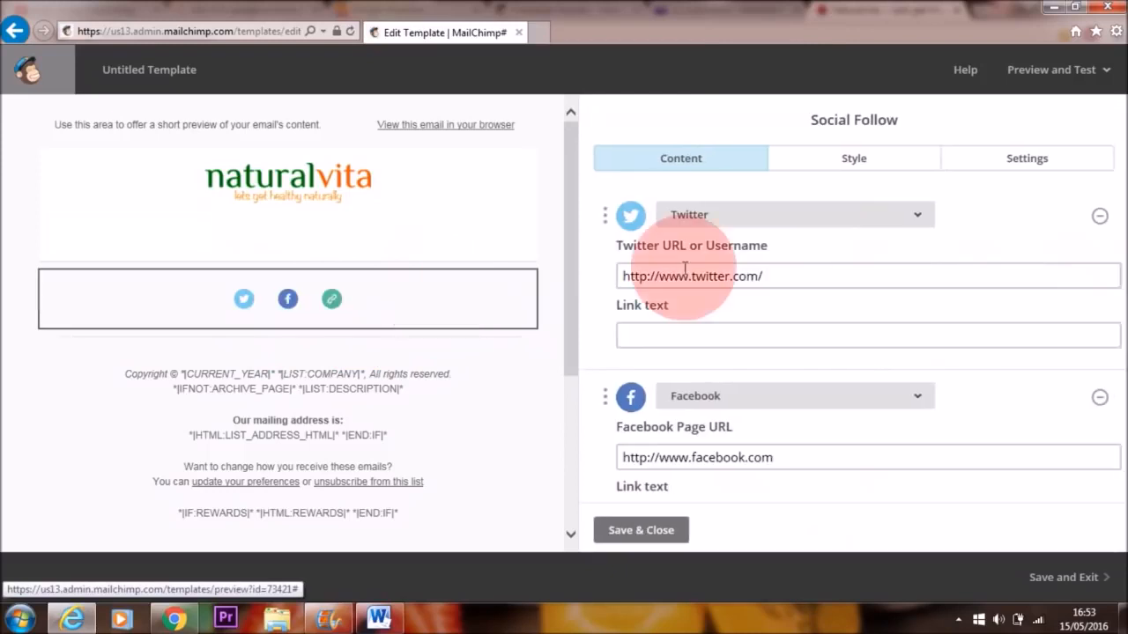
click(800, 279)
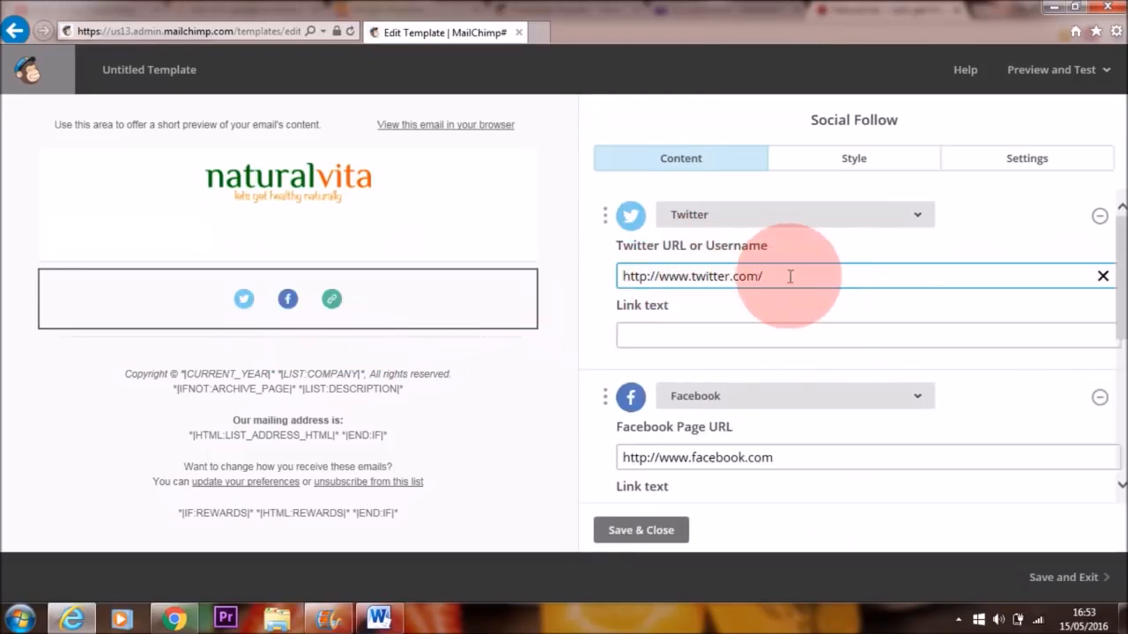
text(naturalvita)
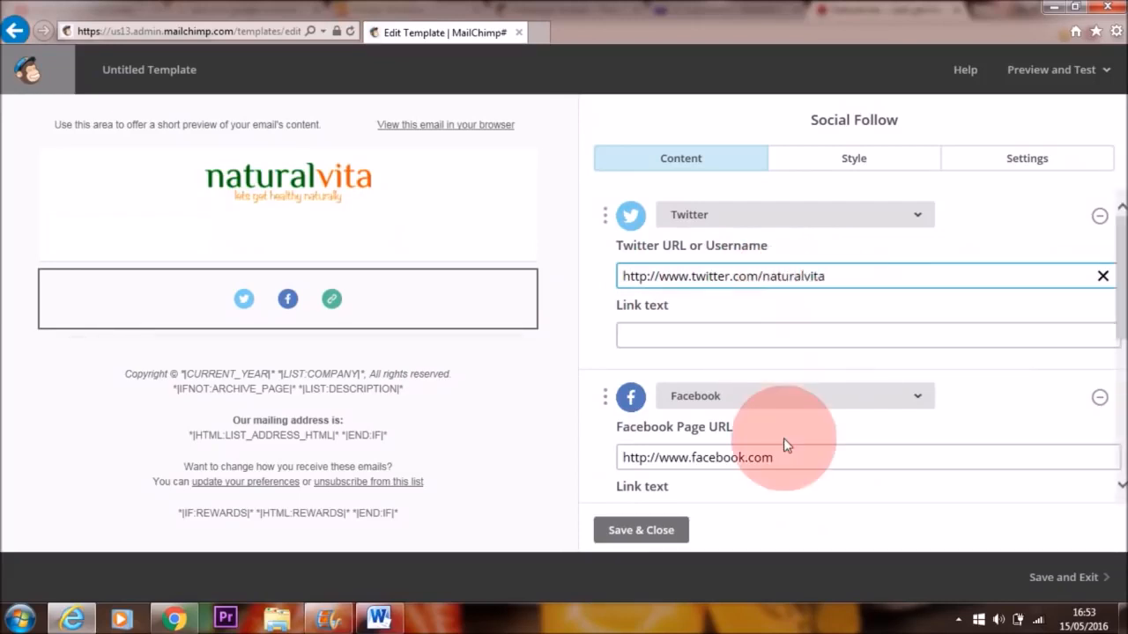
click(791, 456)
text(na)
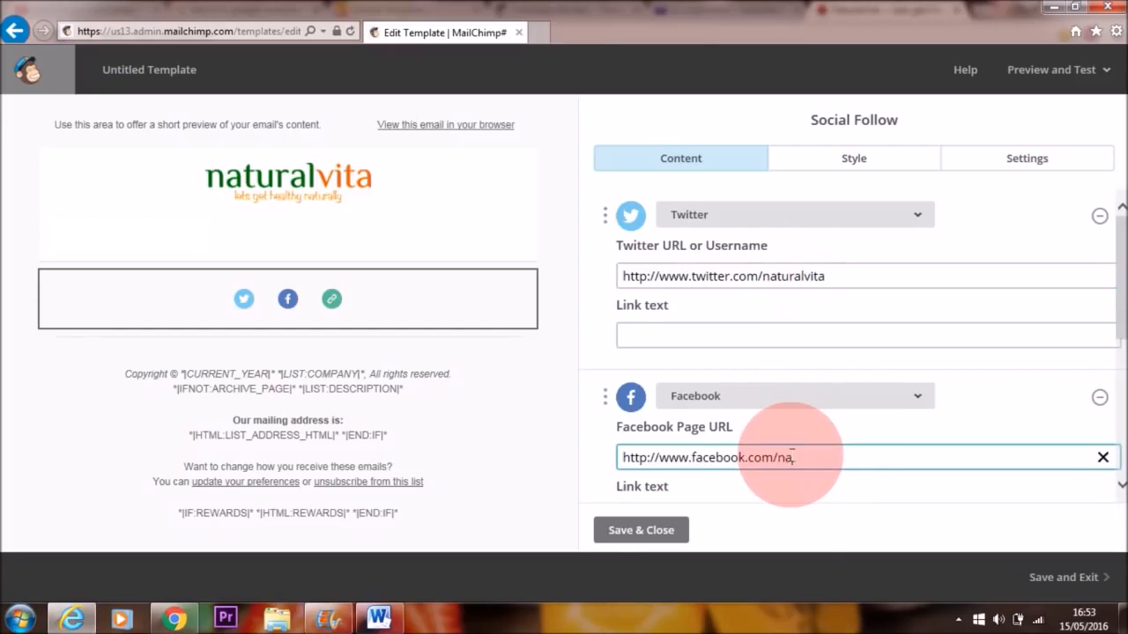
text(turalvita)
drag(1119, 319, 1119, 377)
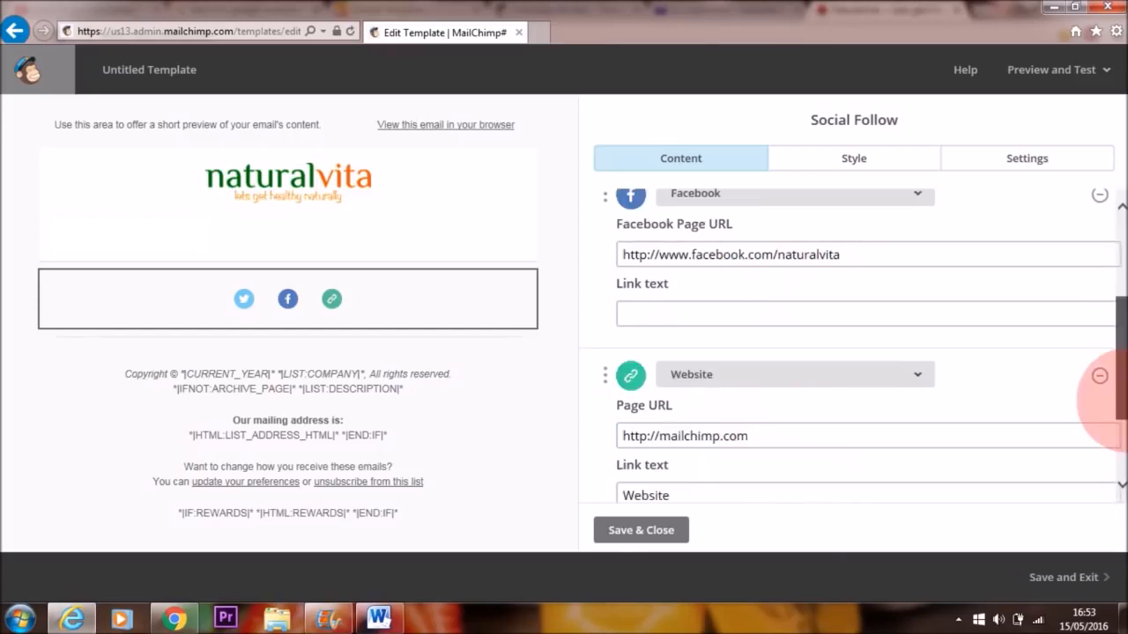
click(775, 436)
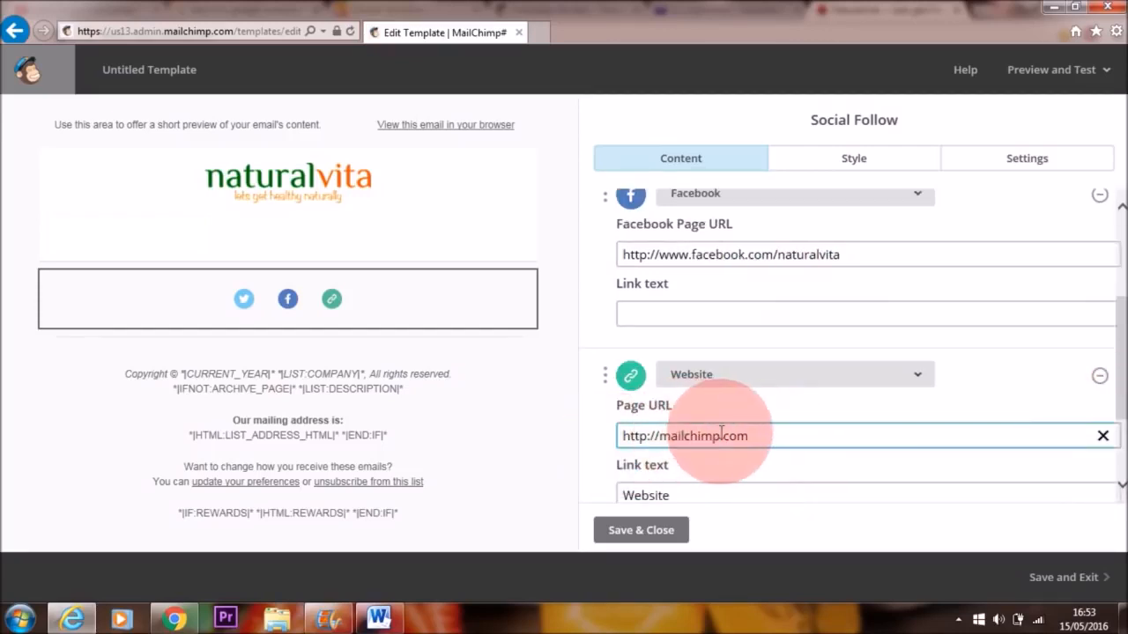
key(ctrl+a)
text(http://www.naturalvita.net)
text(/)
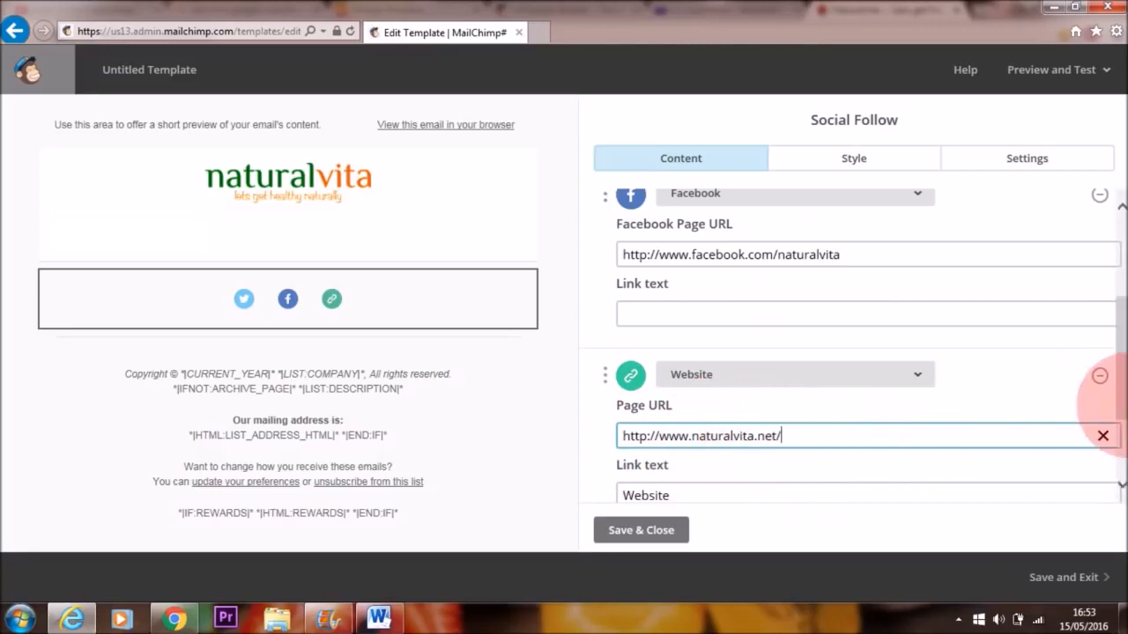
scroll(1108, 403, up, 3)
click(1022, 157)
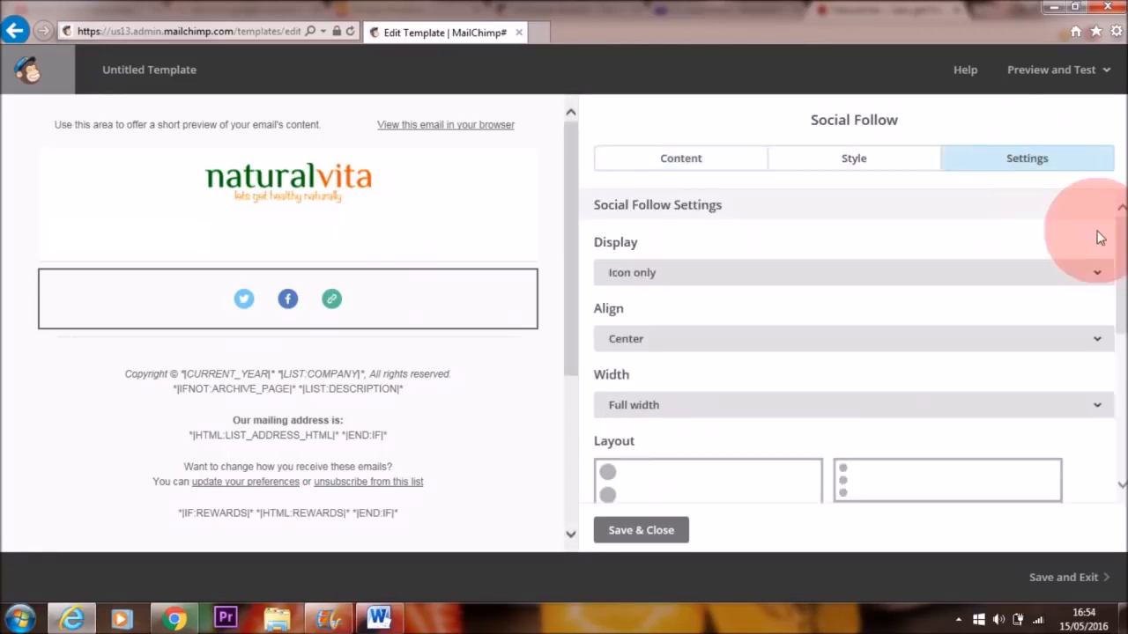
Step: Set the Social Follow block's layout to a single row of small icons, and save and close the block
scroll(1106, 393, down, 3)
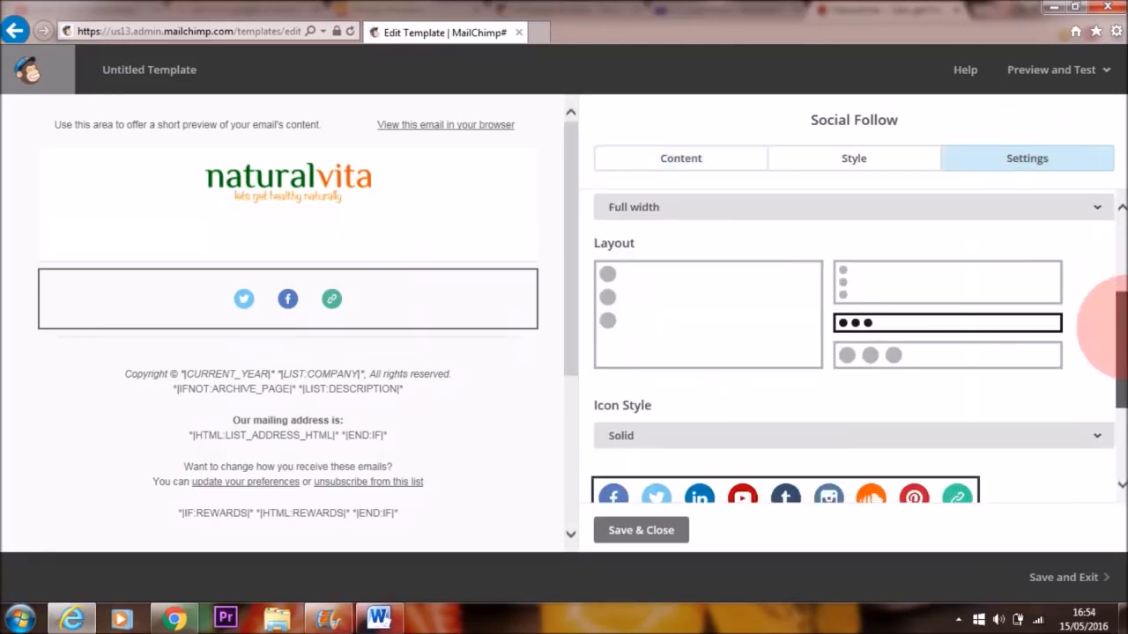
click(888, 288)
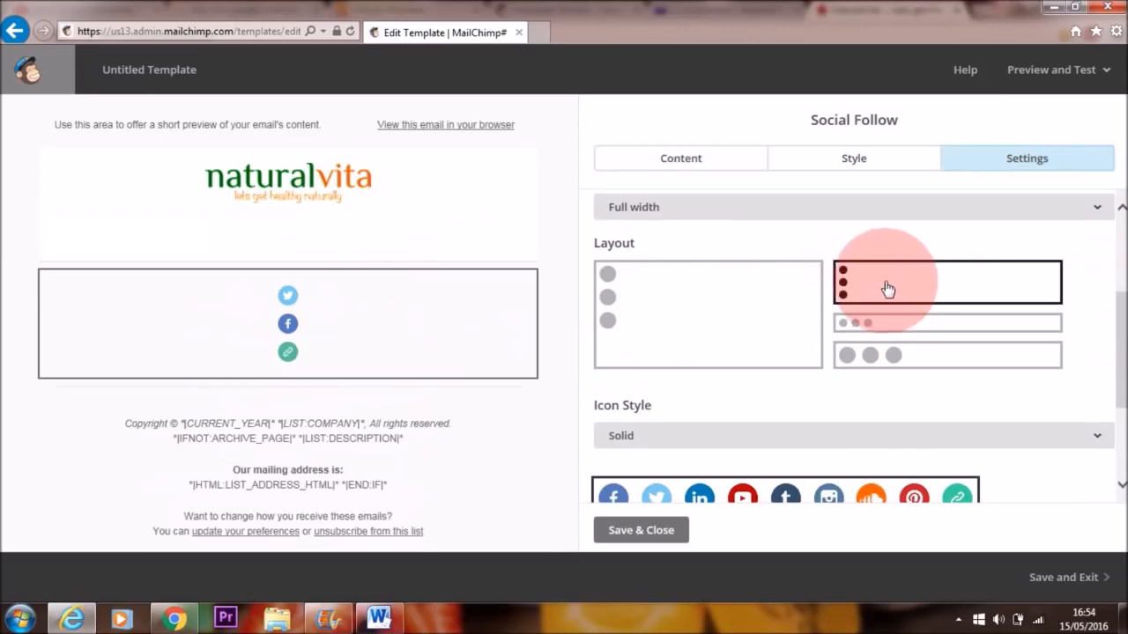
click(751, 319)
click(882, 324)
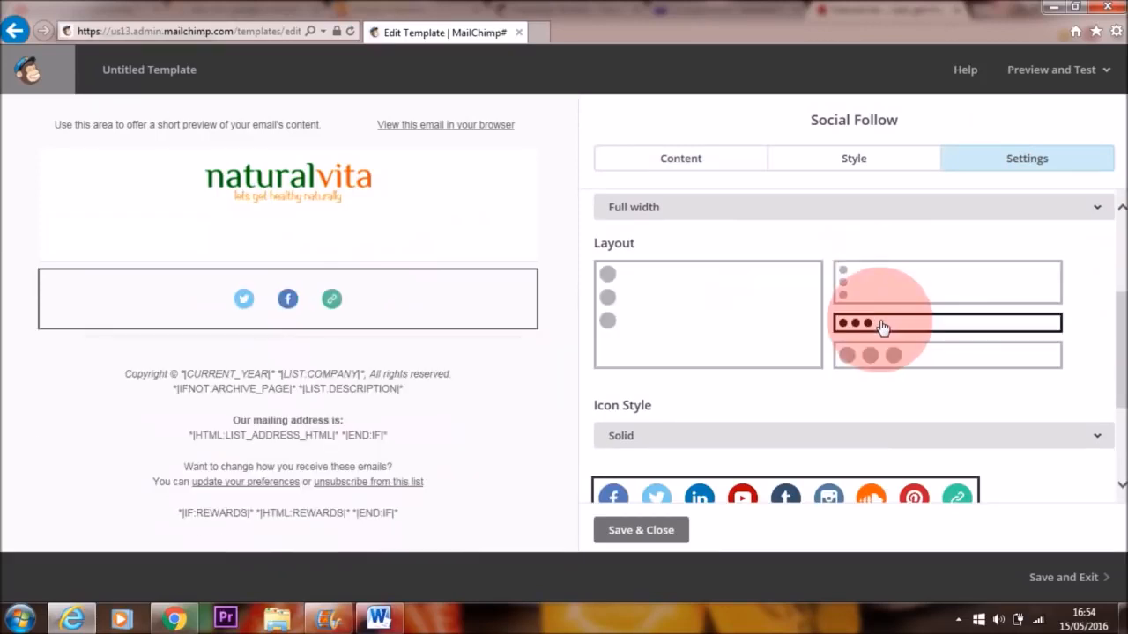
click(891, 357)
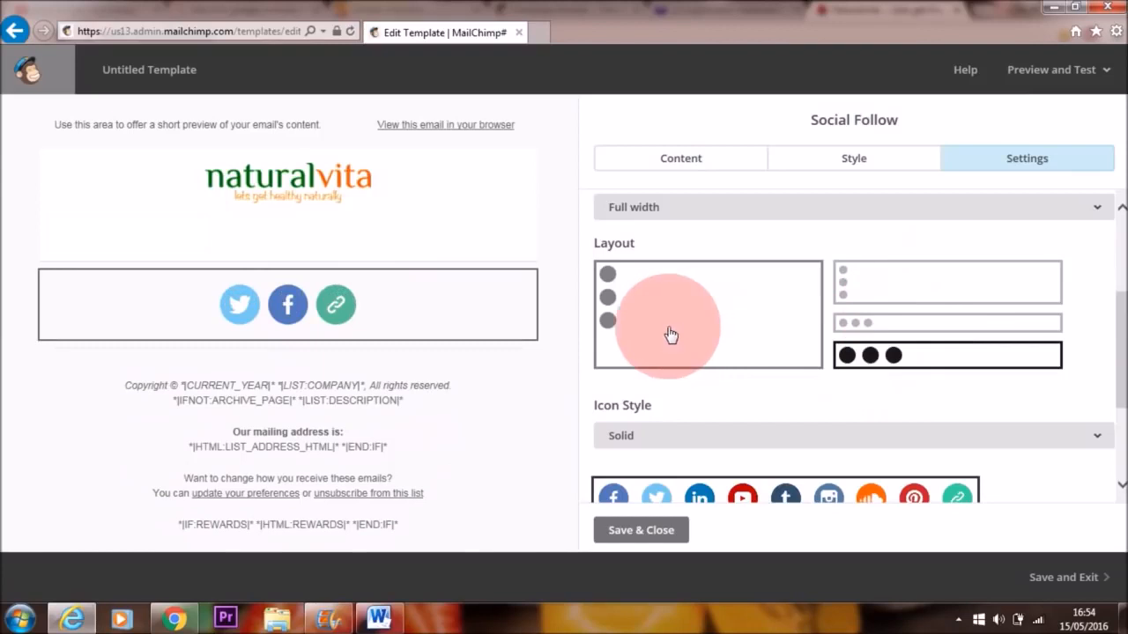
mouse_move(379, 324)
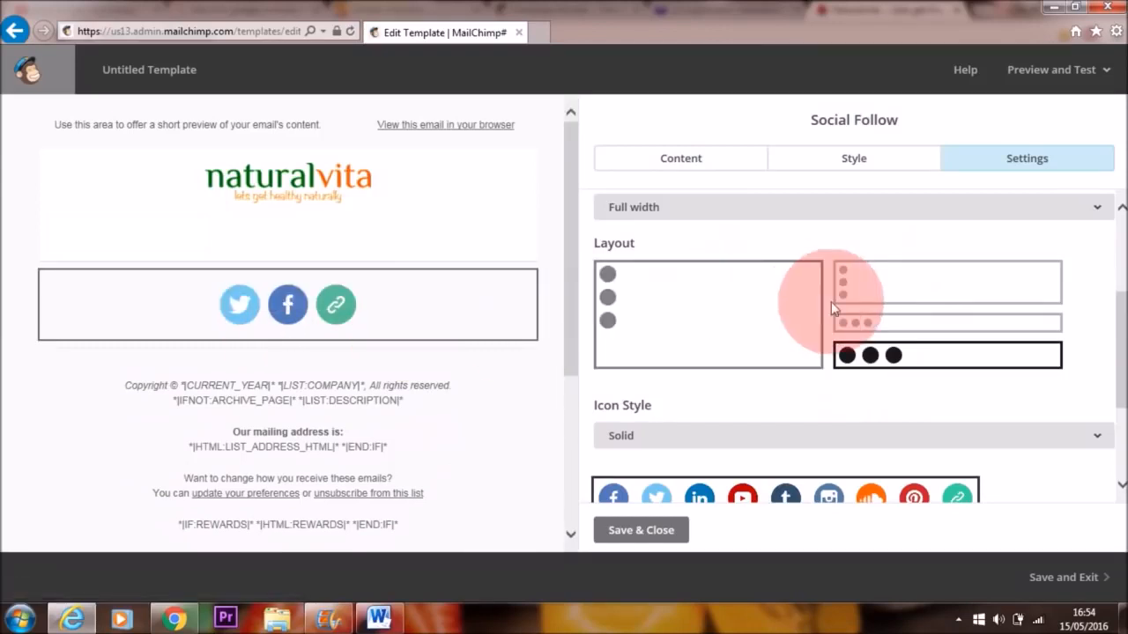
click(856, 323)
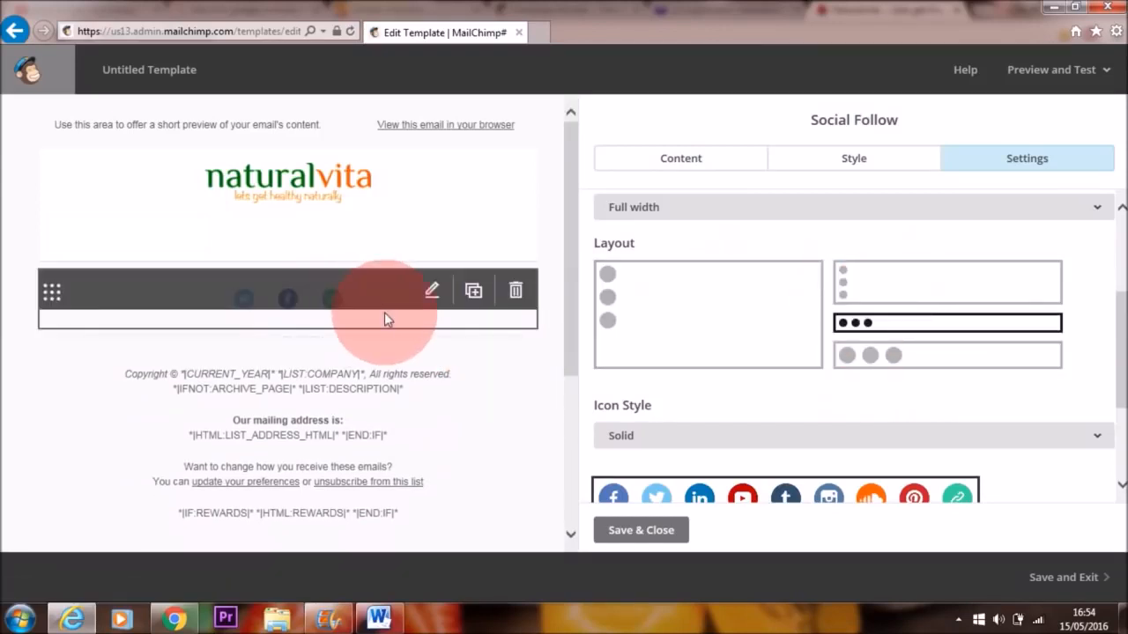
click(652, 530)
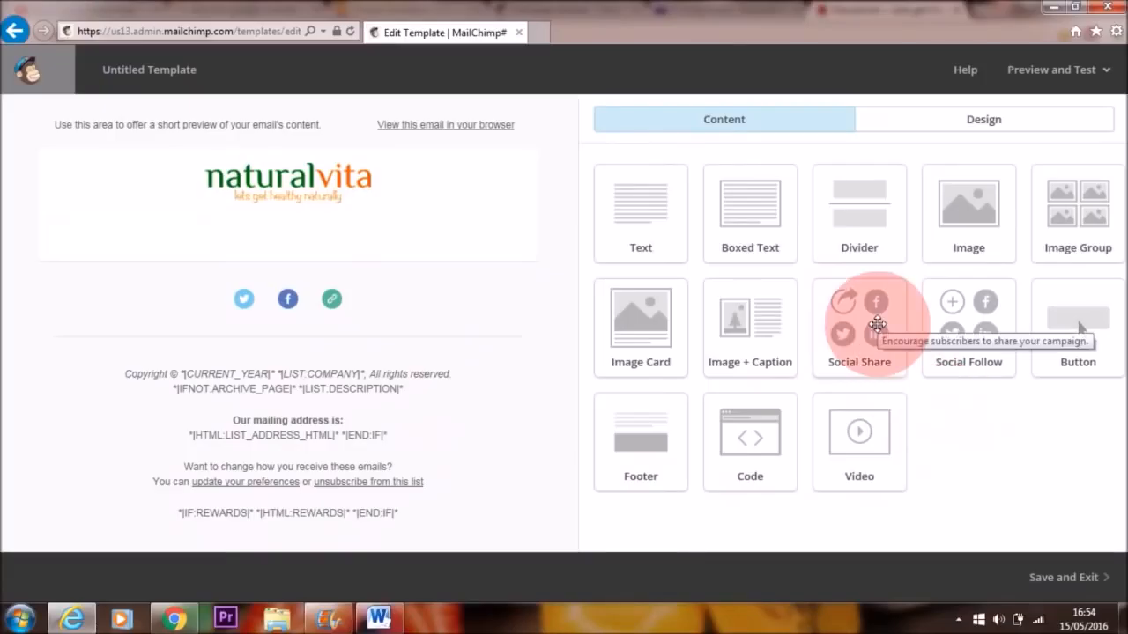
Step: Add a Social Share block below the social follow icons, keep its options in a single horizontal row, and save and close it
drag(877, 325, 239, 307)
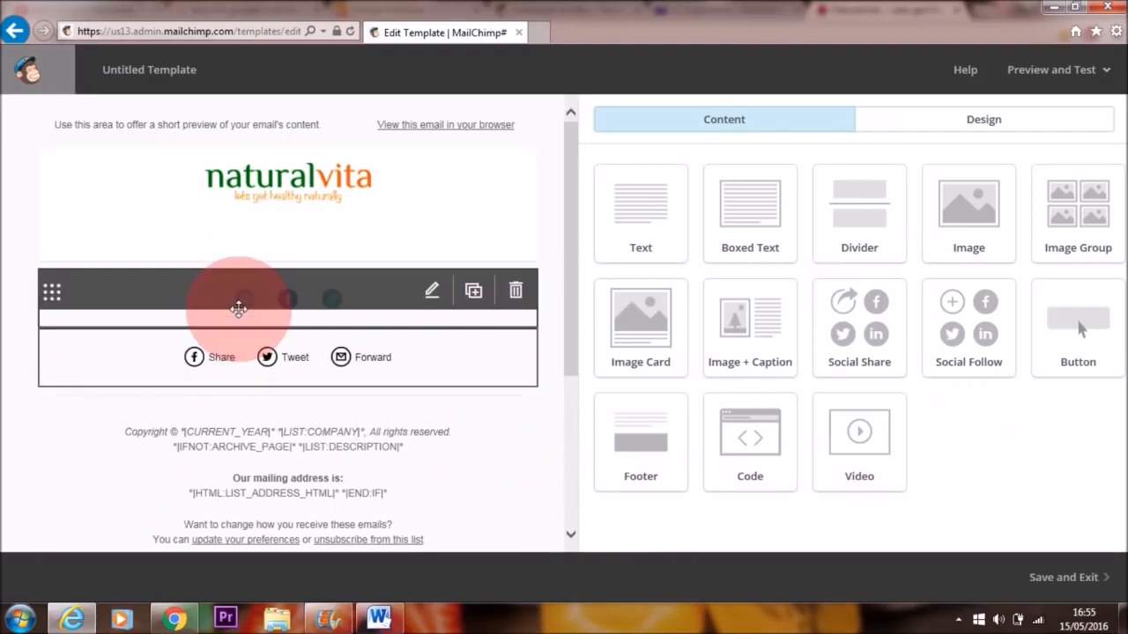
click(1029, 162)
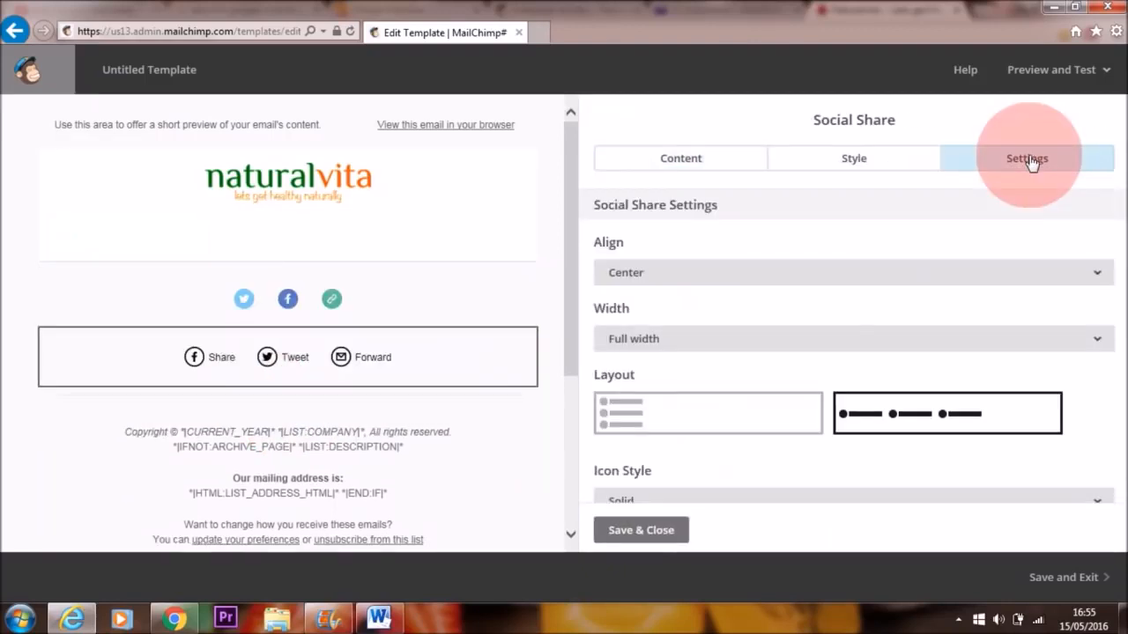
click(736, 420)
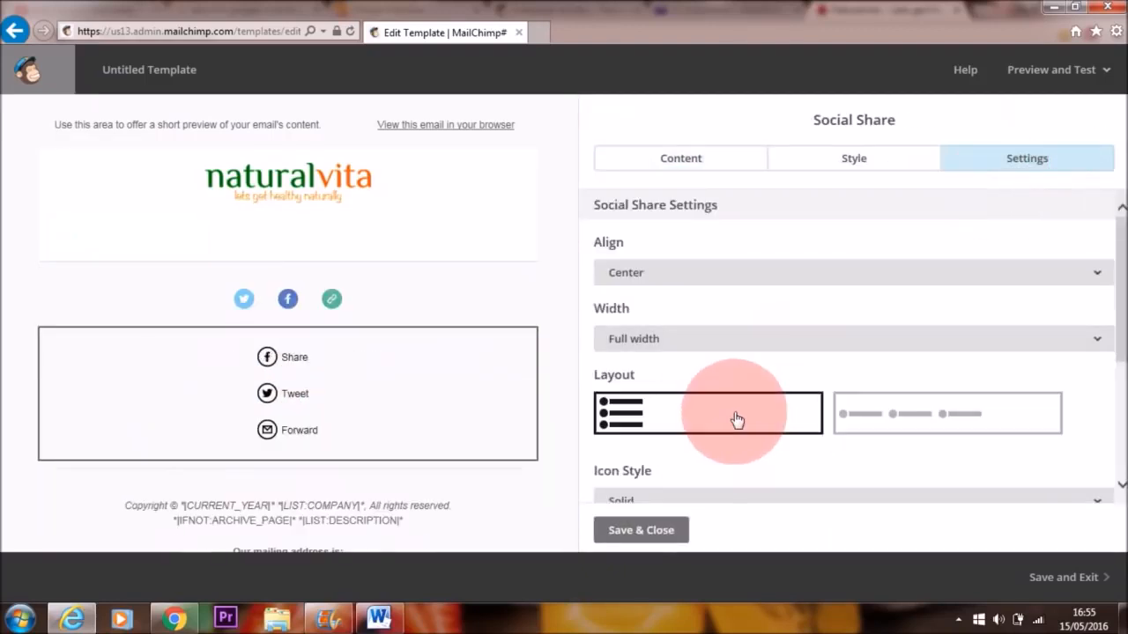
drag(1114, 324, 1114, 369)
scroll(997, 410, up, 1)
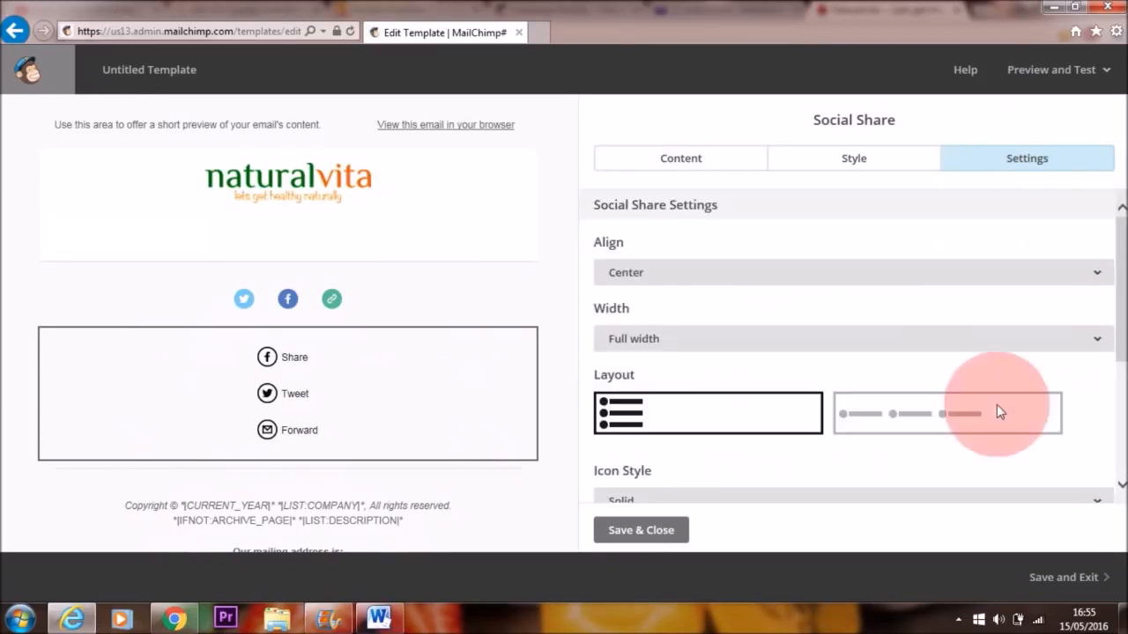
click(863, 442)
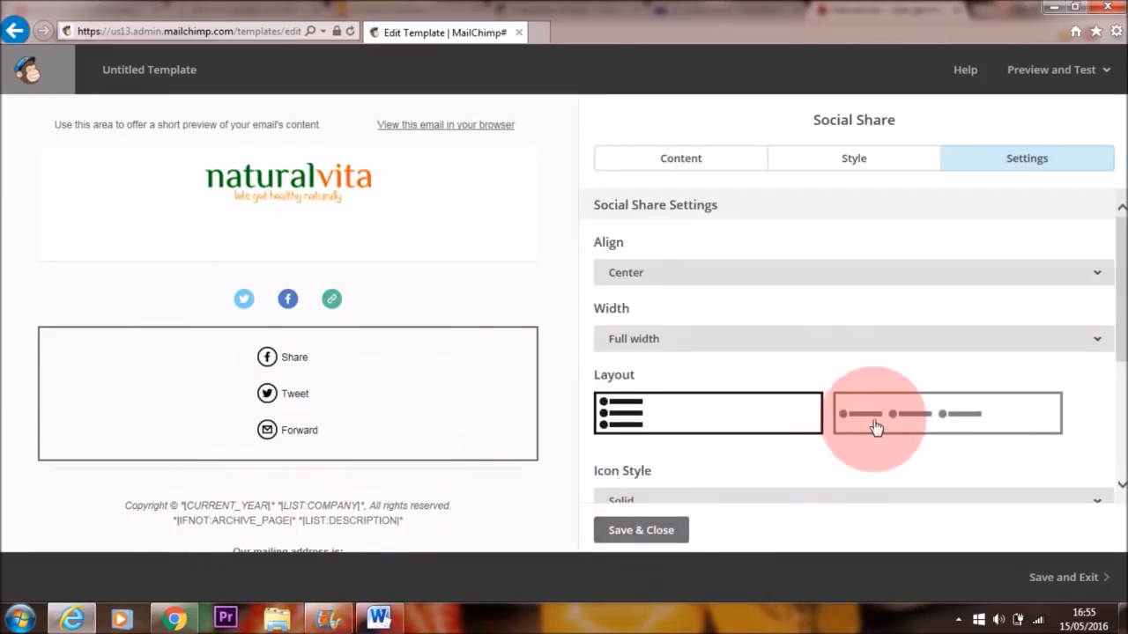
click(653, 532)
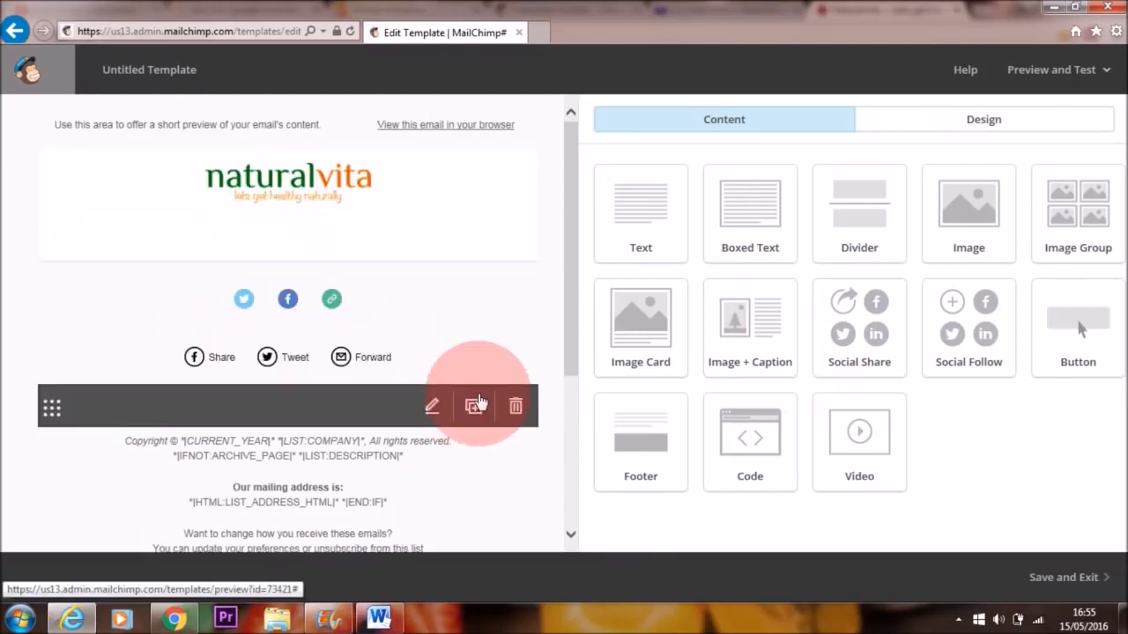
Step: Save the finished template under the name Test
mouse_move(573, 328)
mouse_down()
mouse_move(573, 470)
mouse_move(578, 324)
mouse_up()
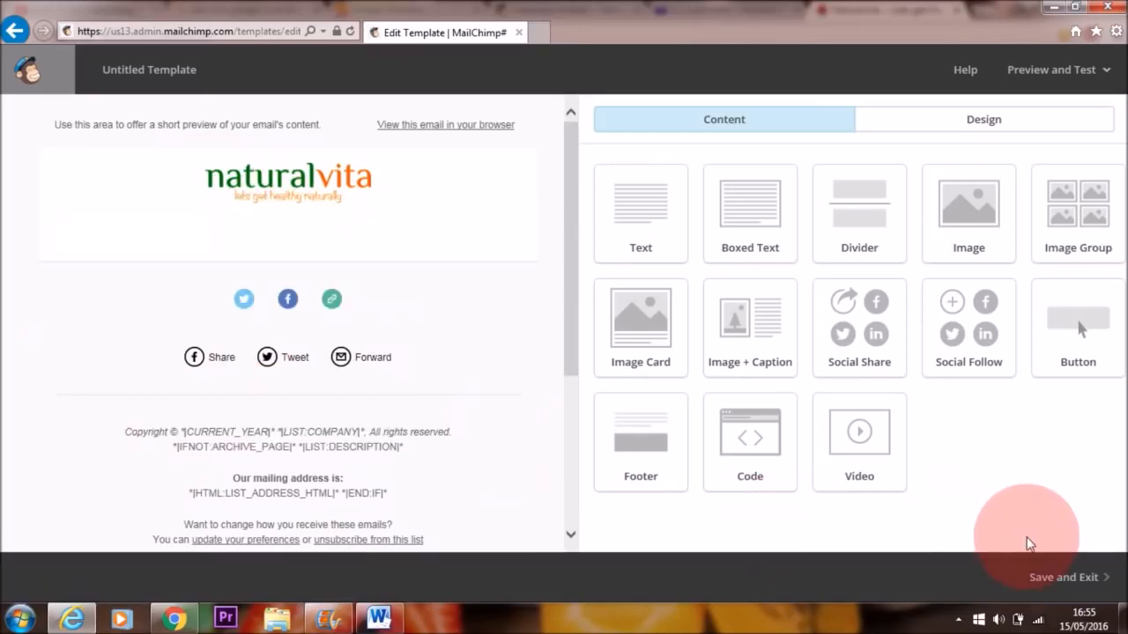
click(1081, 581)
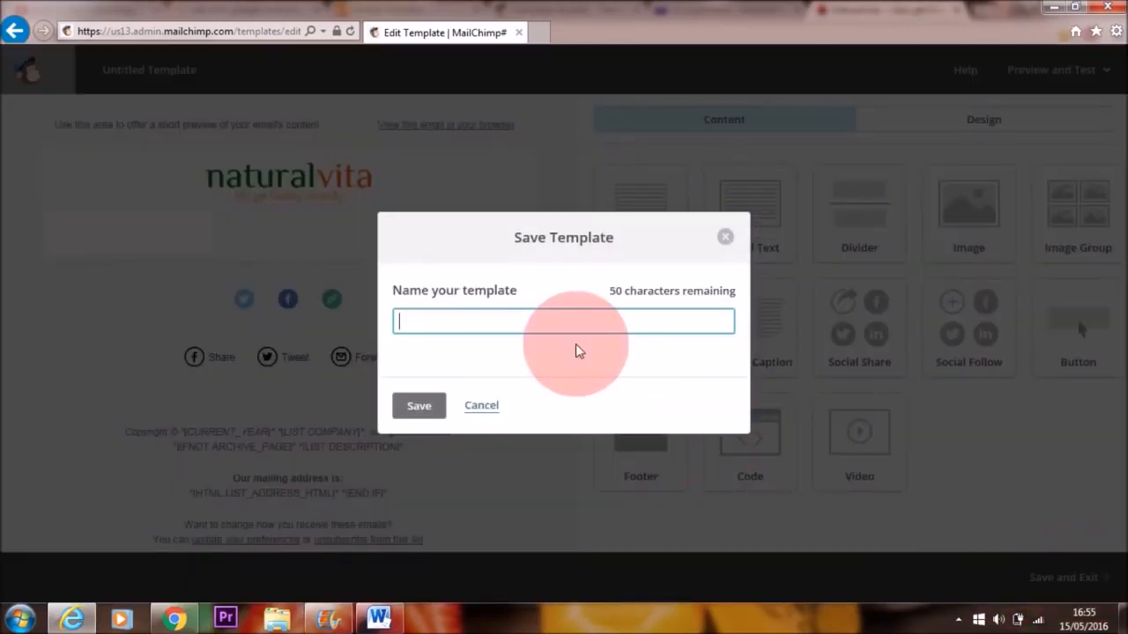
text(Test)
click(419, 404)
click(22, 296)
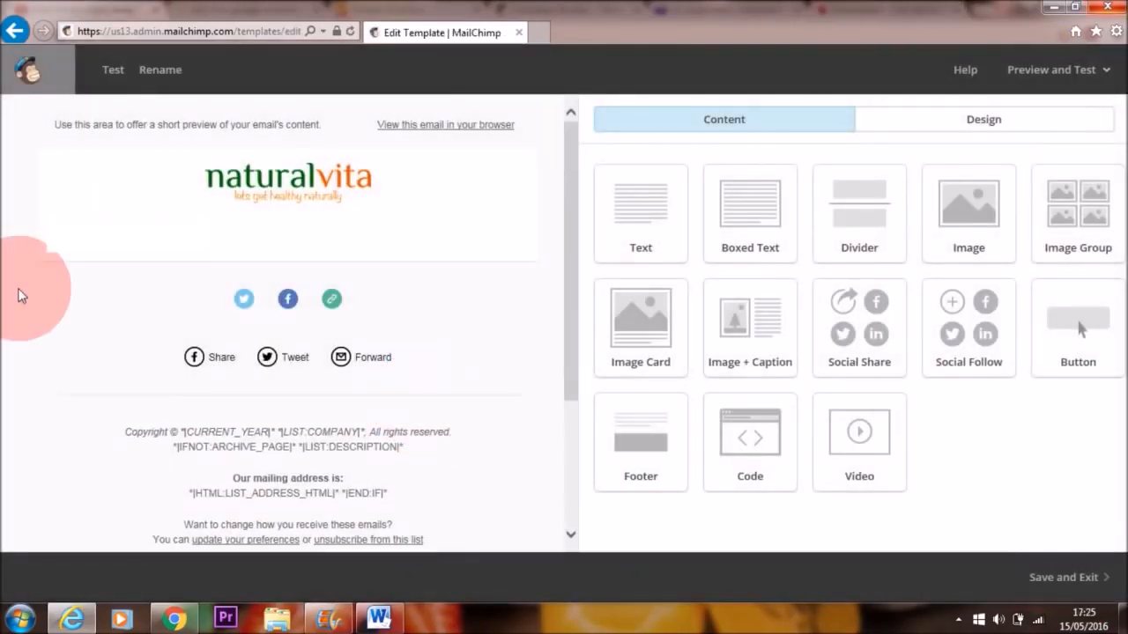
Step: Check the Test template from header to footer, and save and exit to the template list
drag(569, 206, 581, 159)
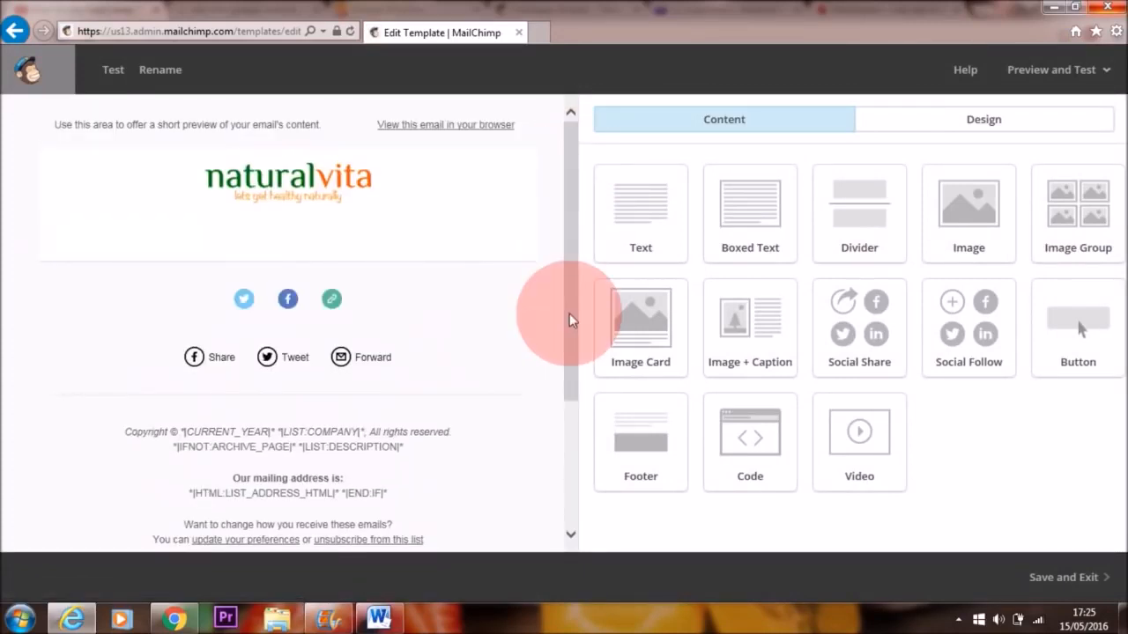
mouse_move(279, 229)
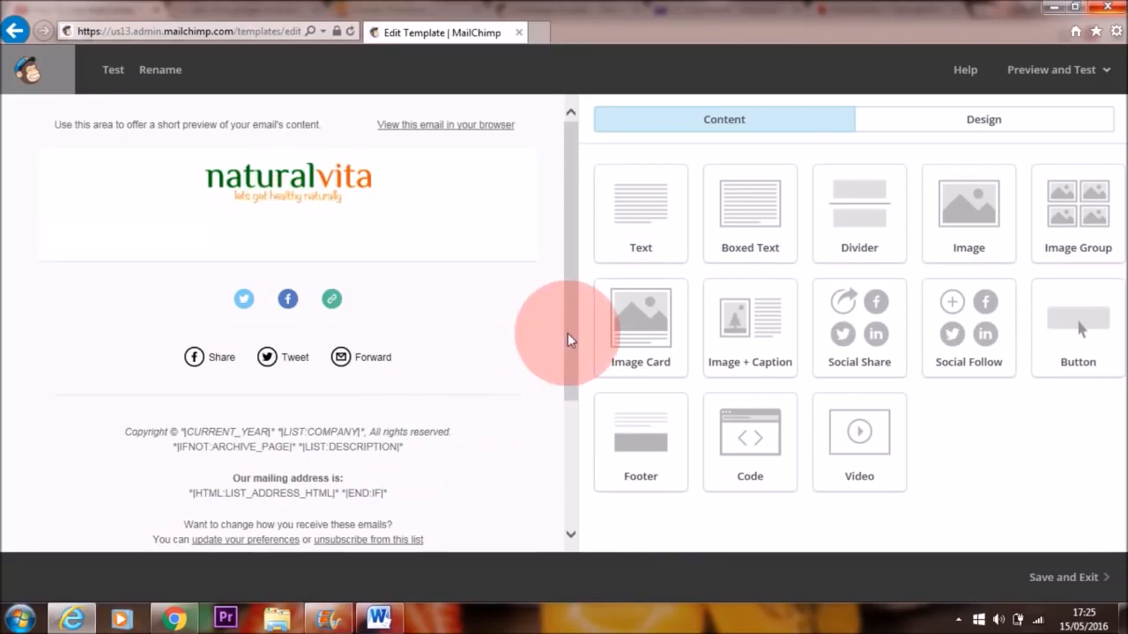
drag(568, 333, 571, 527)
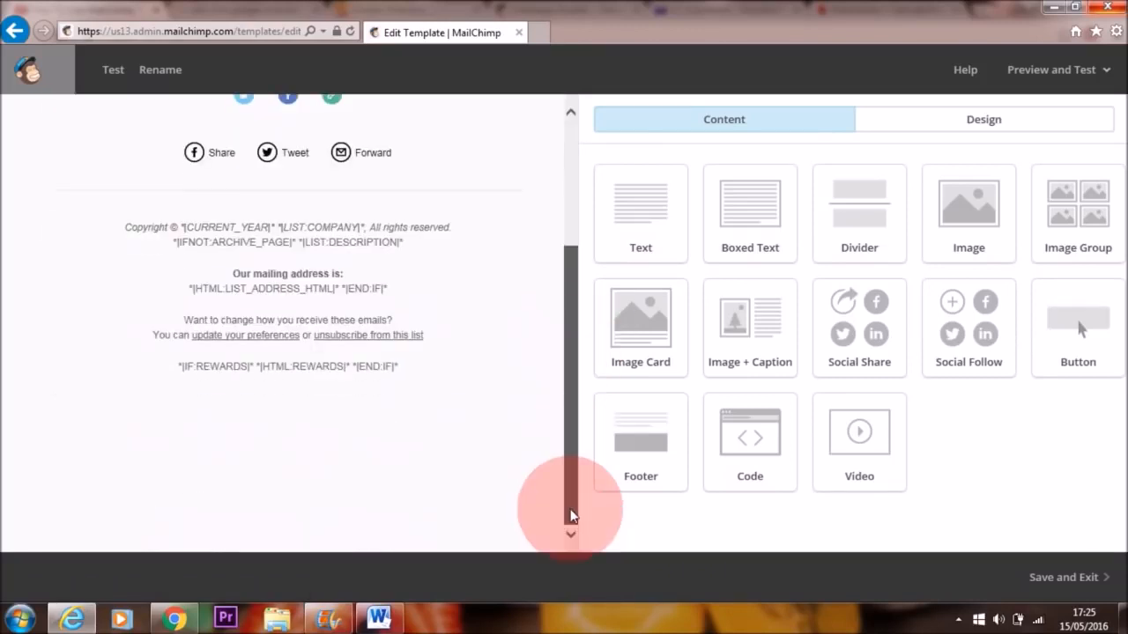
click(1072, 586)
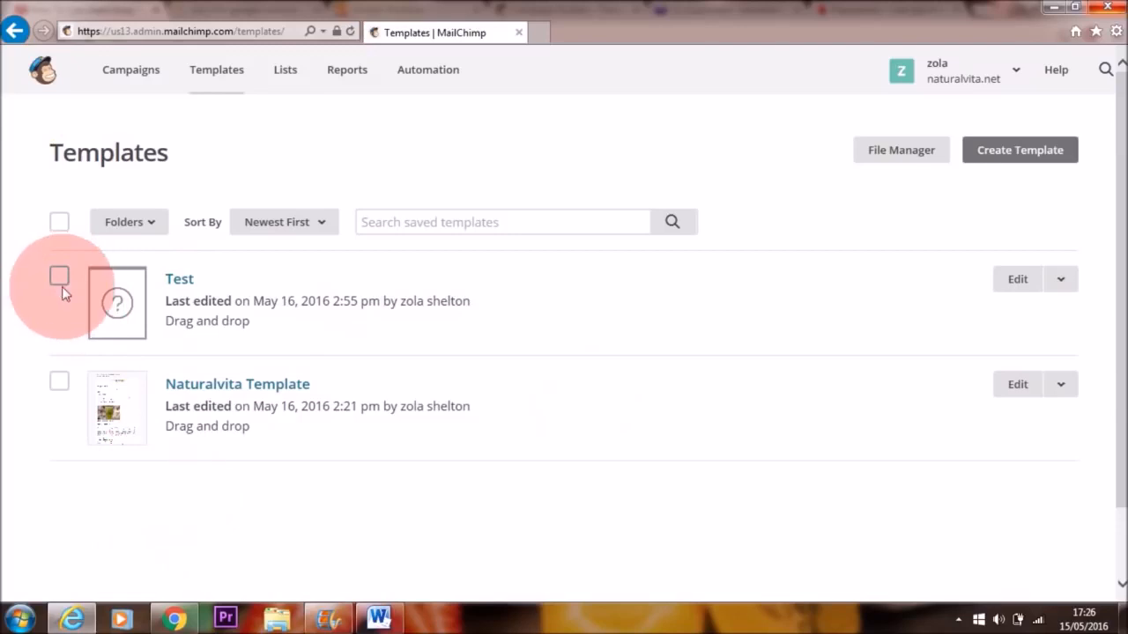
click(59, 278)
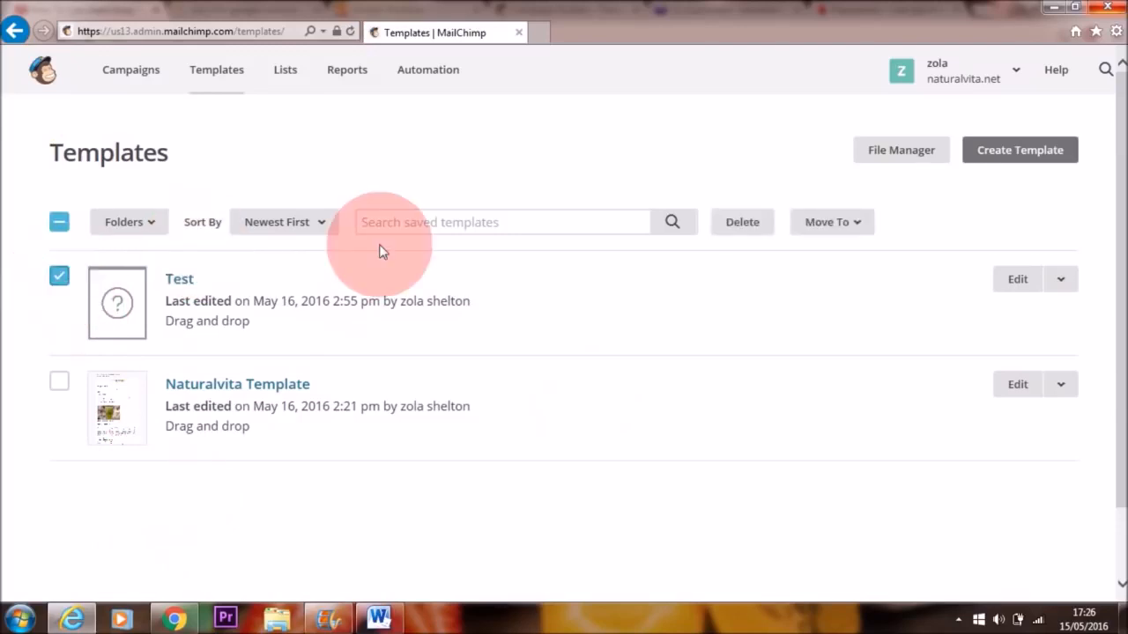
click(742, 223)
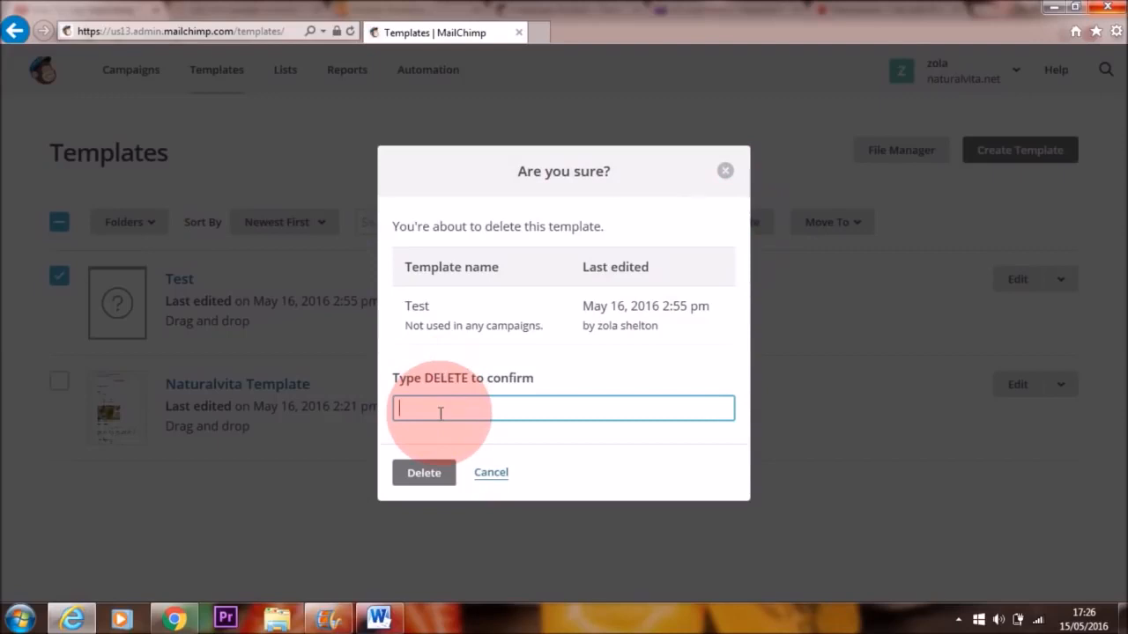
text(DELETE)
click(494, 473)
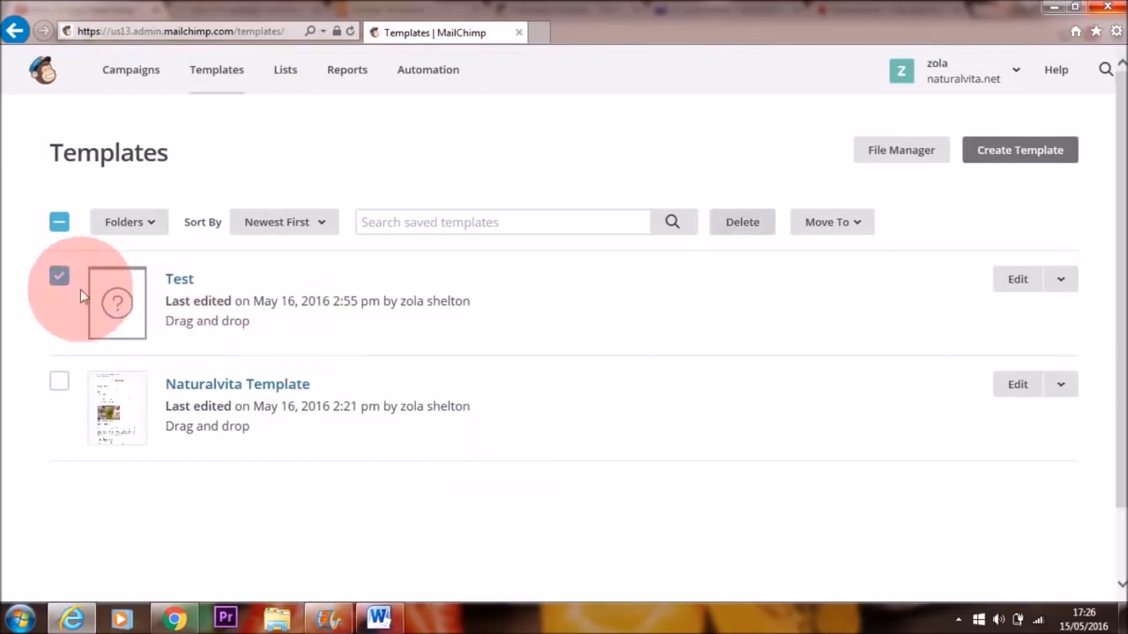
click(59, 276)
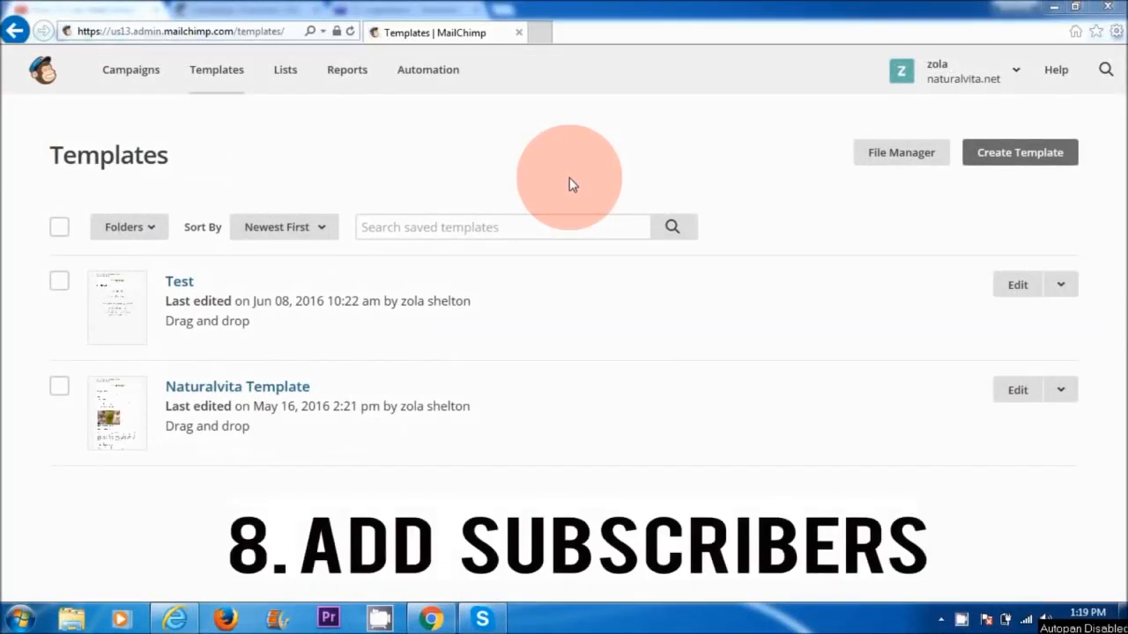
Step: Open the Naturalvita Newsletter list and bring up its form for adding a single subscriber
click(285, 70)
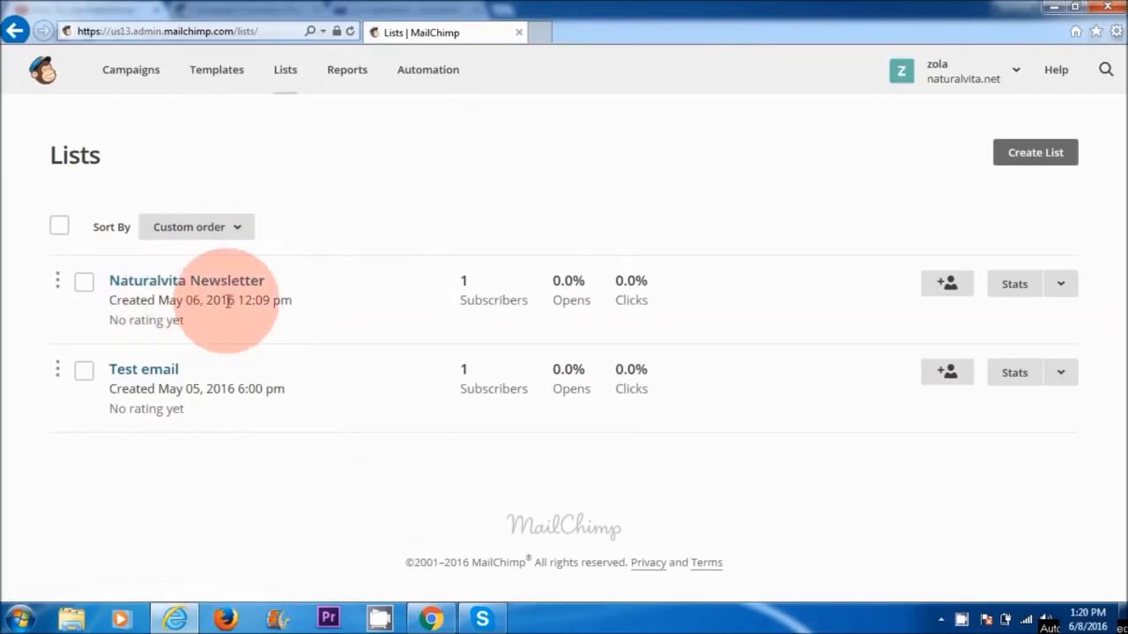
click(948, 284)
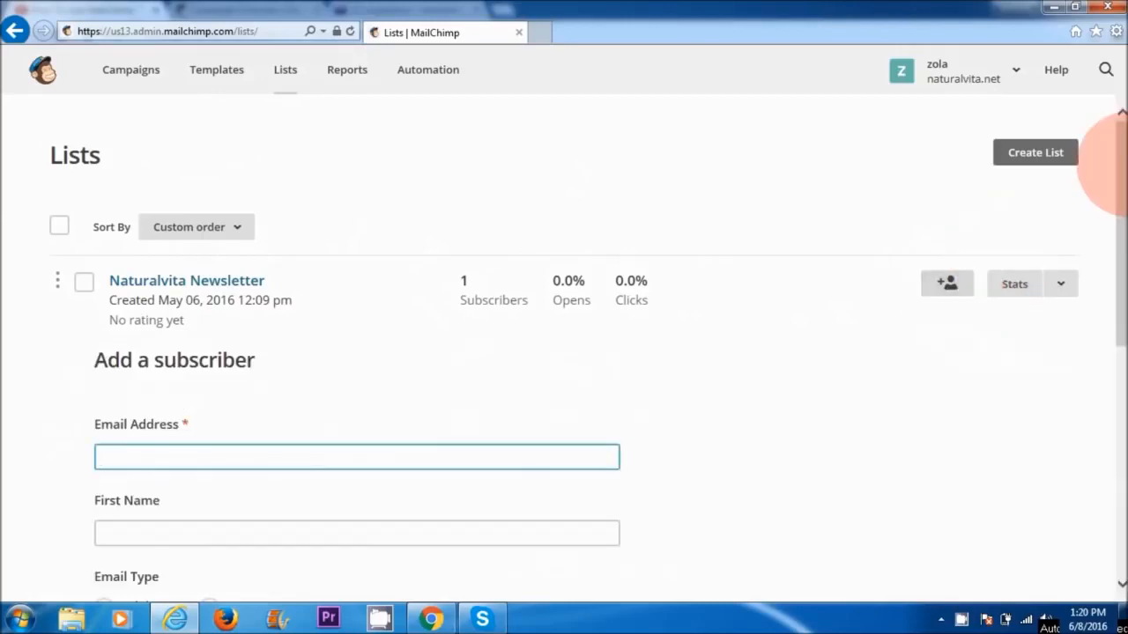
mouse_move(1112, 159)
mouse_down()
mouse_move(1114, 312)
mouse_move(1114, 137)
mouse_up()
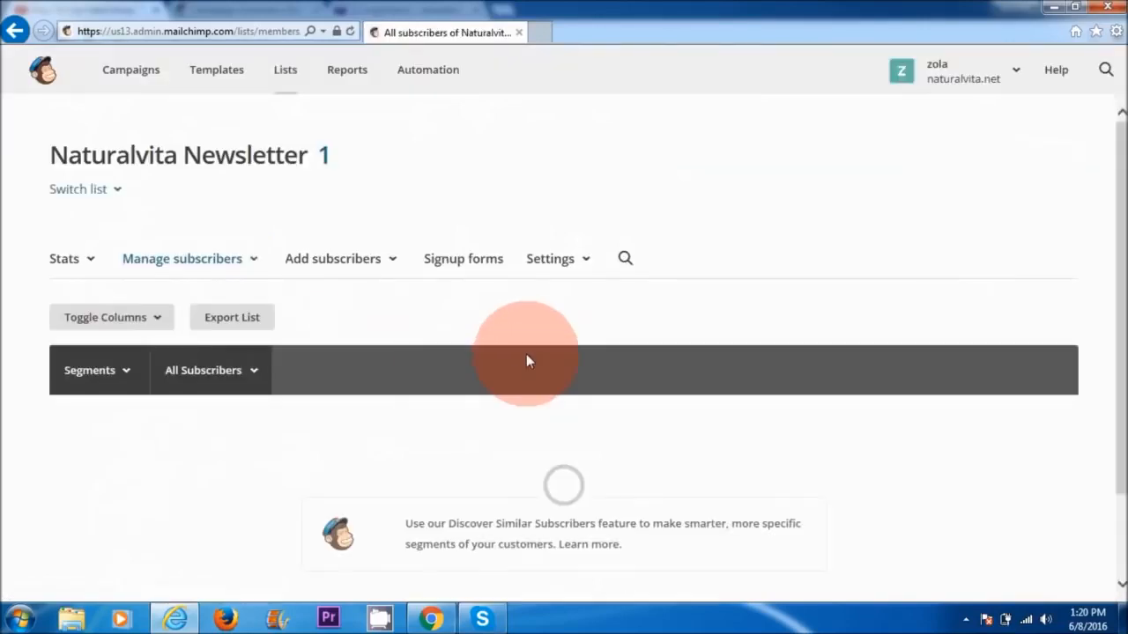
click(361, 266)
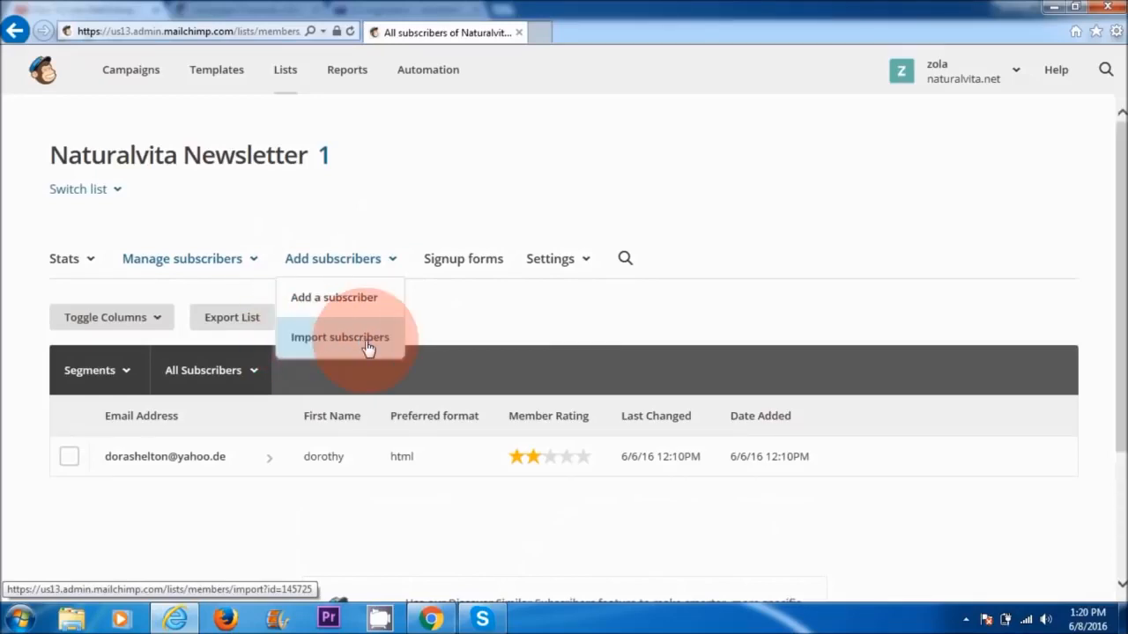
click(335, 298)
click(327, 291)
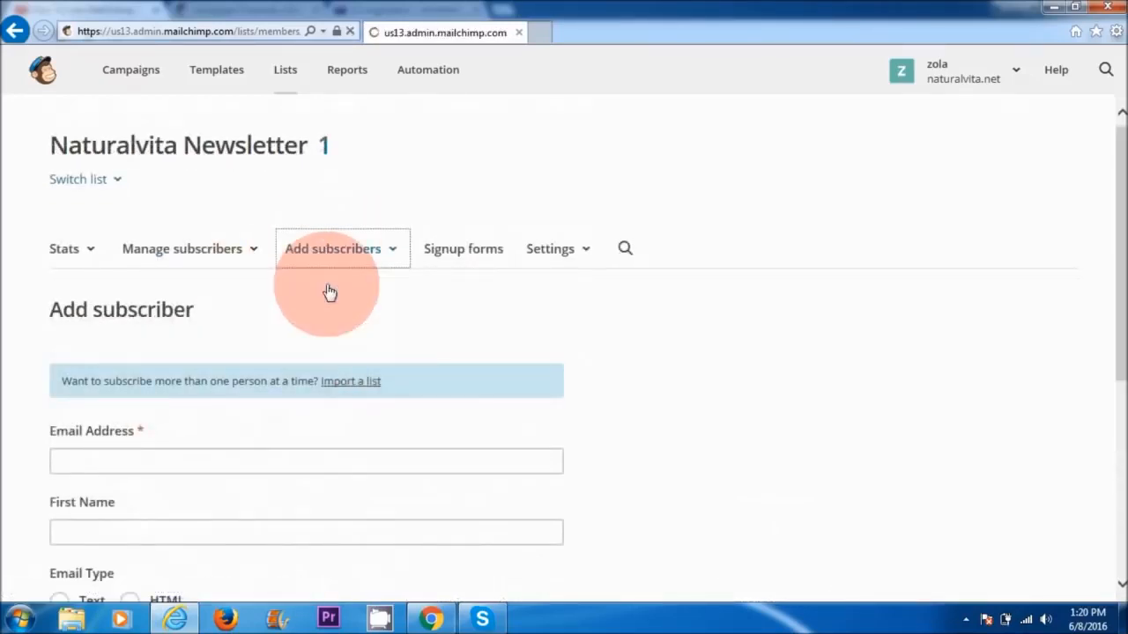
Step: Set the new subscriber's email type to HTML and mark that this person gave permission to be emailed
drag(1121, 214, 1120, 291)
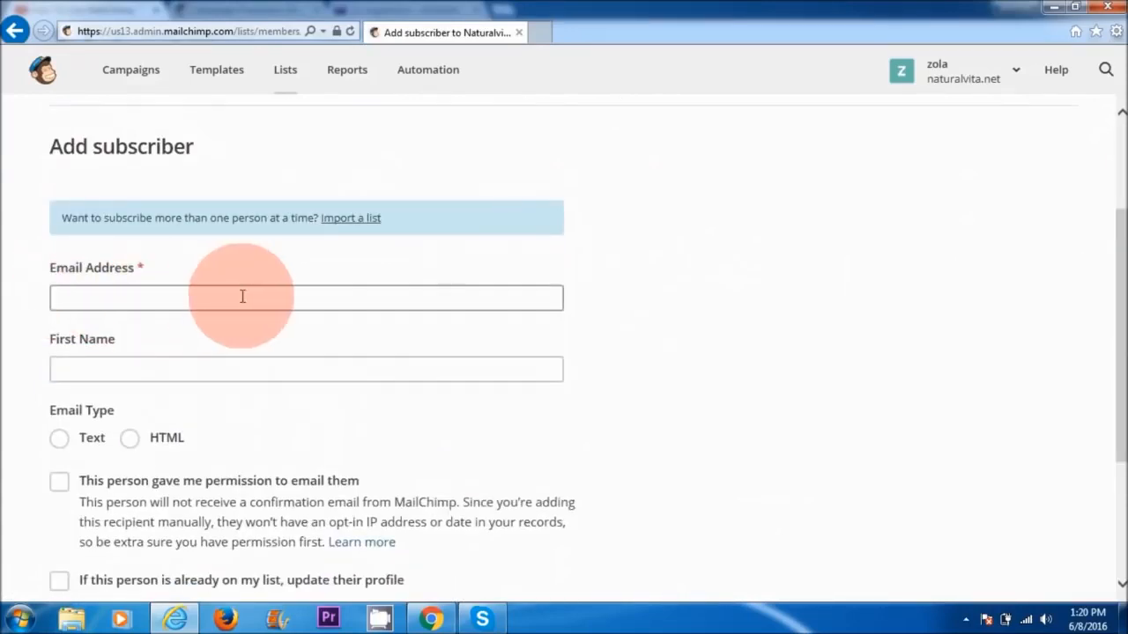
click(129, 440)
click(59, 483)
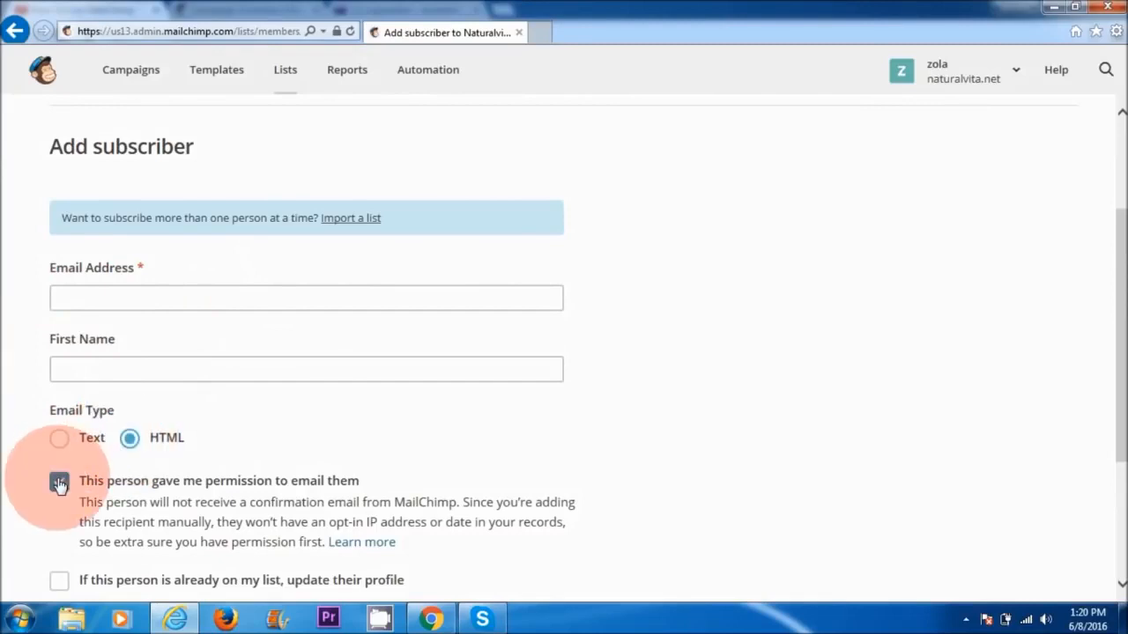
drag(1120, 357, 1120, 423)
click(86, 487)
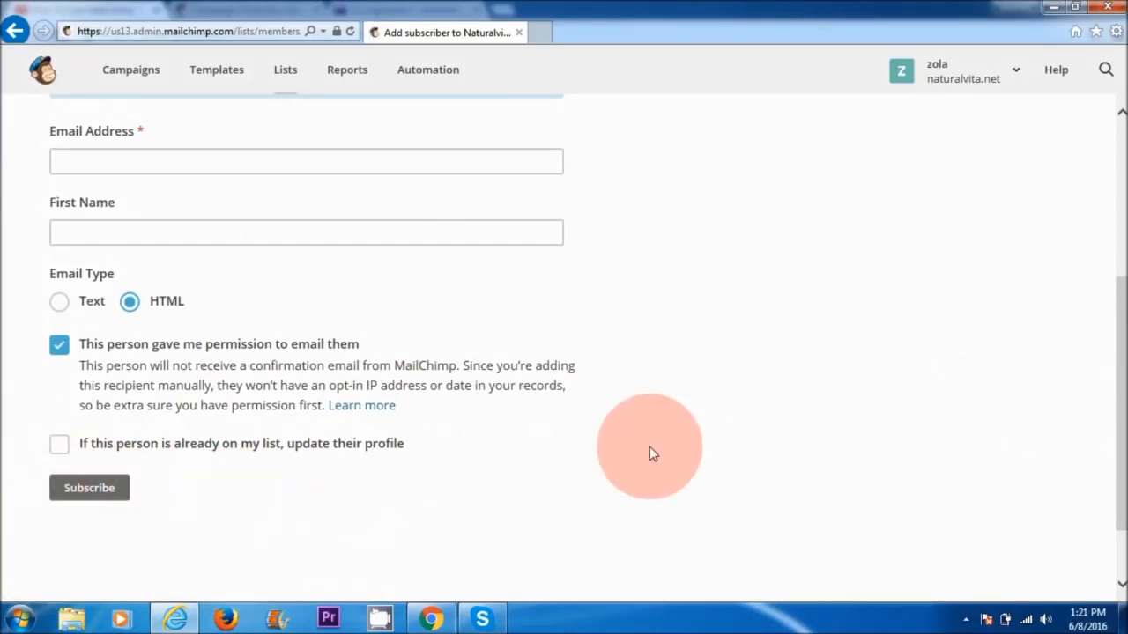
drag(1117, 410, 1115, 242)
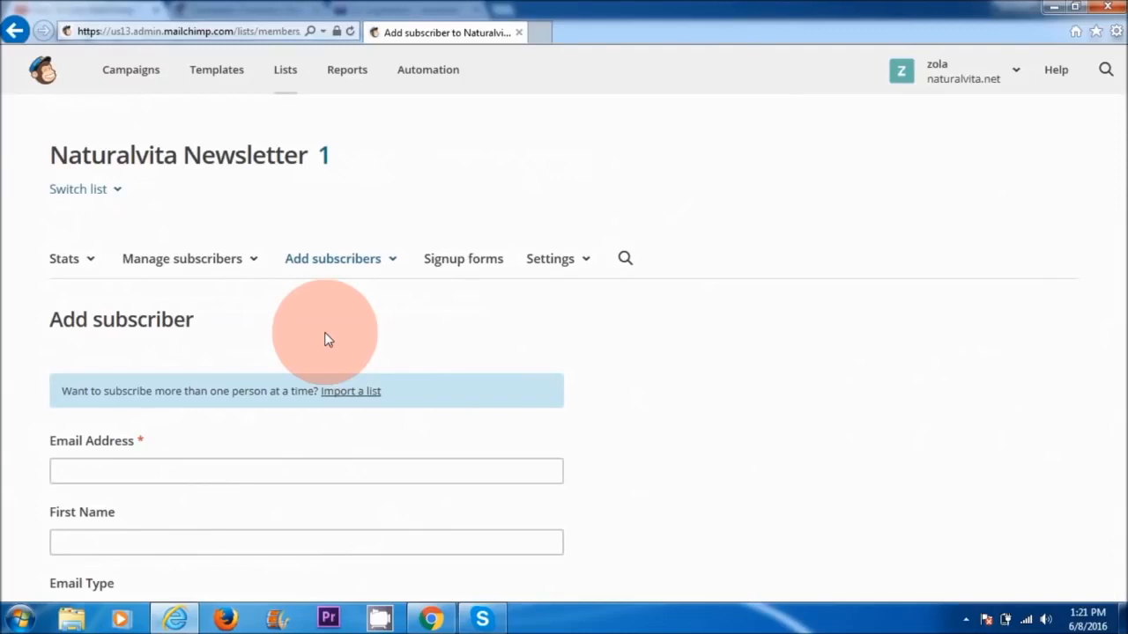
Step: Open the Campaigns page
click(130, 71)
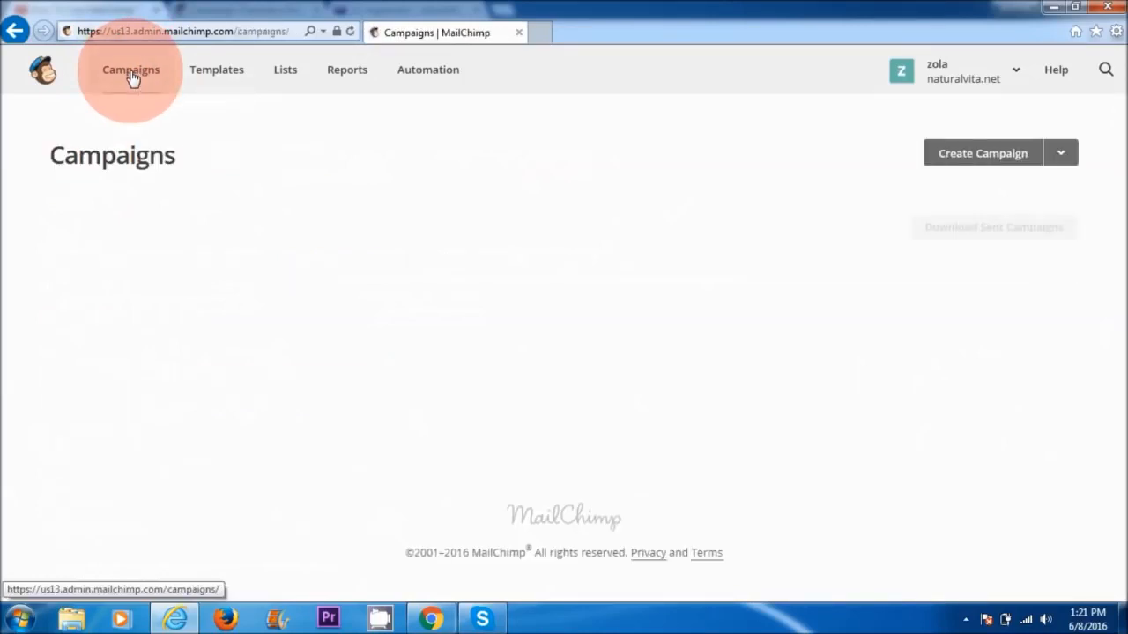
Step: Create a regular campaign addressed to the entire Naturalvita Newsletter list and continue to its setup
click(992, 160)
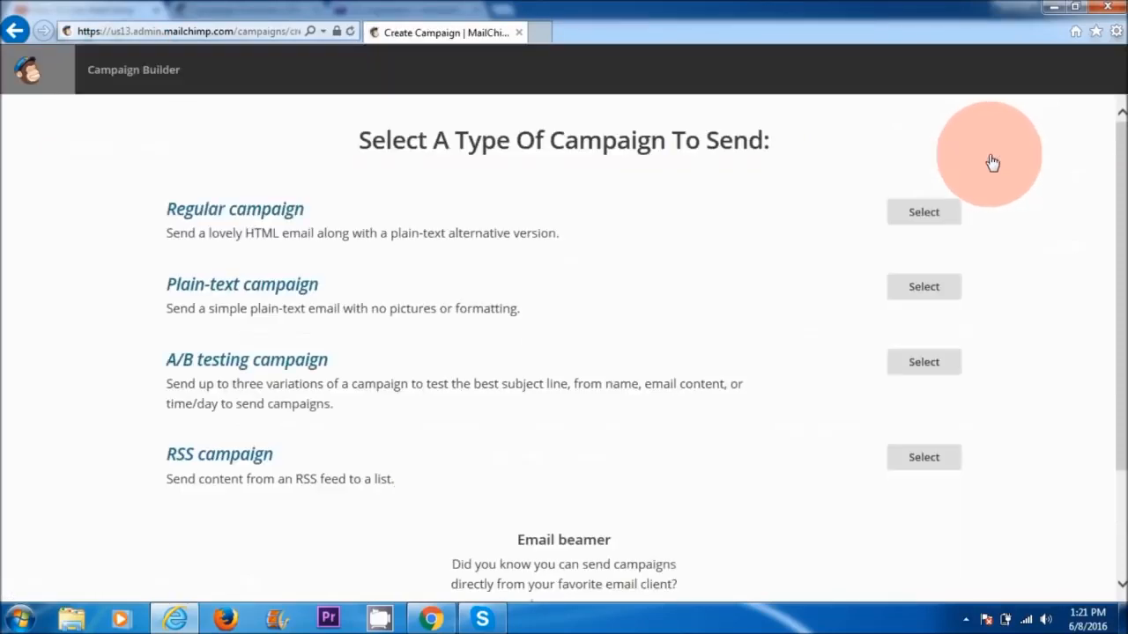
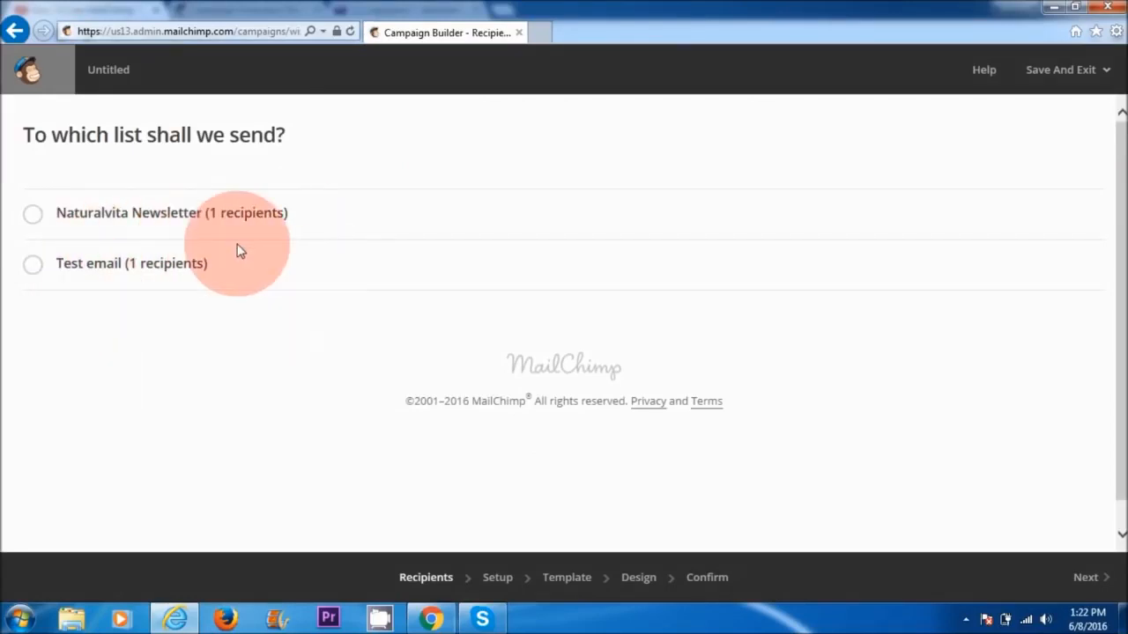
click(32, 216)
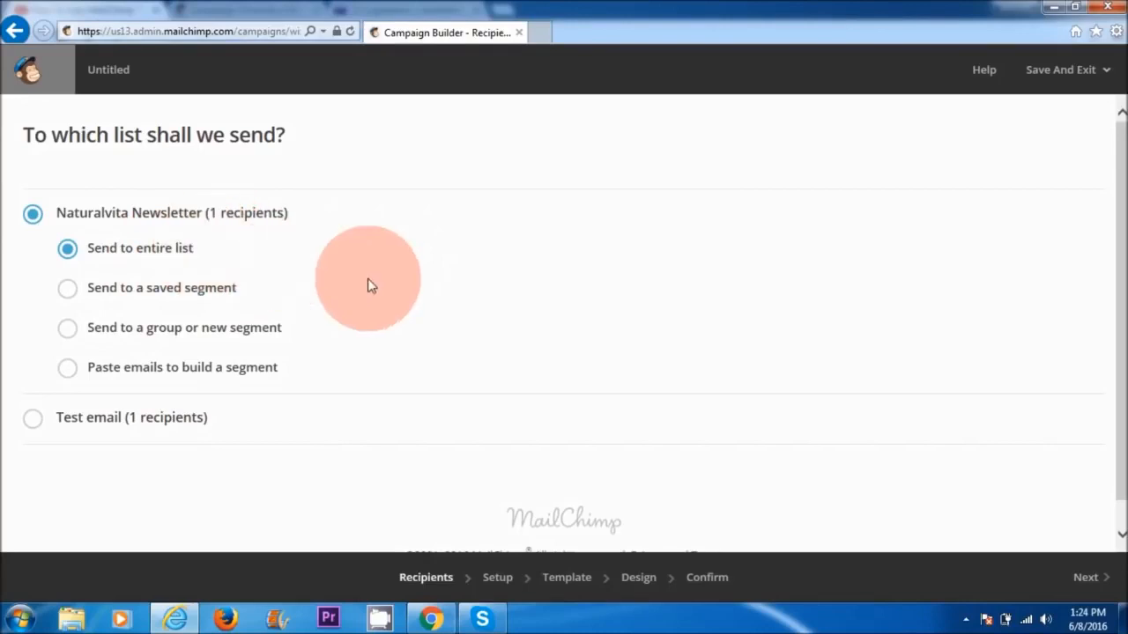
click(1095, 587)
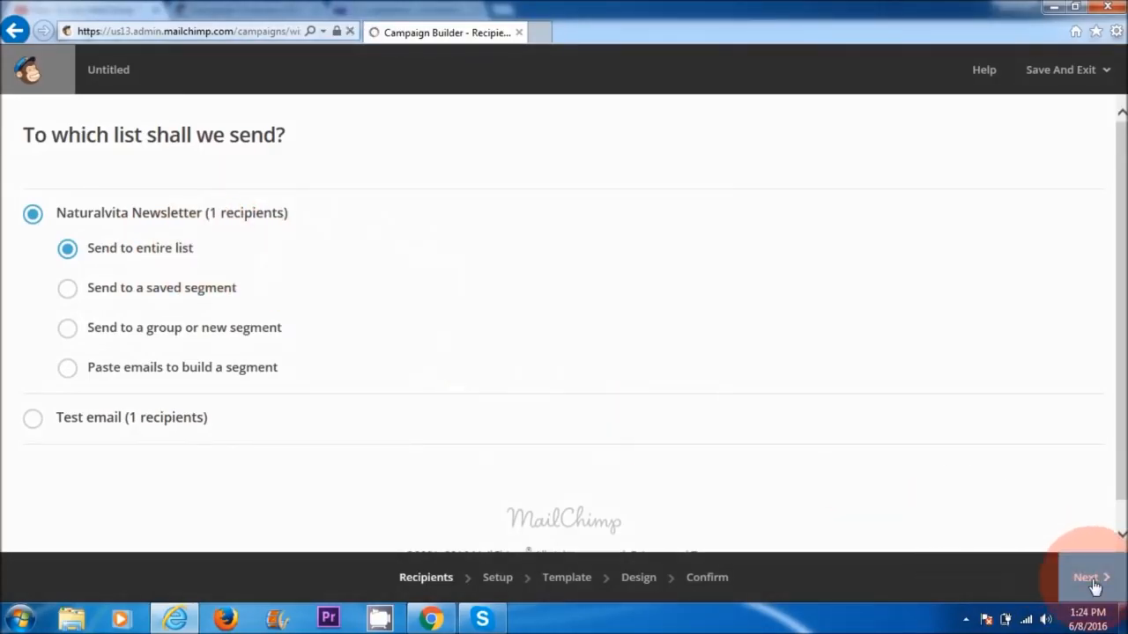
Step: Complete the setup with campaign name FIRST CAMPAIGN and subject My New Smoothie Recipes, leaving video auto-conversion off, and continue to template selection
triple_click(196, 155)
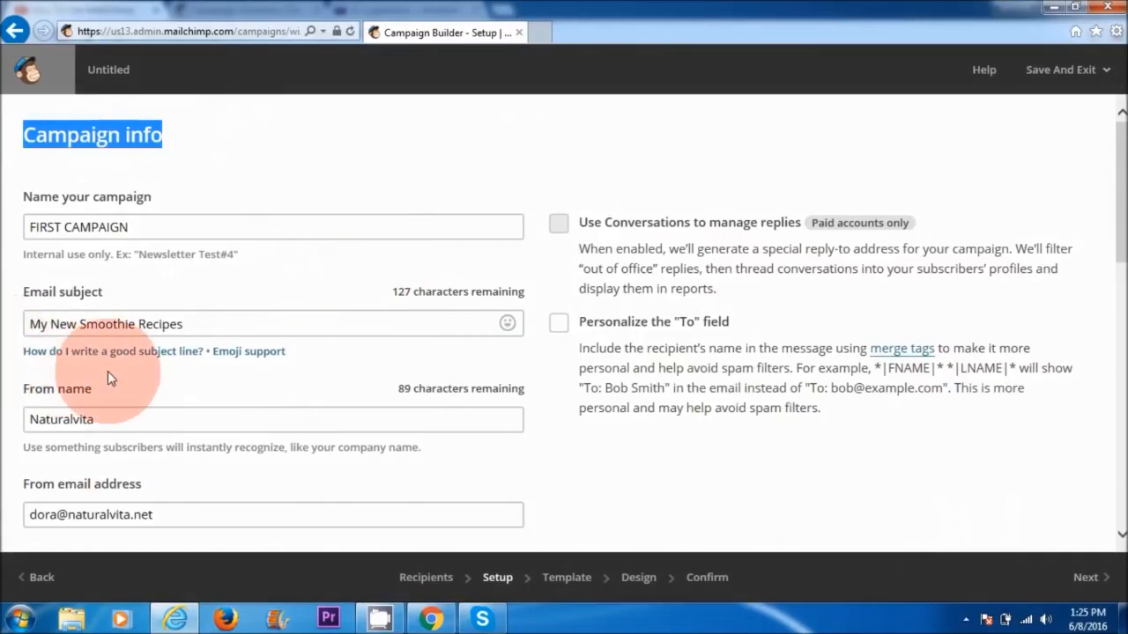
click(58, 333)
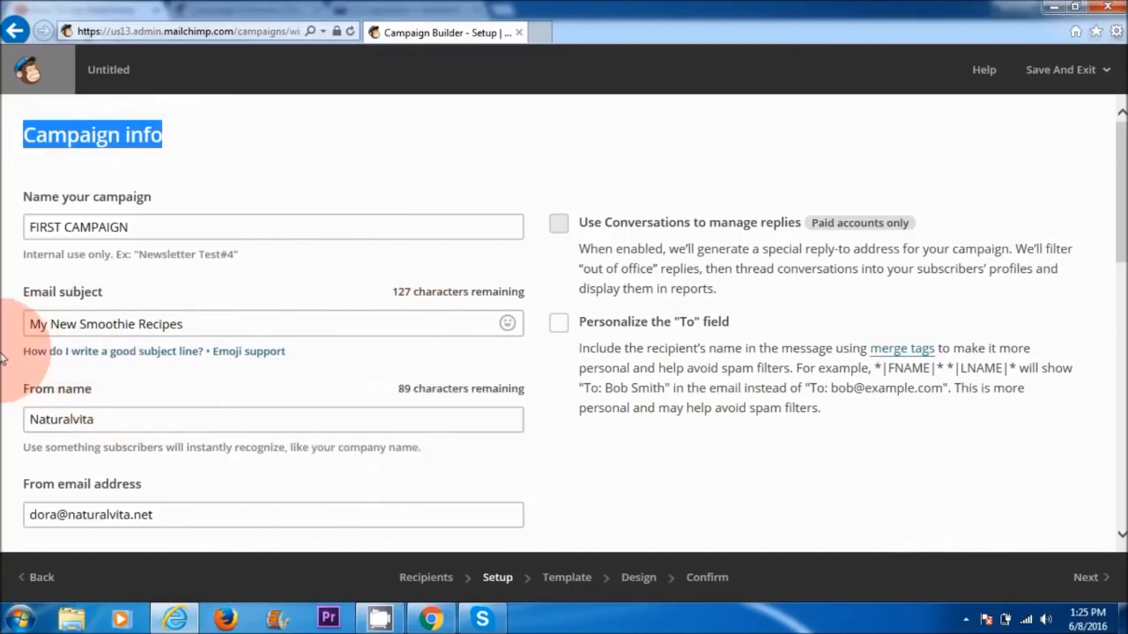
mouse_move(248, 351)
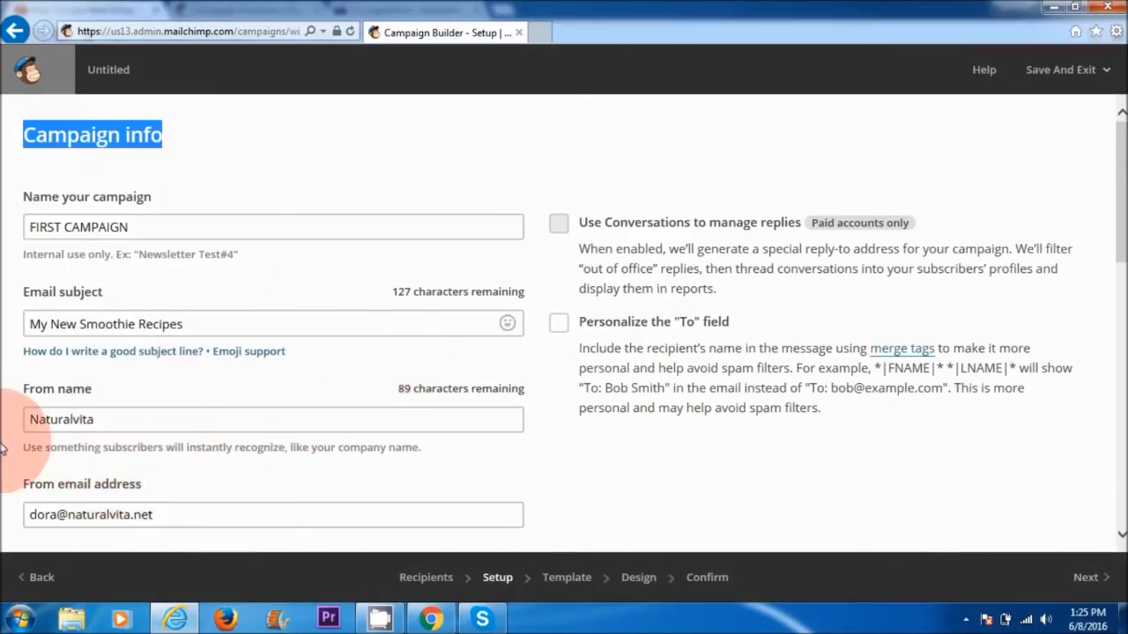
drag(1122, 249, 1126, 485)
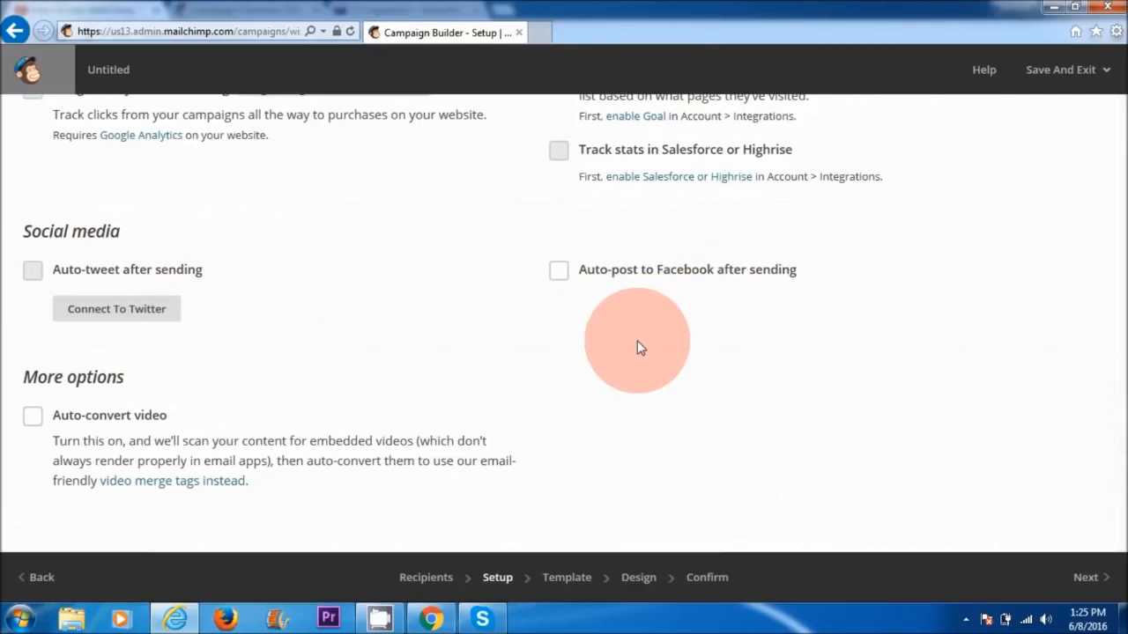
drag(1126, 390, 1126, 418)
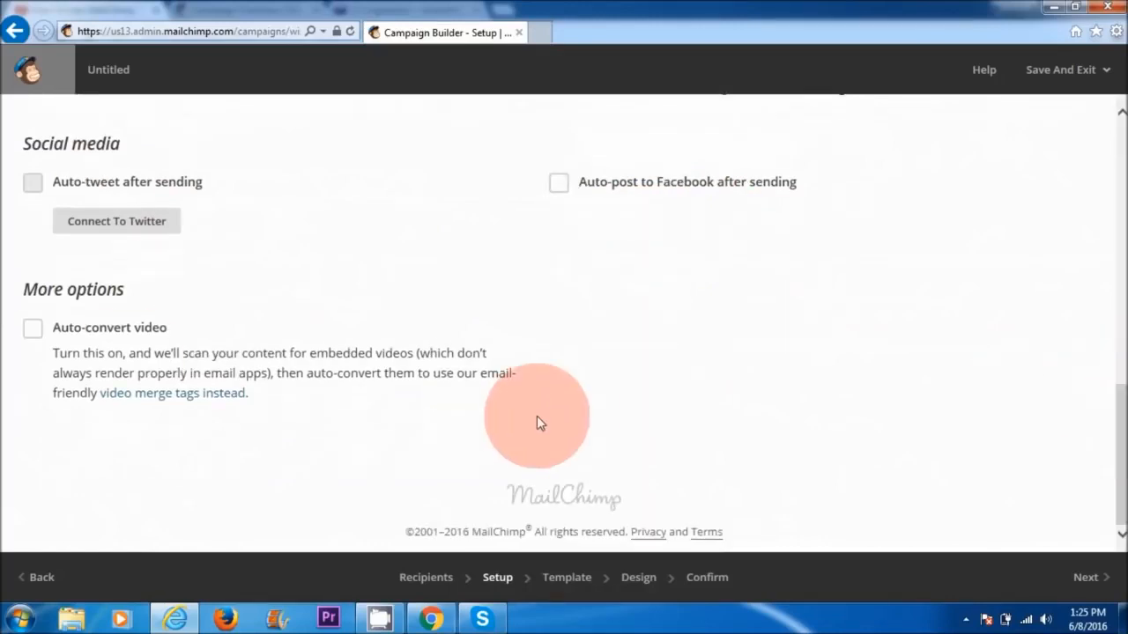
click(33, 331)
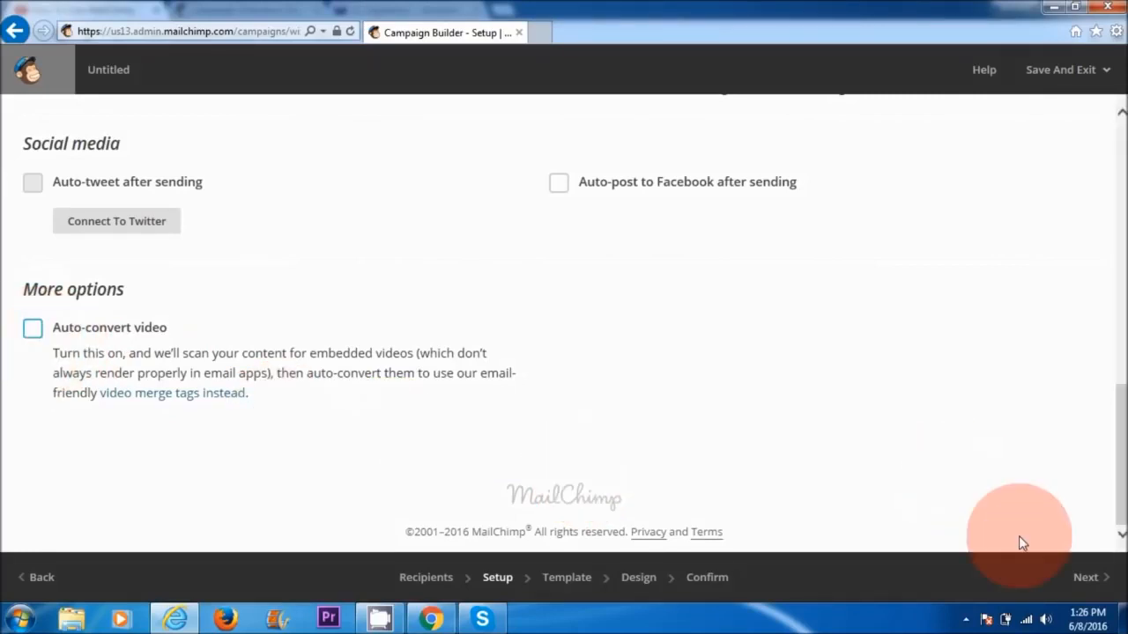
click(1085, 577)
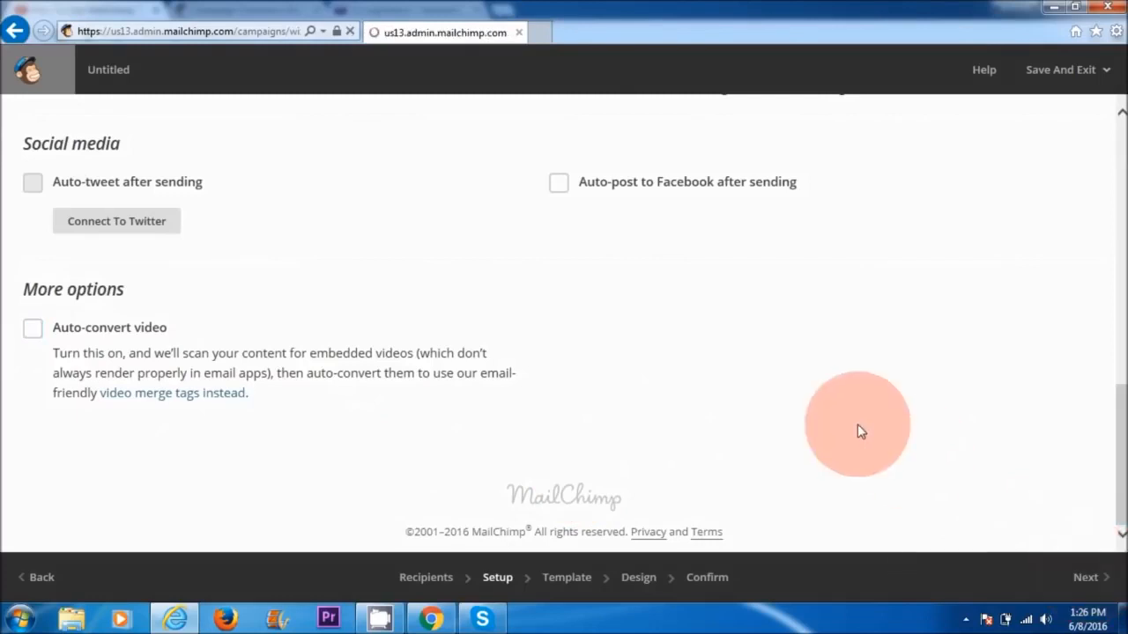
Step: Choose the saved template named Test for the campaign
mouse_move(1119, 159)
mouse_down()
mouse_move(1119, 458)
mouse_move(1119, 151)
mouse_up()
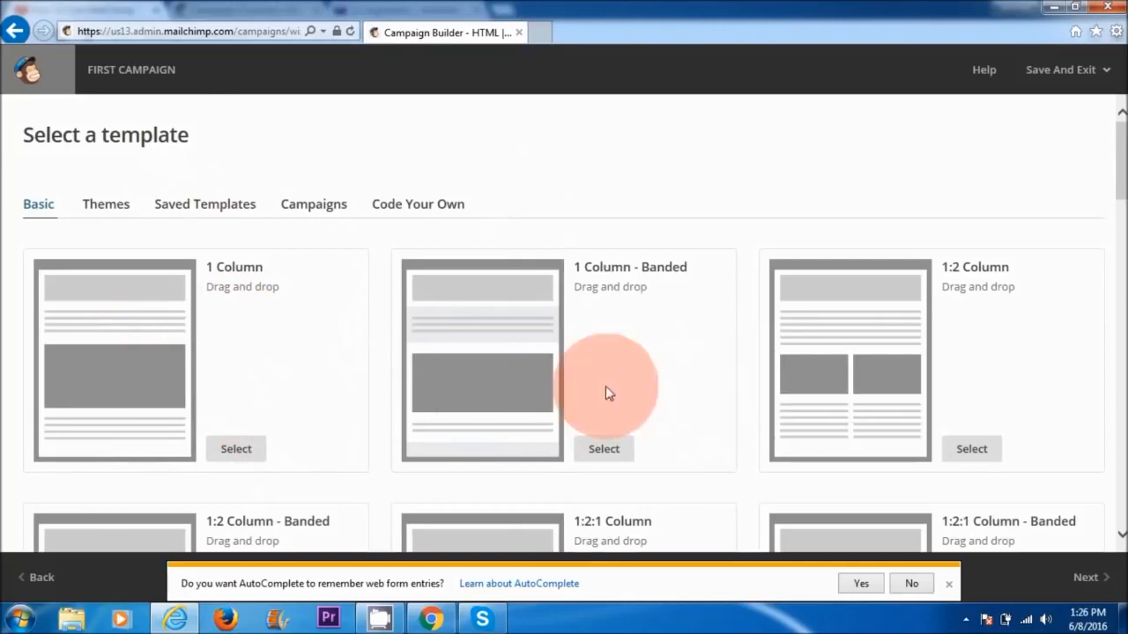
click(212, 212)
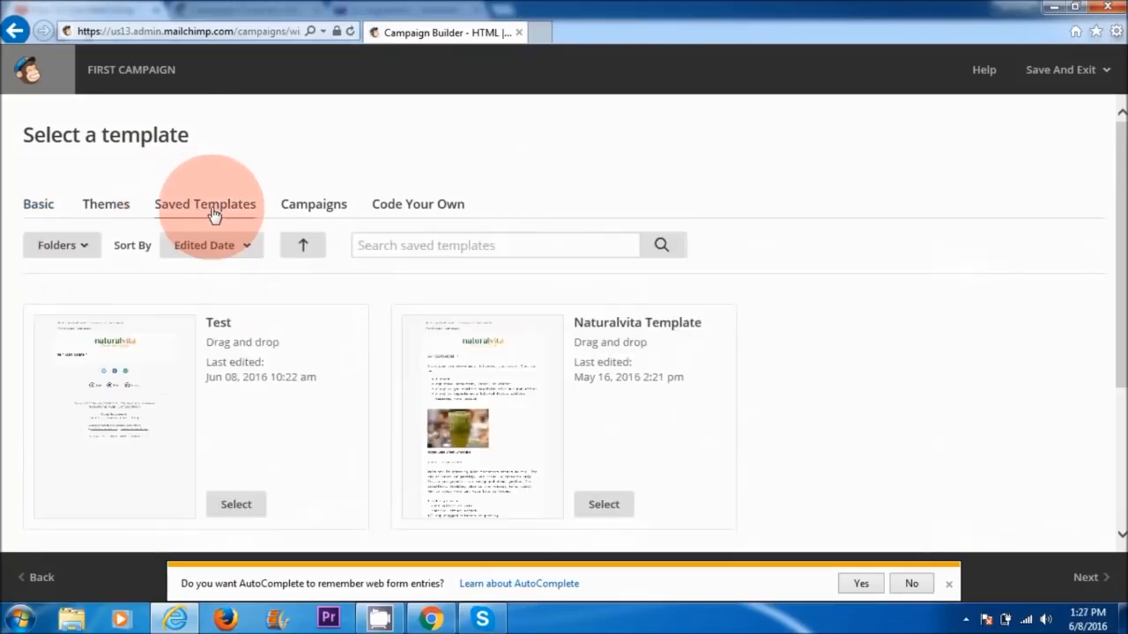
scroll(1114, 211, down, 1)
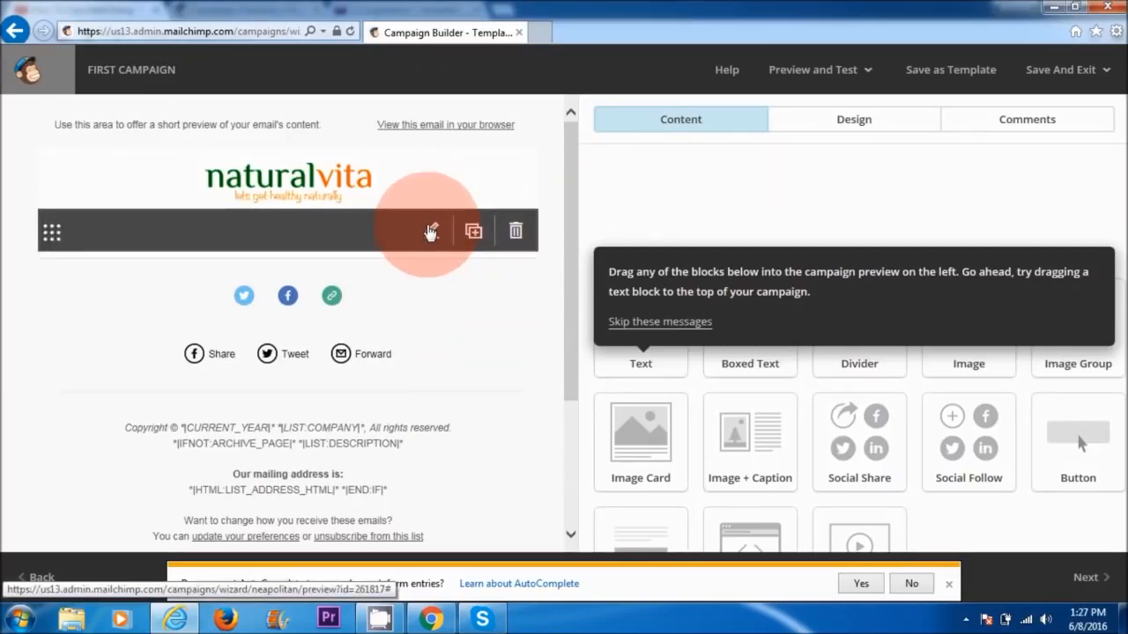
Step: Edit the text block below the logo to greet subscribers with "Hi" and the first-name merge tag *|FNAME|*
click(432, 232)
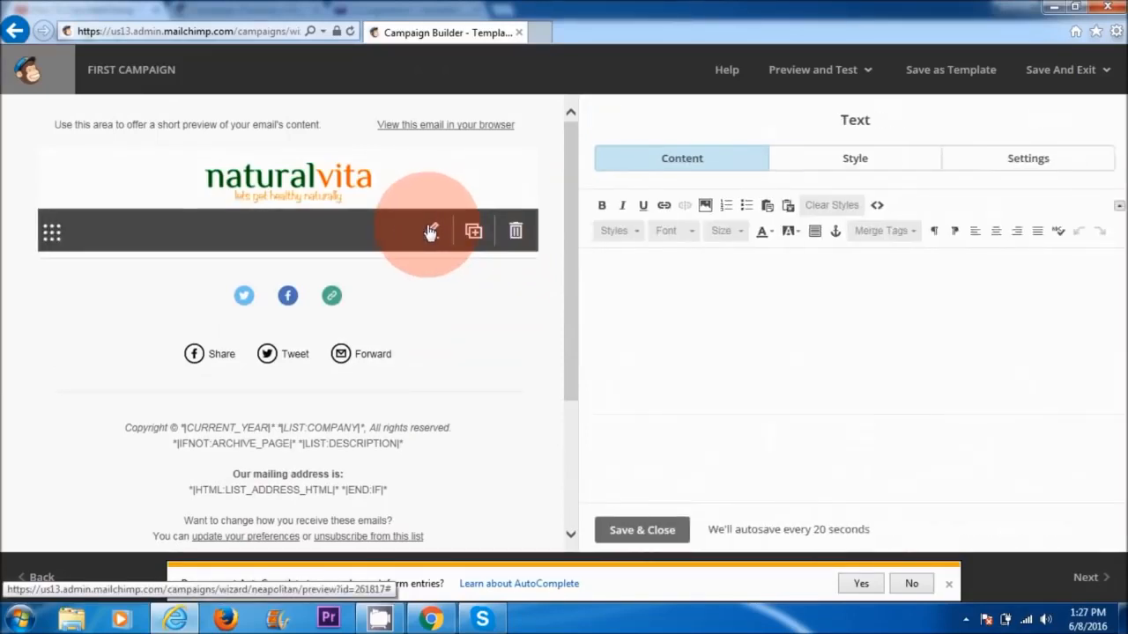
click(649, 279)
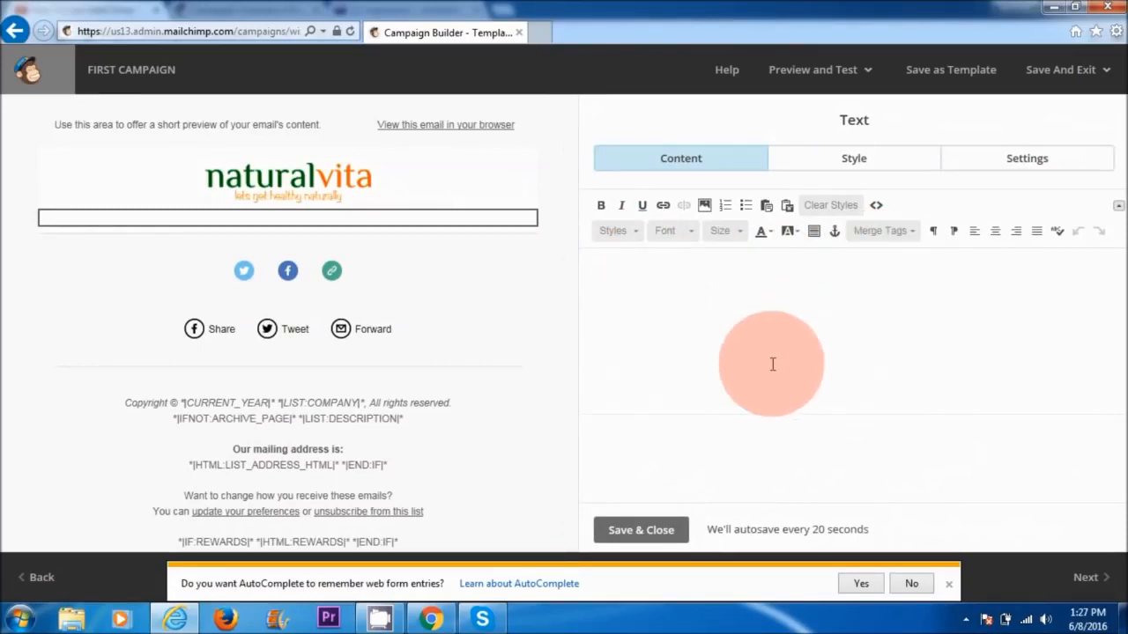
click(879, 231)
click(868, 311)
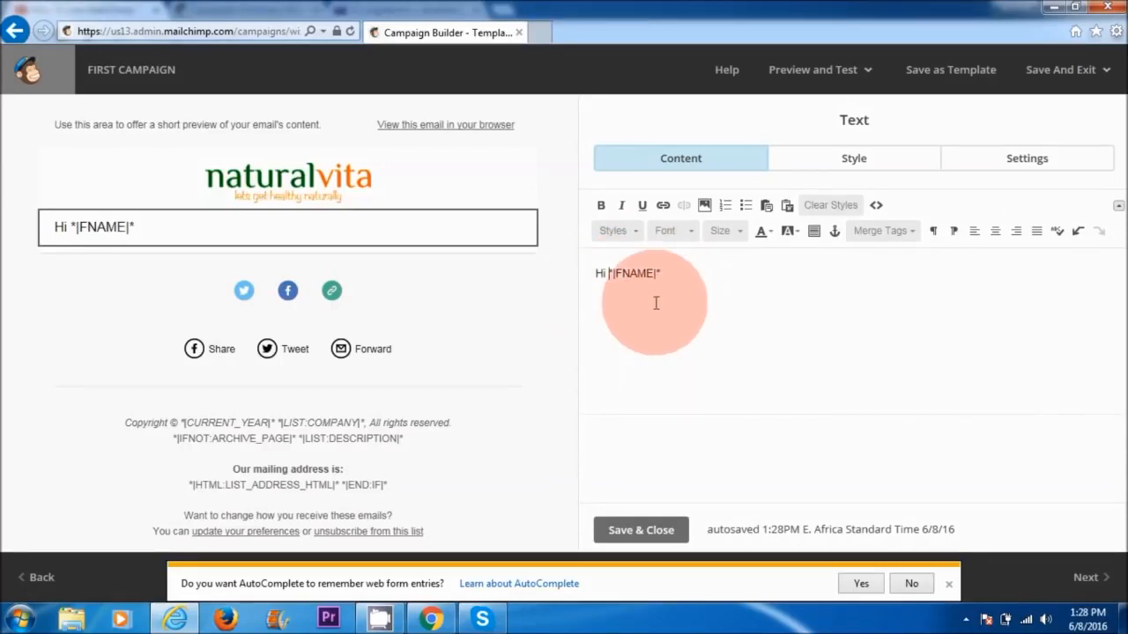
Step: Add the smoothie article text beginning "Smoothies can serve many different functions. They can be:" below the greeting, separated by a blank line
click(659, 324)
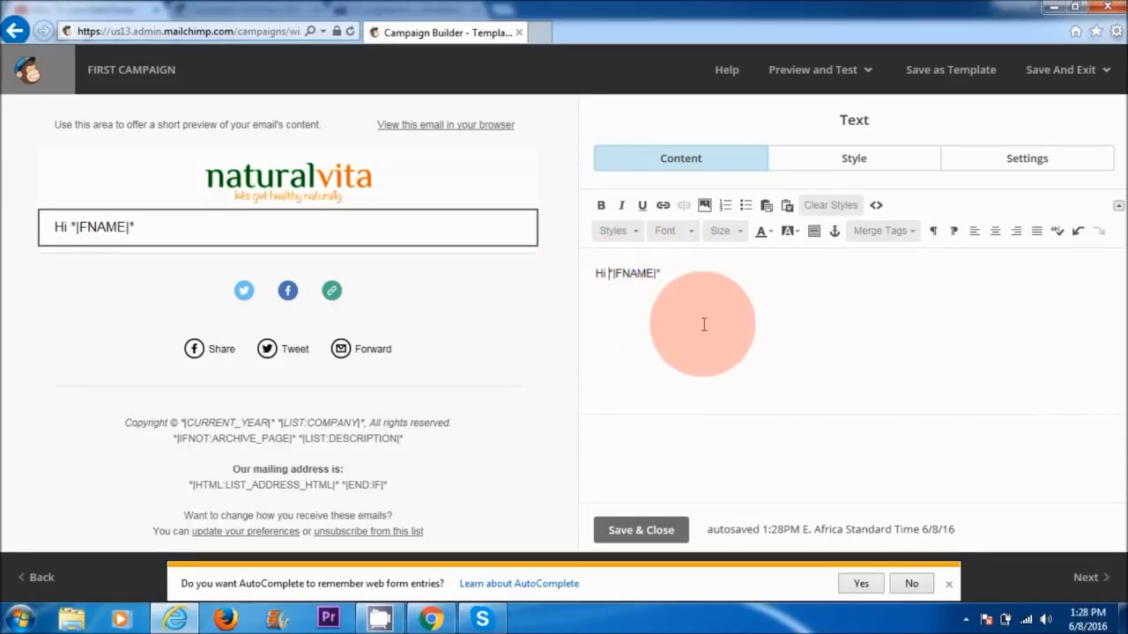
key(Return)
key(Return)
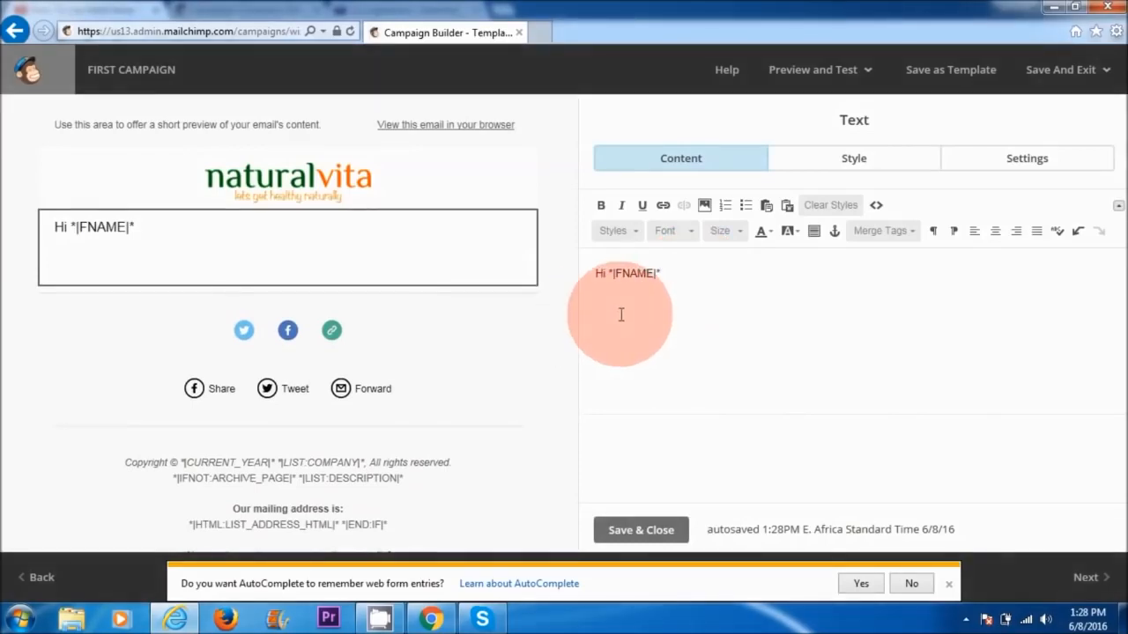
text(Smoothies can serve many different functions. They can be: A snack Any meal: breakfast, lunch, or dinner A way to get maximum nutrition with minimum effort A way to experience a beloved flavor without damaging your health I have used smoothies in the past to conduct a 5-day reset by having 3 smoothies per day, with additional foods like sauerkraut and kefir (rich in probiotics). I call this a "reset" because it helps reset your palate, conquer your food cravings, and even out your energy. Here are four smoothies that are super scrumptious and provide great nourishment too. We’ll start with the healthiest—it makes a perfect breakfast.)
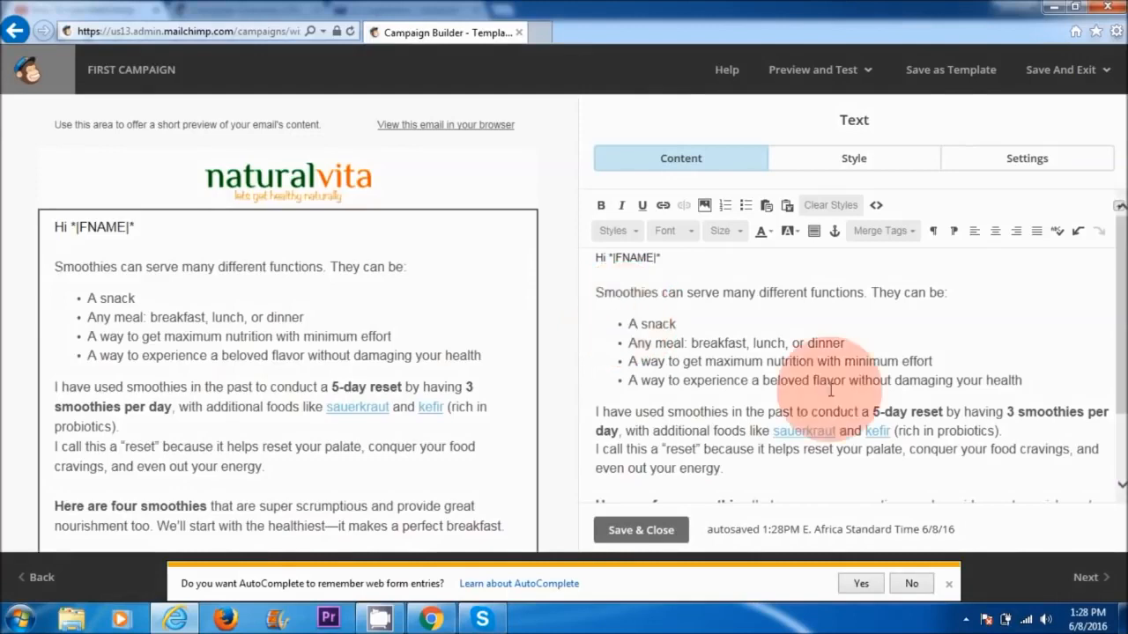
Step: Upload the image vcm_s_kf_repr_752x690 from the anti inflammatory juice folder for placement at the end of the text
scroll(626, 466, down, 2)
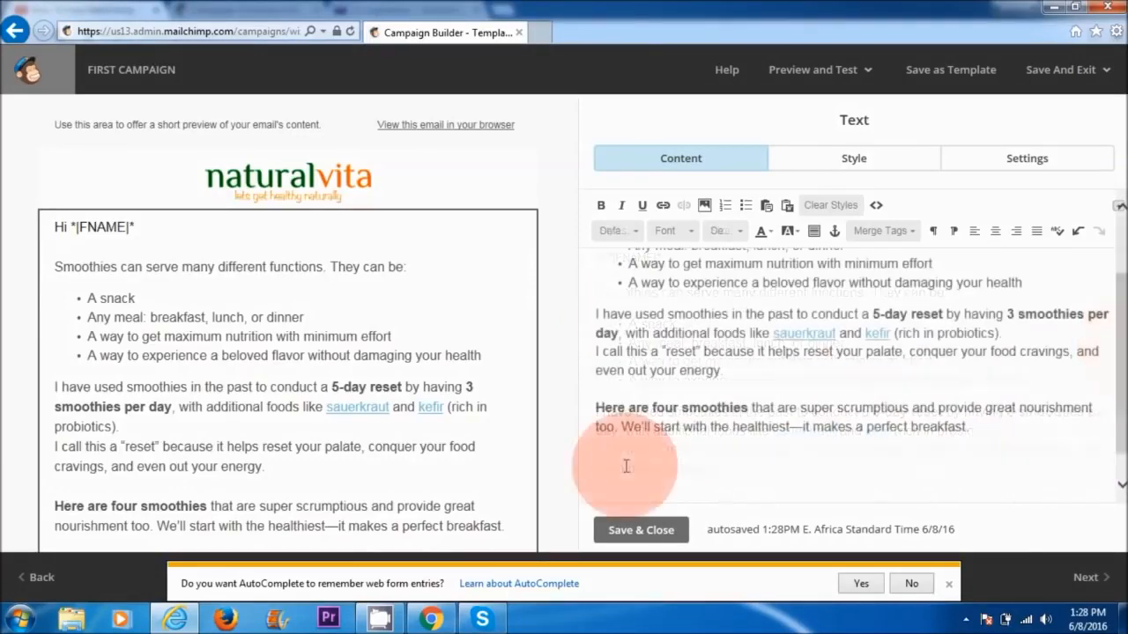
click(704, 206)
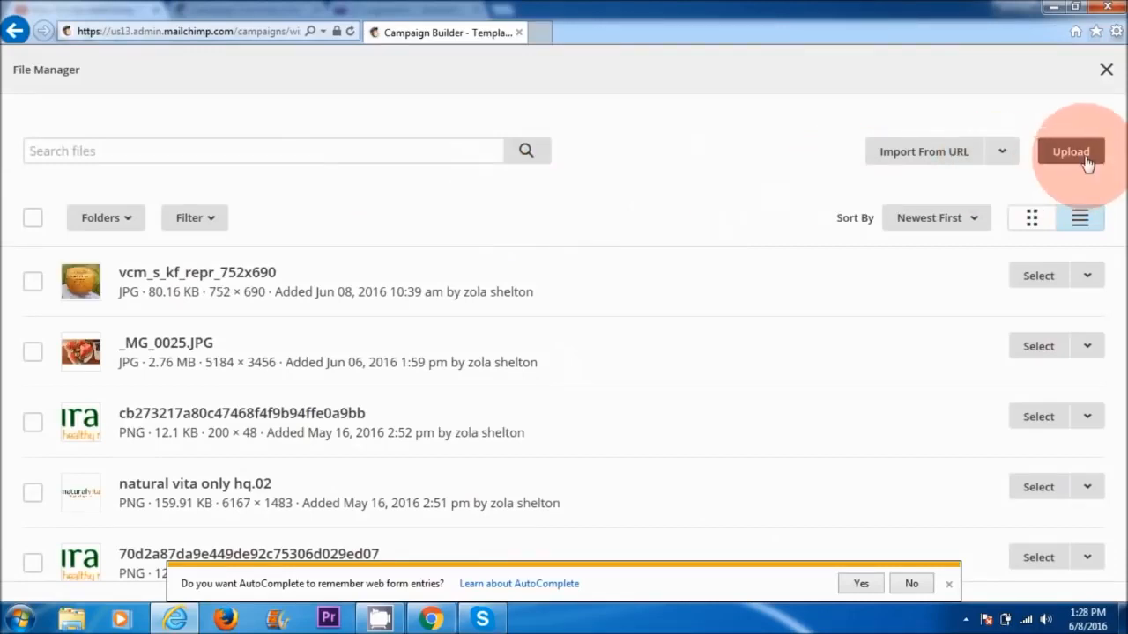
click(1070, 153)
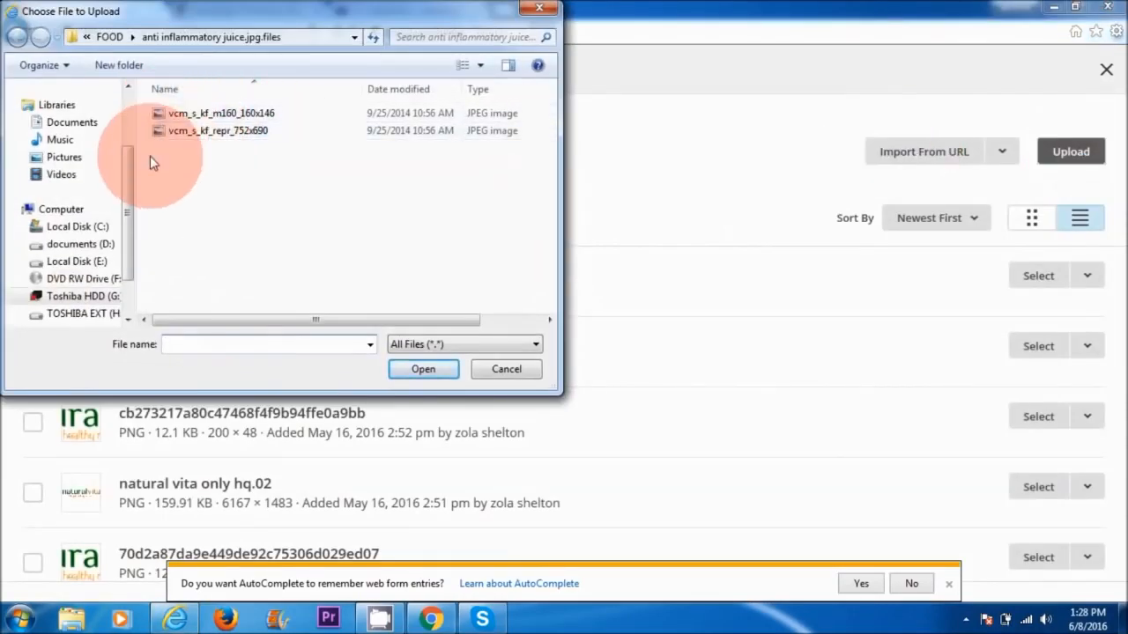
click(215, 139)
click(412, 367)
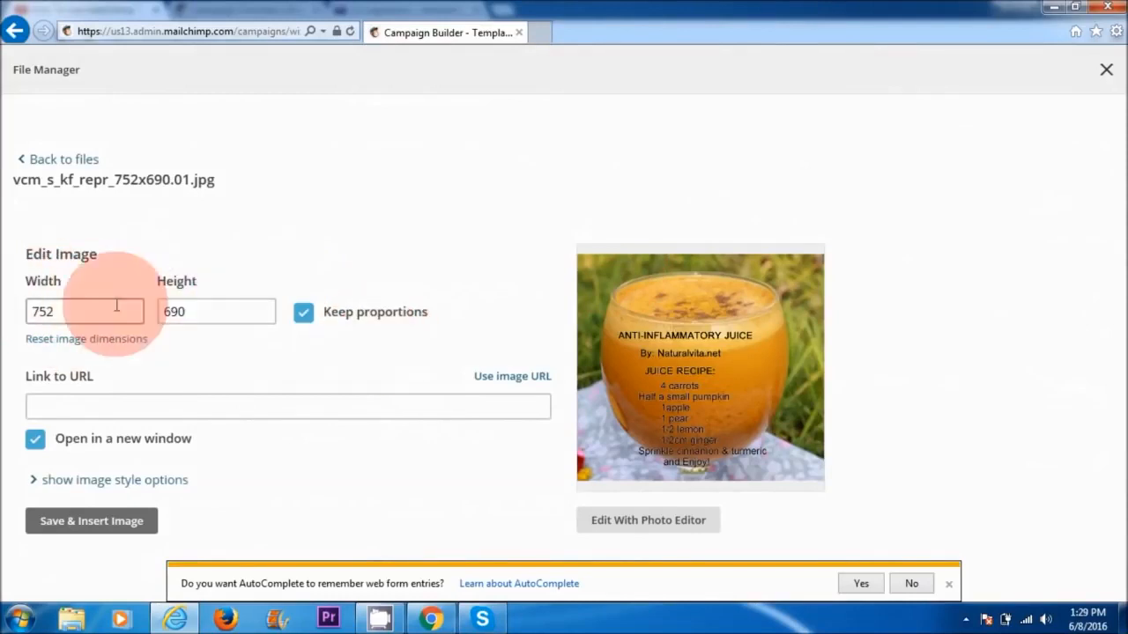
Step: Set the uploaded image's width to 300 with proportions kept, leave its link empty, and insert it into the text
drag(62, 310, 18, 314)
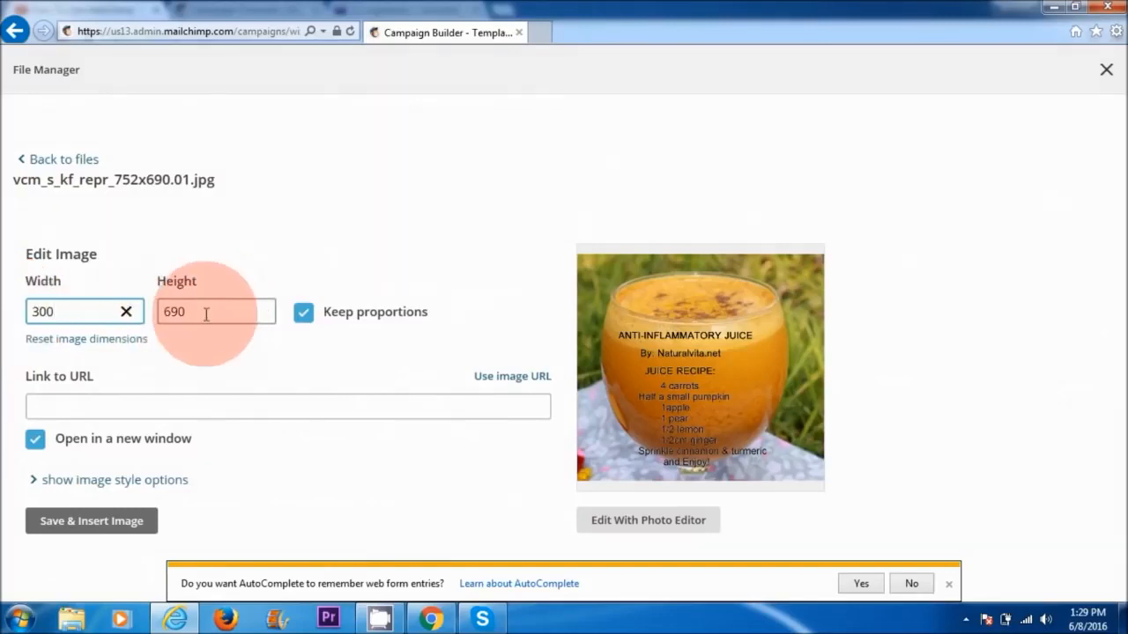
click(133, 408)
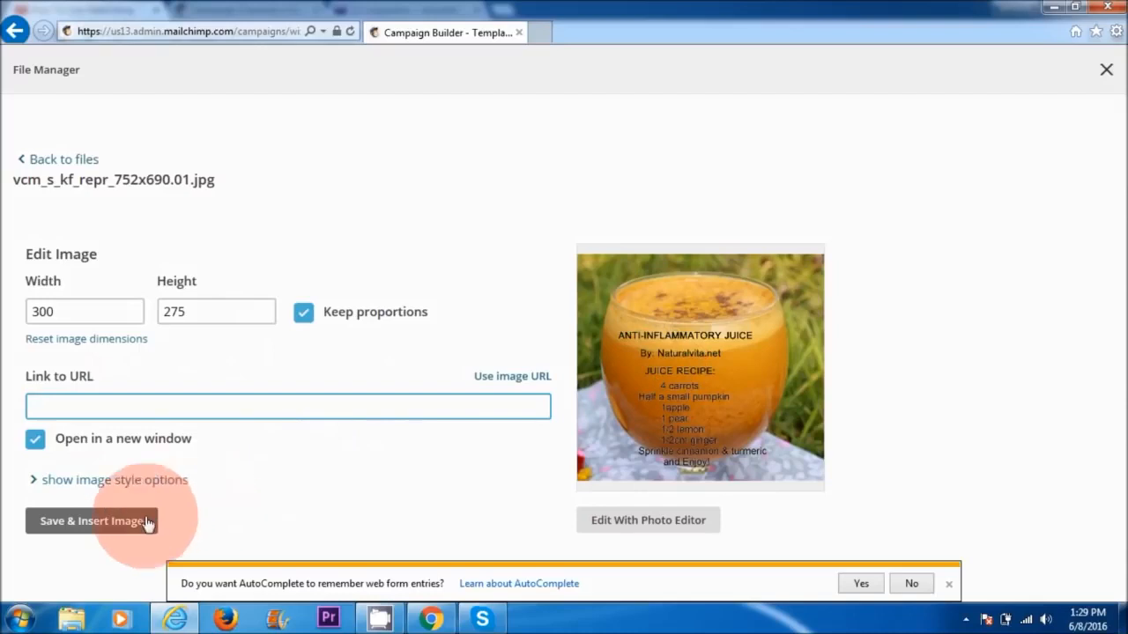
click(78, 523)
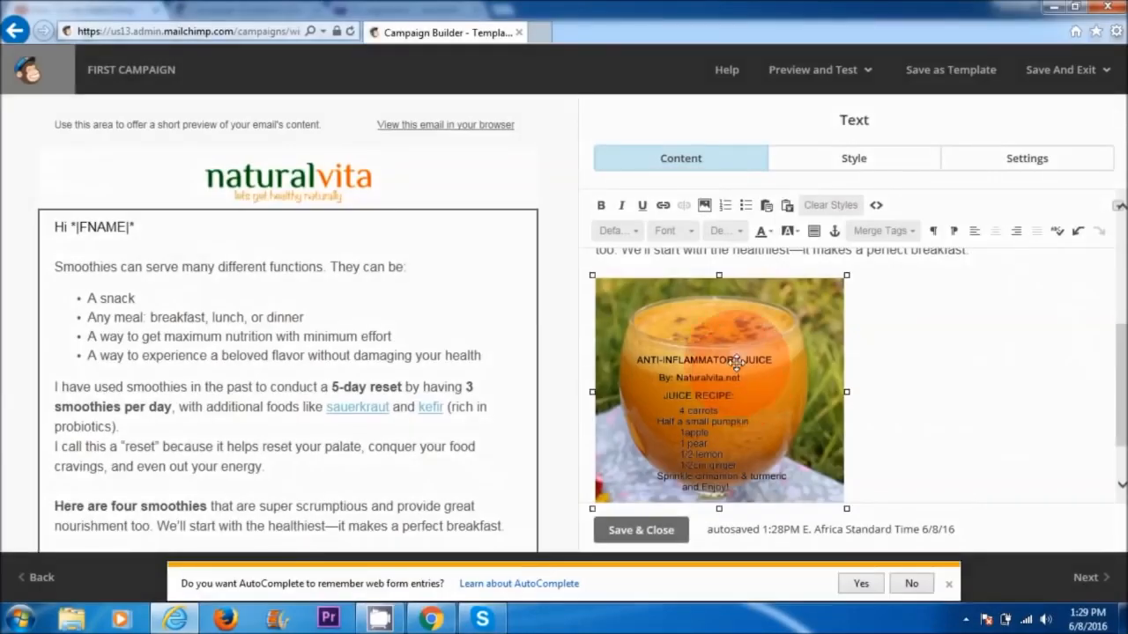
Step: Start a web link for the juice image, then switch to Chrome and copy the address of the "My Delicious New Smoothie Recipes" blog post
click(663, 205)
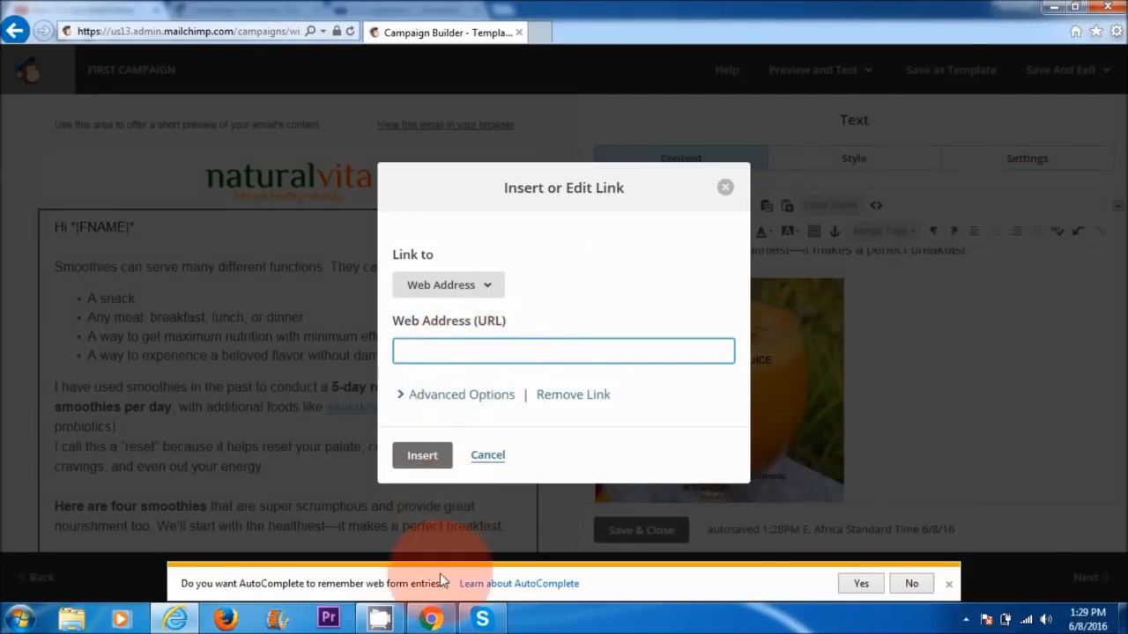
click(432, 621)
scroll(805, 209, down, 7)
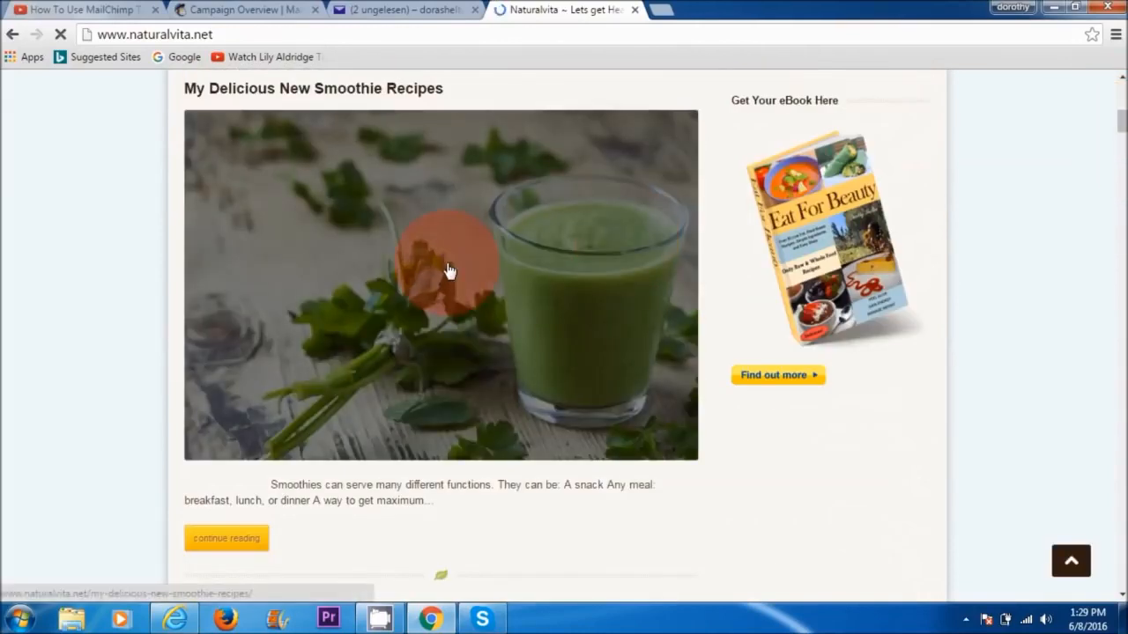
click(448, 270)
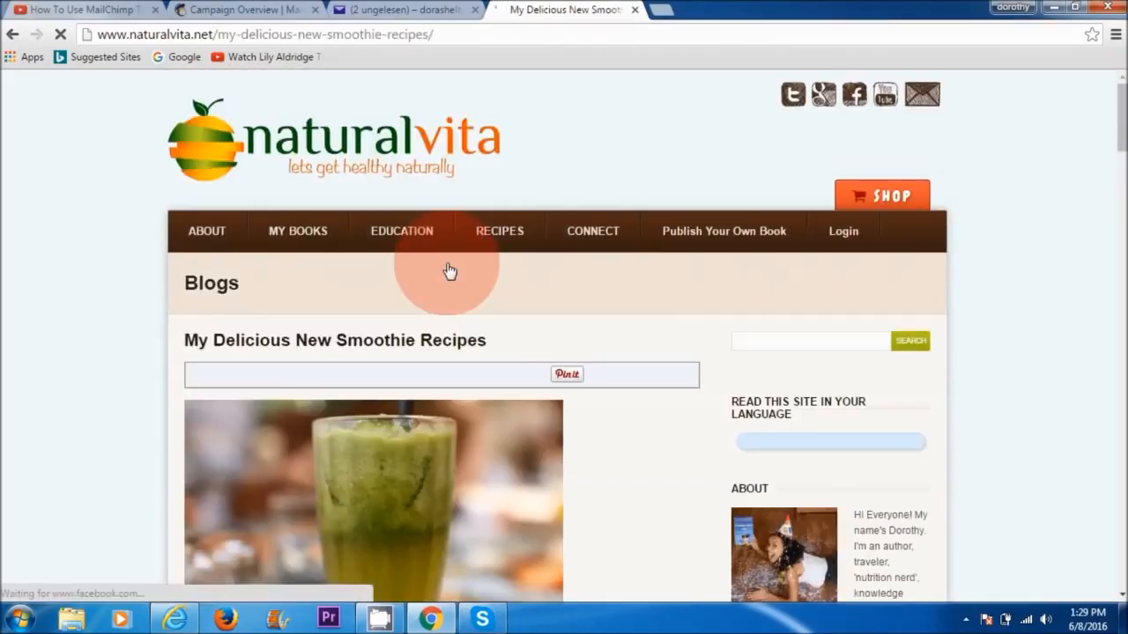
click(445, 35)
right_click(446, 38)
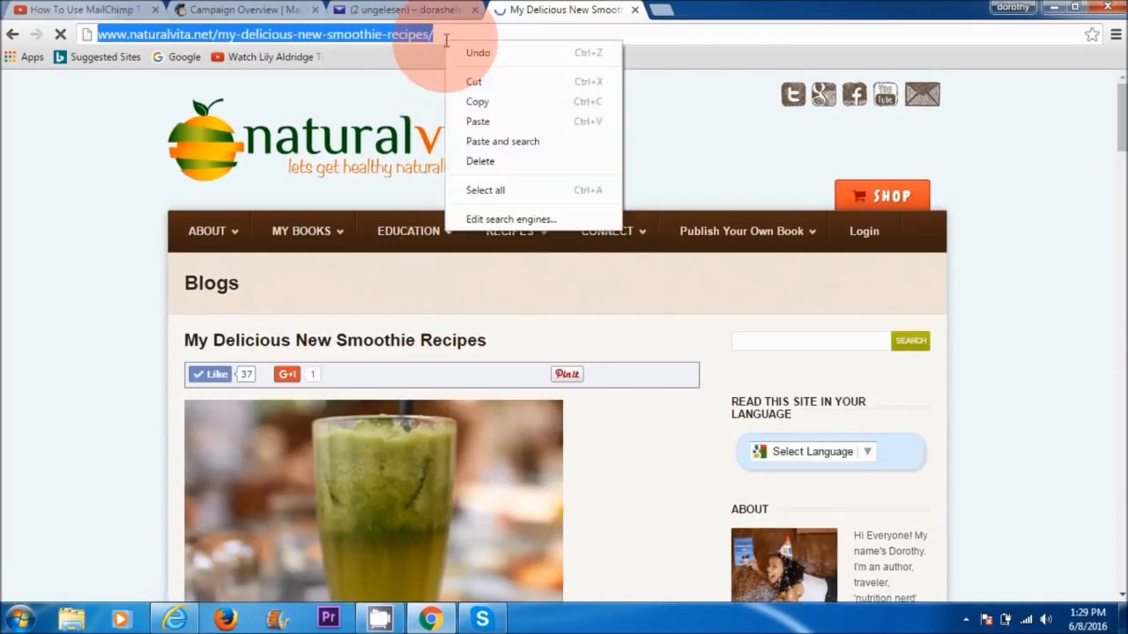
click(464, 102)
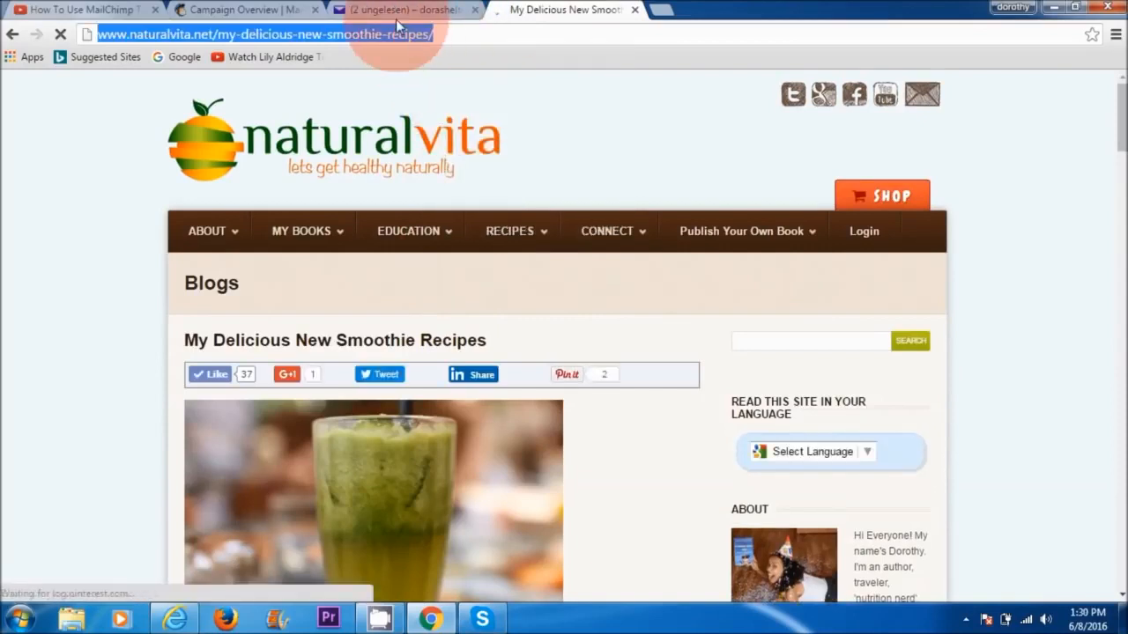
click(175, 618)
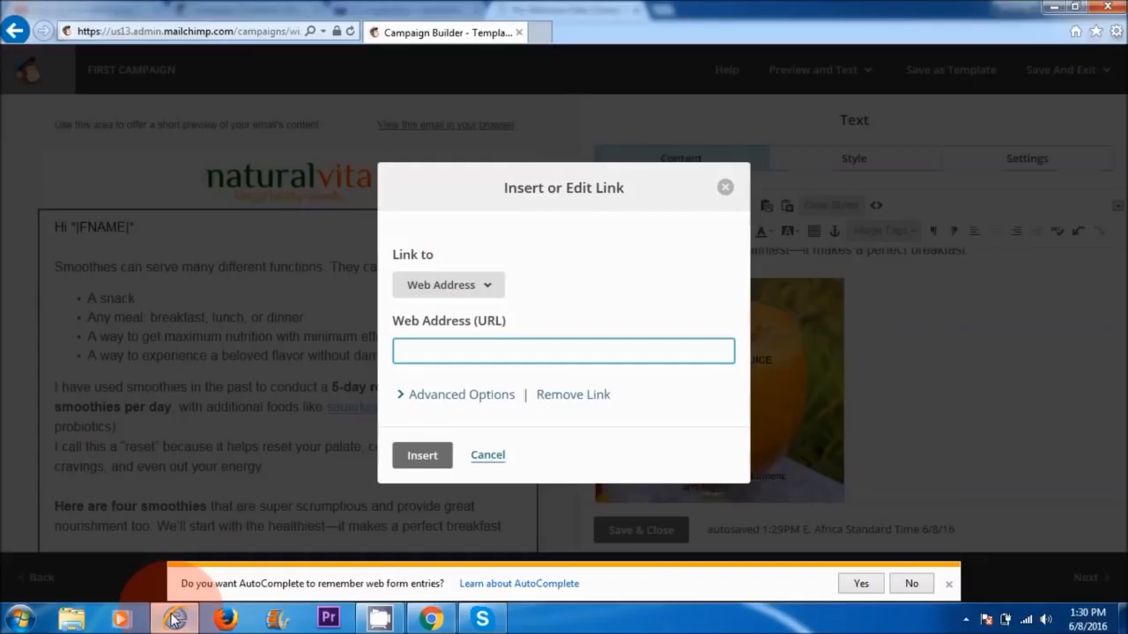
text(http://naturalvita.net/my-delicious-view-smoothie-recipes/)
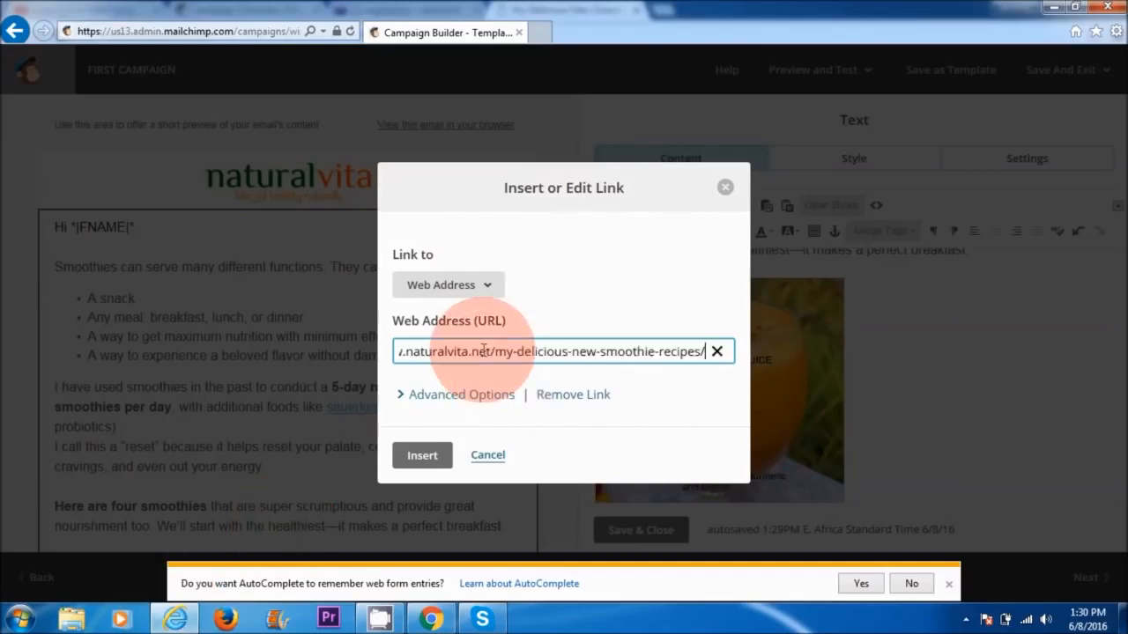
click(422, 454)
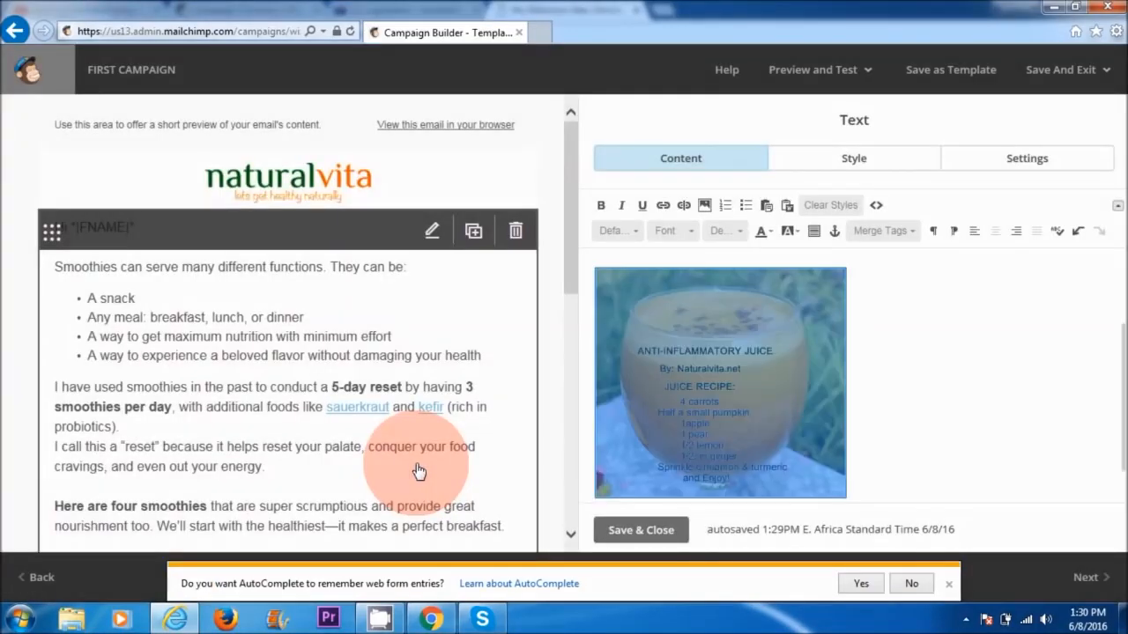
Step: Make the closing phrase "it makes a perfect breakfast." in the text block bold, italic and underlined
click(893, 357)
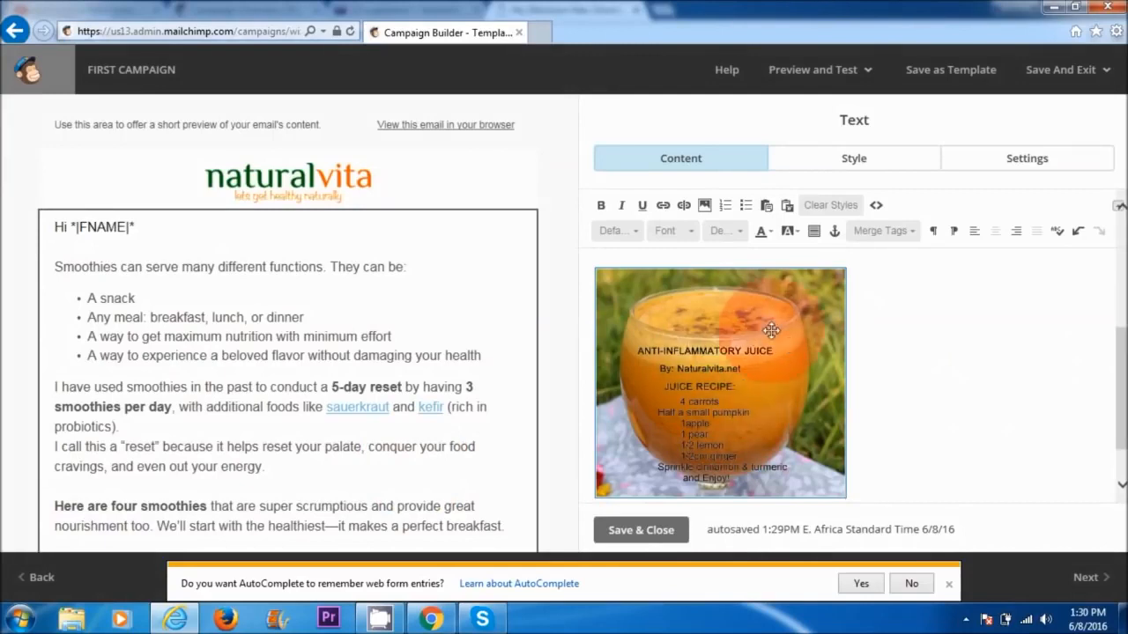
drag(1118, 407, 1117, 308)
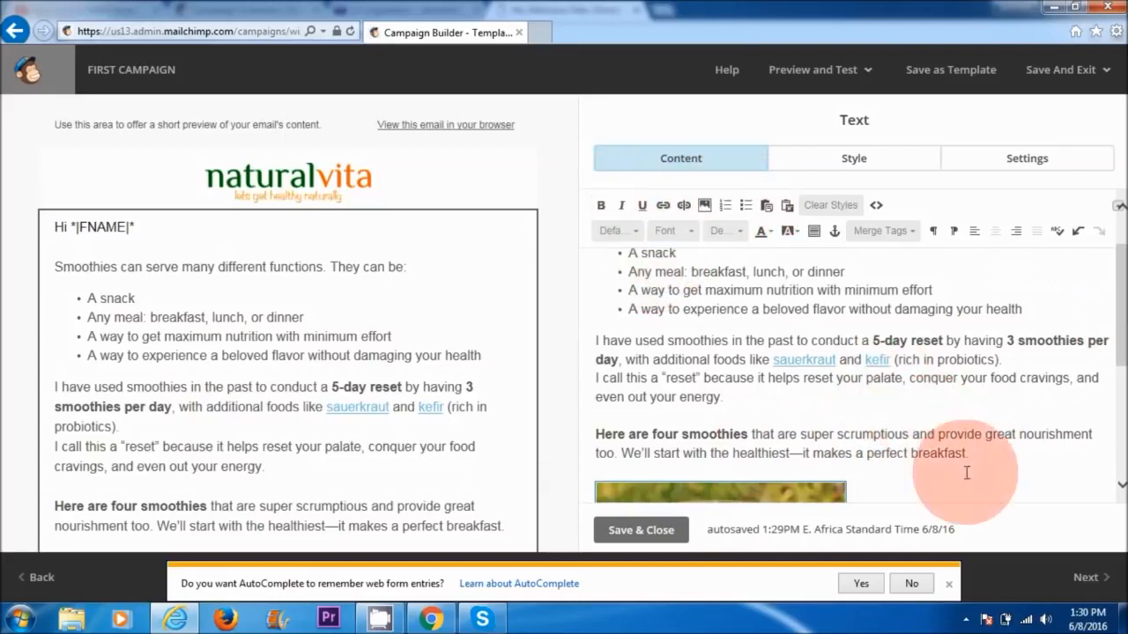
drag(973, 454, 800, 456)
click(601, 206)
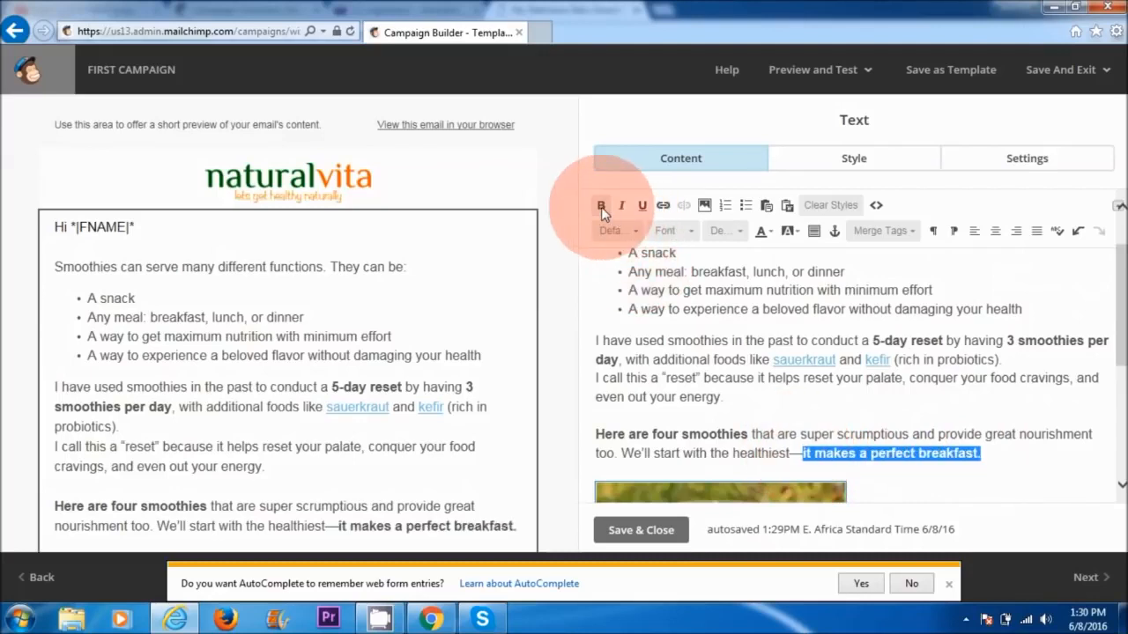
click(621, 207)
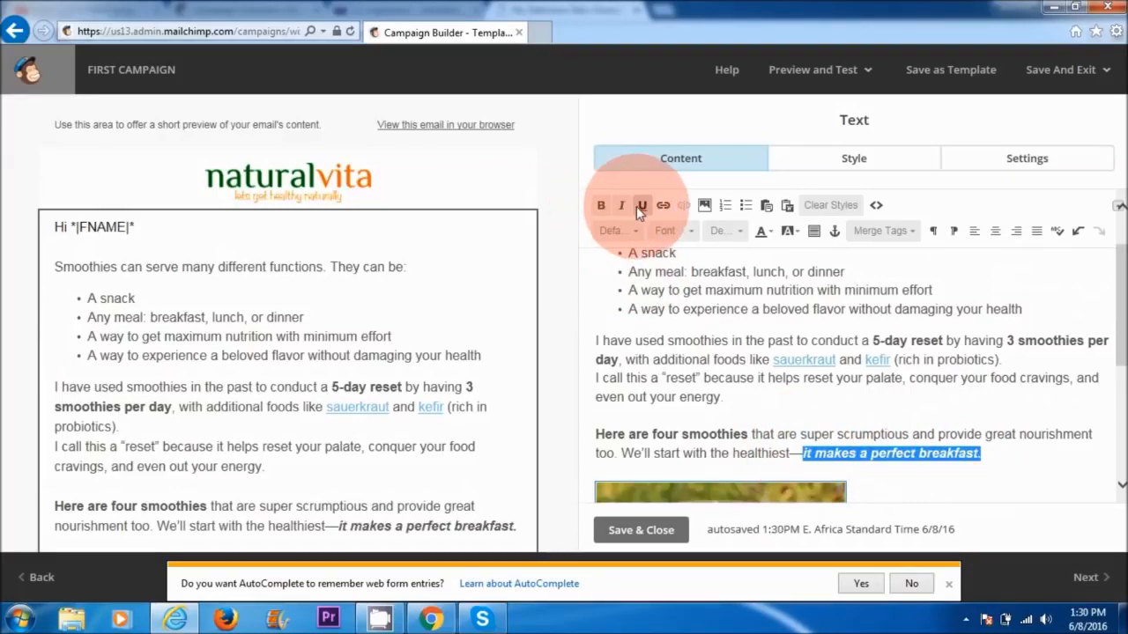
Step: Colour the phrase "it makes a perfect breakfast." red on a black background, then save and close the text block
click(771, 232)
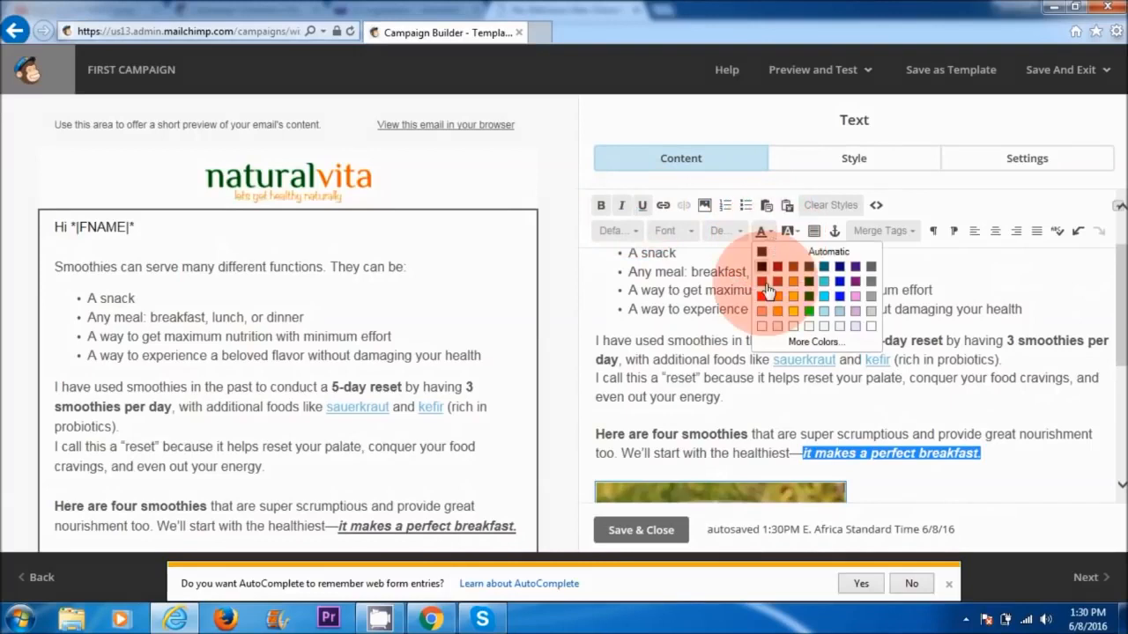
click(763, 298)
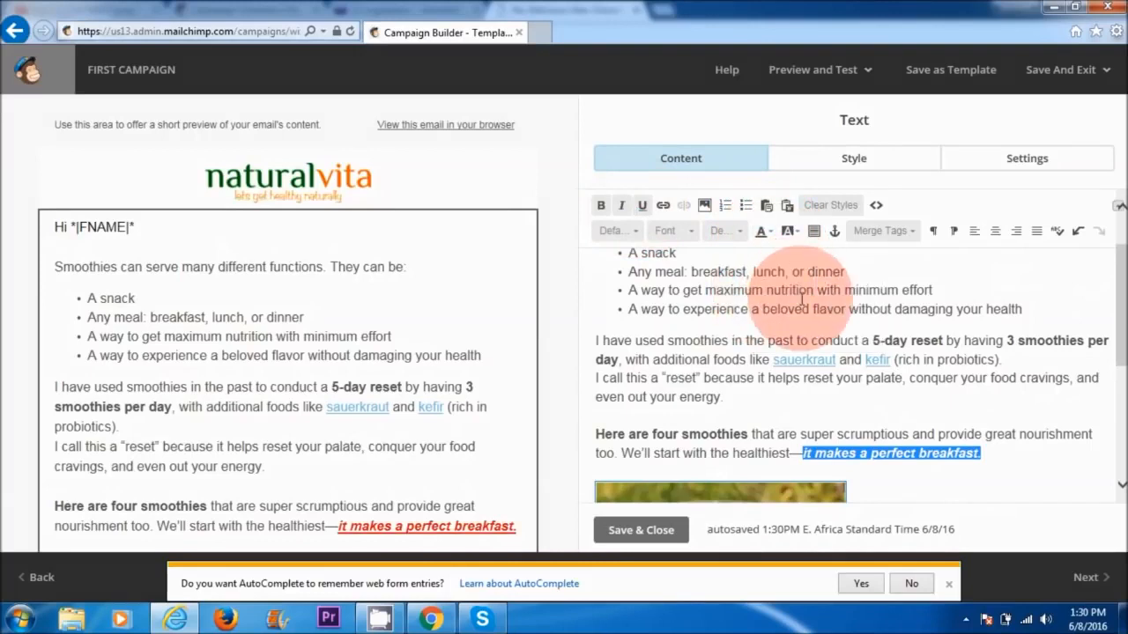
click(793, 232)
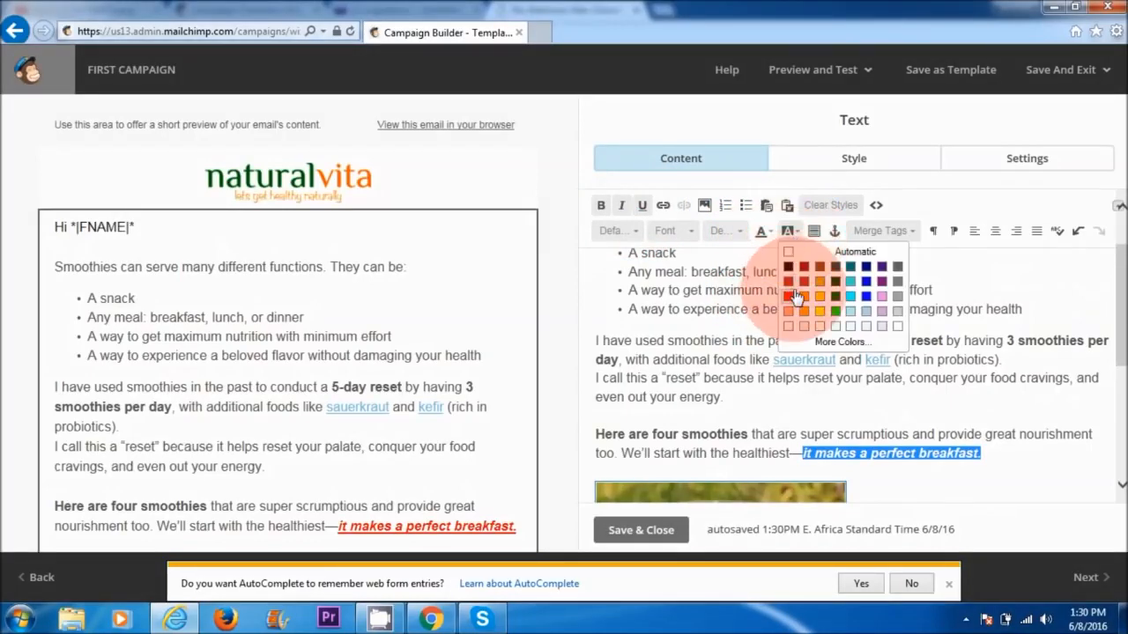
click(788, 266)
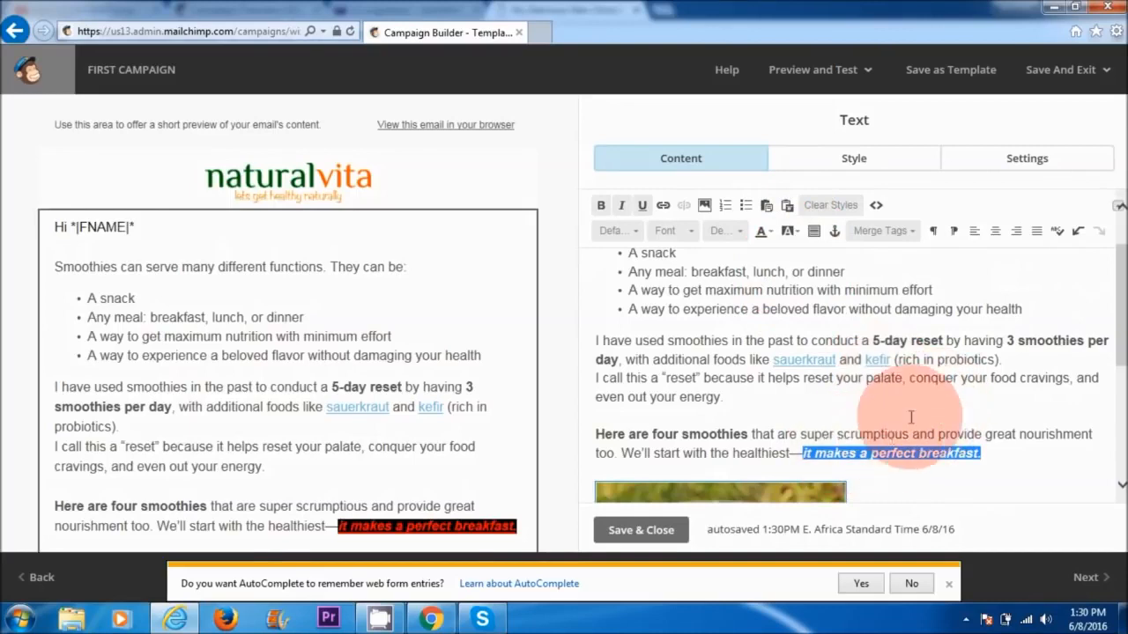
click(890, 447)
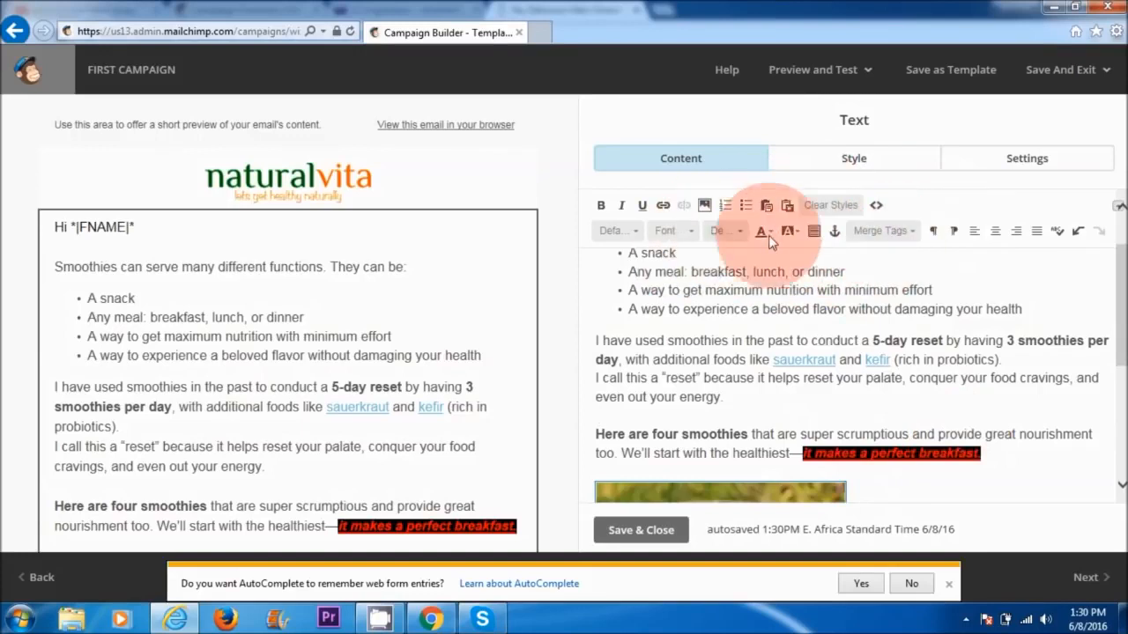
drag(1120, 374, 1120, 453)
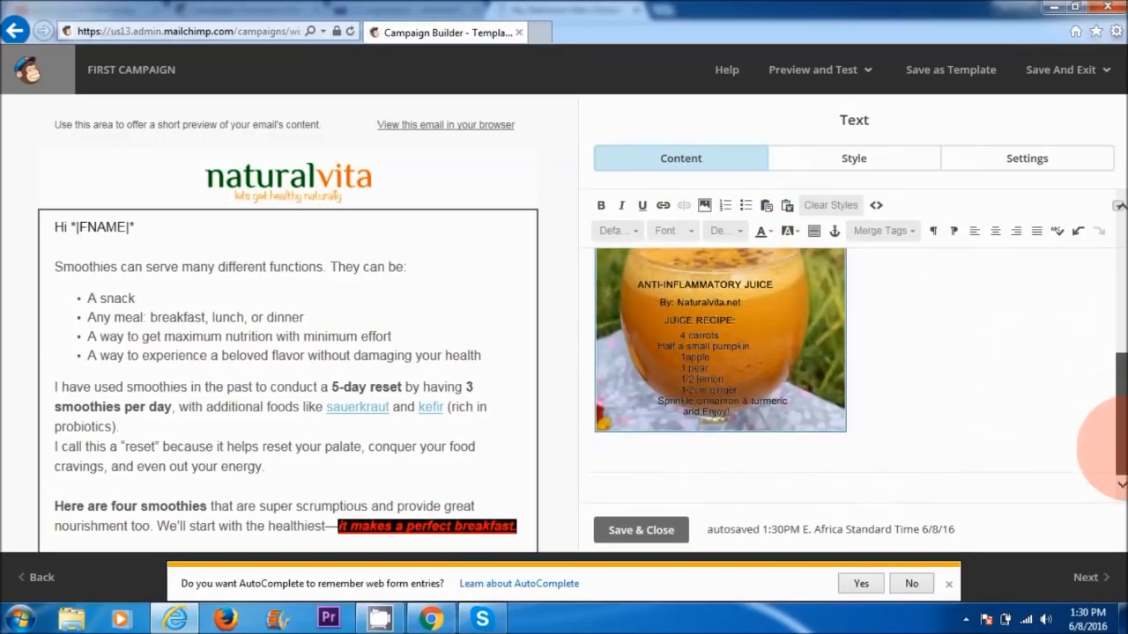
click(641, 531)
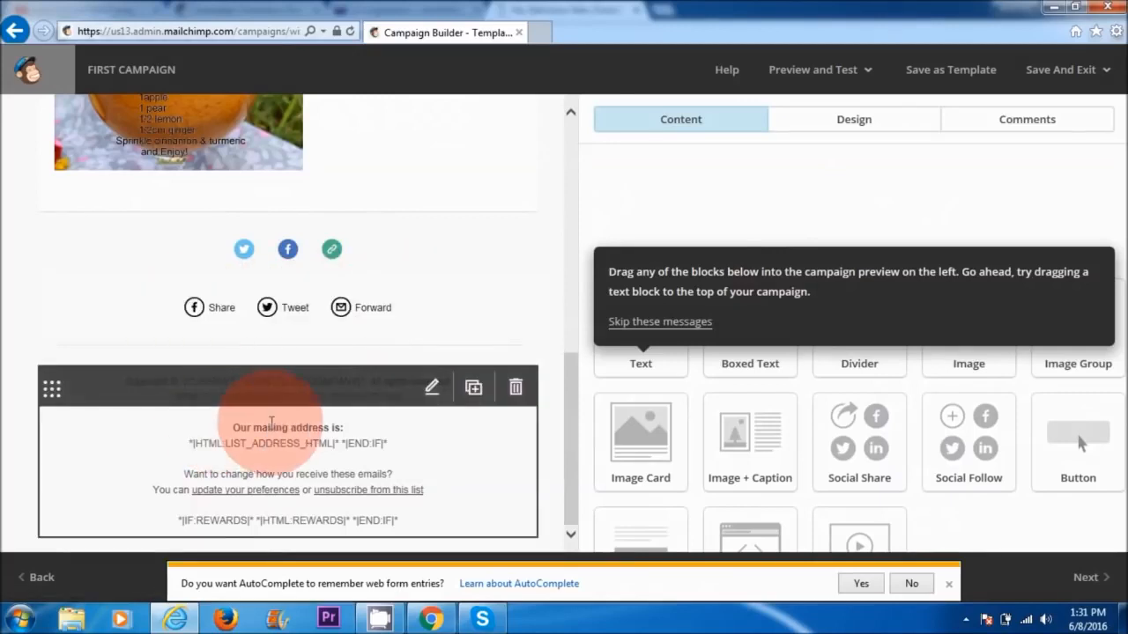
Step: Open the email's footer block to check its copyright, mailing address and unsubscribe content, and close it again
click(403, 444)
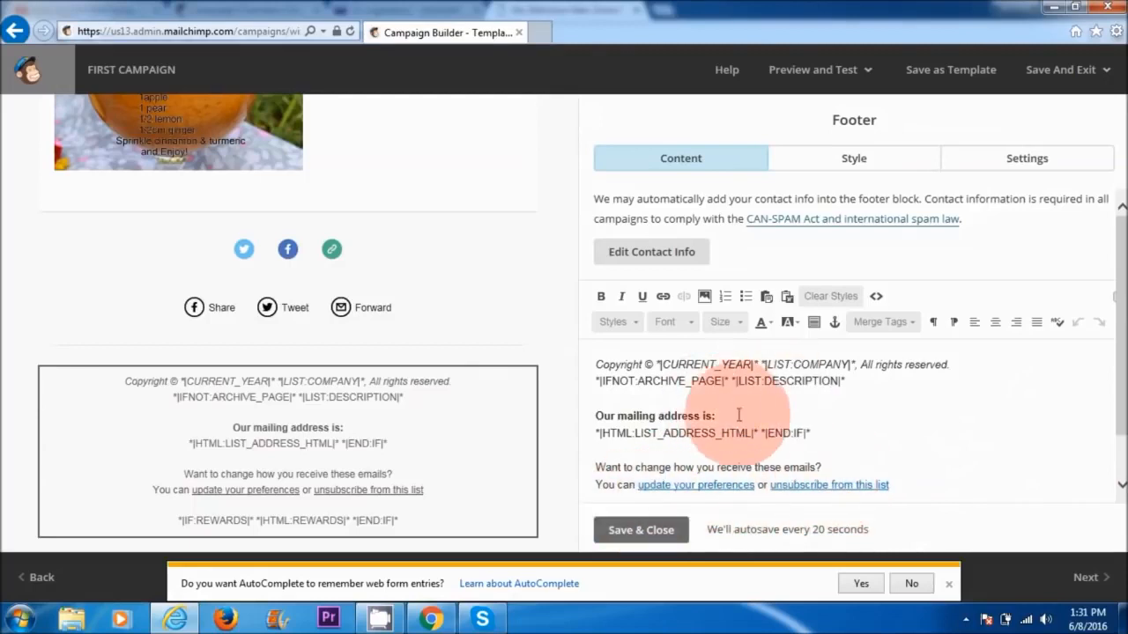
click(640, 531)
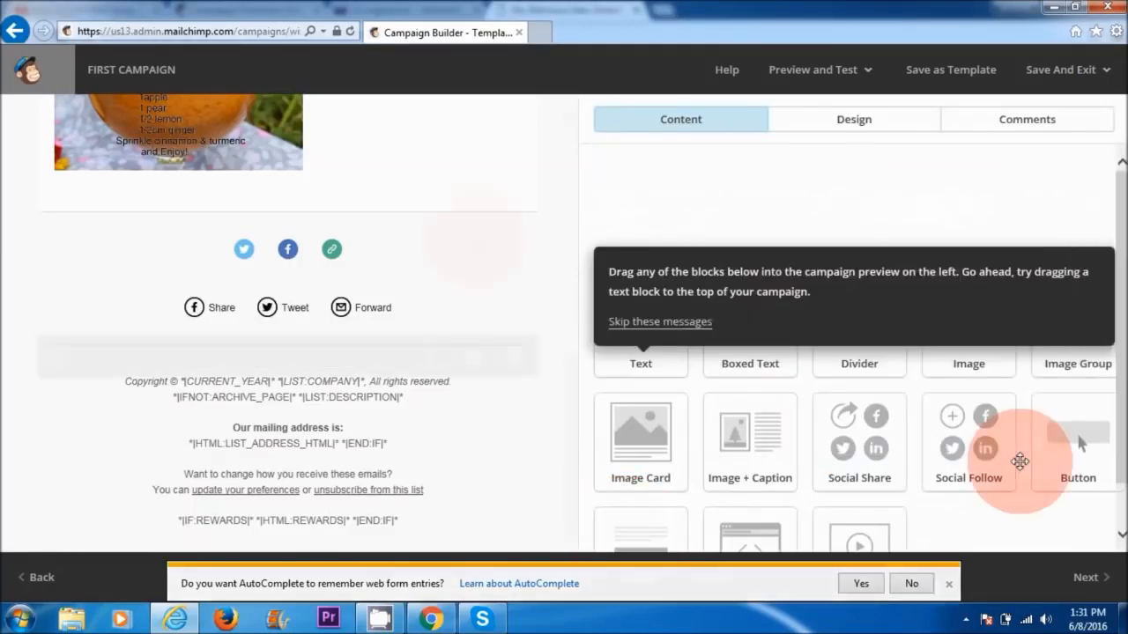
drag(574, 370, 568, 210)
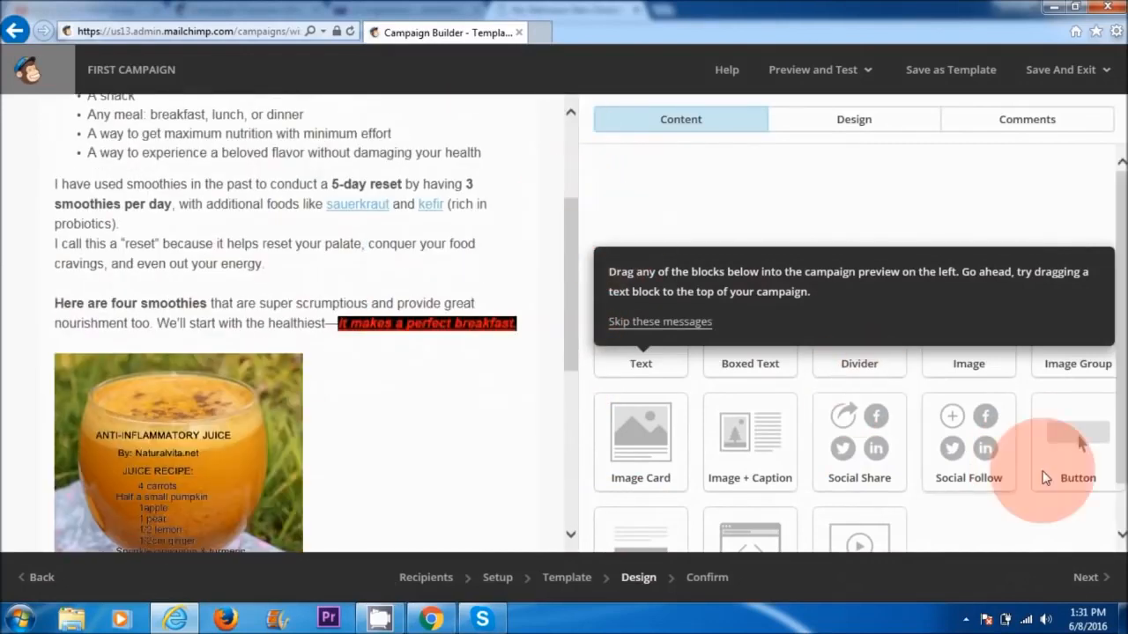
Step: Advance to the campaign's confirmation checklist and choose to resolve the default text content problem
click(1089, 578)
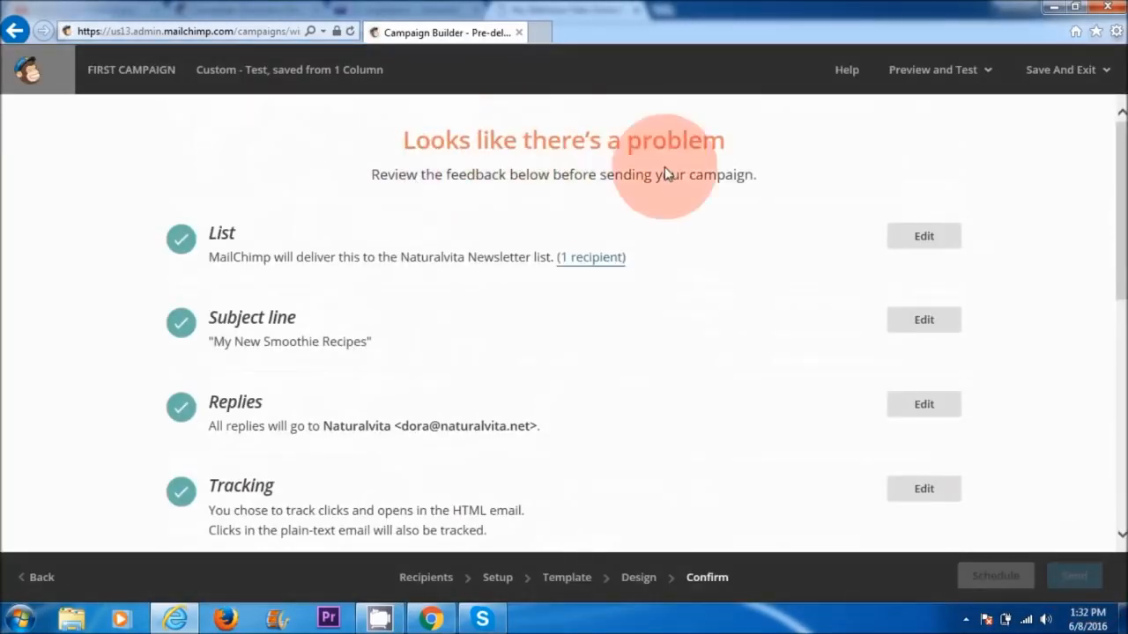
drag(1119, 212, 1119, 349)
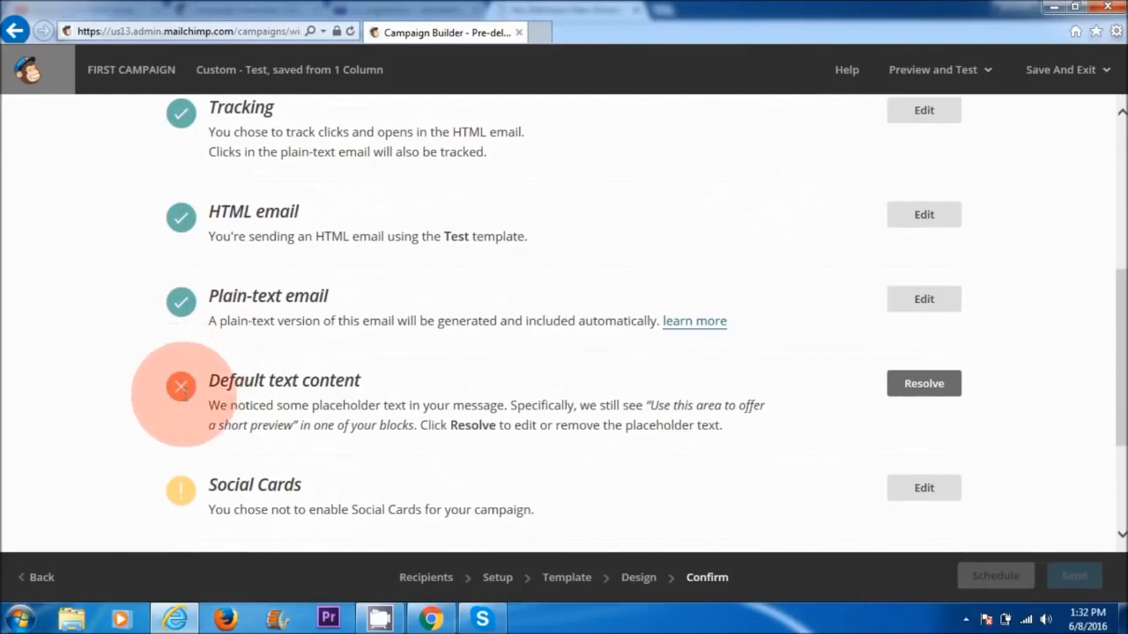
click(932, 393)
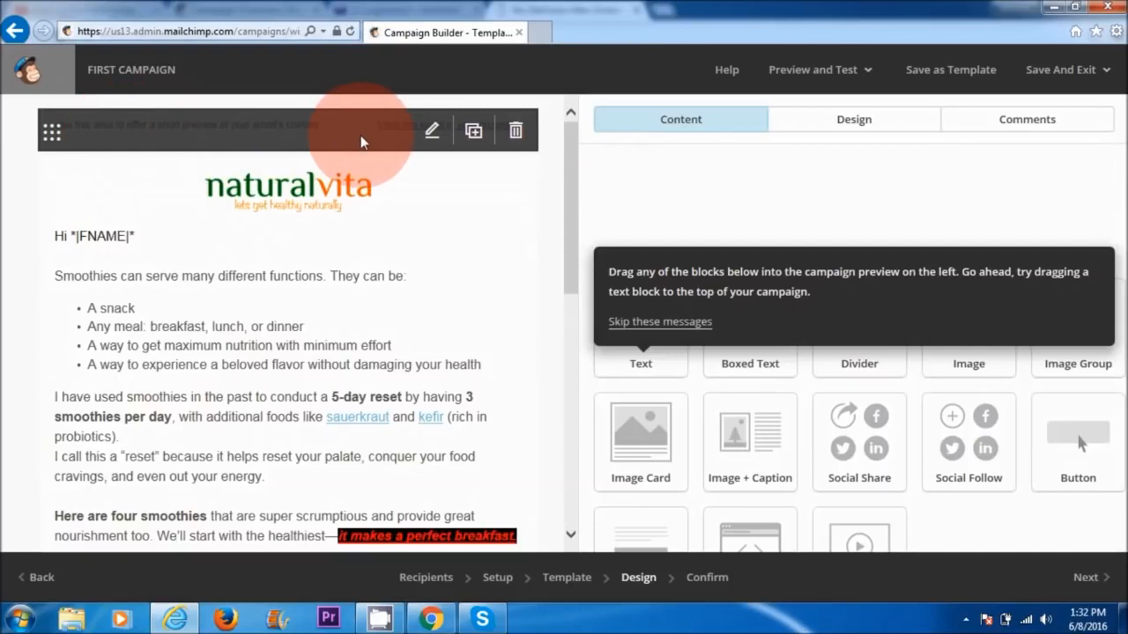
Step: Replace the placeholder preview text in the header block's first column with "New Smoothie Recipes" and save the block
click(432, 130)
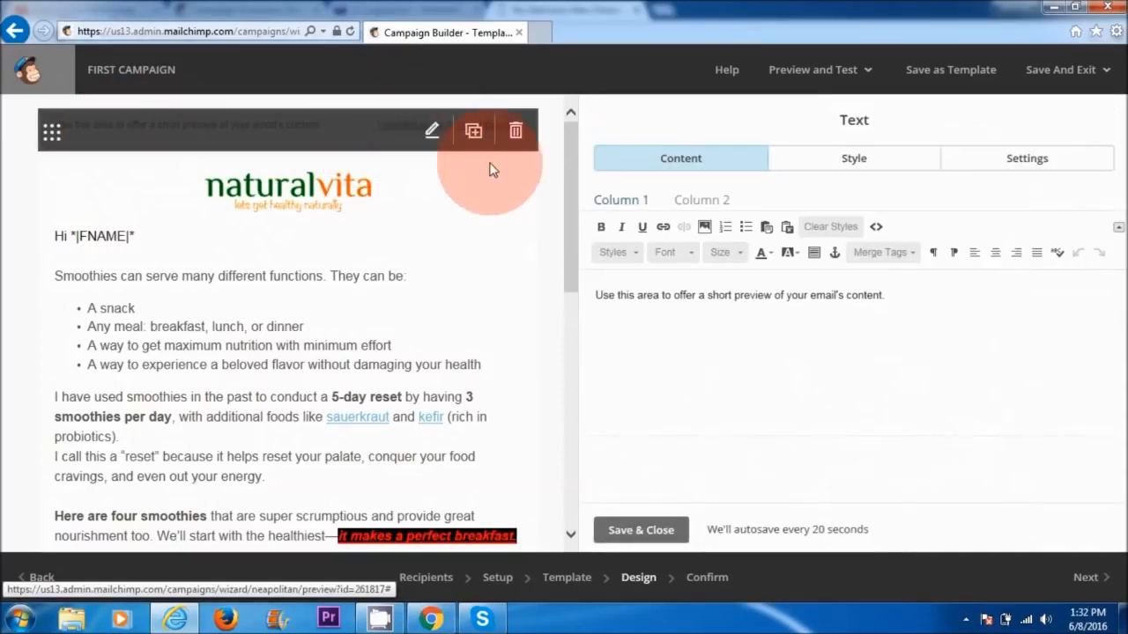
drag(917, 296, 595, 311)
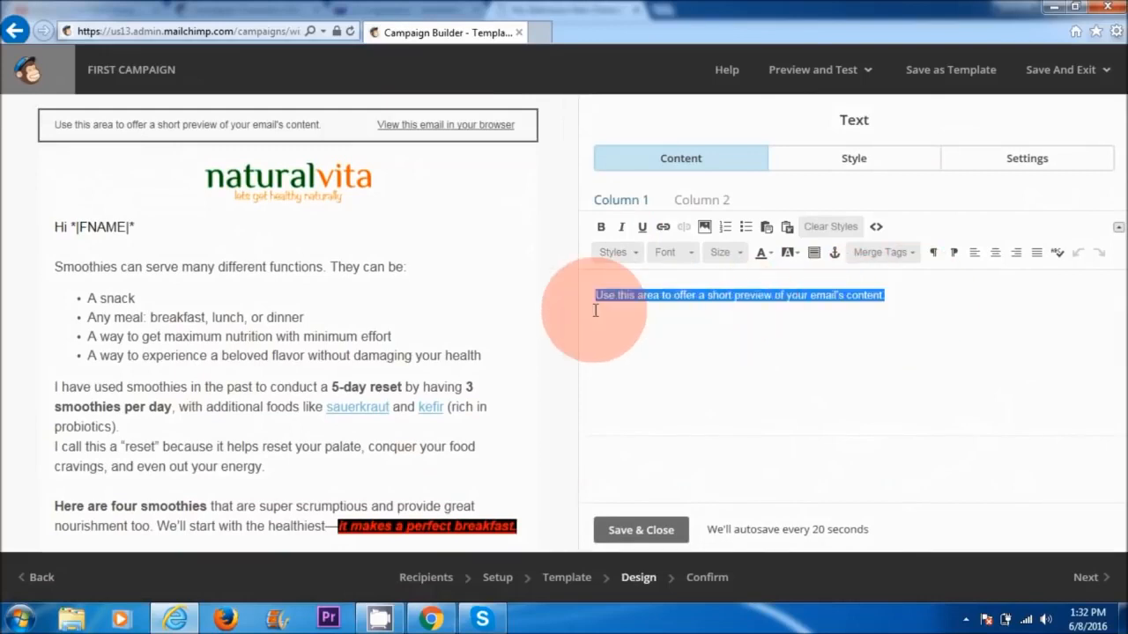
text(New S)
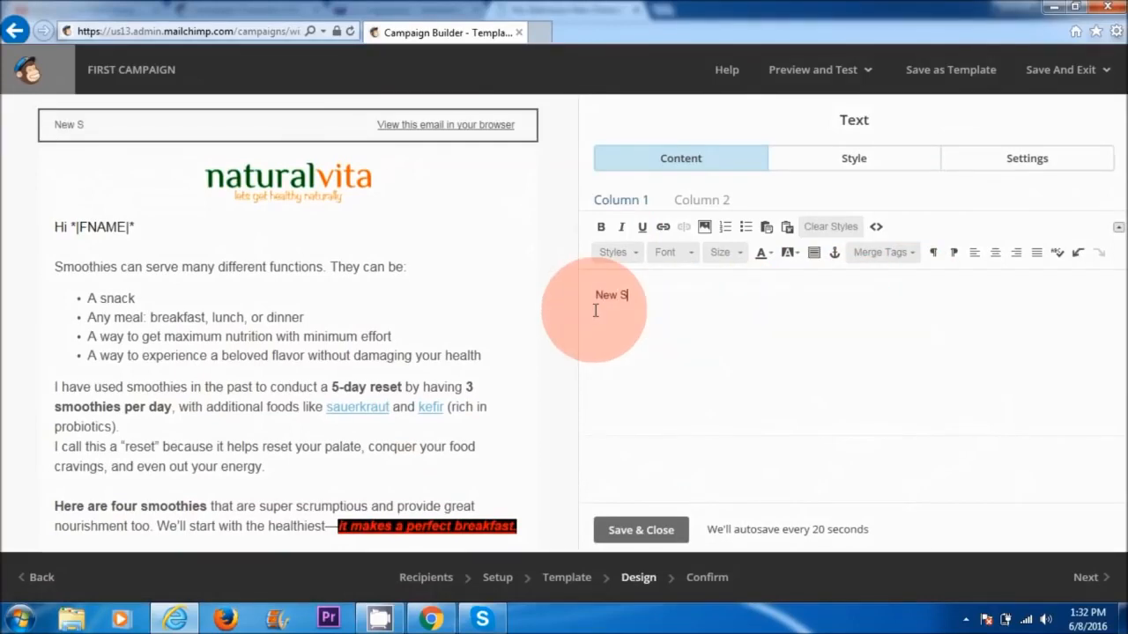
text(moothie Recipes)
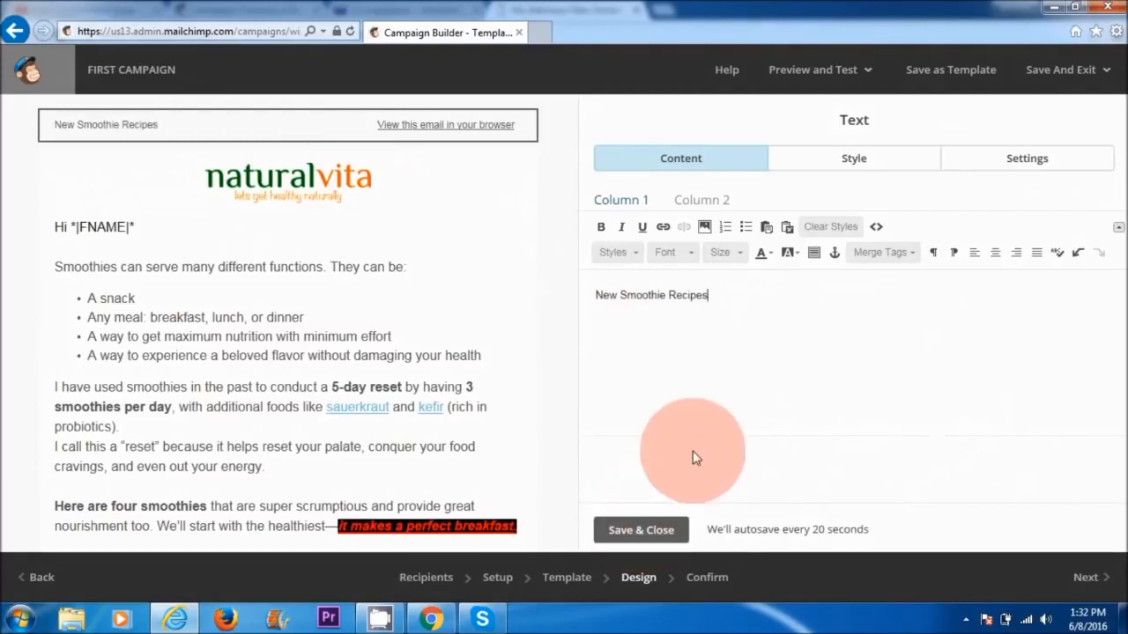
click(634, 518)
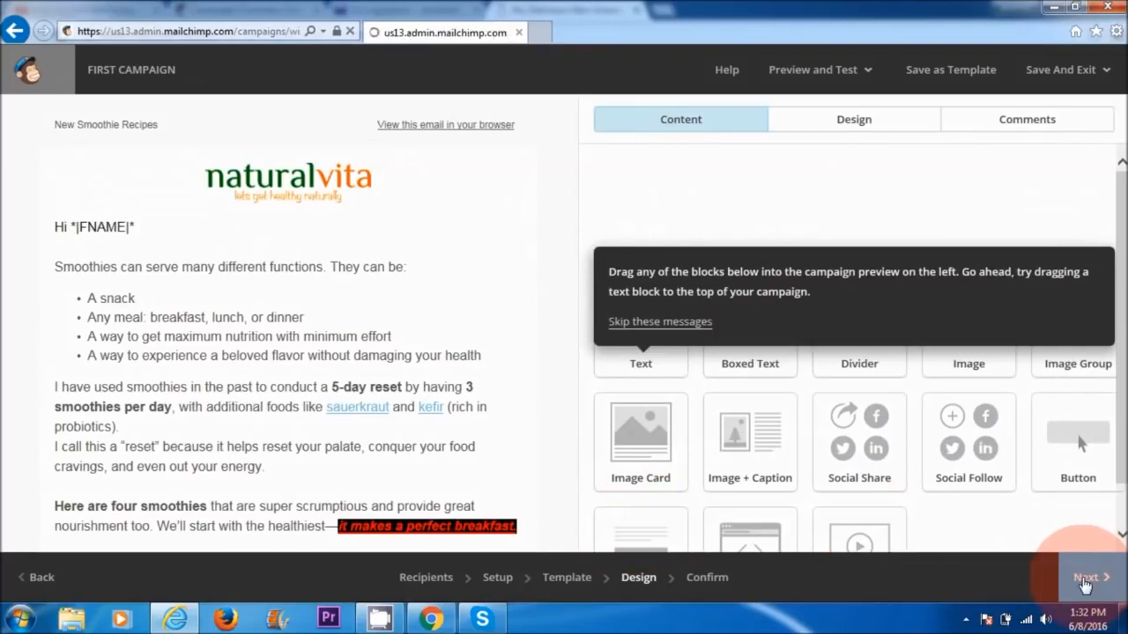
Step: Return to the confirmation page and review the whole pre-send checklist along with the scheduling and sending options
click(1086, 580)
drag(1112, 238, 1112, 436)
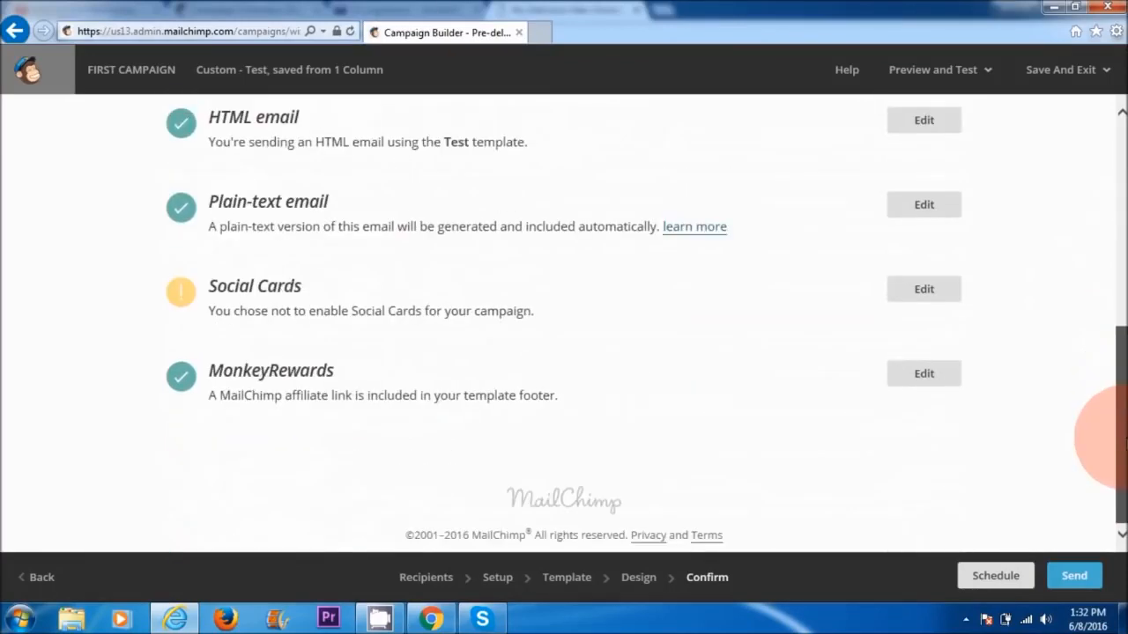
click(996, 578)
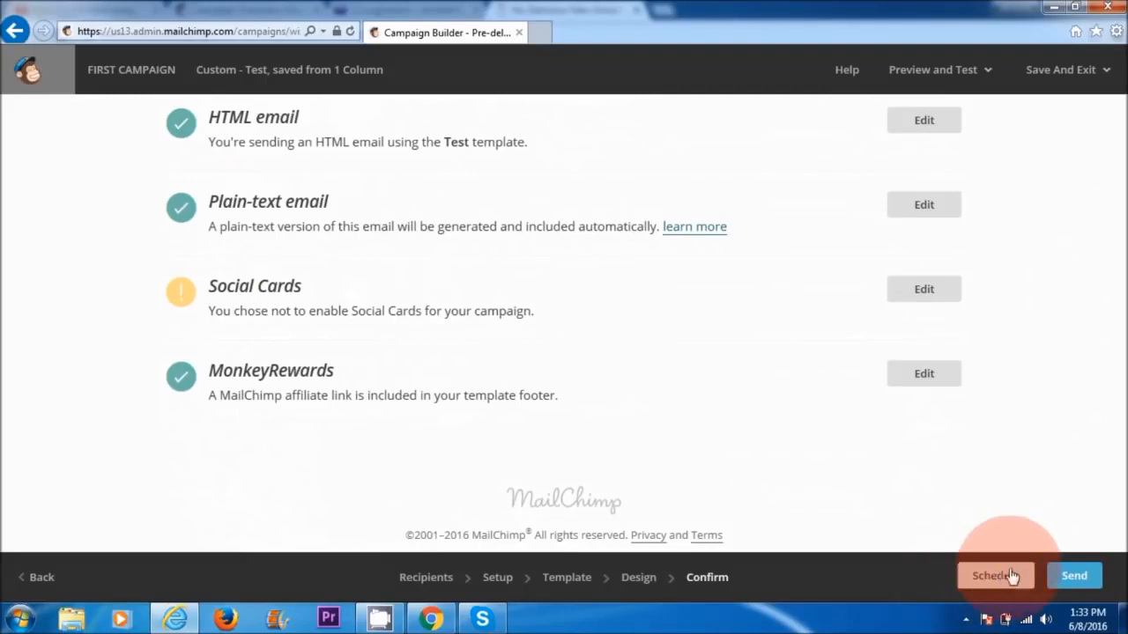
click(1077, 578)
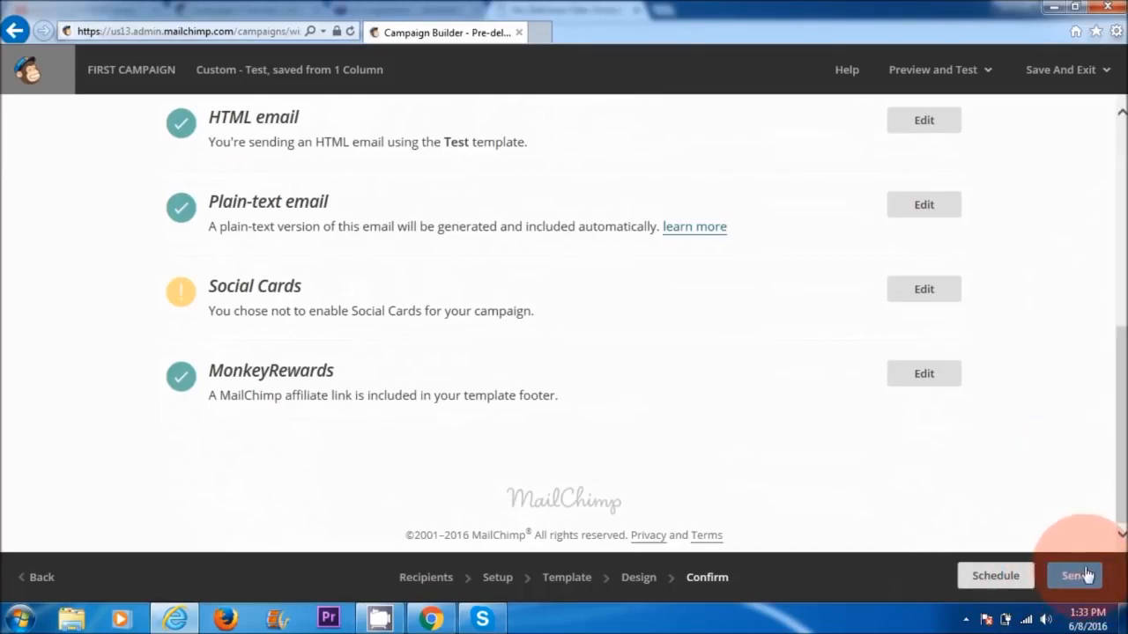
drag(1122, 457, 1122, 231)
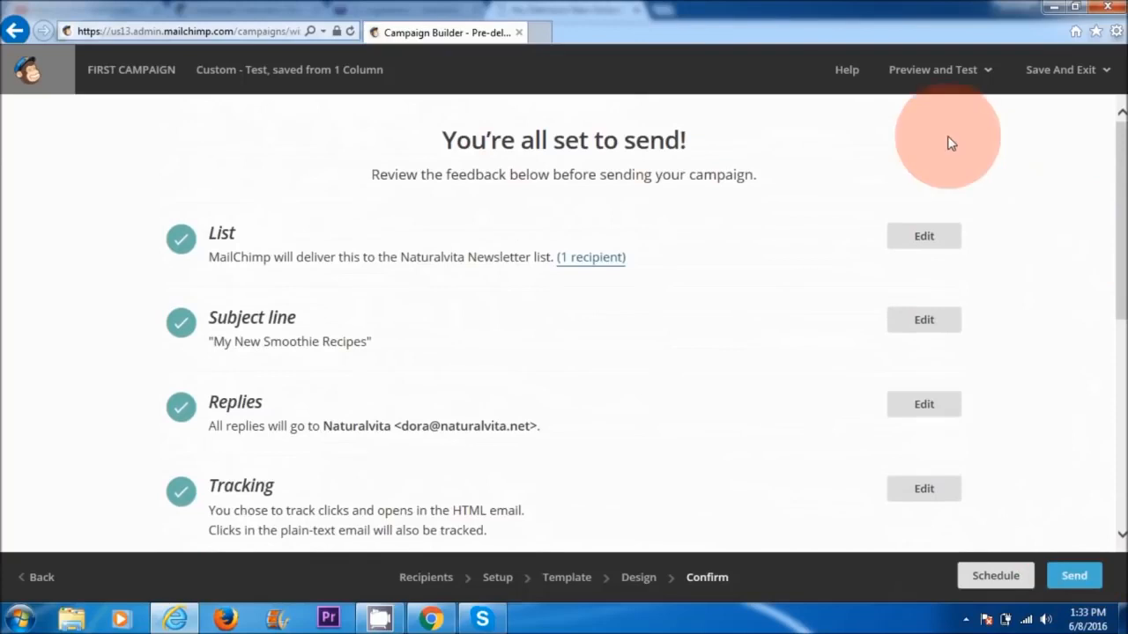
Step: Check the campaign's desktop layout in preview mode and exit the preview
click(957, 80)
click(895, 125)
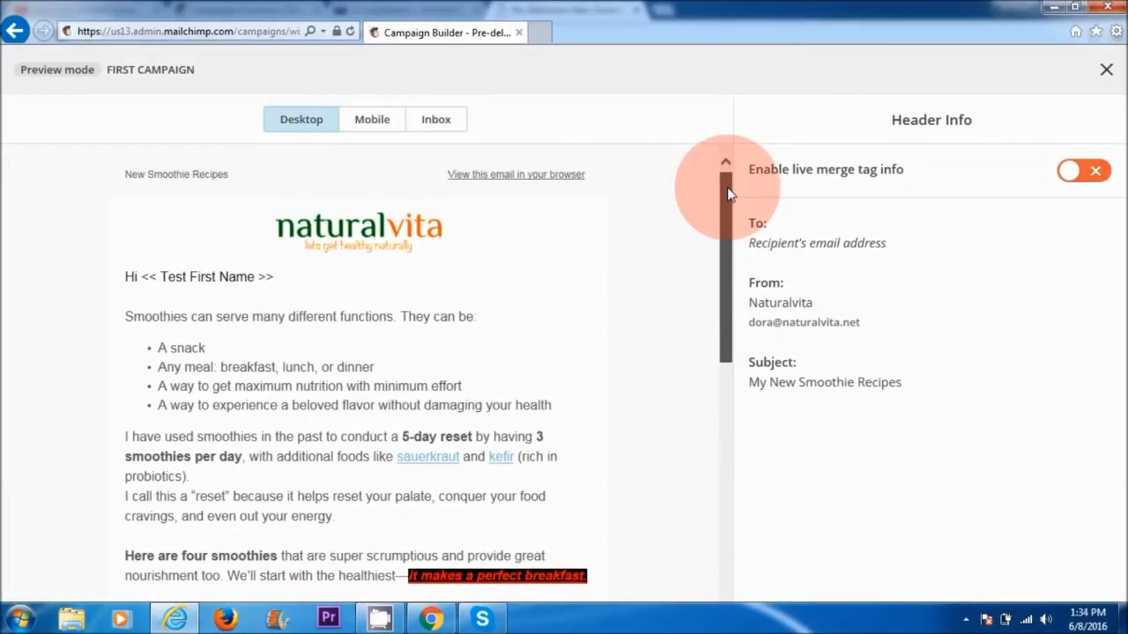
drag(728, 192, 713, 261)
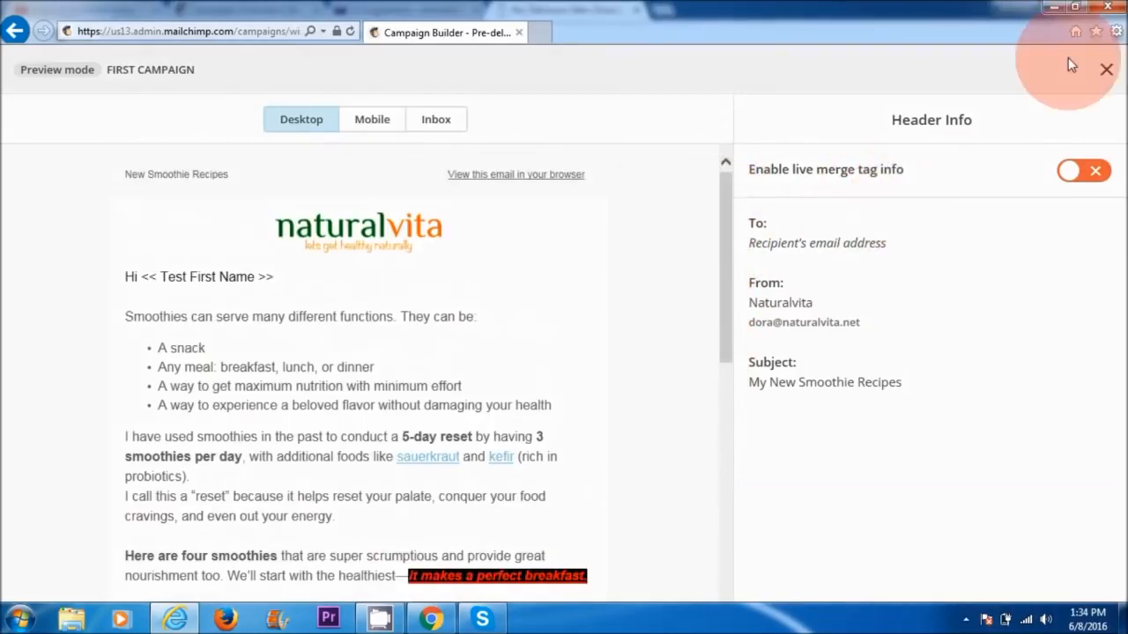
click(1108, 74)
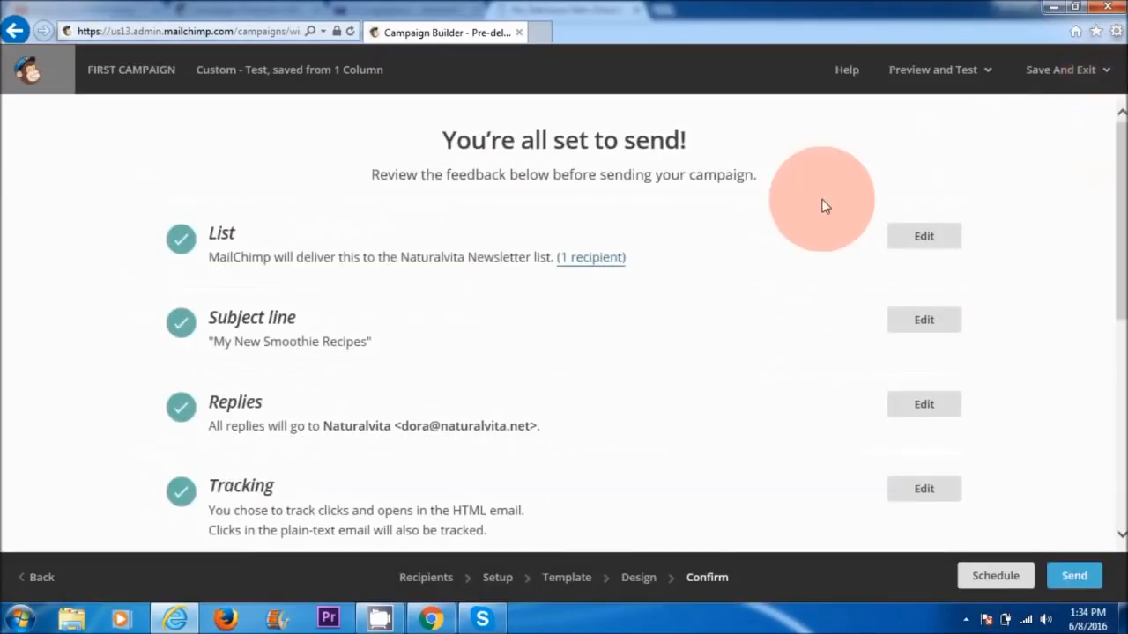
click(974, 88)
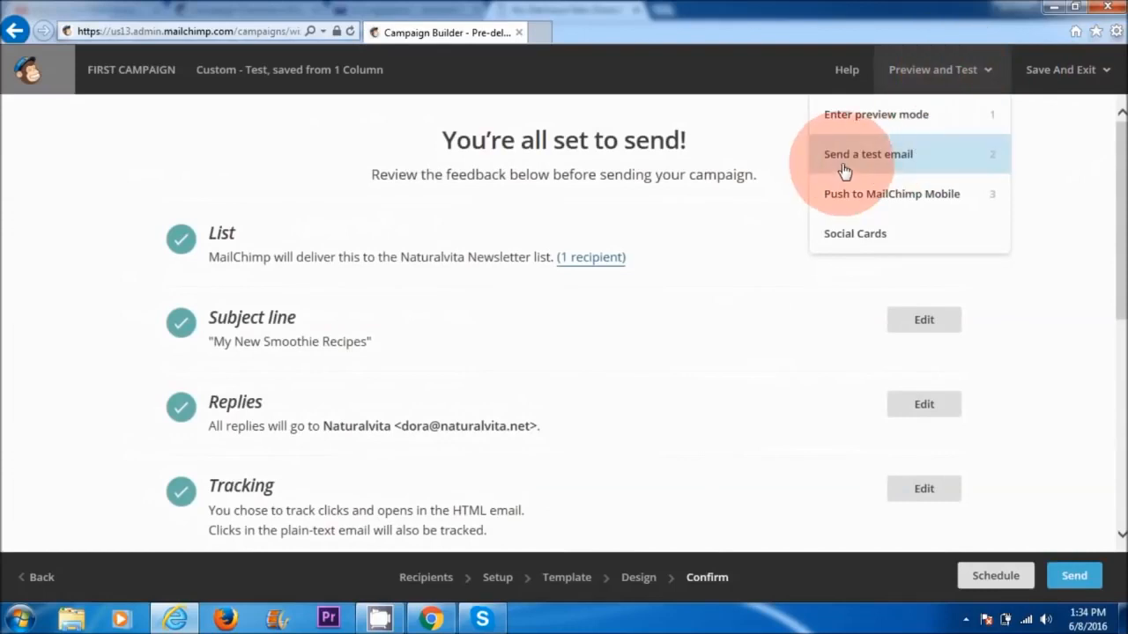
click(902, 164)
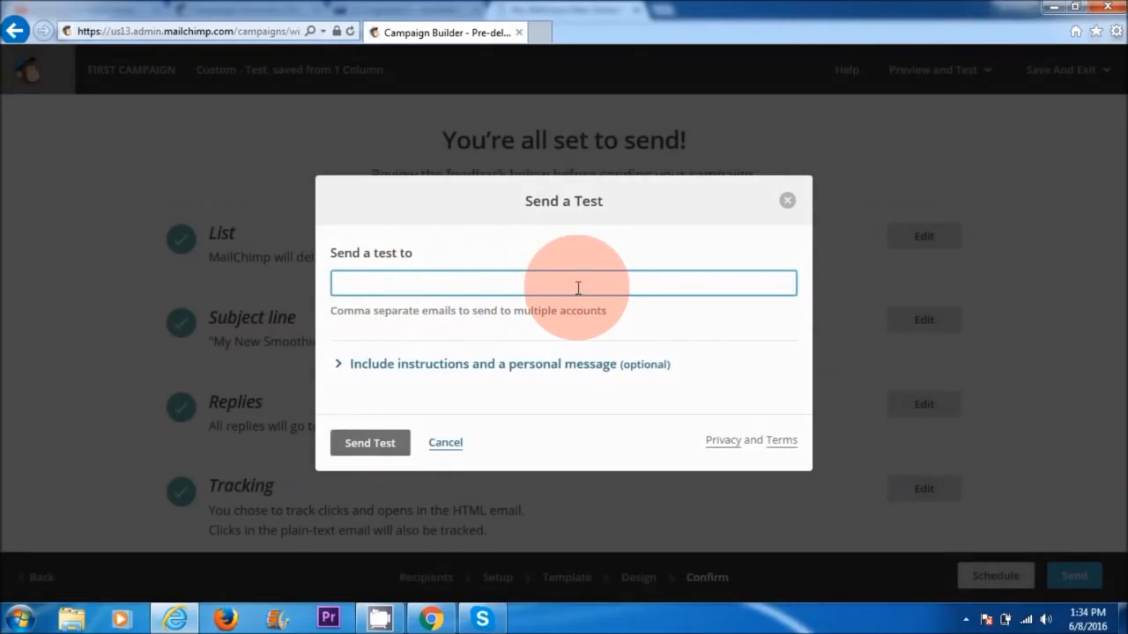
click(787, 205)
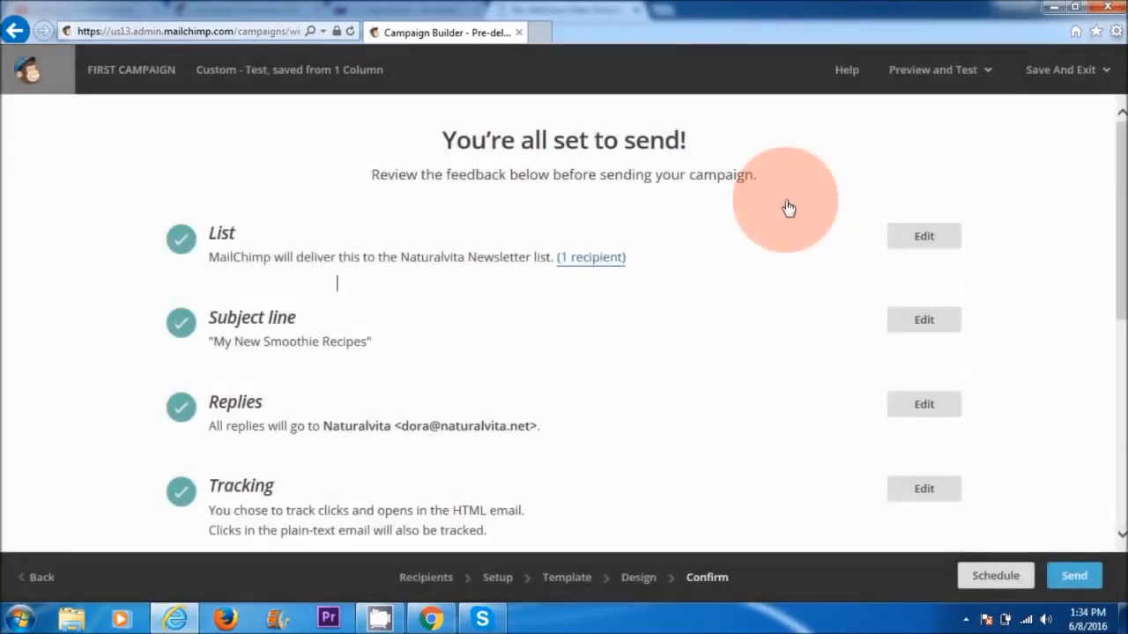
Step: Send the campaign to the Naturalvita Newsletter list immediately and confirm the launch
drag(1120, 175, 1121, 388)
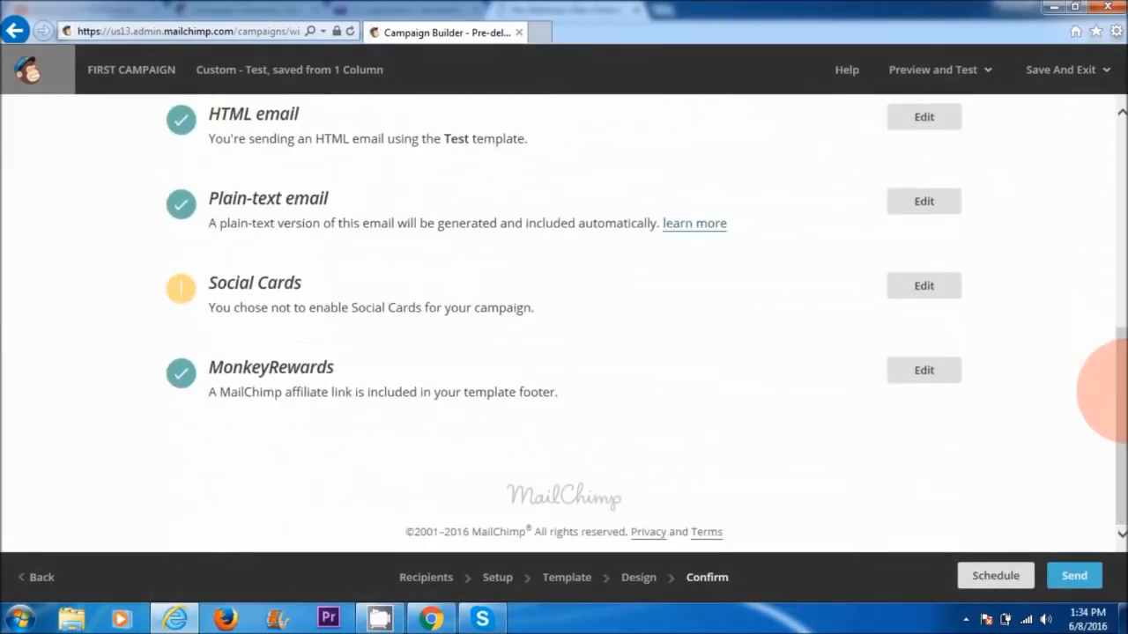
click(1074, 577)
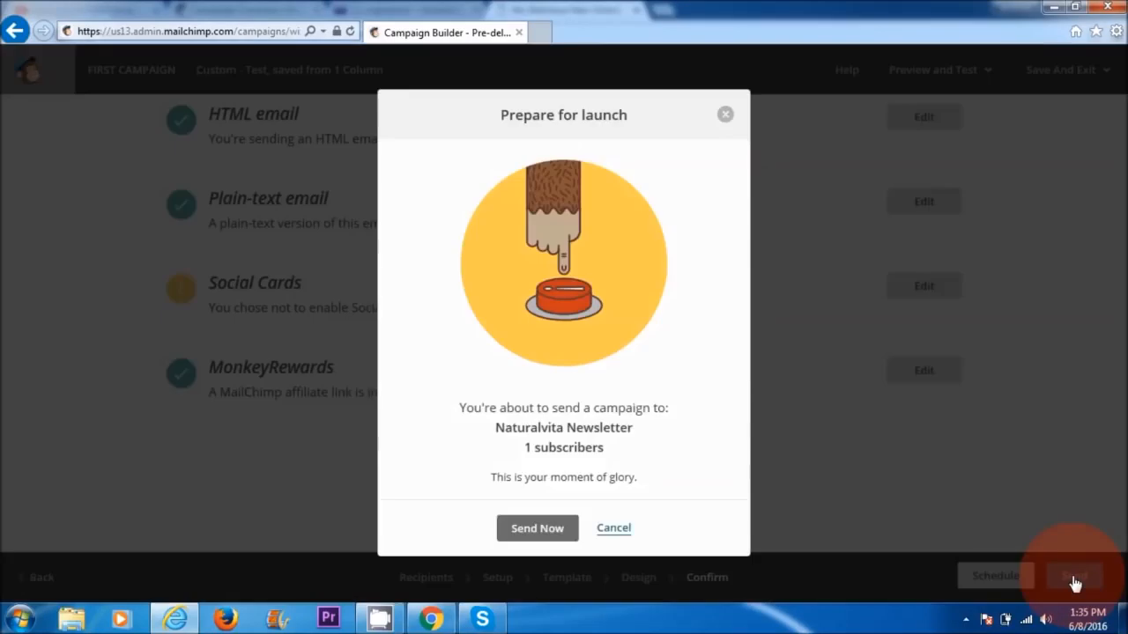
click(537, 529)
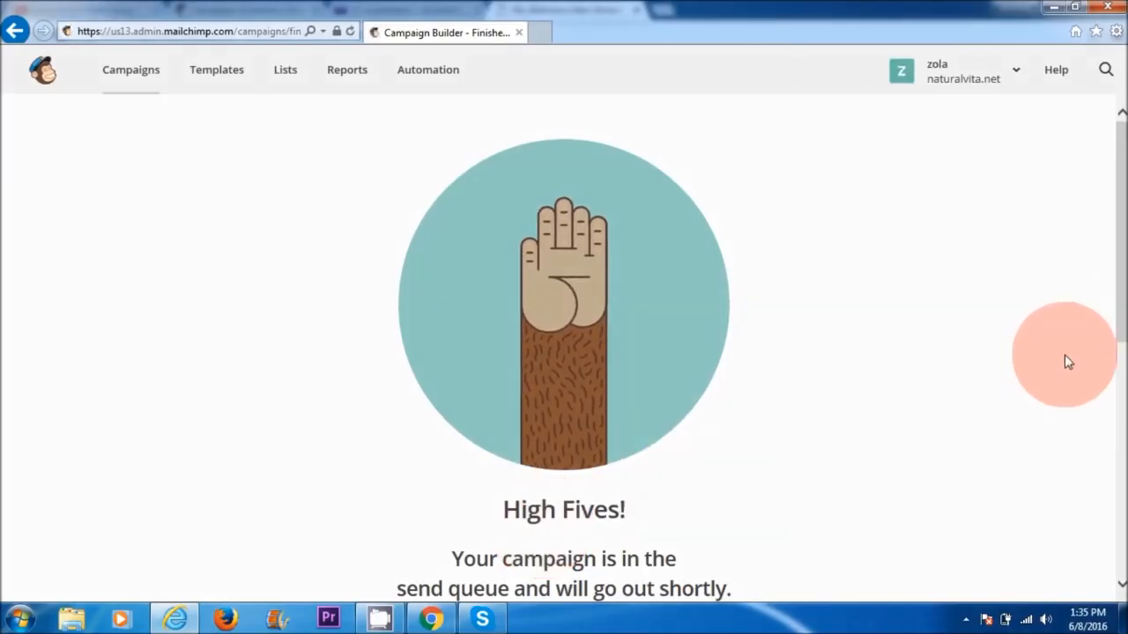
Step: Switch to Chrome, read the received newsletter in Yahoo Mail and follow its juice image link to the blog article
click(431, 620)
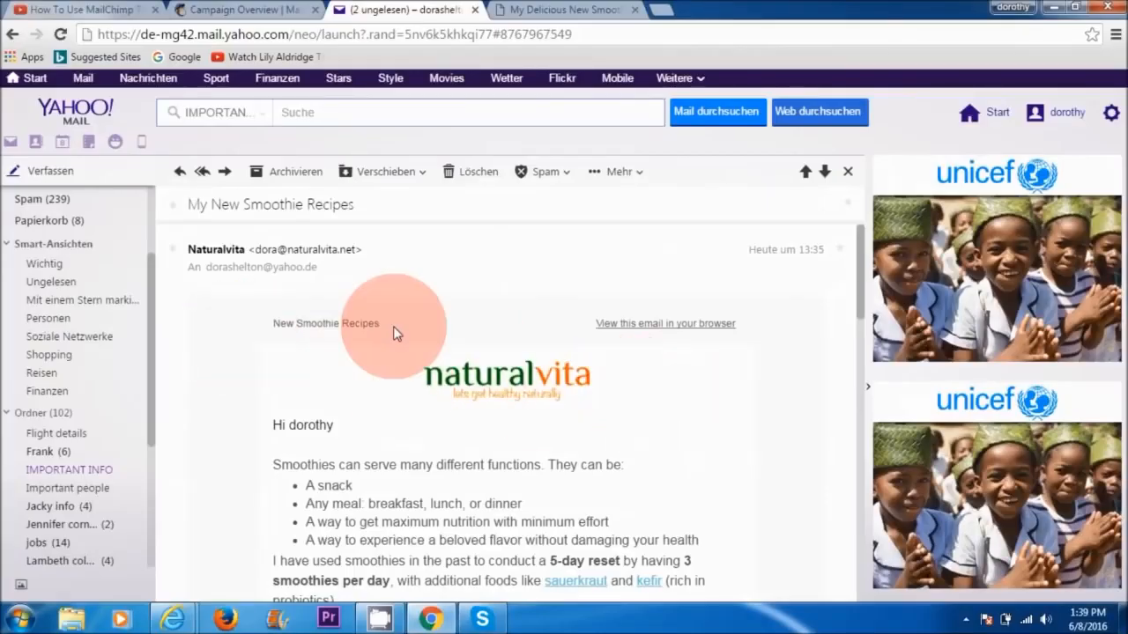
drag(857, 275, 838, 305)
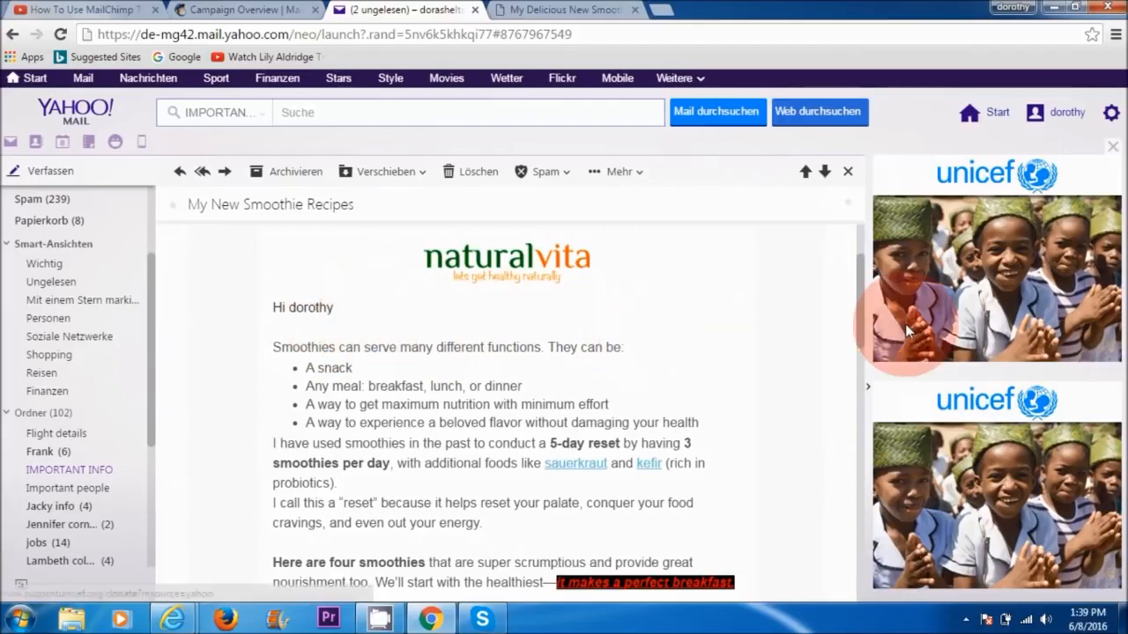
drag(858, 300, 851, 352)
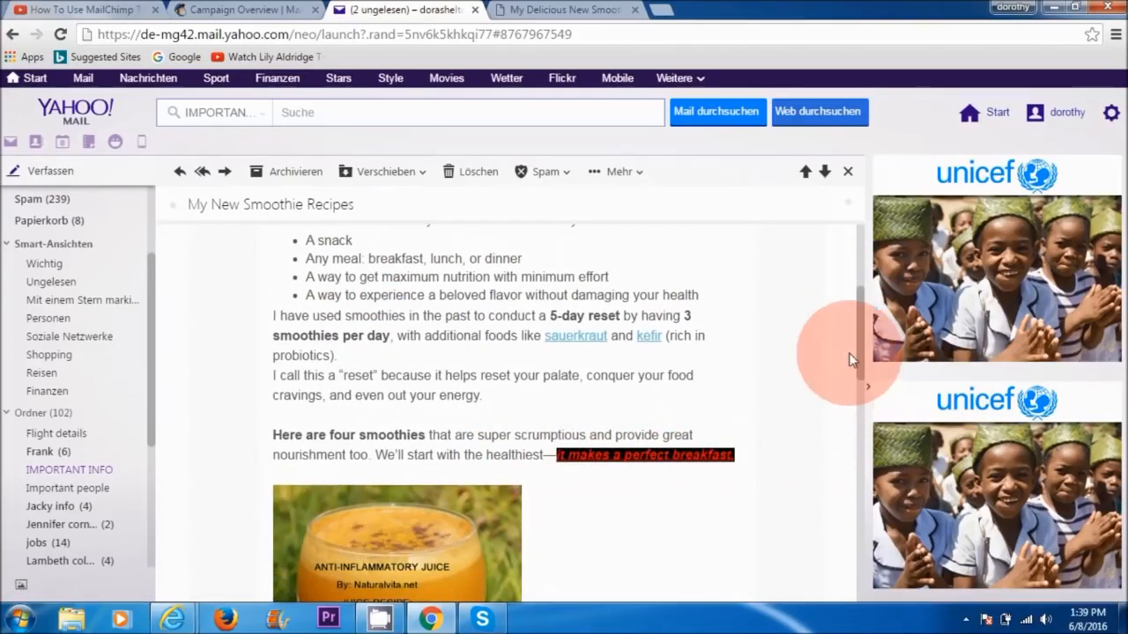
drag(863, 344, 857, 391)
click(406, 398)
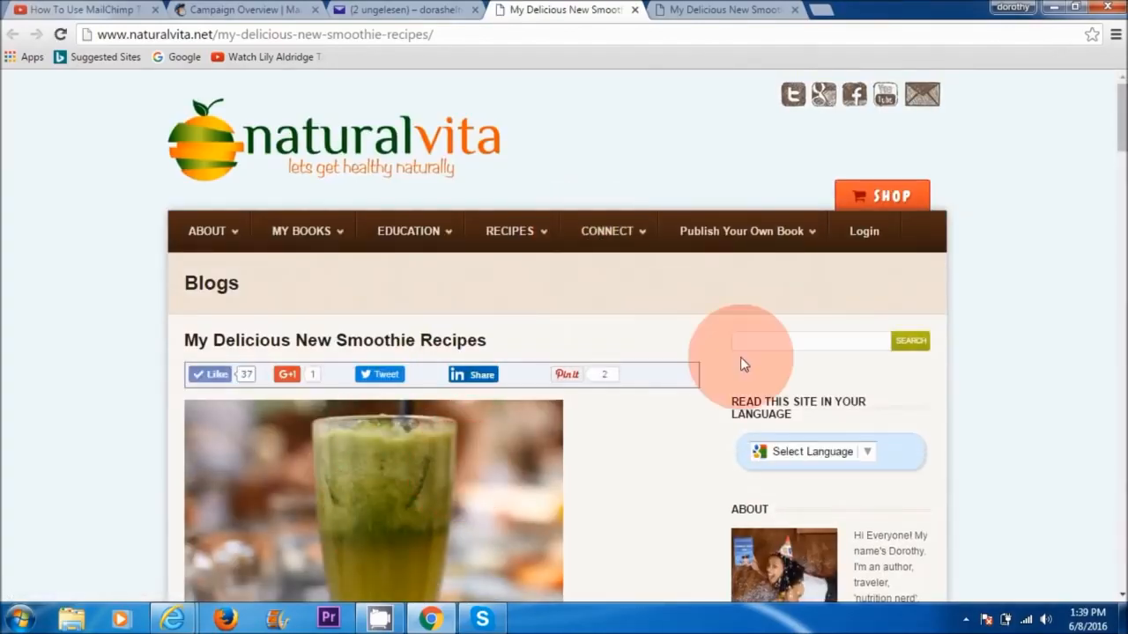
drag(1121, 110, 1117, 87)
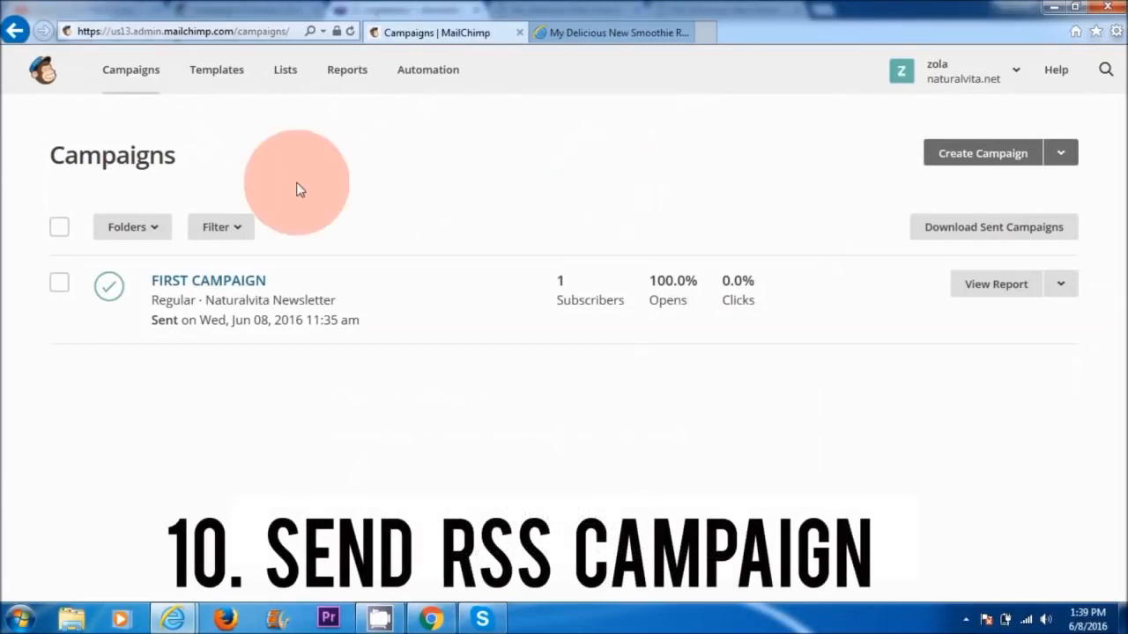
click(132, 72)
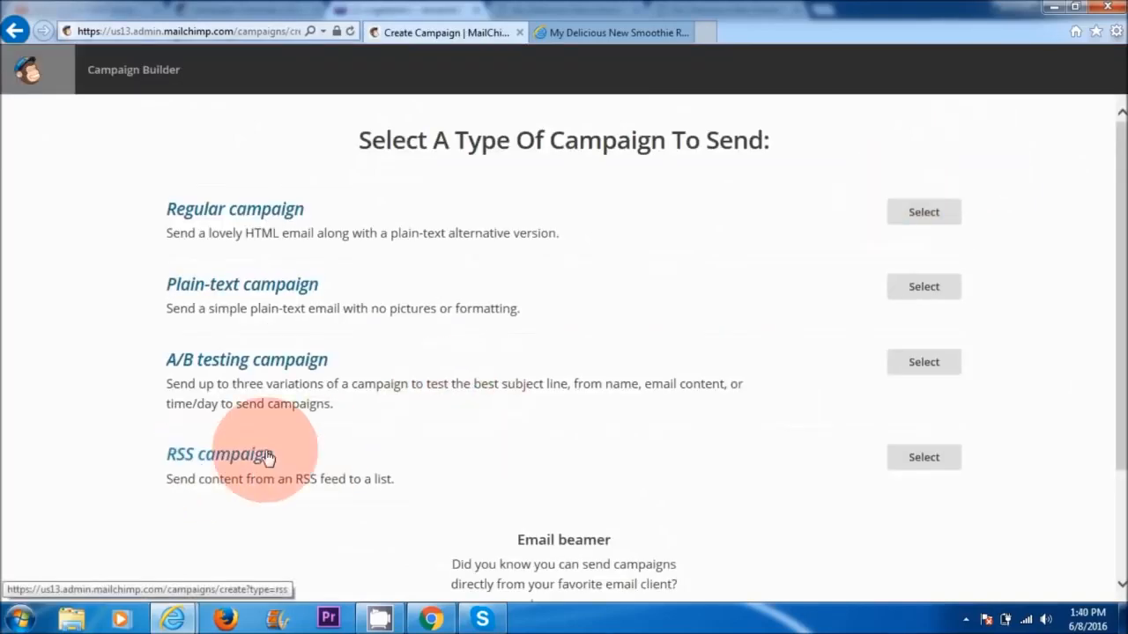
click(212, 465)
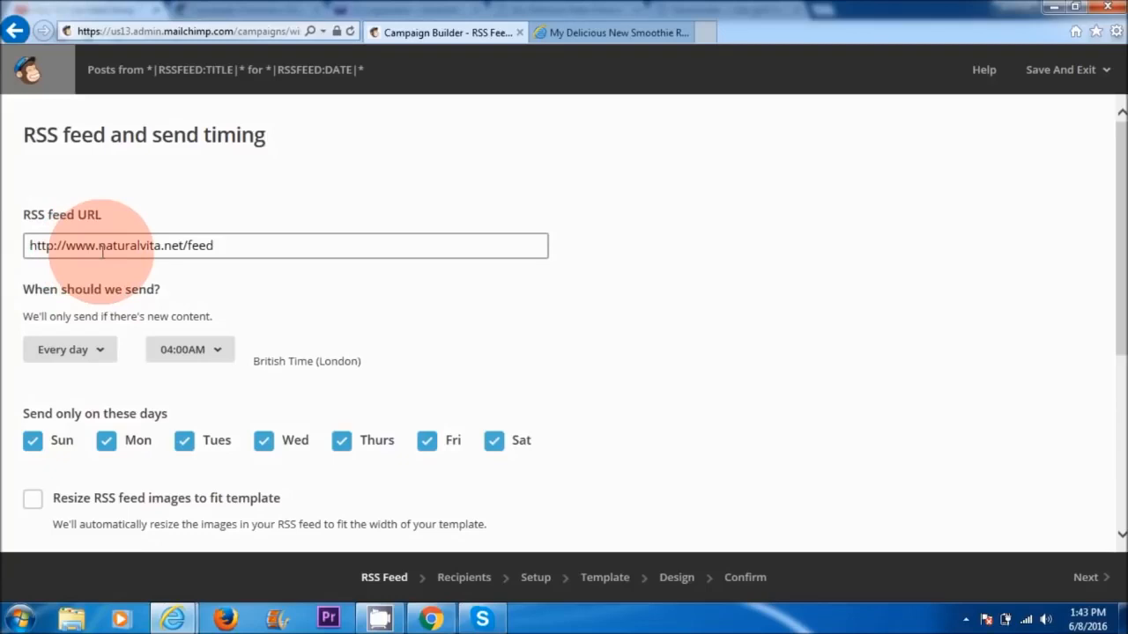
drag(98, 247, 182, 245)
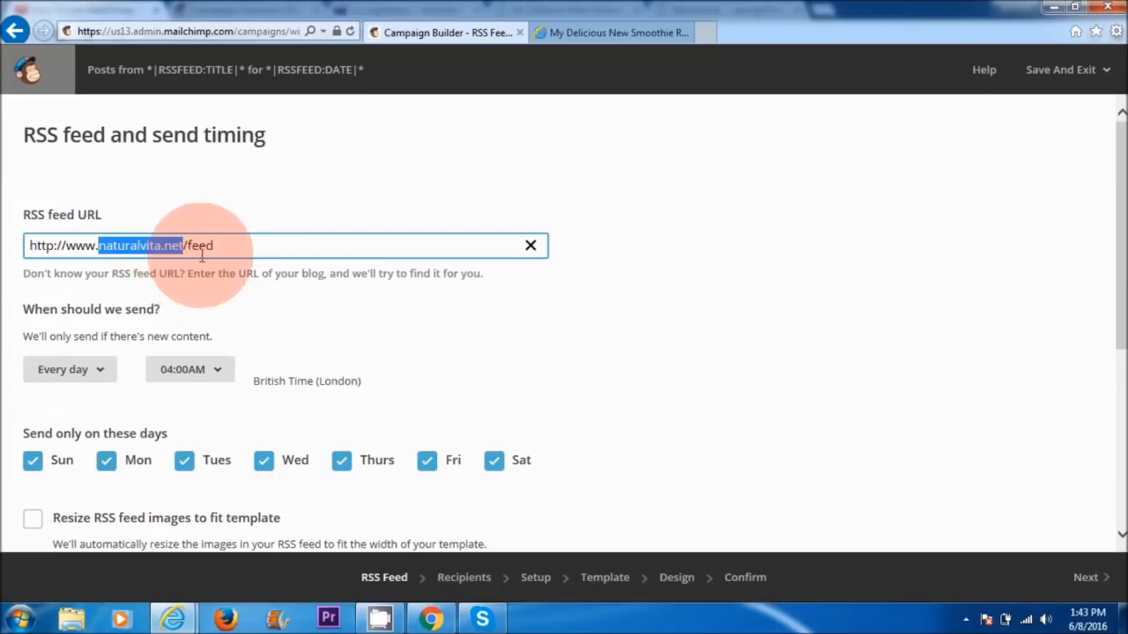
click(251, 251)
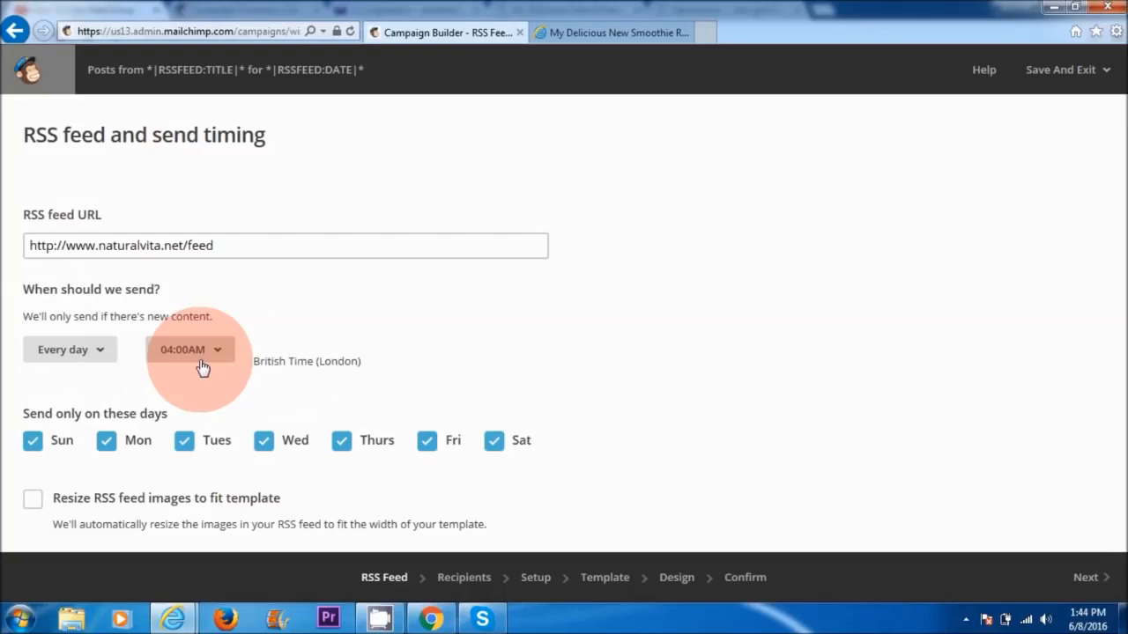
Step: Schedule the RSS campaign for every week on Monday at 01:00PM and enable resizing feed images to fit the template
click(102, 356)
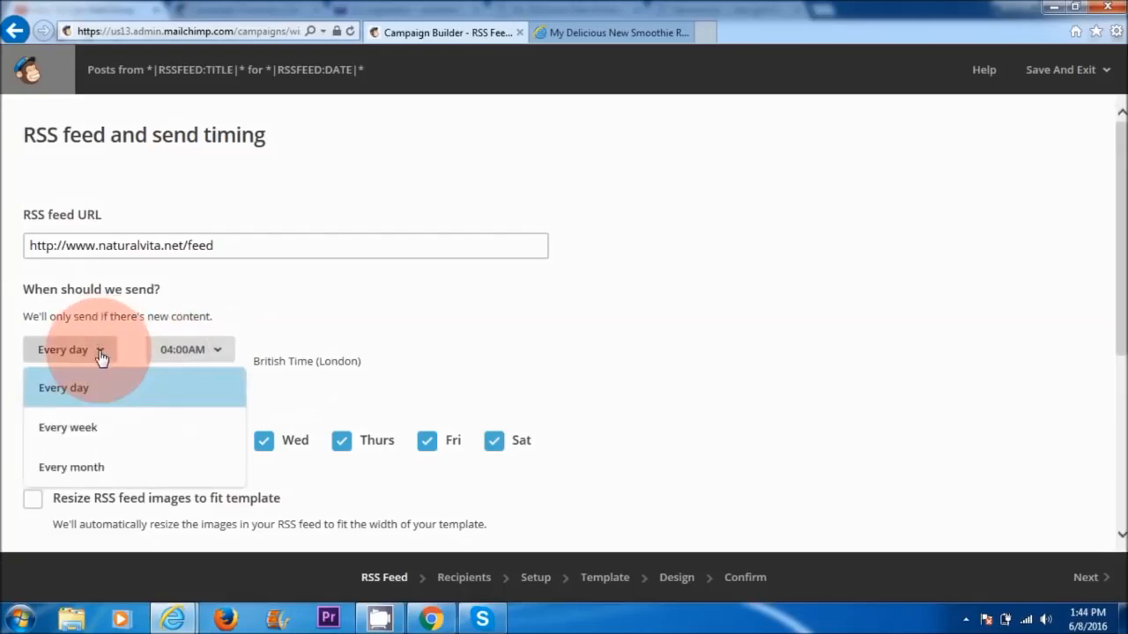
click(91, 435)
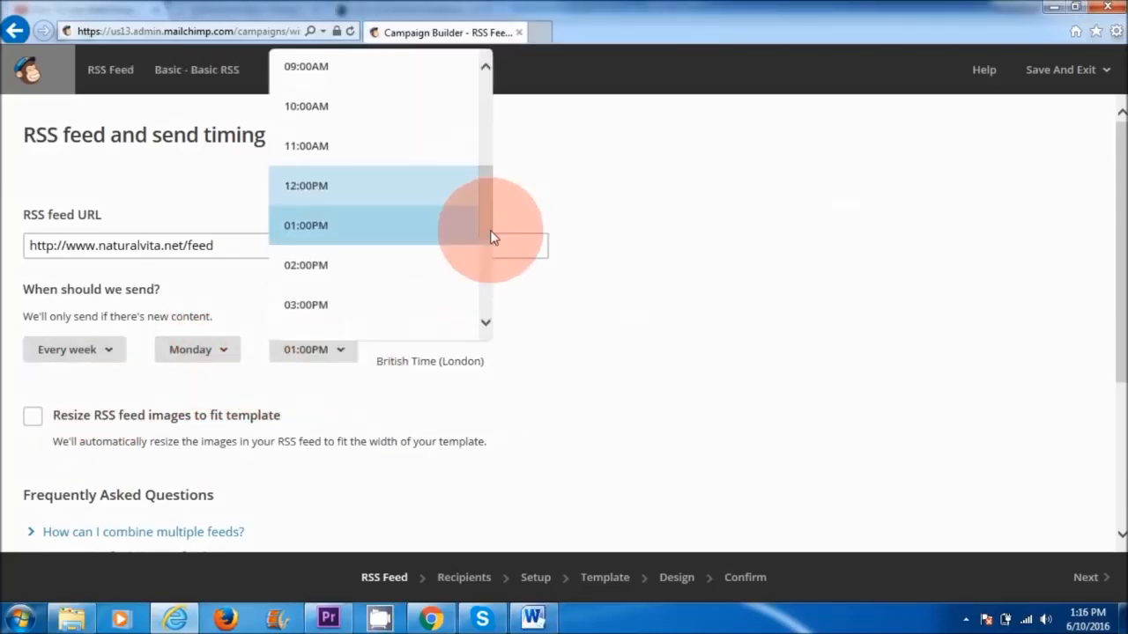
click(350, 234)
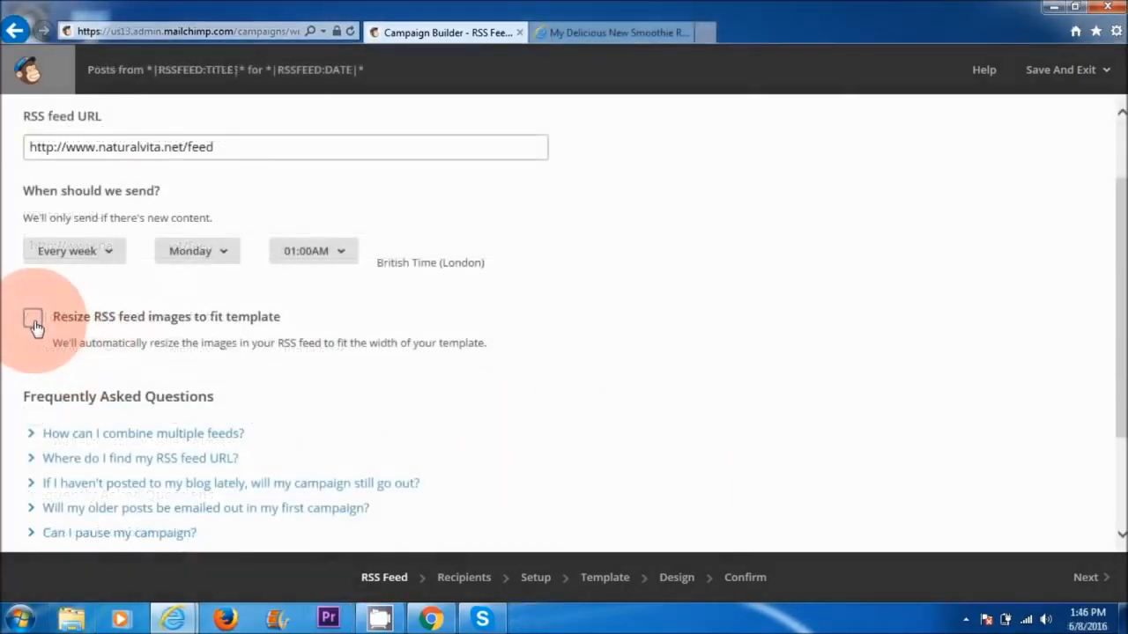
click(33, 318)
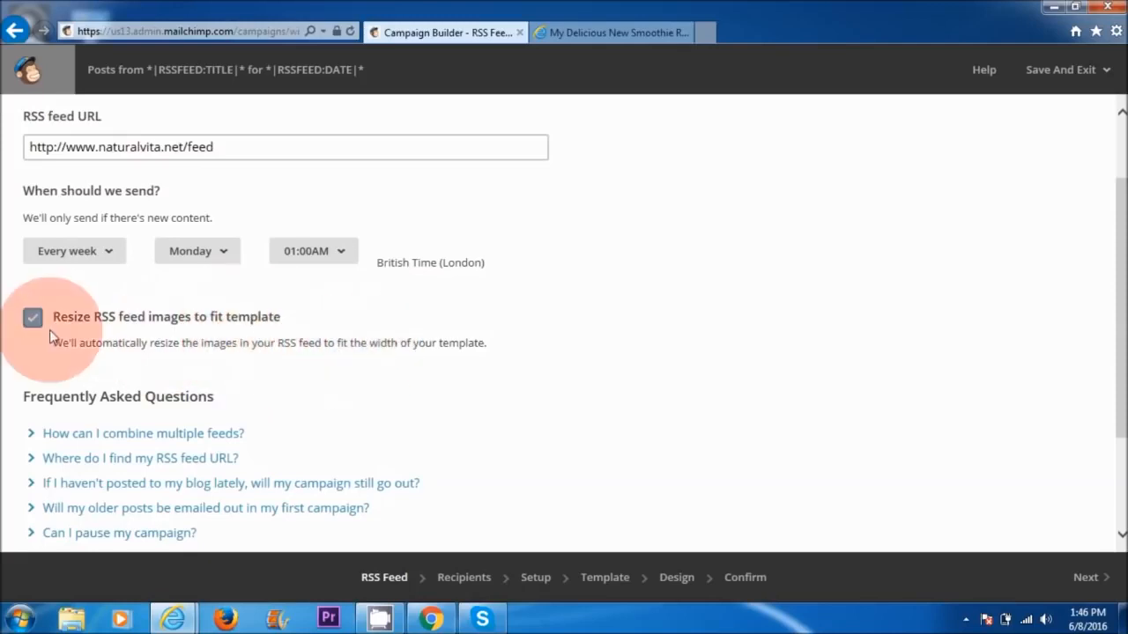
drag(1117, 327, 1108, 473)
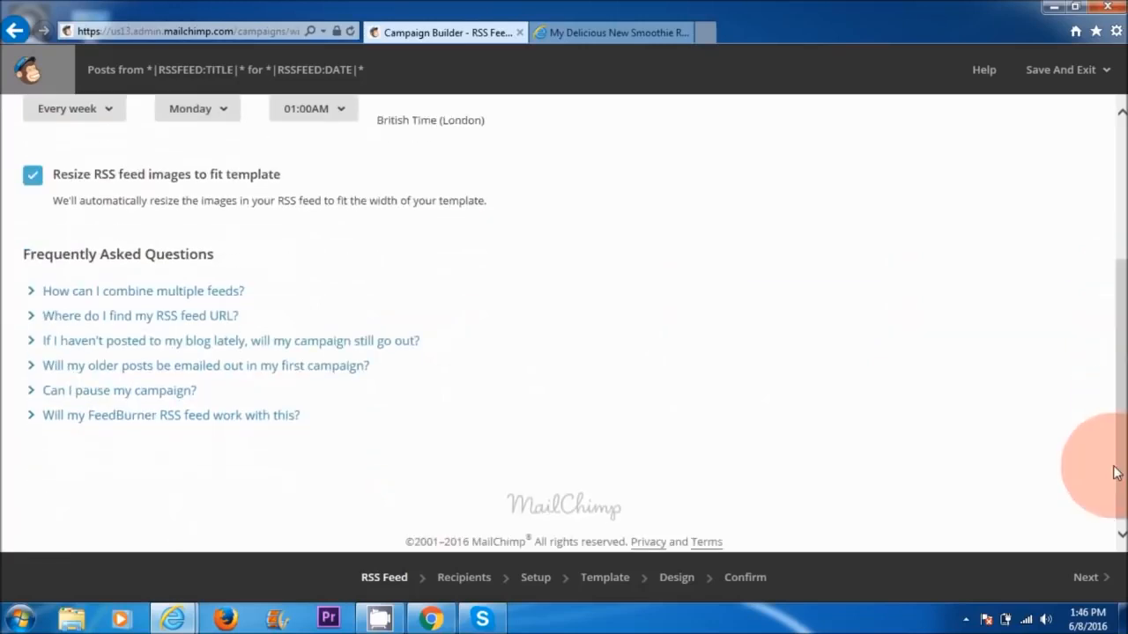
click(1102, 579)
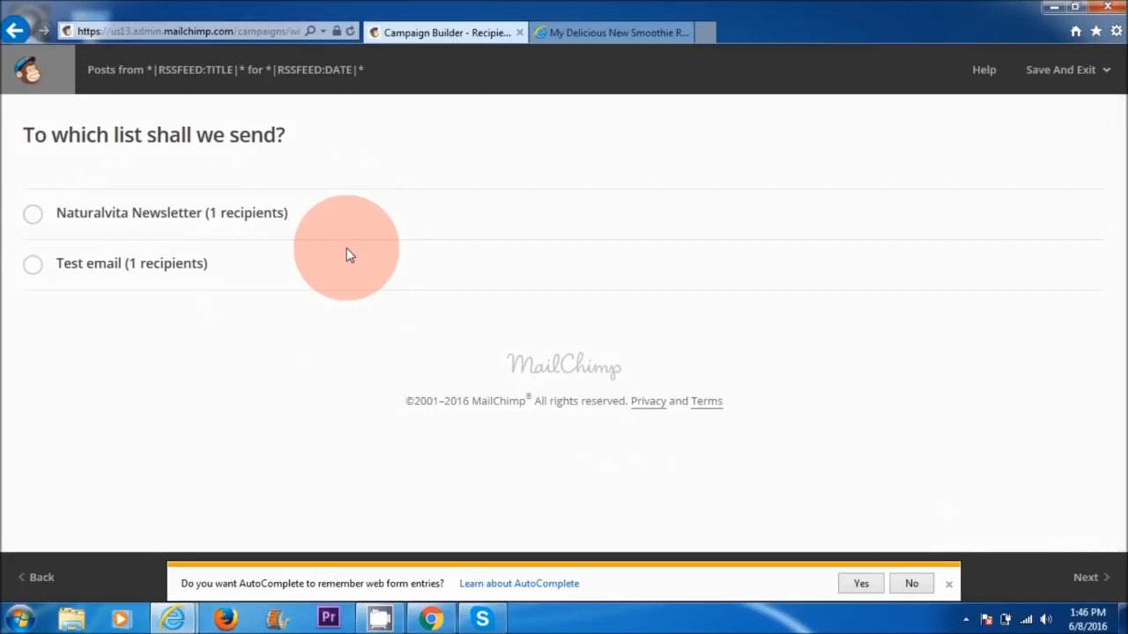
Step: Choose the entire Naturalvita Newsletter list as the recipients and continue to the campaign setup
click(33, 216)
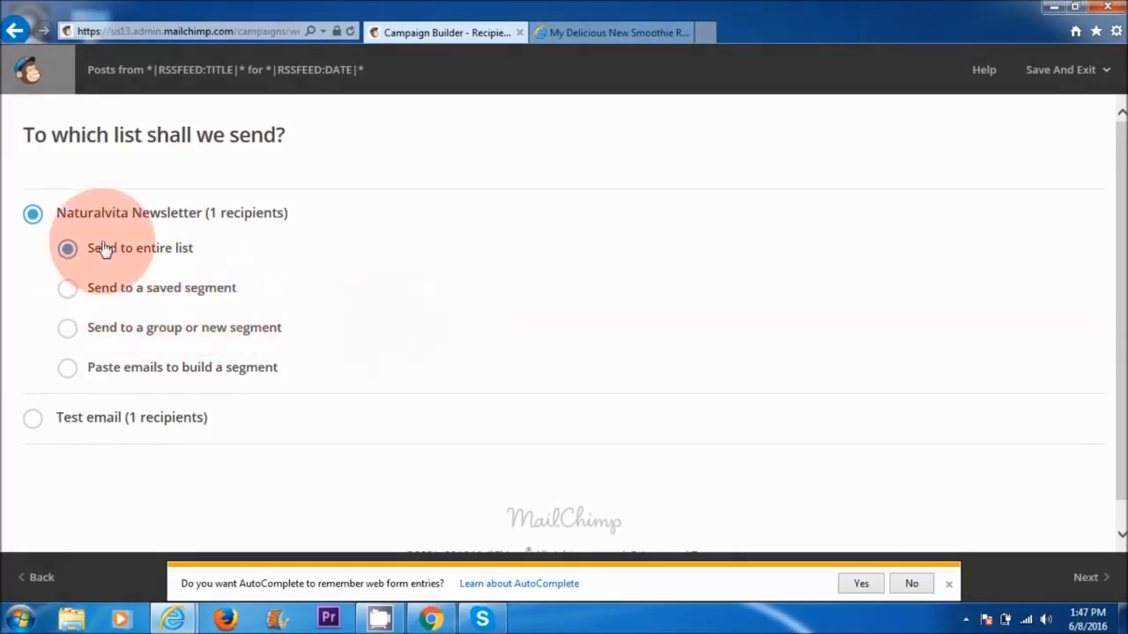
click(949, 591)
click(1085, 577)
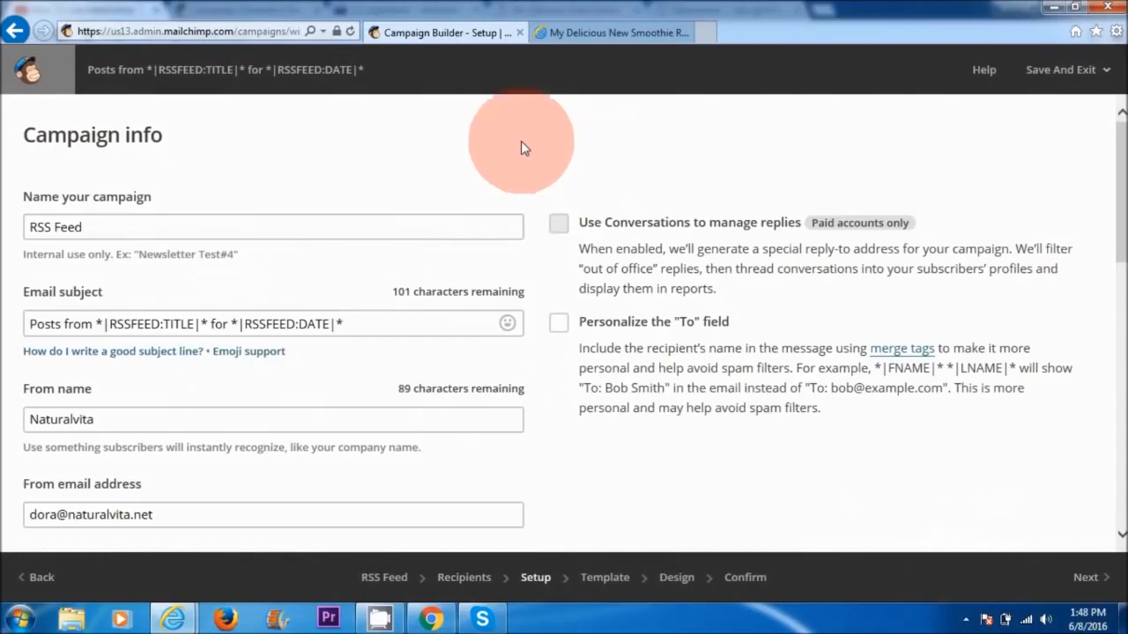
Step: Review the campaign info along with the tracking, social media and video options, and continue to the template selection
drag(172, 157, 20, 145)
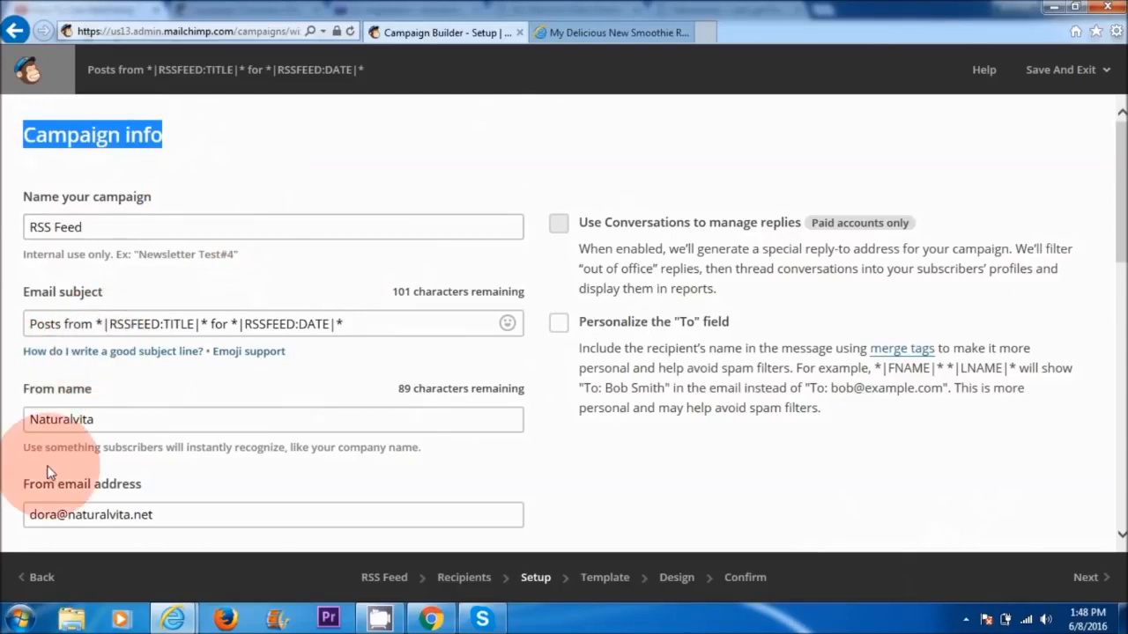
scroll(378, 365, down, 10)
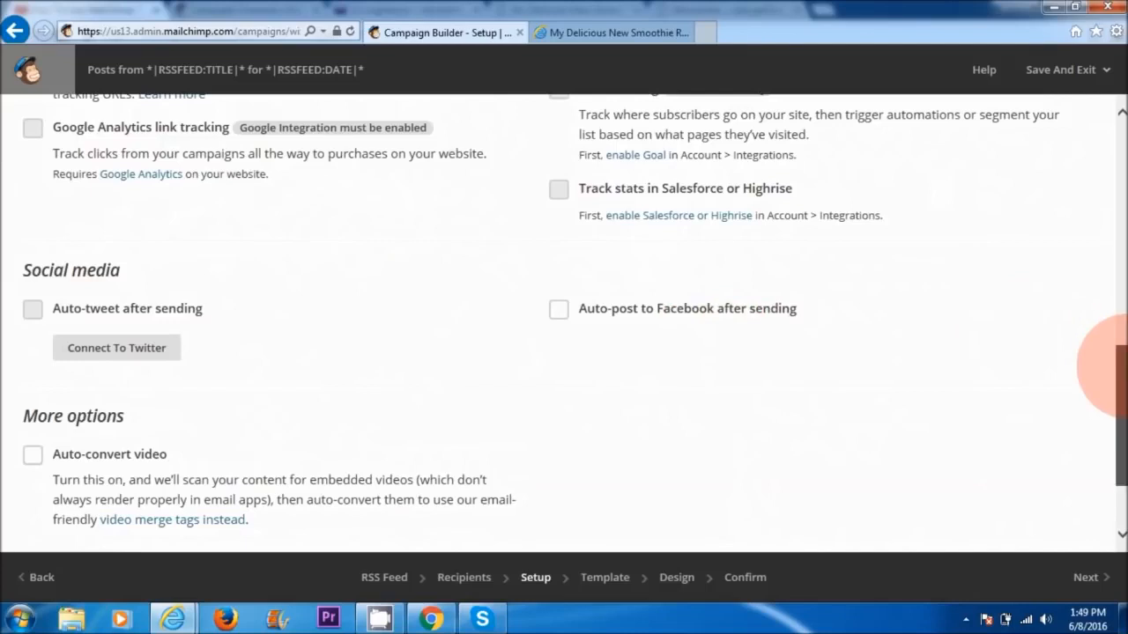
drag(1121, 370, 1121, 411)
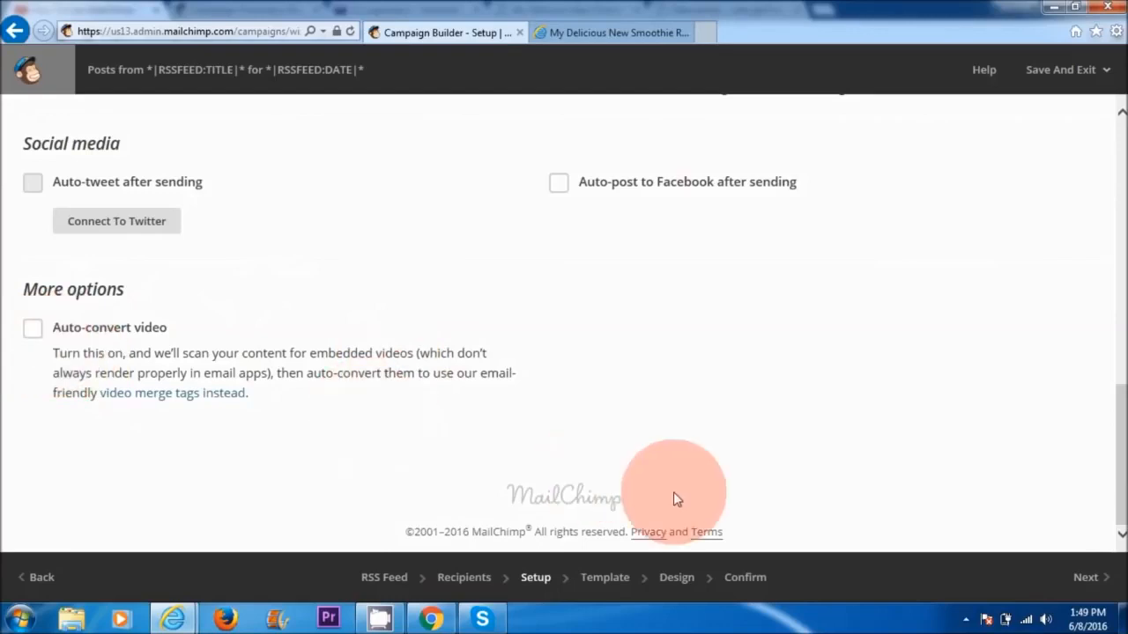
click(1078, 579)
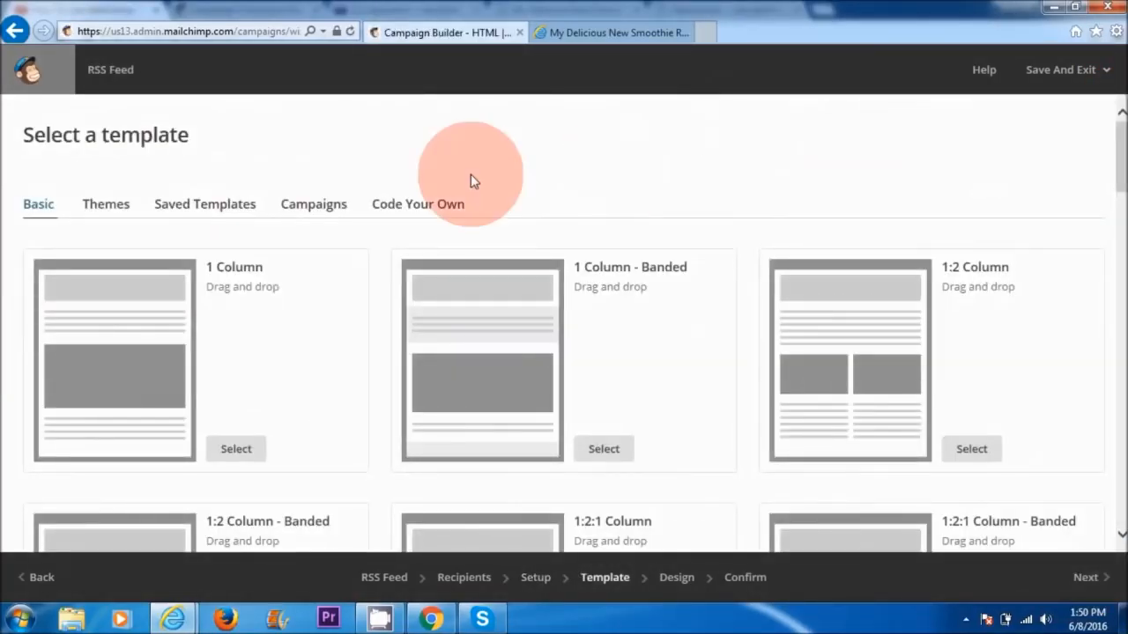
Step: Select the Basic RSS template for the campaign
drag(1117, 184, 1118, 432)
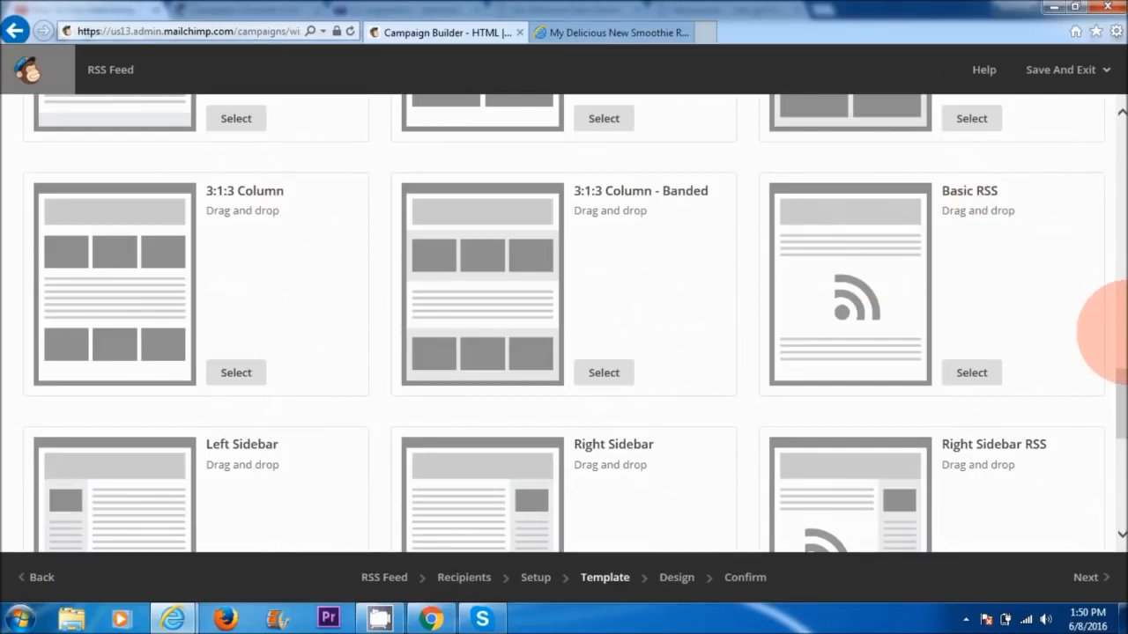
drag(1118, 390, 1117, 433)
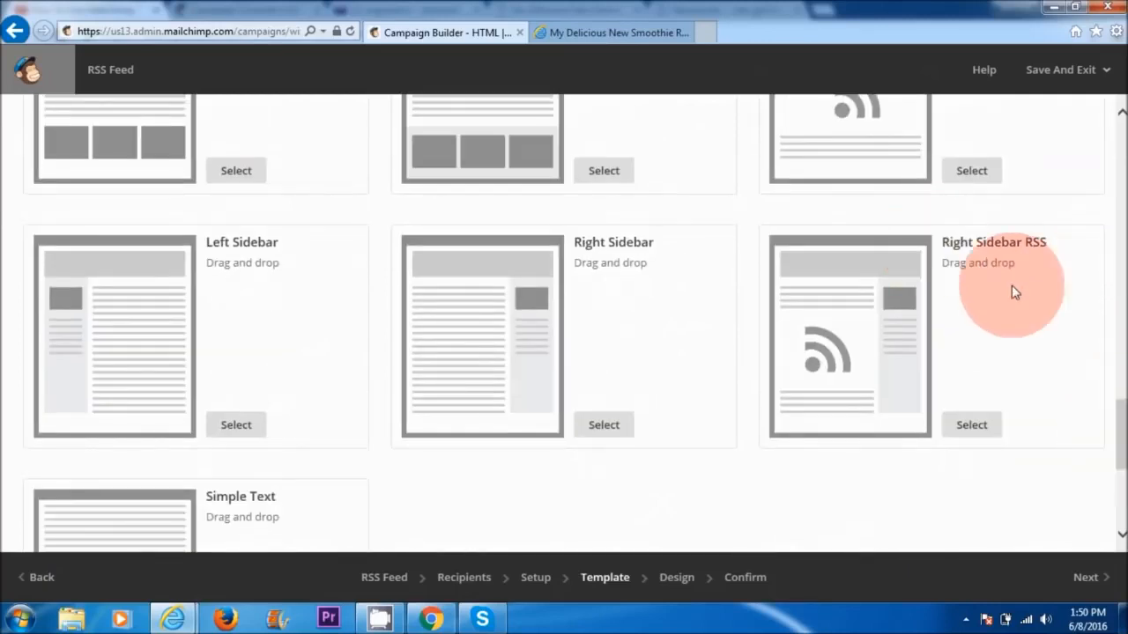
drag(1117, 430, 1115, 403)
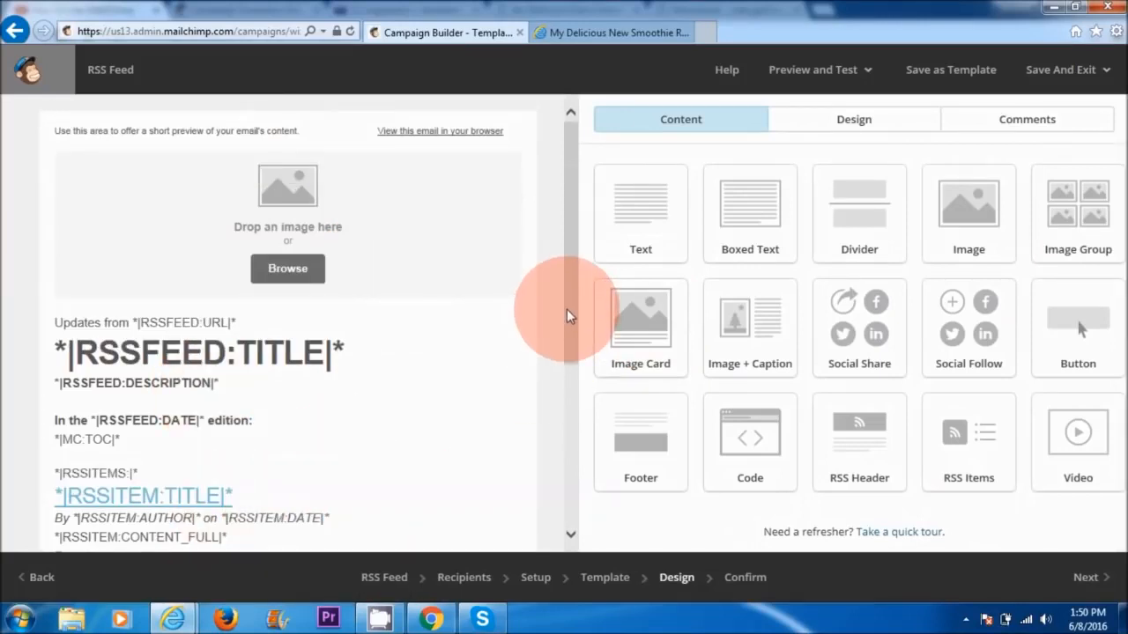
Step: Fill the header's empty image block with the logo "natural vita only hq.02" from the stored files
drag(568, 304, 574, 359)
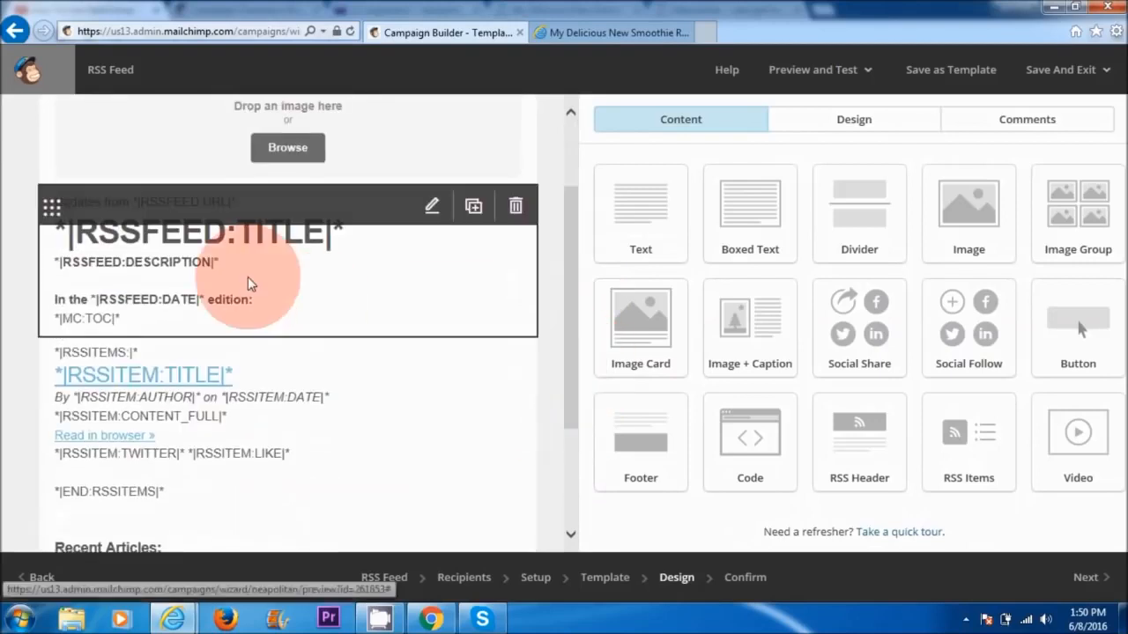
scroll(428, 278, up, 3)
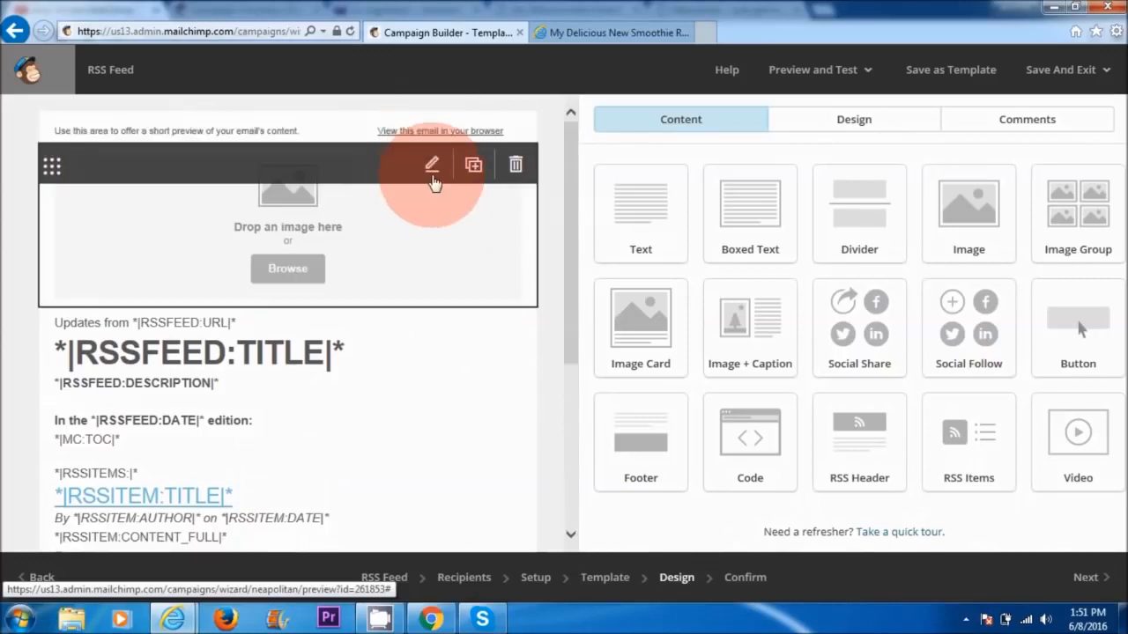
click(431, 169)
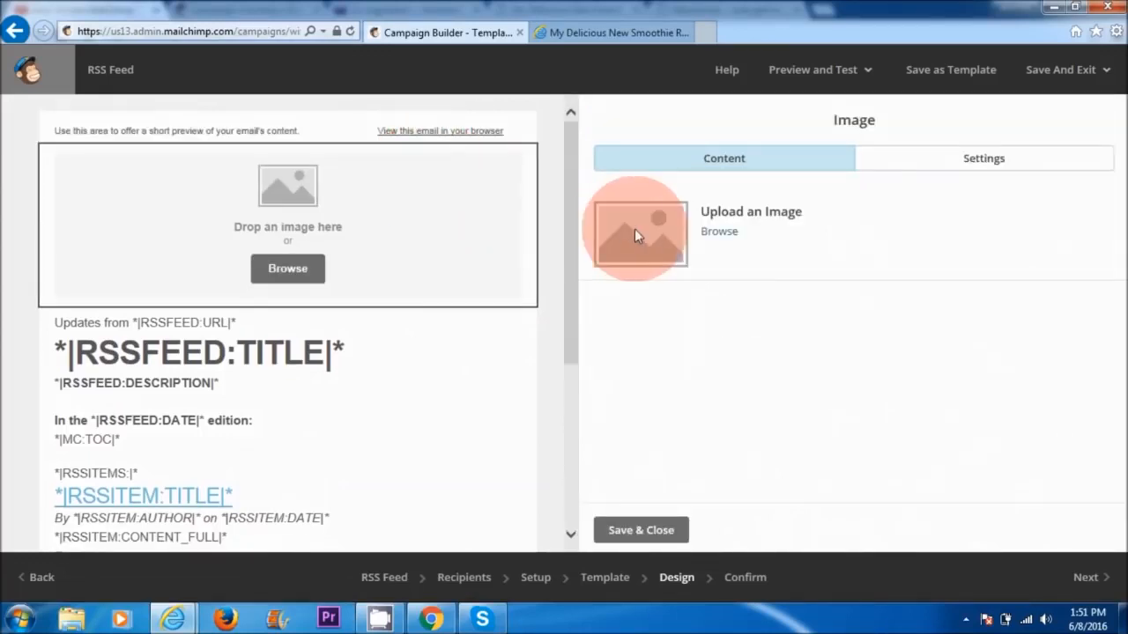
click(719, 233)
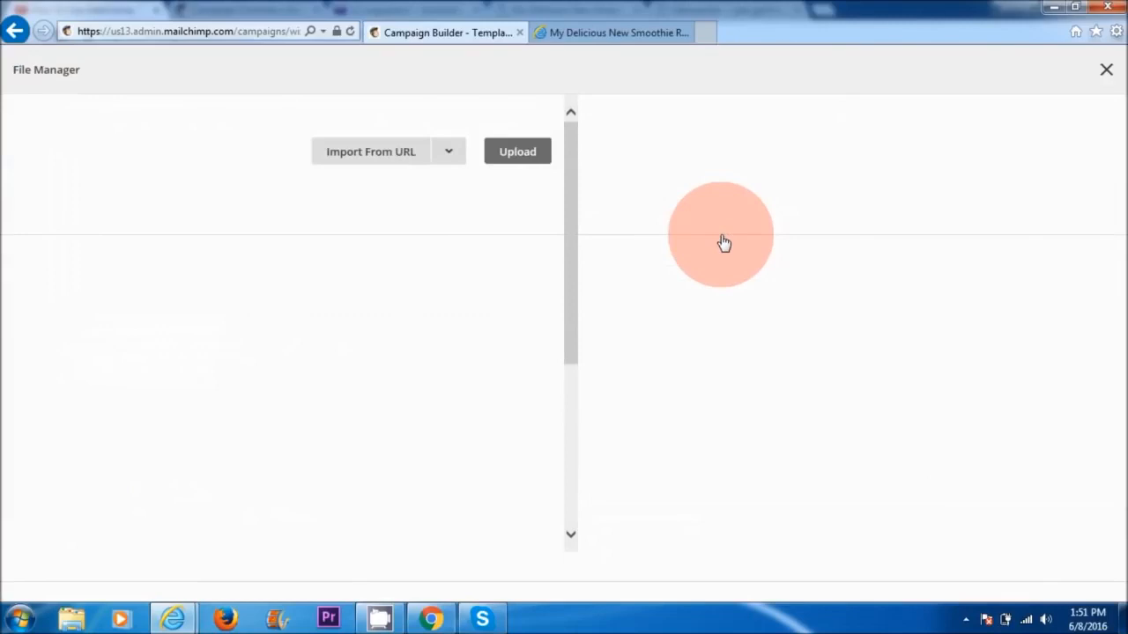
click(1075, 151)
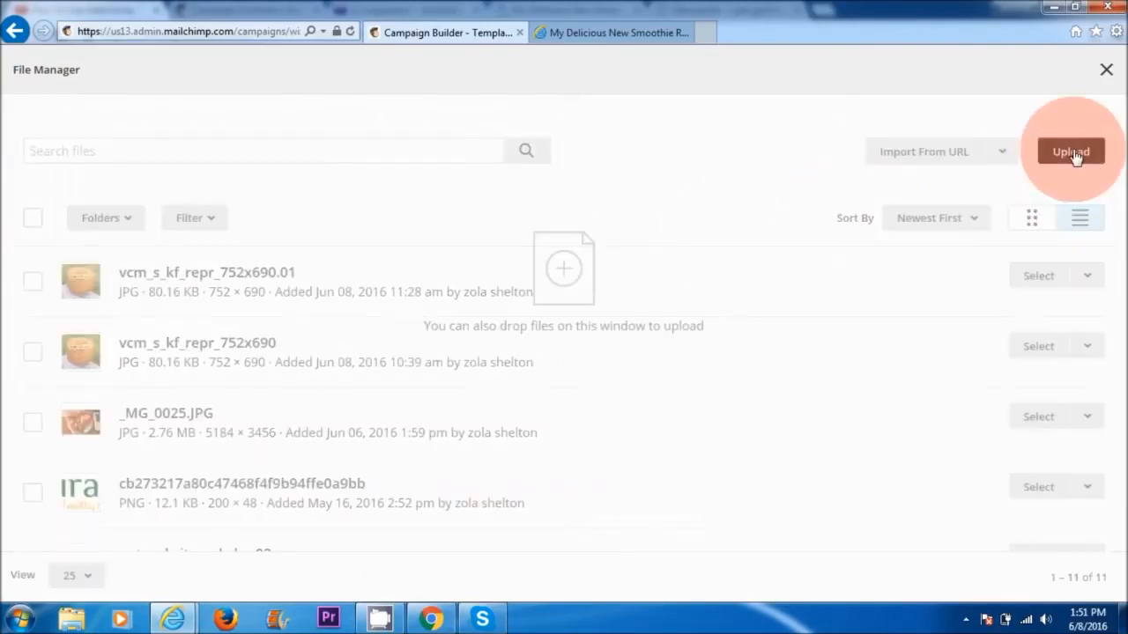
click(763, 280)
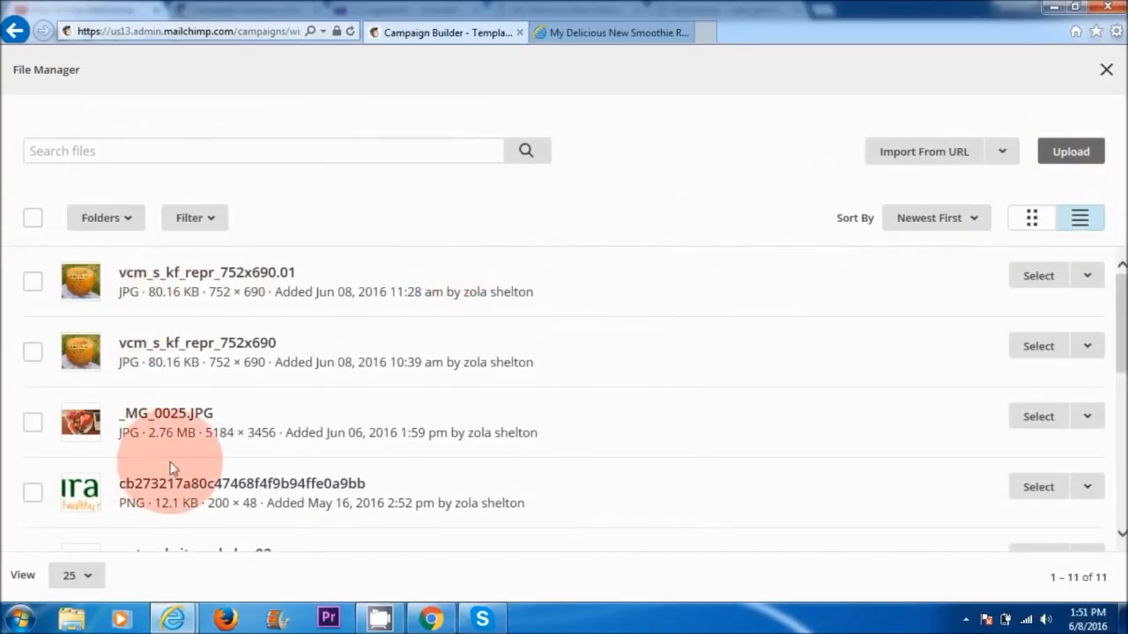
scroll(1097, 348, down, 1)
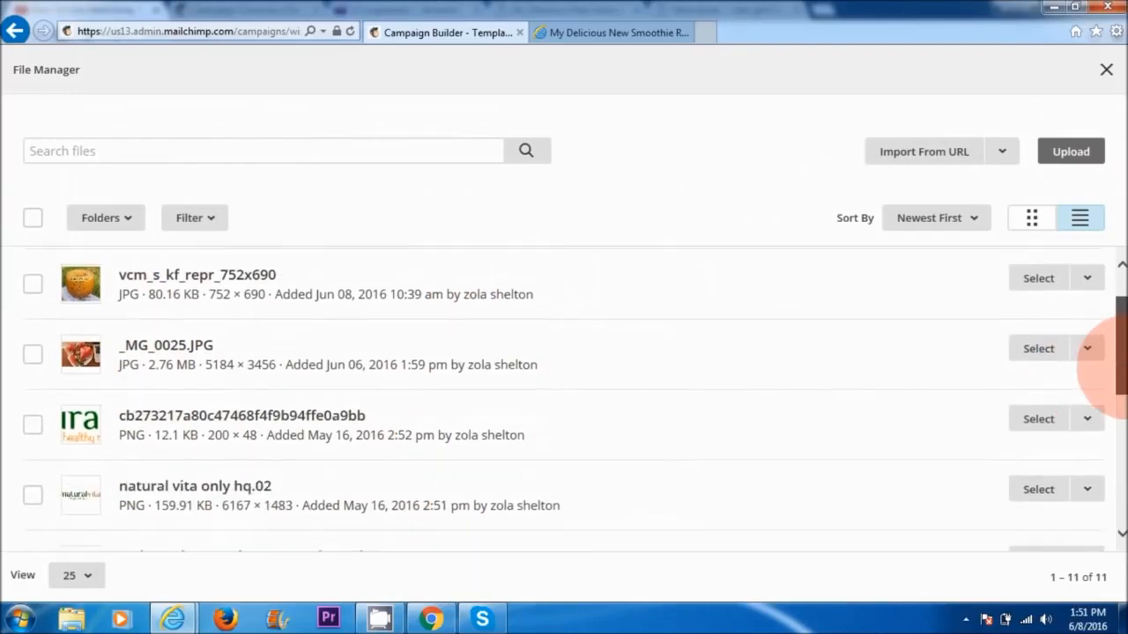
click(33, 477)
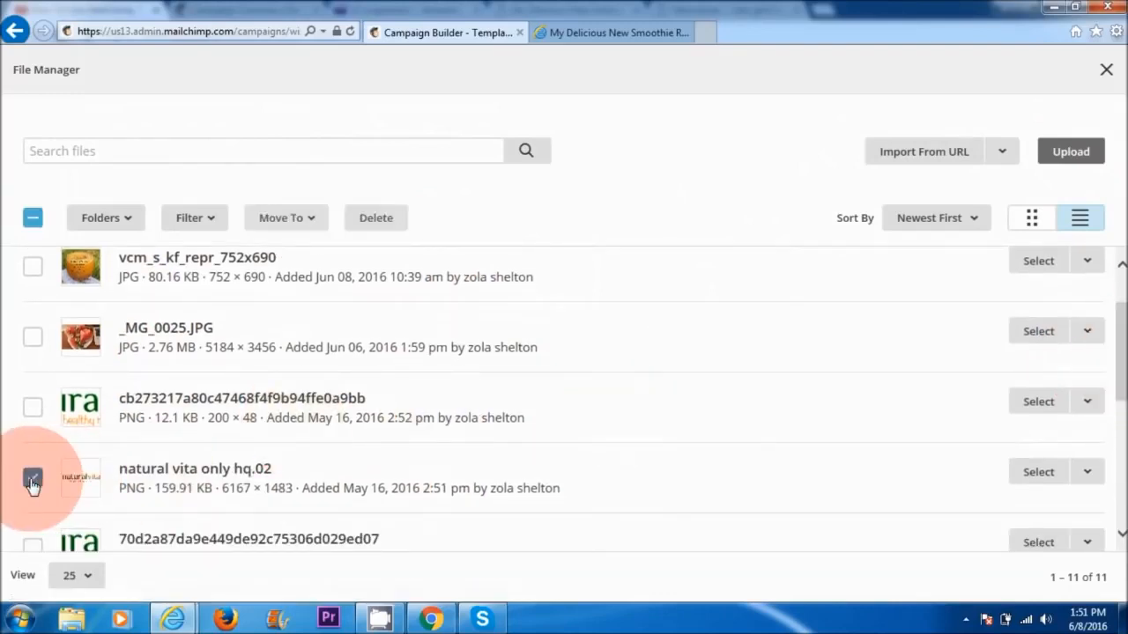
click(1039, 476)
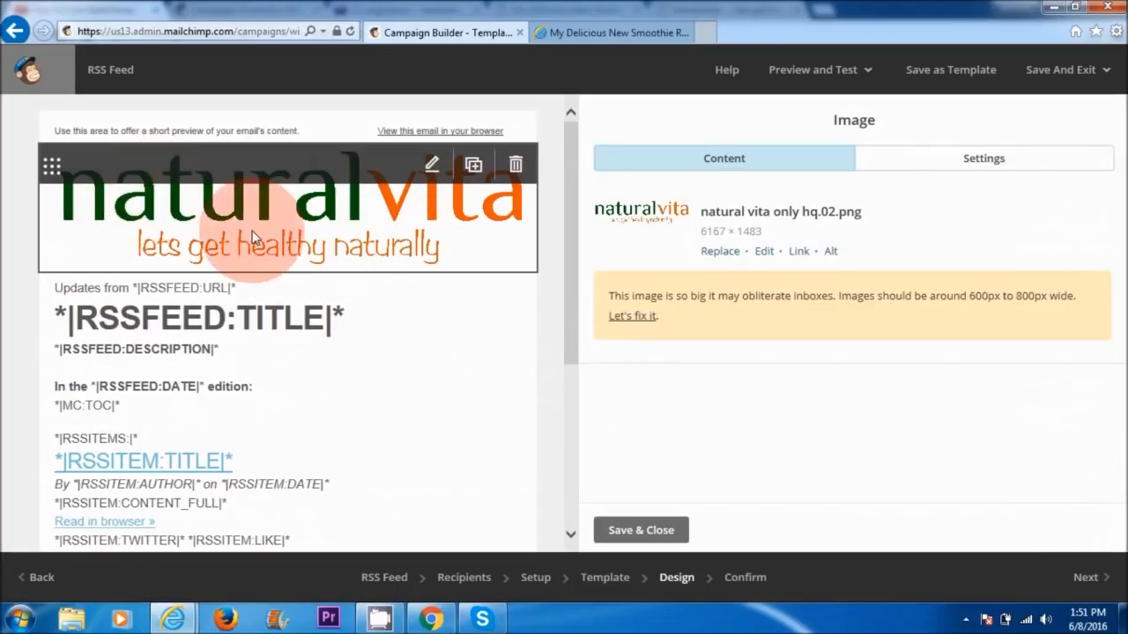
Step: Resize the header logo image to a width of 200 px with proportions locked, and save the edited image
click(765, 254)
click(511, 150)
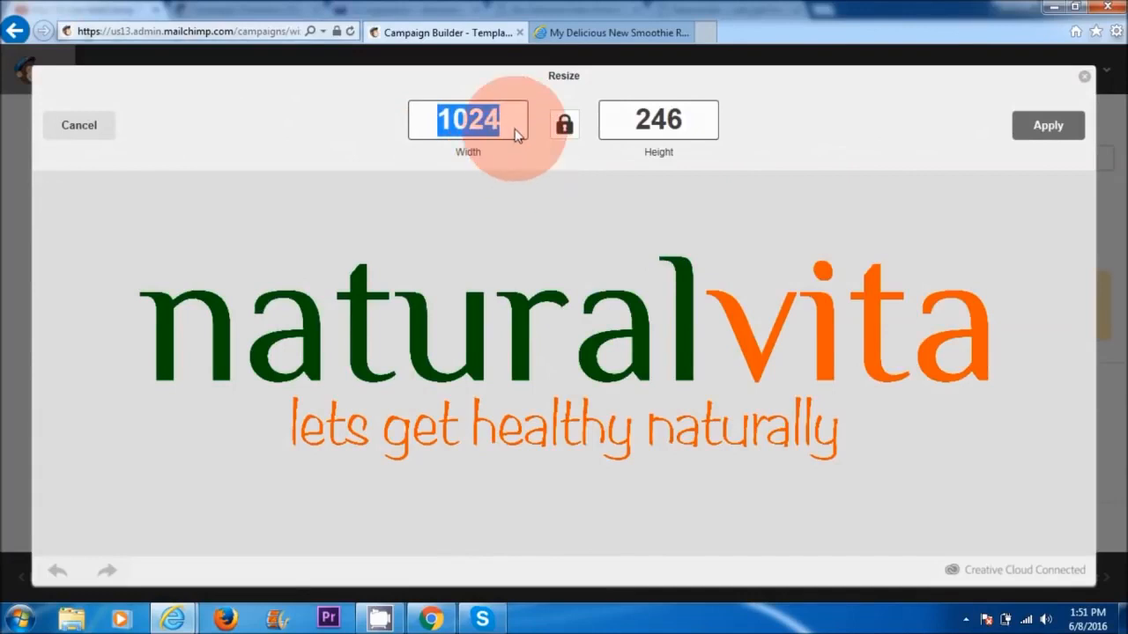
text(200)
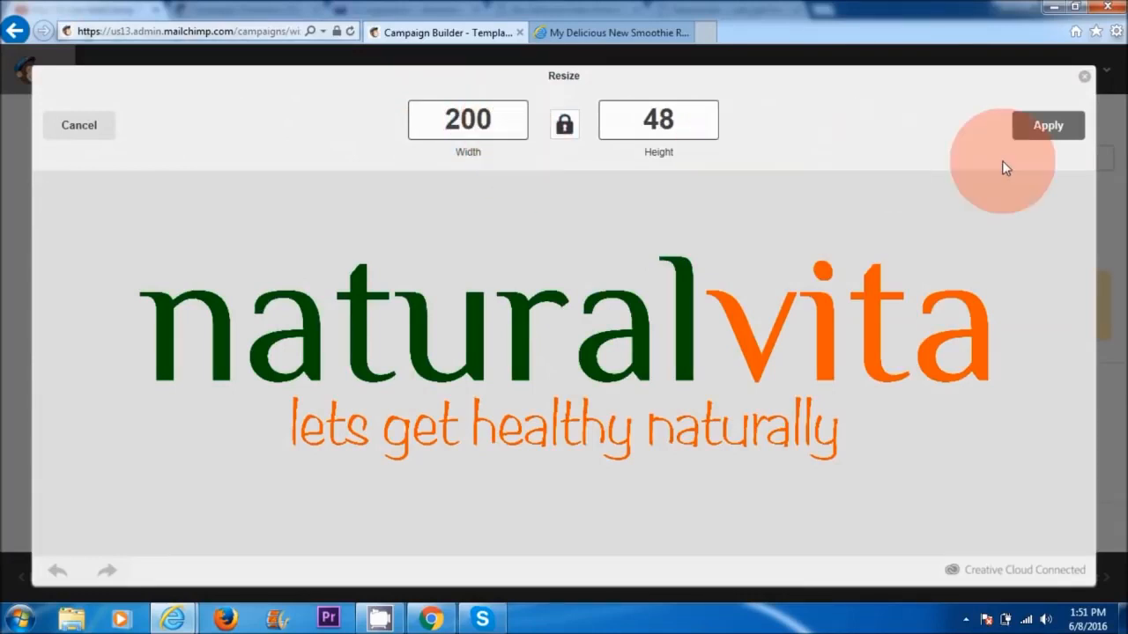
click(1046, 131)
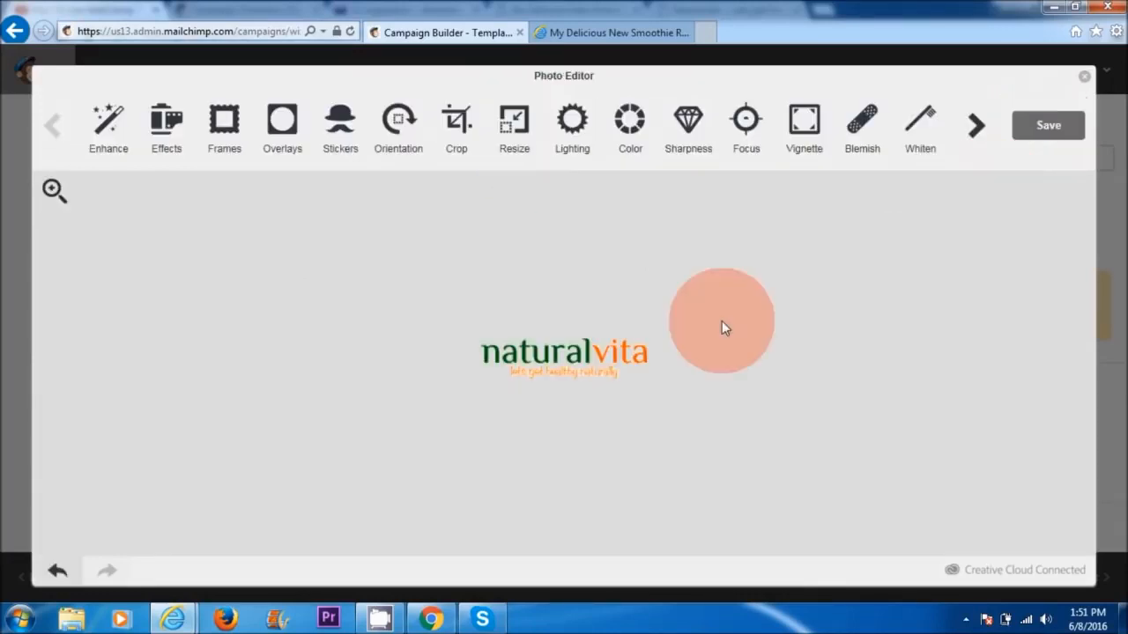
click(1057, 128)
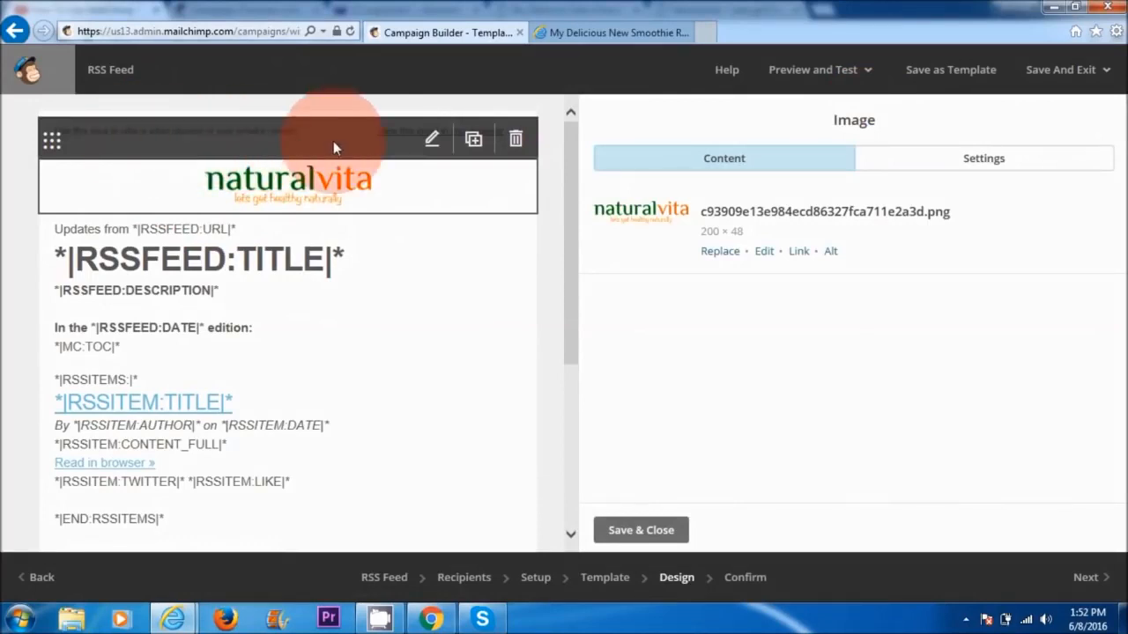
Step: Replace the email's preview text above the logo with "RSS FEED" and save the text block
click(432, 143)
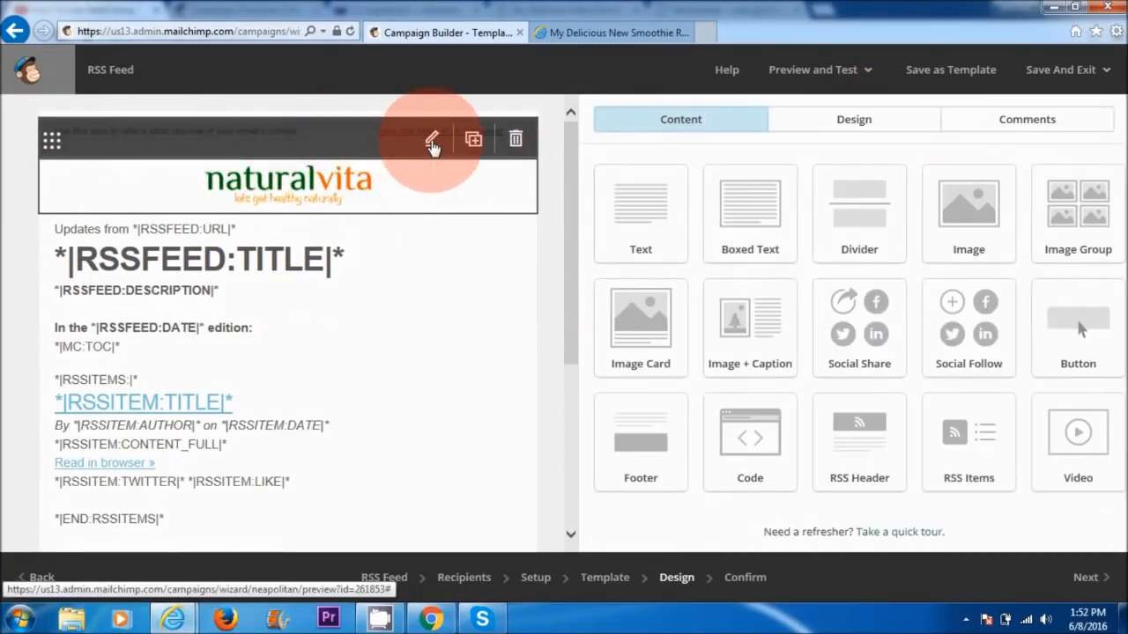
drag(906, 332, 596, 300)
key(BackSpace)
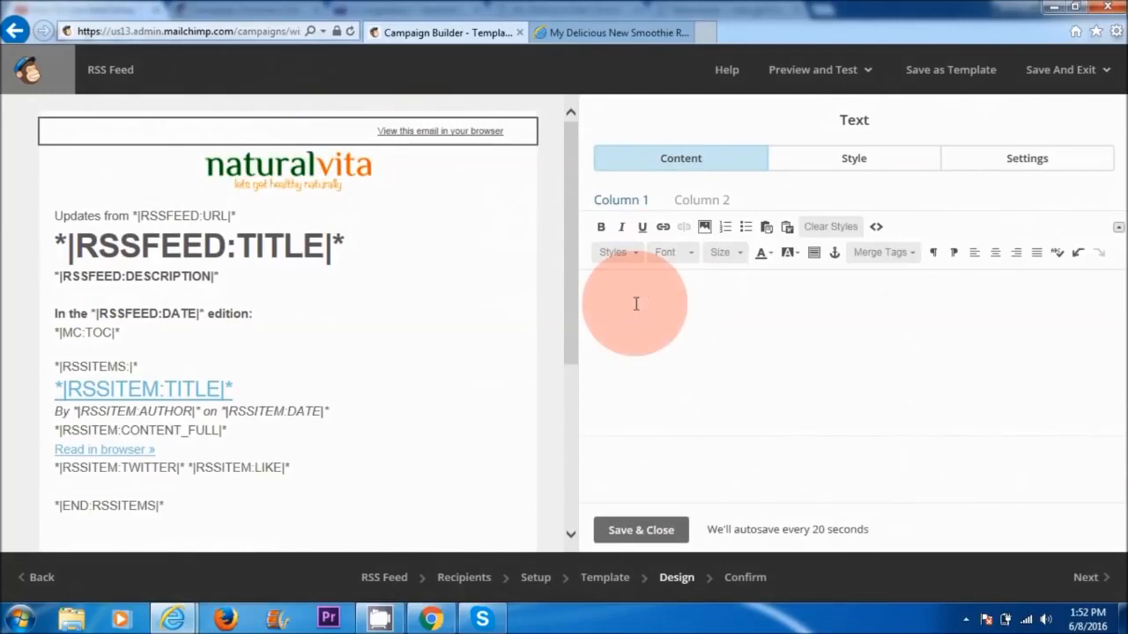
text(RSS FEED)
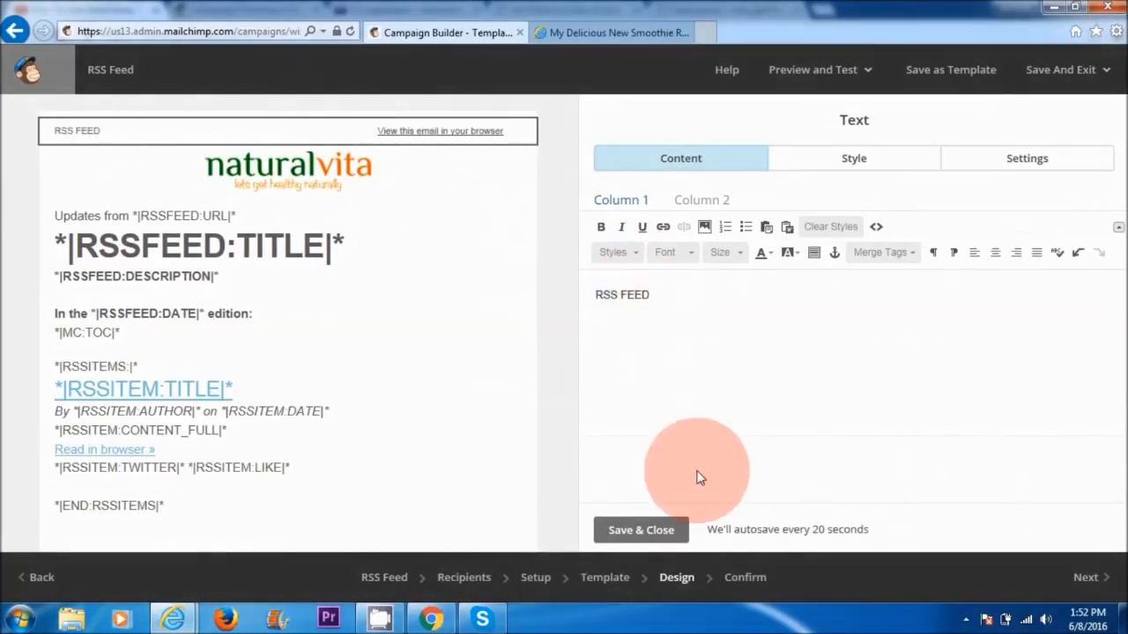
click(641, 529)
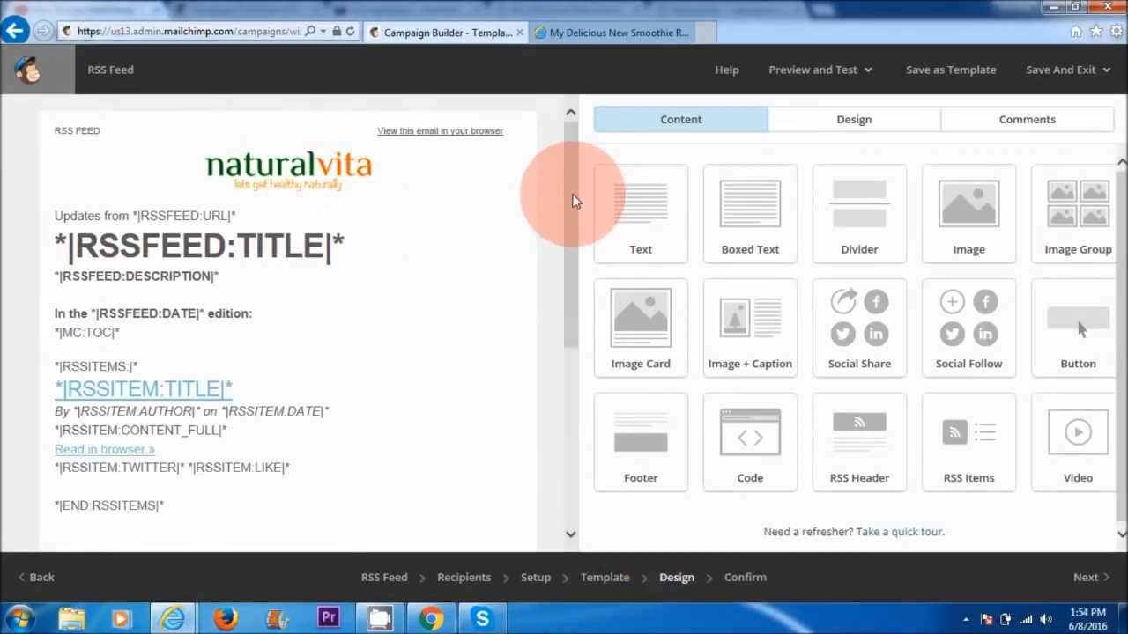
Step: Add a Social Follow block below Recent Articles and choose the layout with small icons in a single row
drag(573, 199, 574, 282)
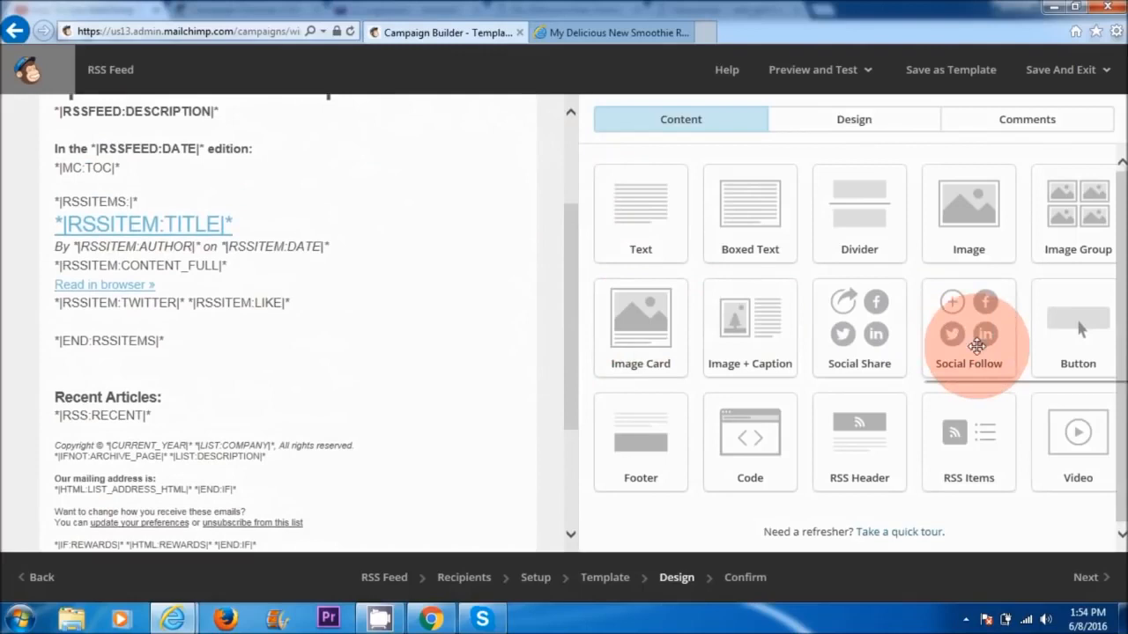
drag(970, 356, 253, 379)
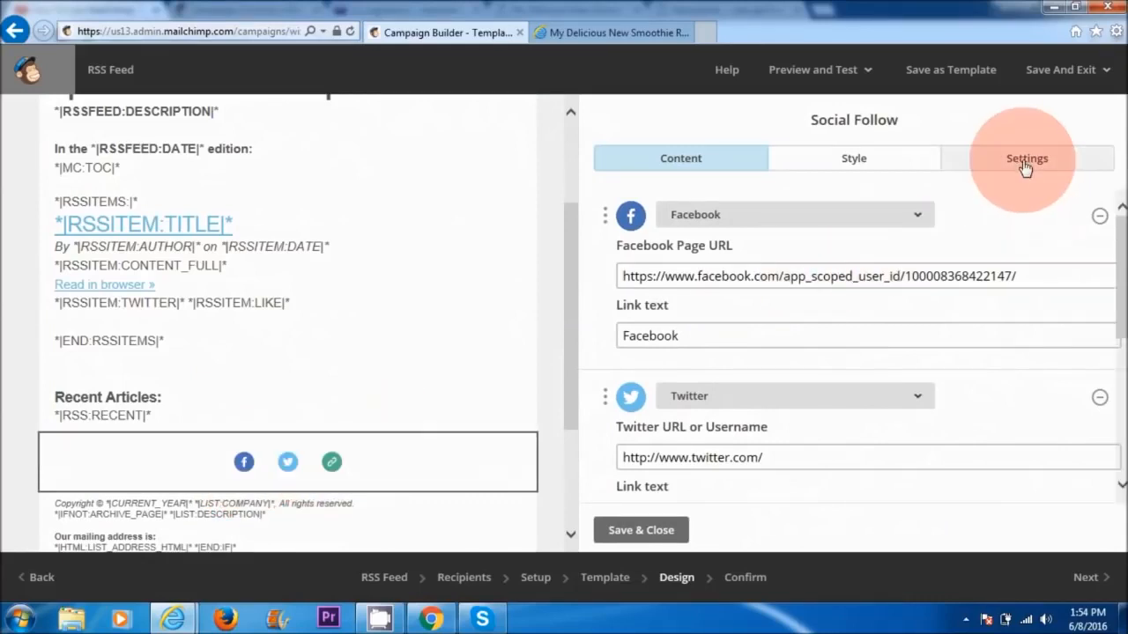
click(1024, 166)
click(782, 476)
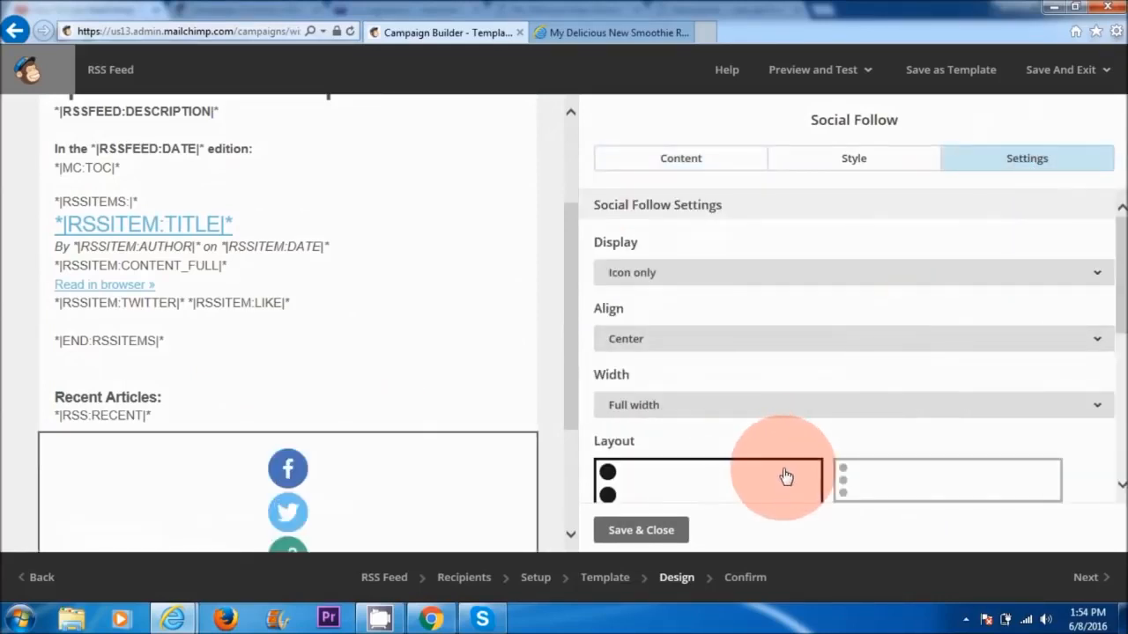
click(932, 477)
scroll(1098, 289, down, 1)
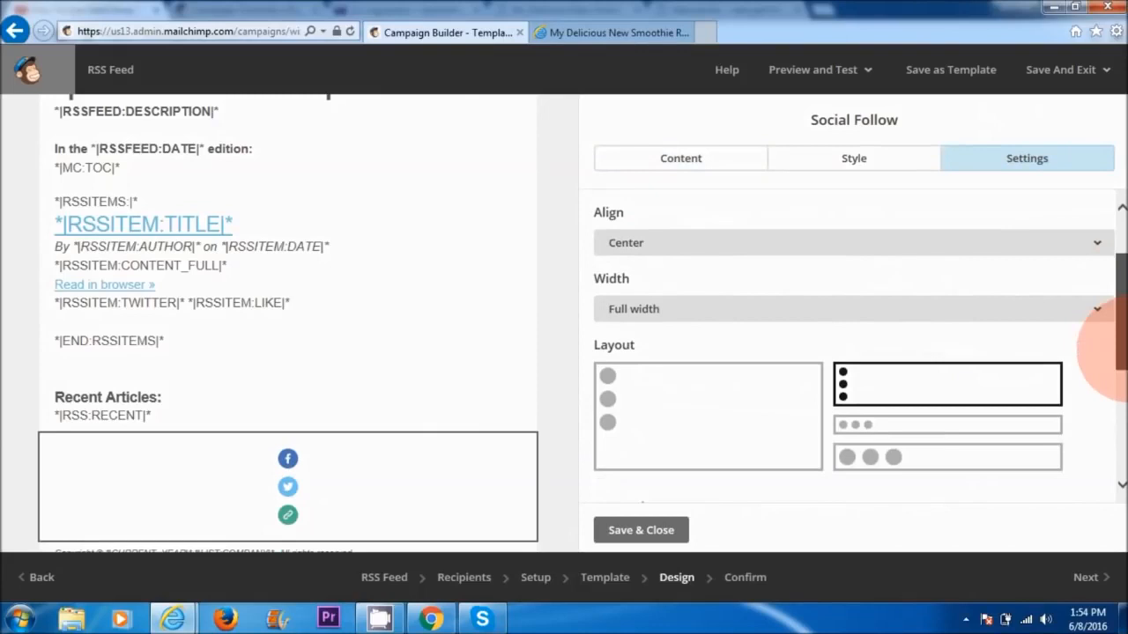
click(898, 426)
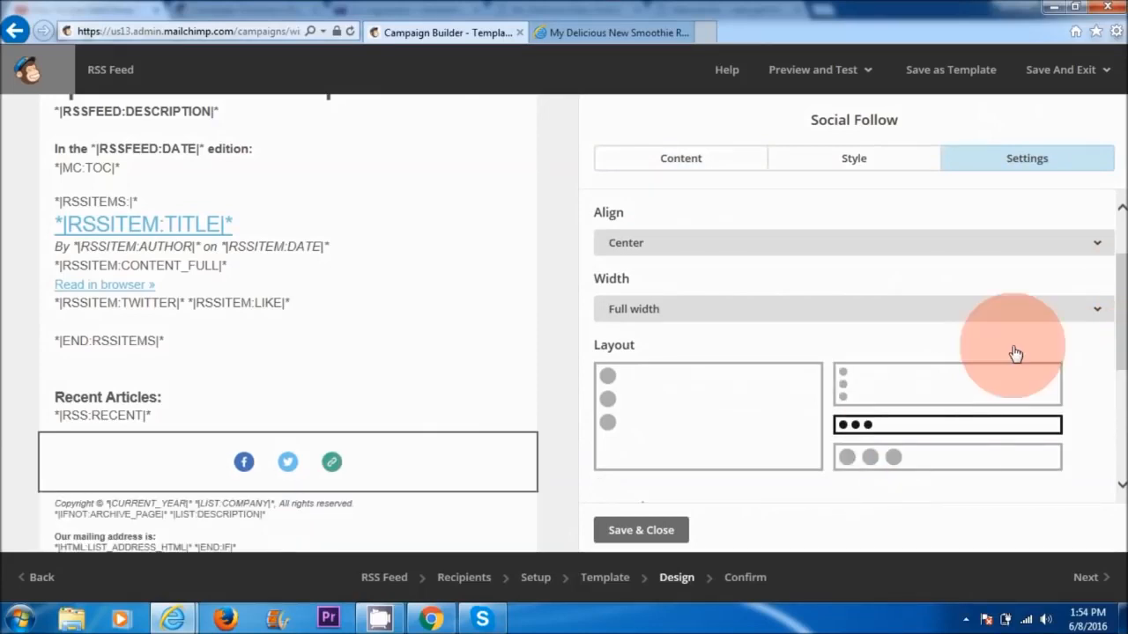
drag(1117, 264, 1117, 215)
click(677, 160)
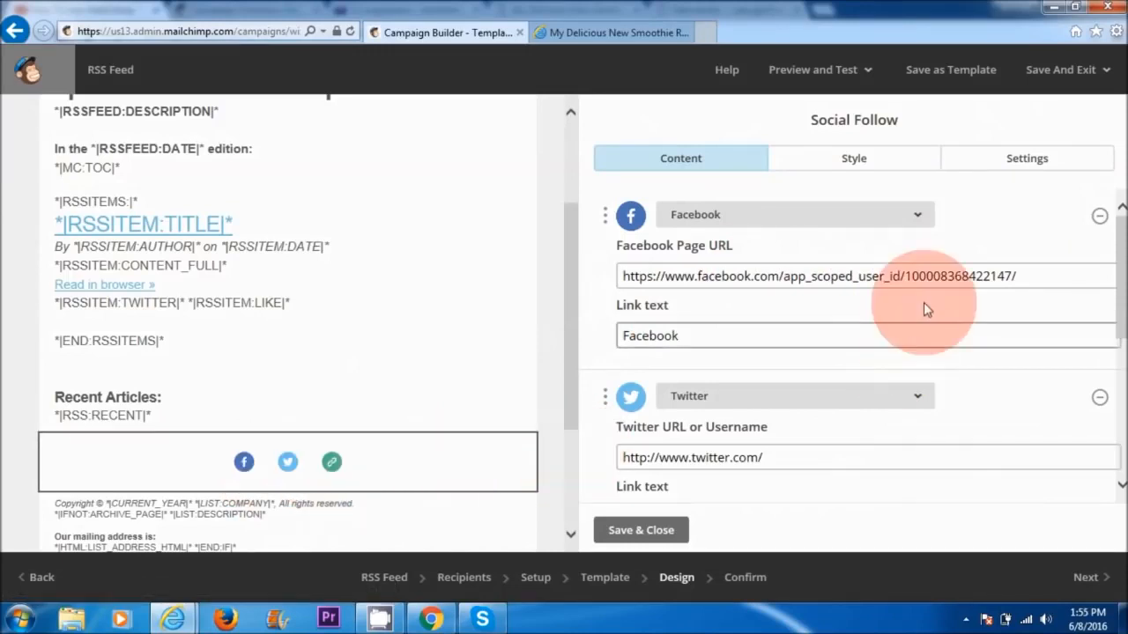
click(1056, 273)
drag(791, 276, 1070, 276)
key(BackSpace)
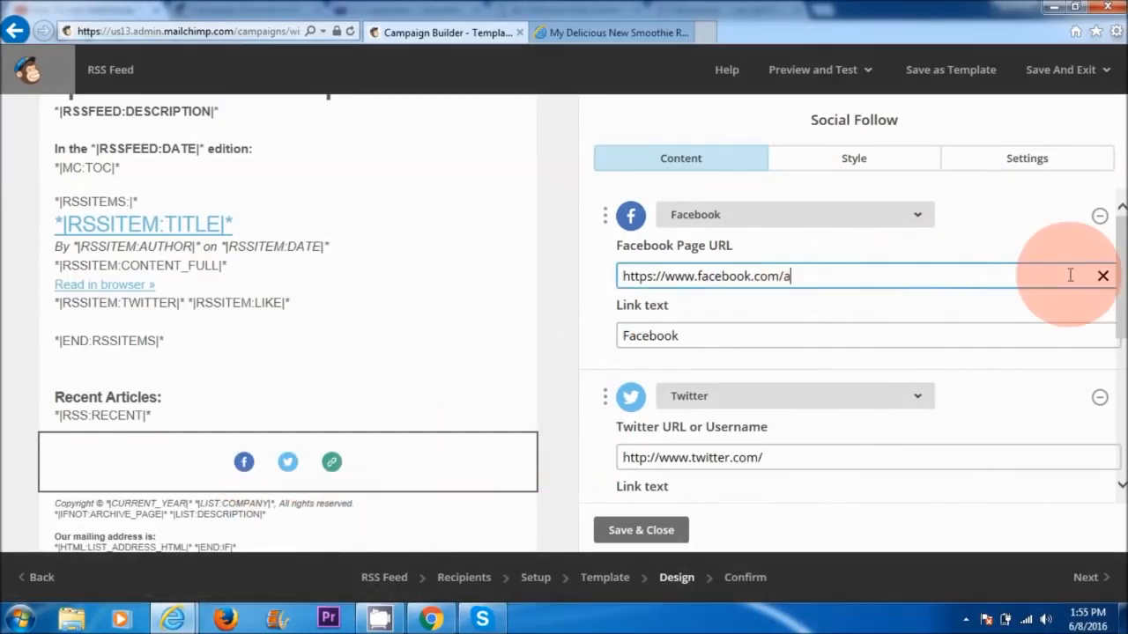
text(naturalvita)
click(740, 458)
text(naturalvita)
mouse_move(1117, 328)
mouse_down()
mouse_move(1116, 424)
mouse_move(1116, 325)
mouse_up()
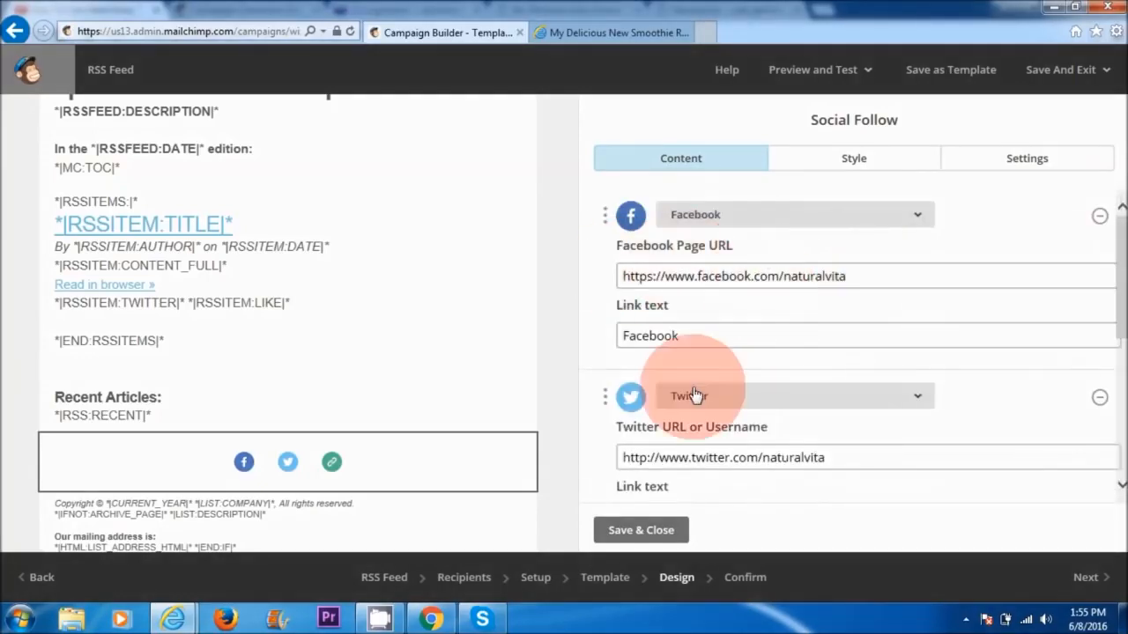
drag(1120, 303, 1119, 399)
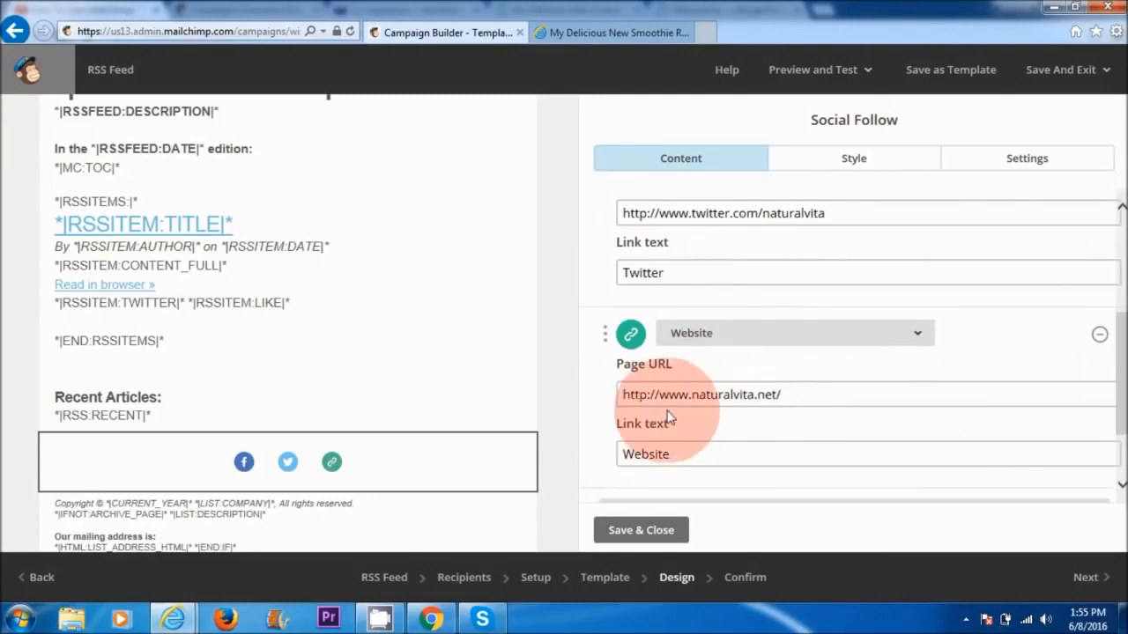
click(641, 529)
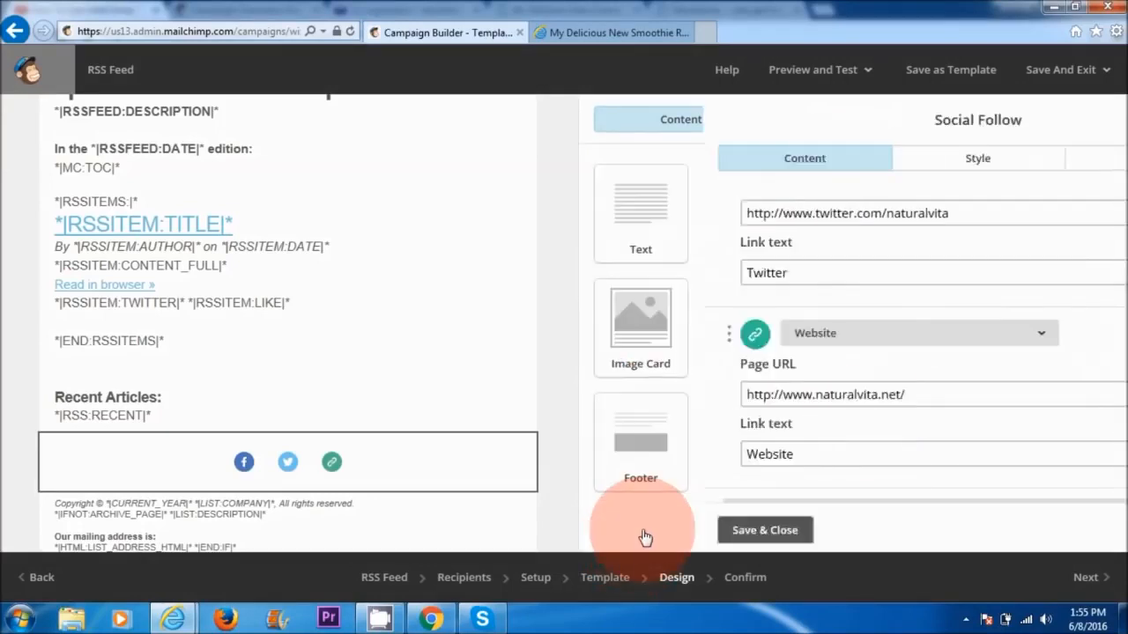
Step: Add a Social Share block between the Social Follow icons and the footer, keeping its default options, and save it
scroll(314, 347, down, 2)
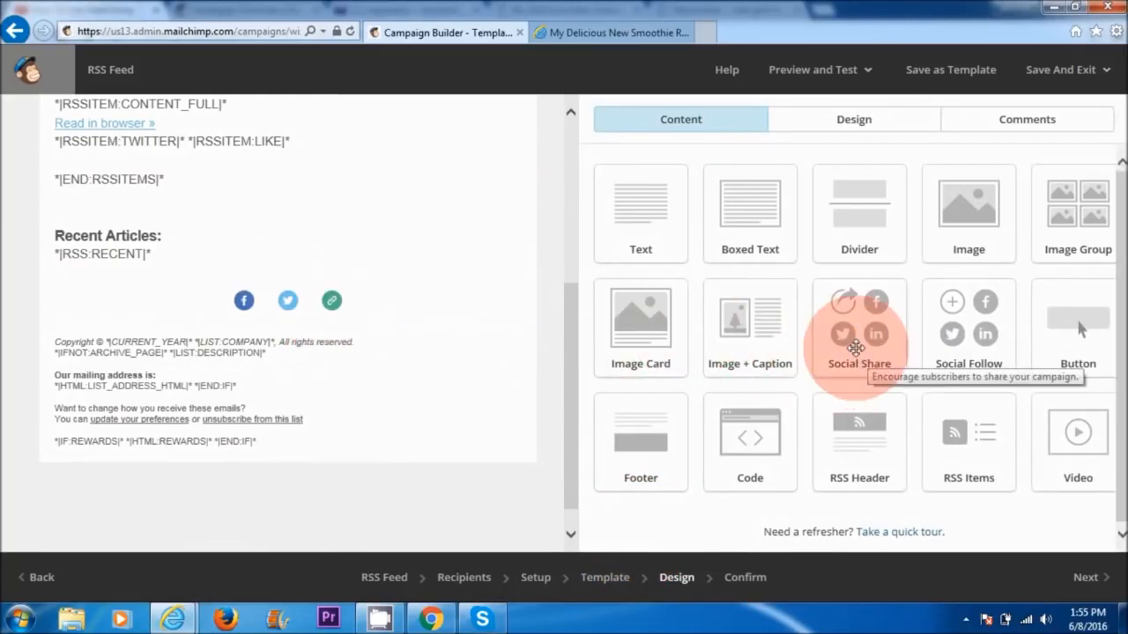
drag(856, 348, 209, 328)
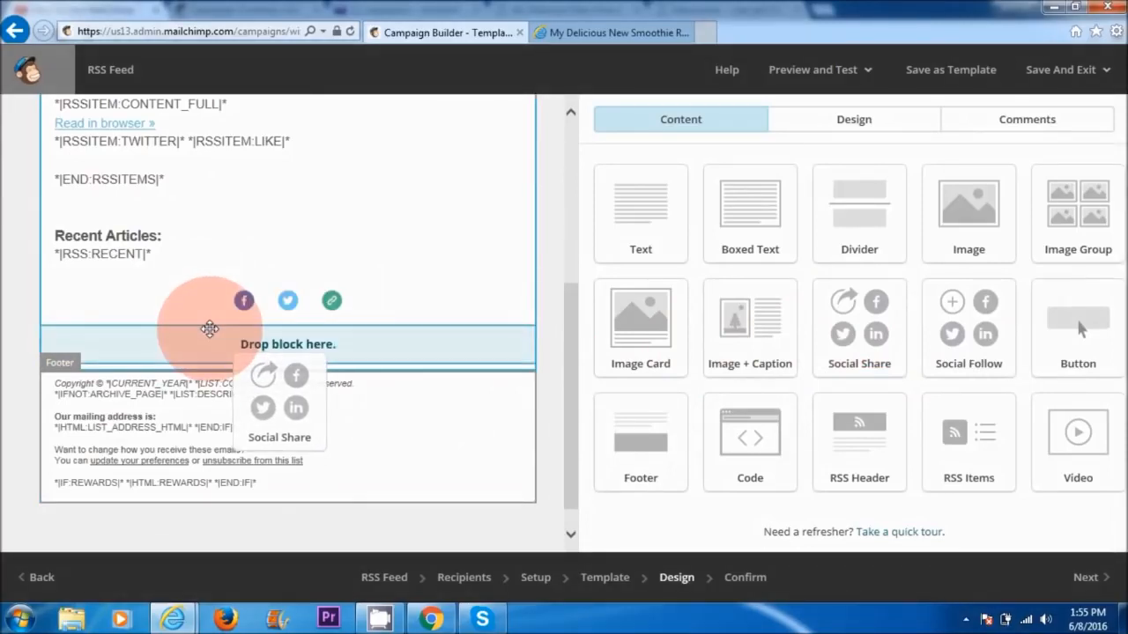
drag(210, 328, 211, 330)
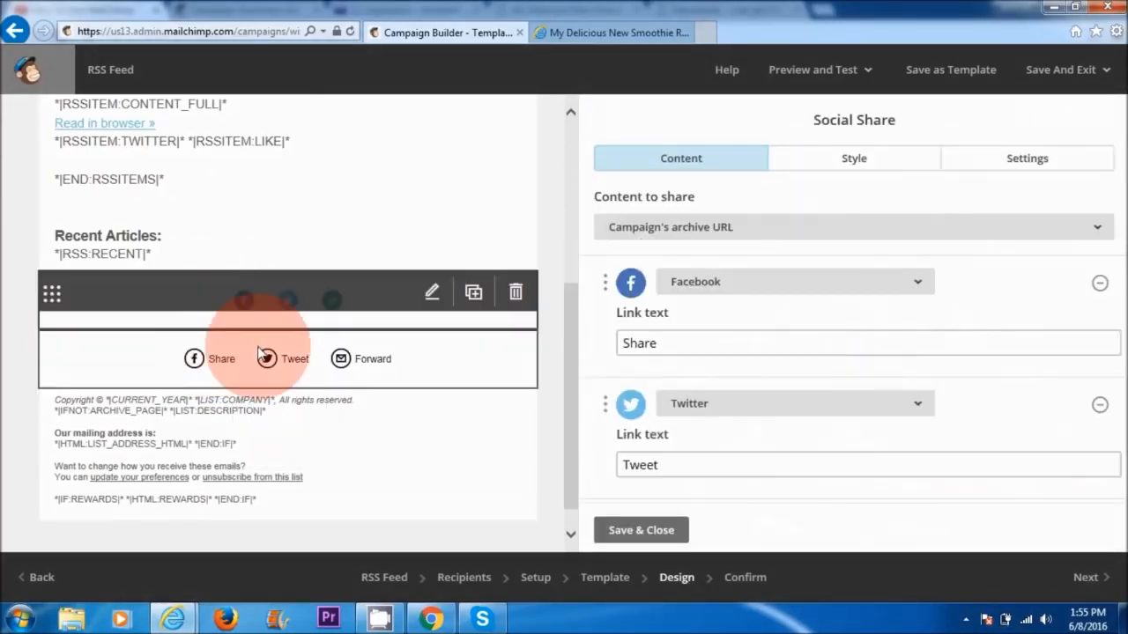
click(649, 529)
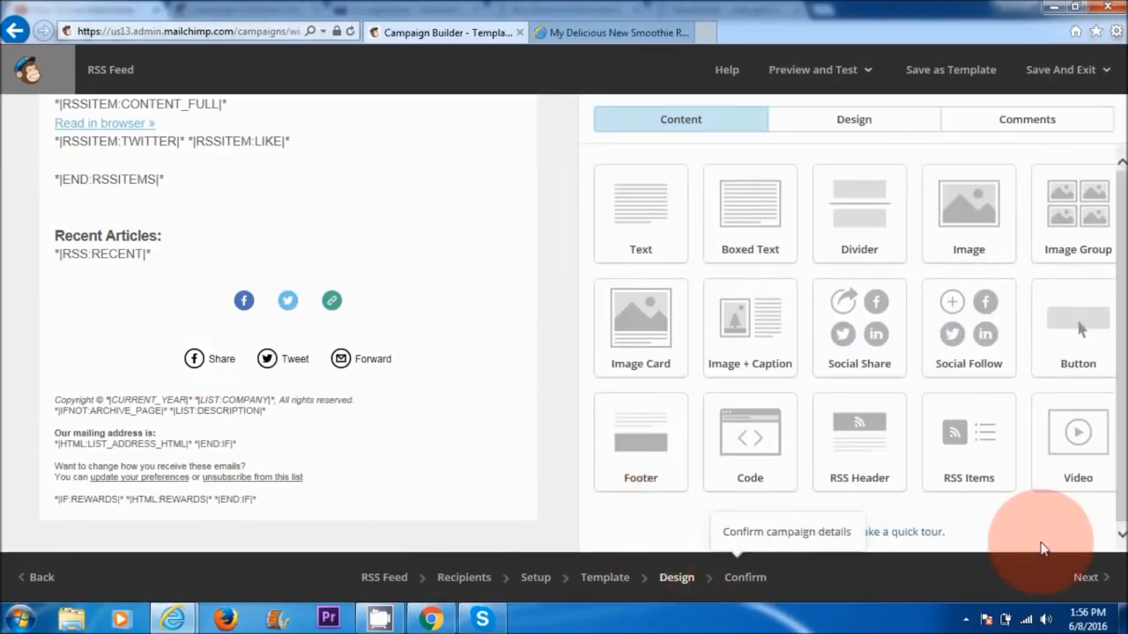
Step: Continue to the confirmation page and start the RSS campaign
click(1102, 580)
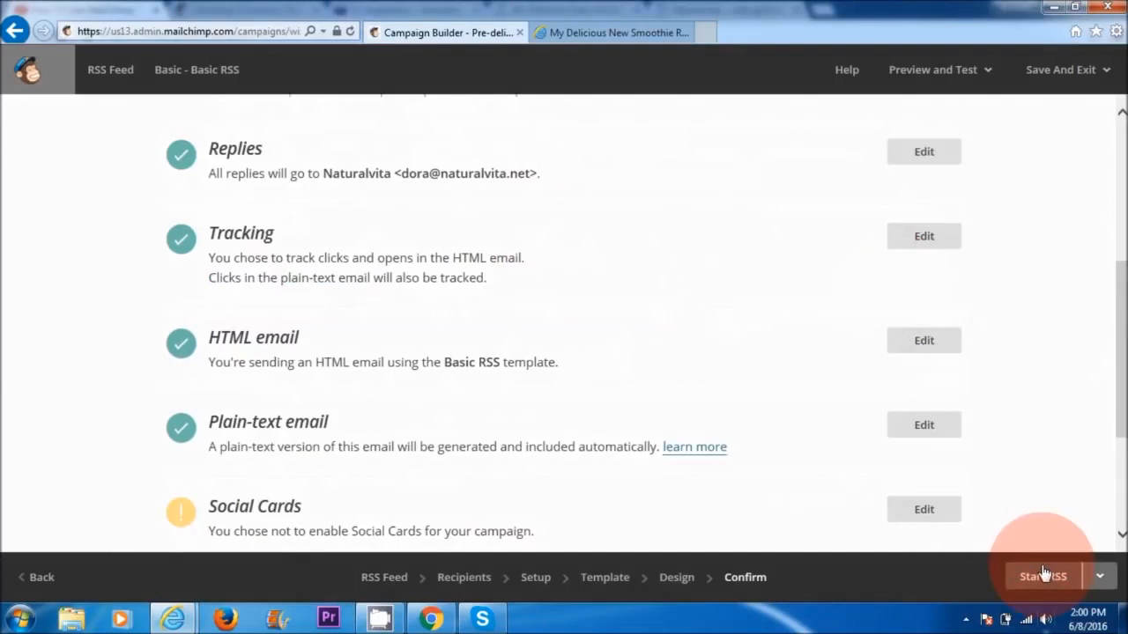
click(1044, 575)
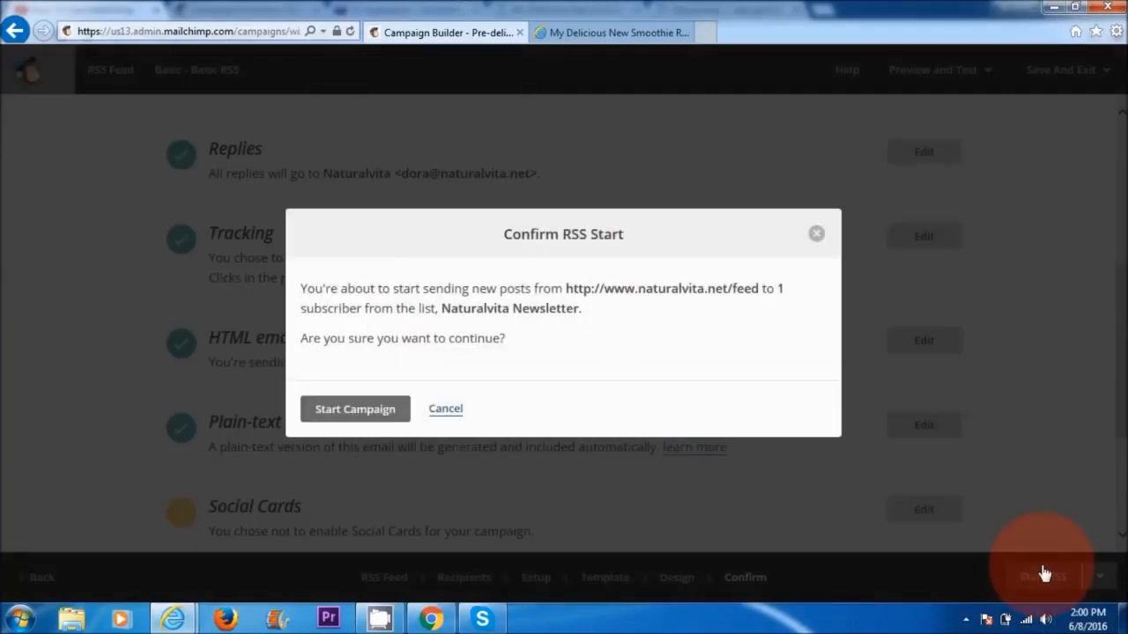
click(370, 411)
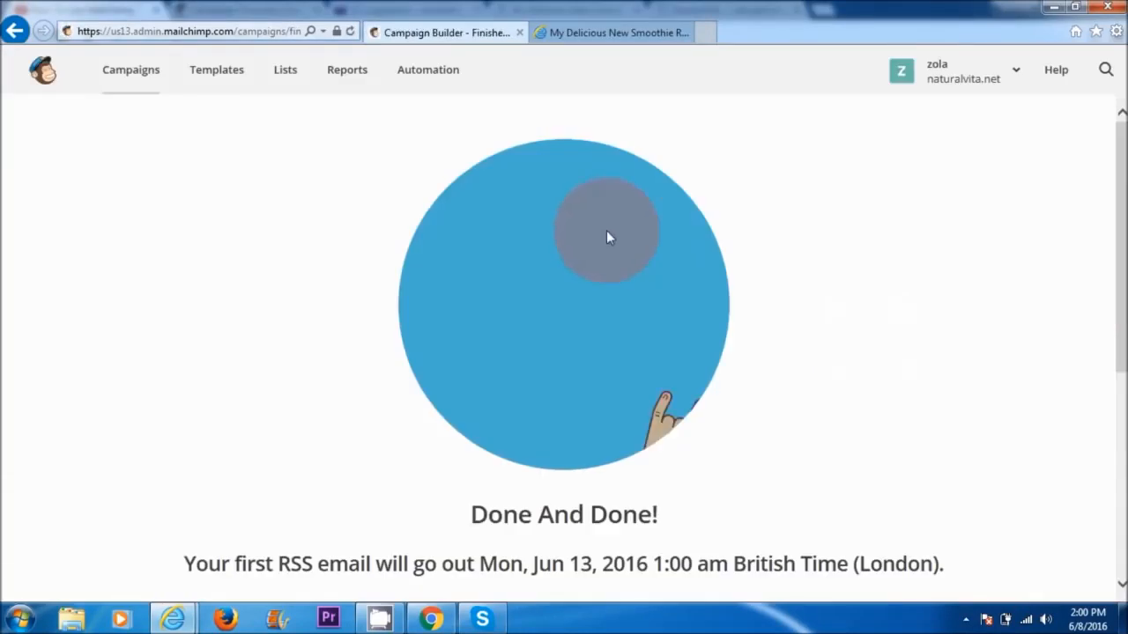
Step: Open the campaigns list and check the RSS Feed and FIRST CAMPAIGN entries
click(123, 75)
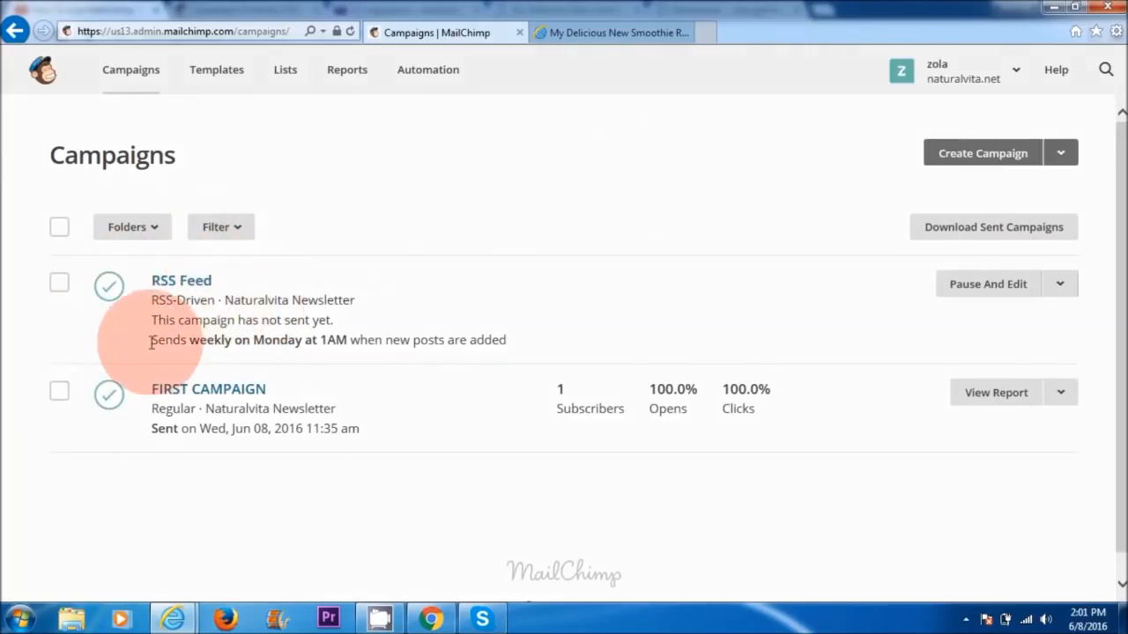
click(173, 280)
click(333, 397)
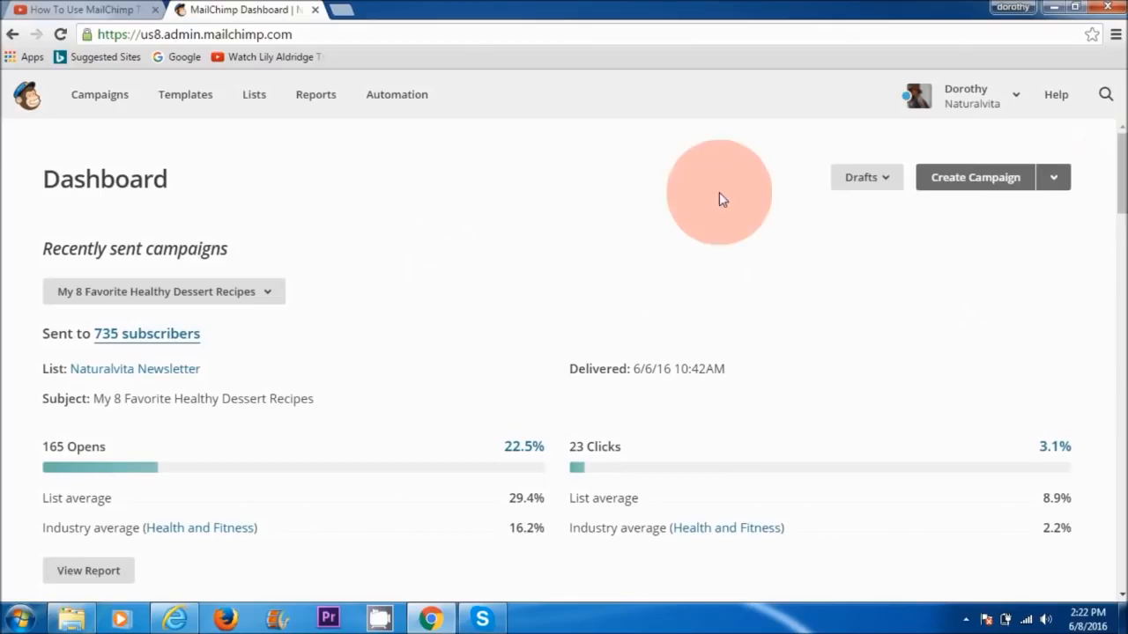
Step: On the established account's dashboard in Chrome, examine the My 8 Favorite Healthy Dessert Recipes campaign's Opened report and its activity categories
drag(228, 191, 40, 182)
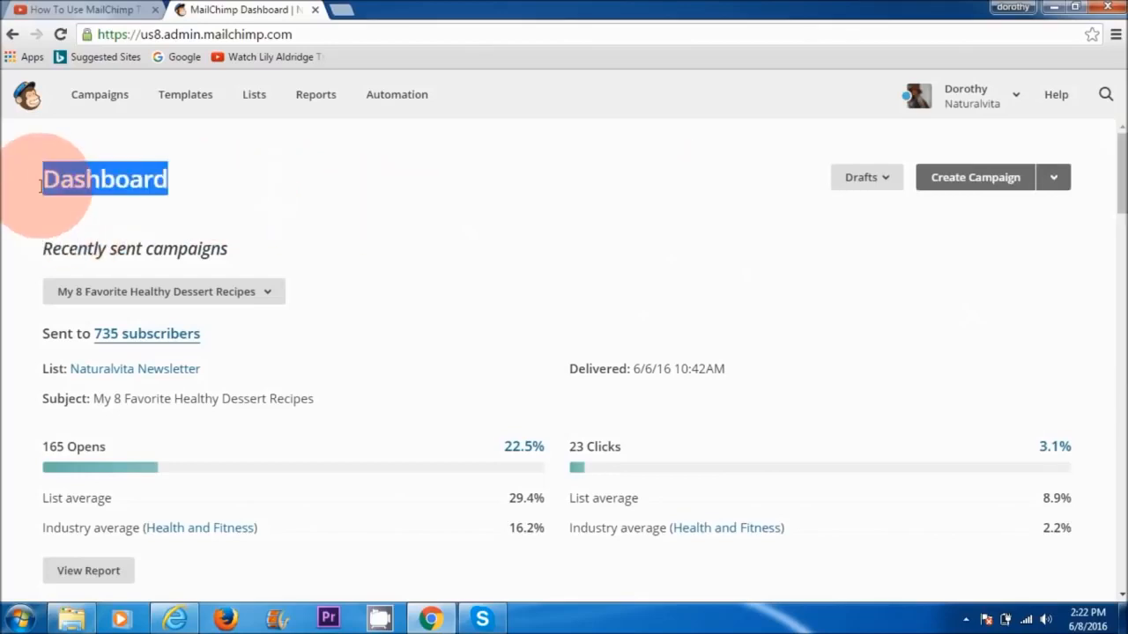
scroll(529, 323, down, 1)
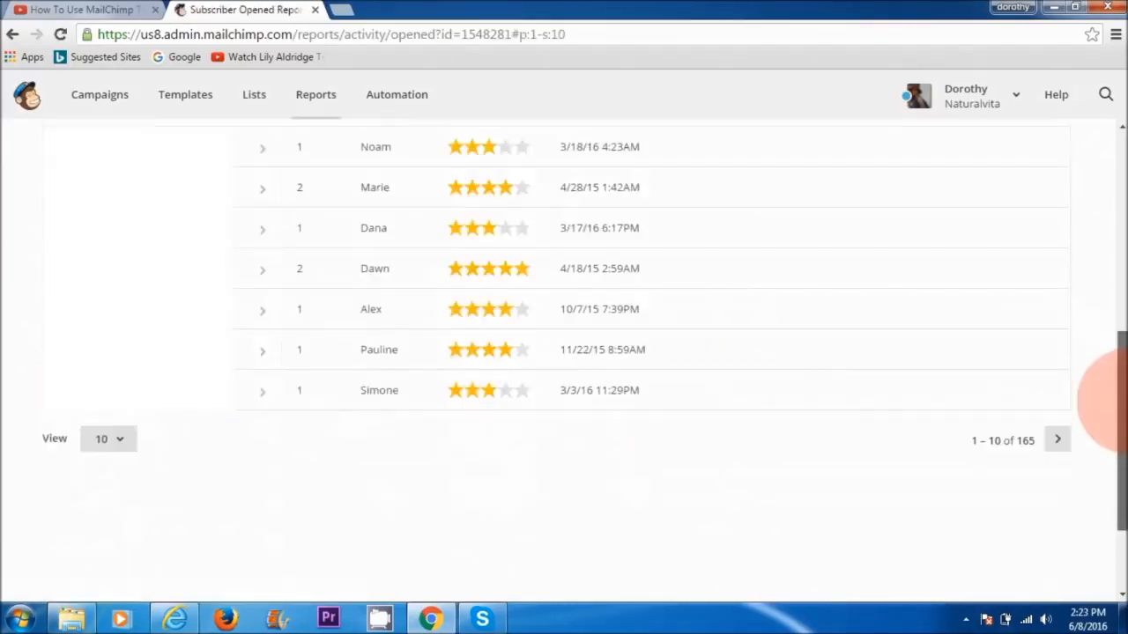
drag(1123, 404, 1123, 336)
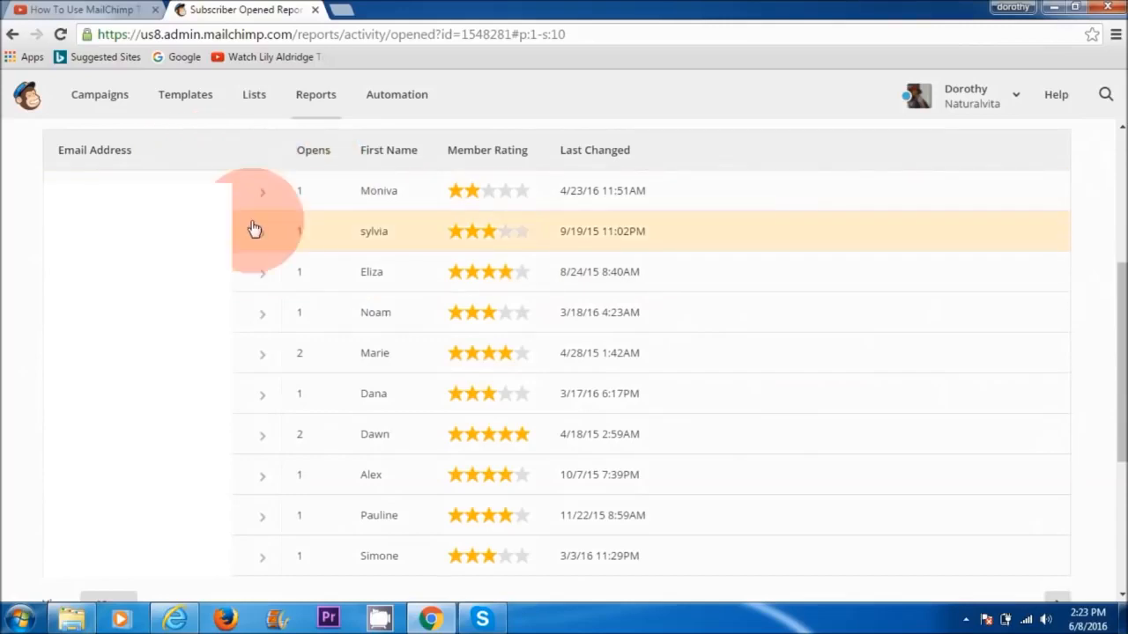
drag(1120, 370, 1119, 221)
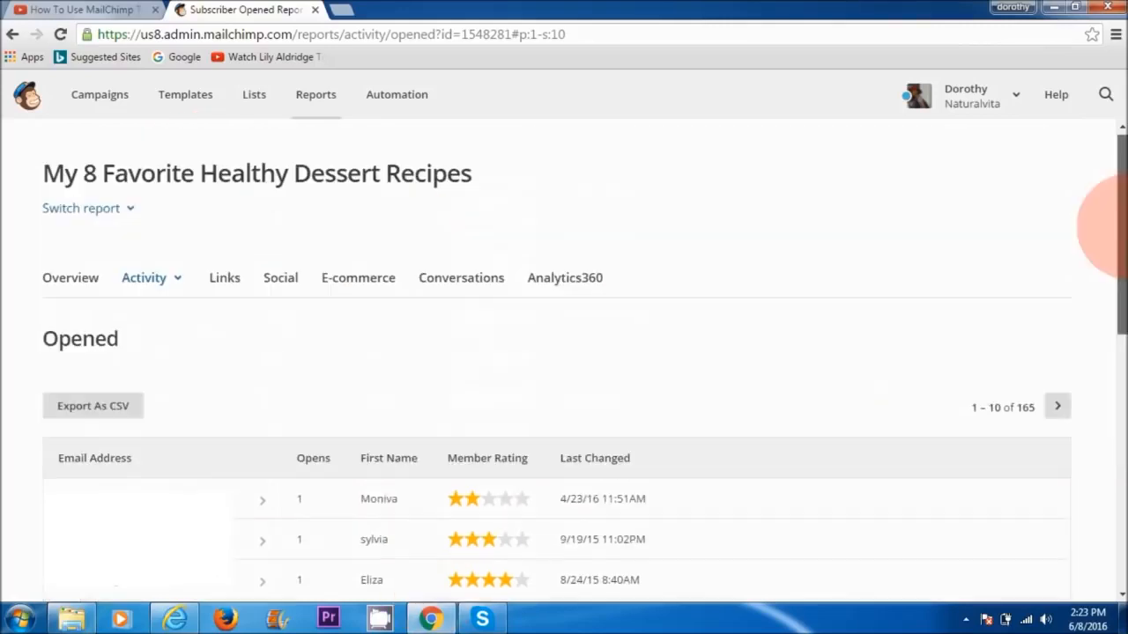
double_click(145, 284)
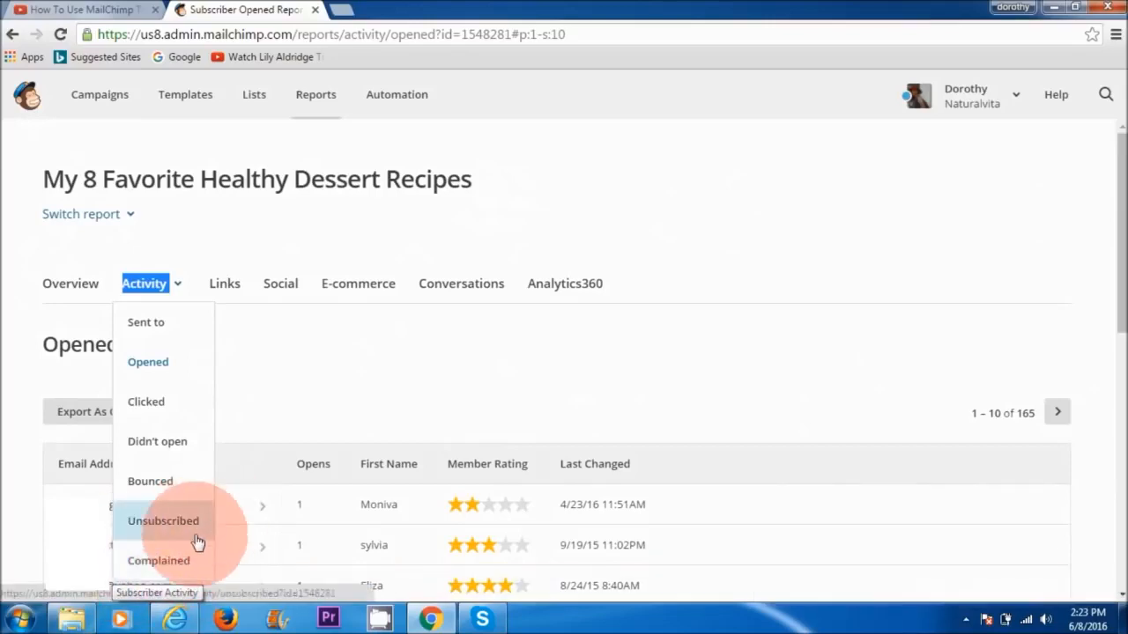
click(93, 231)
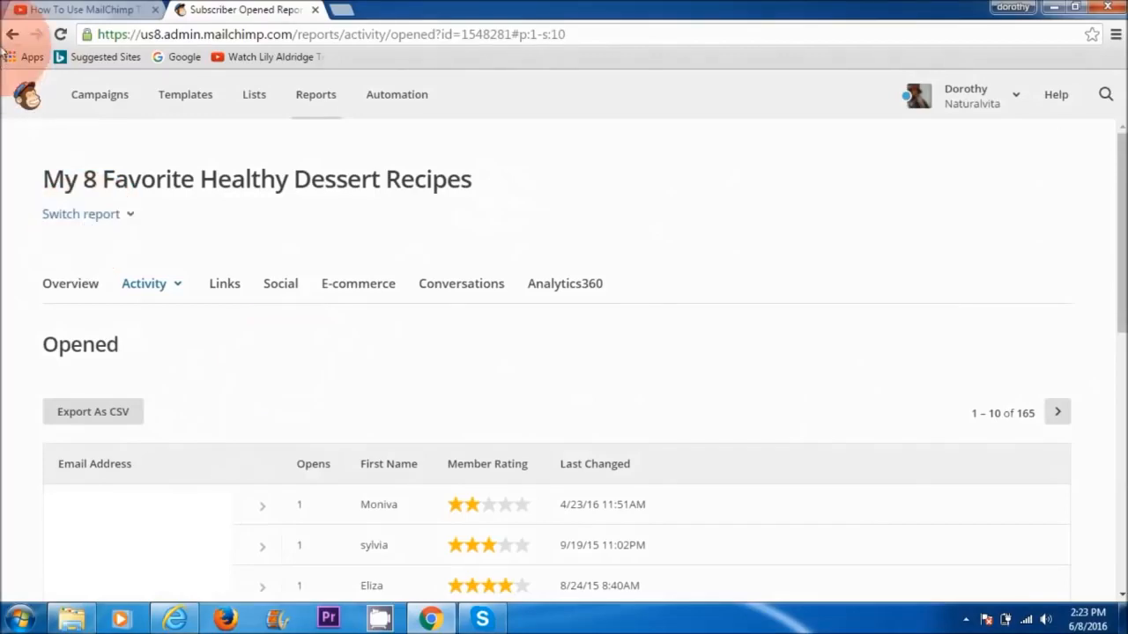
Step: Return to the dashboard and examine the list growth chart and the top five campaigns by opens
drag(1120, 176, 1124, 256)
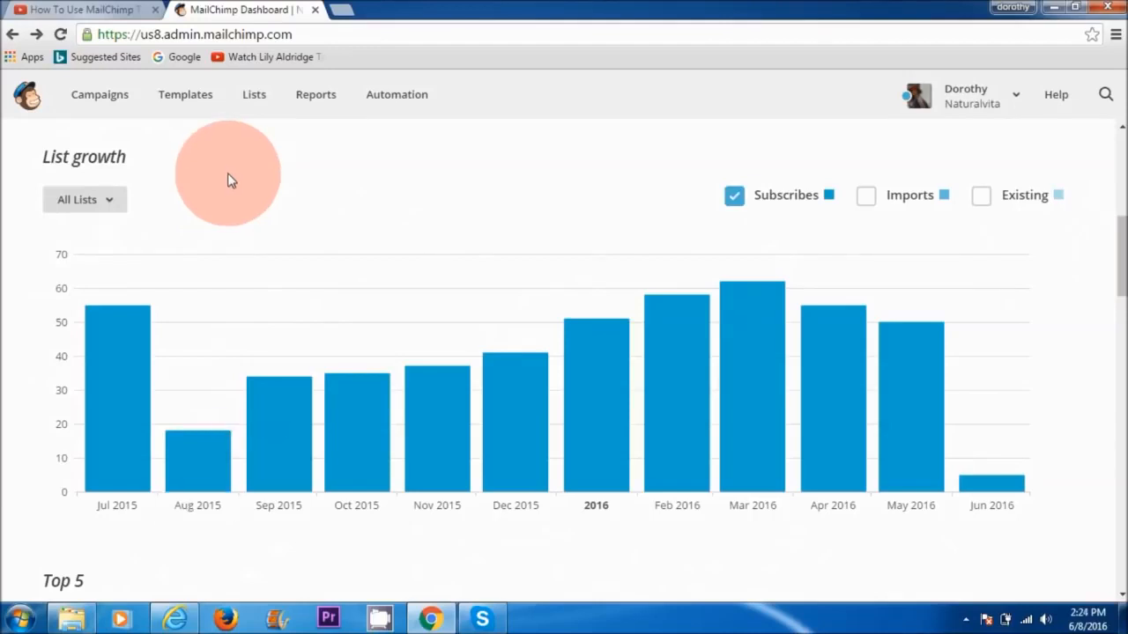
mouse_move(154, 466)
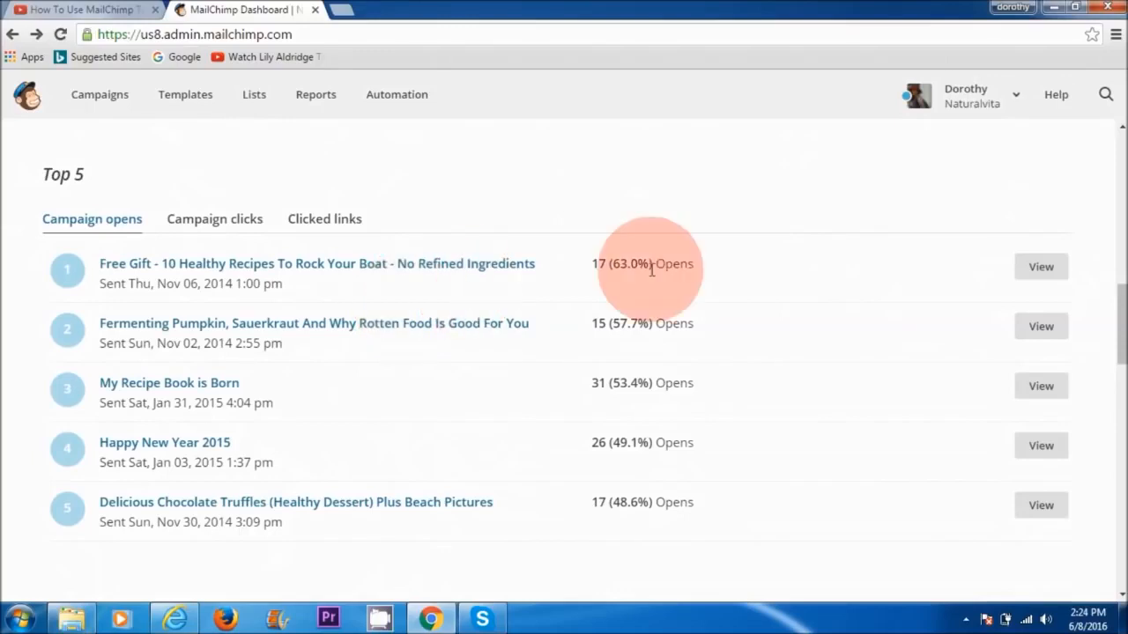
drag(1119, 324, 1117, 198)
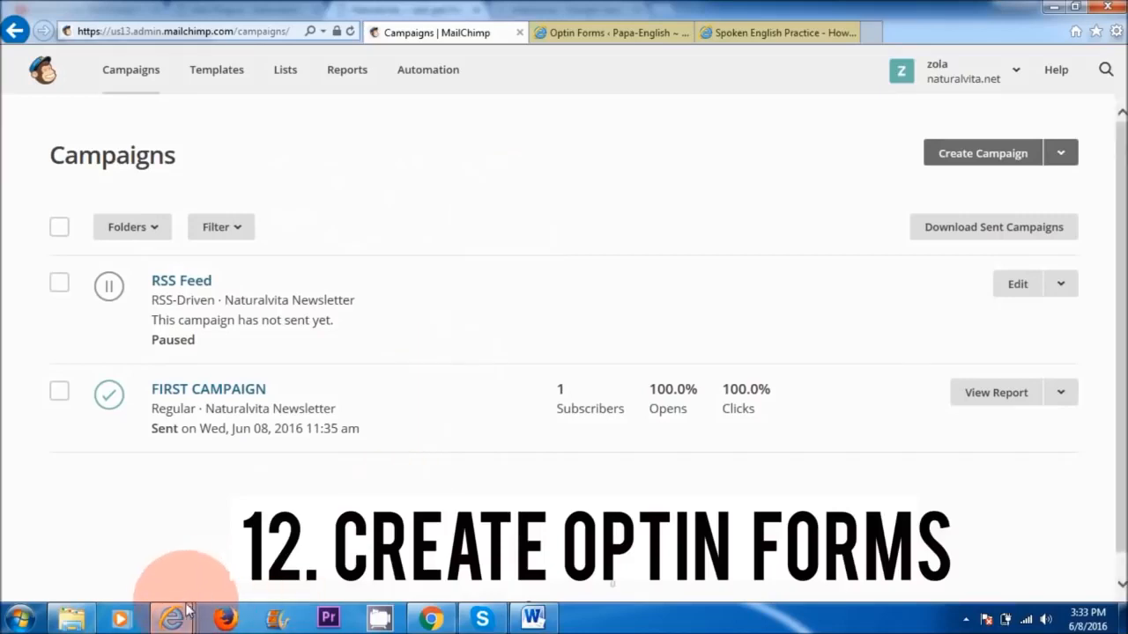
mouse_move(188, 610)
click(483, 529)
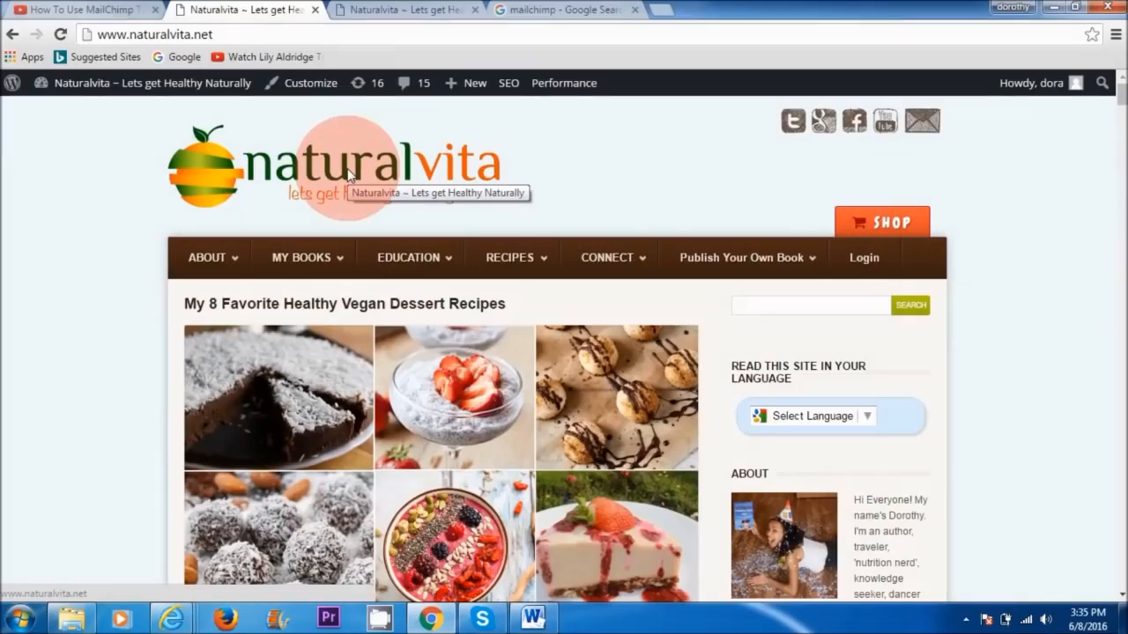
Step: In the Naturalvita WordPress admin in Chrome, search new plugins for "optin form", then install and activate Optin Forms by FancyThemes
mouse_move(212, 83)
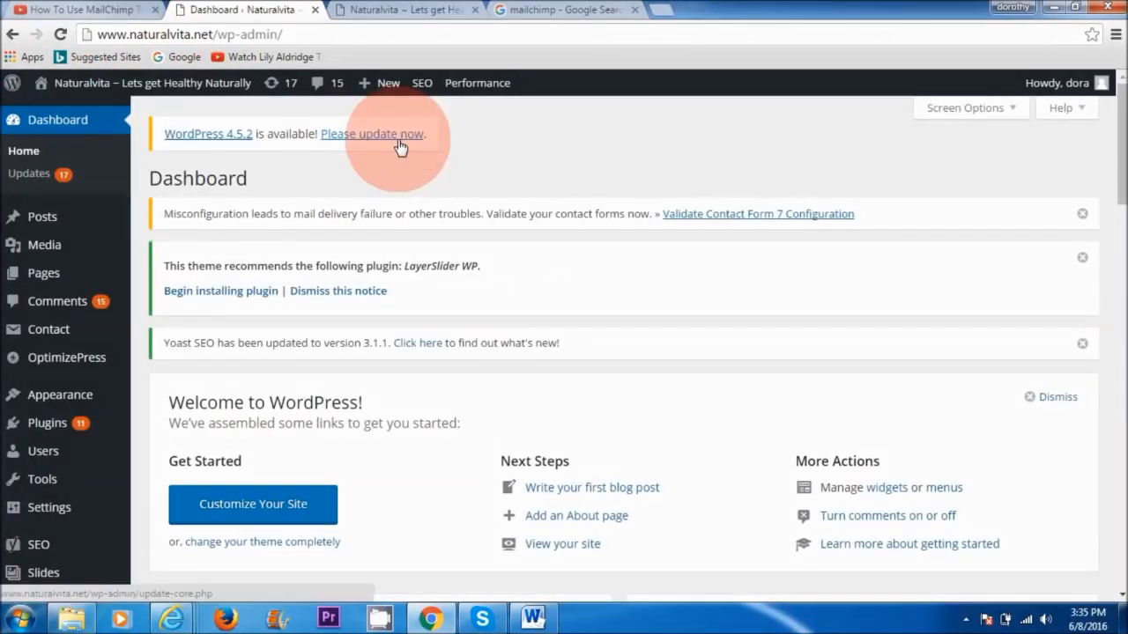
mouse_move(56, 430)
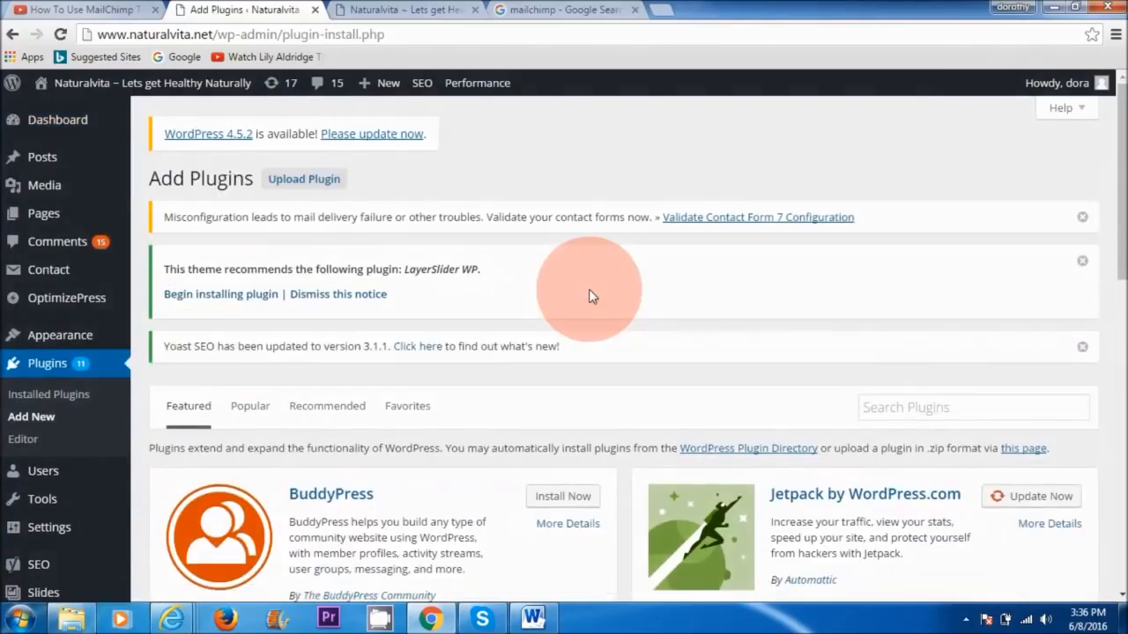
click(904, 410)
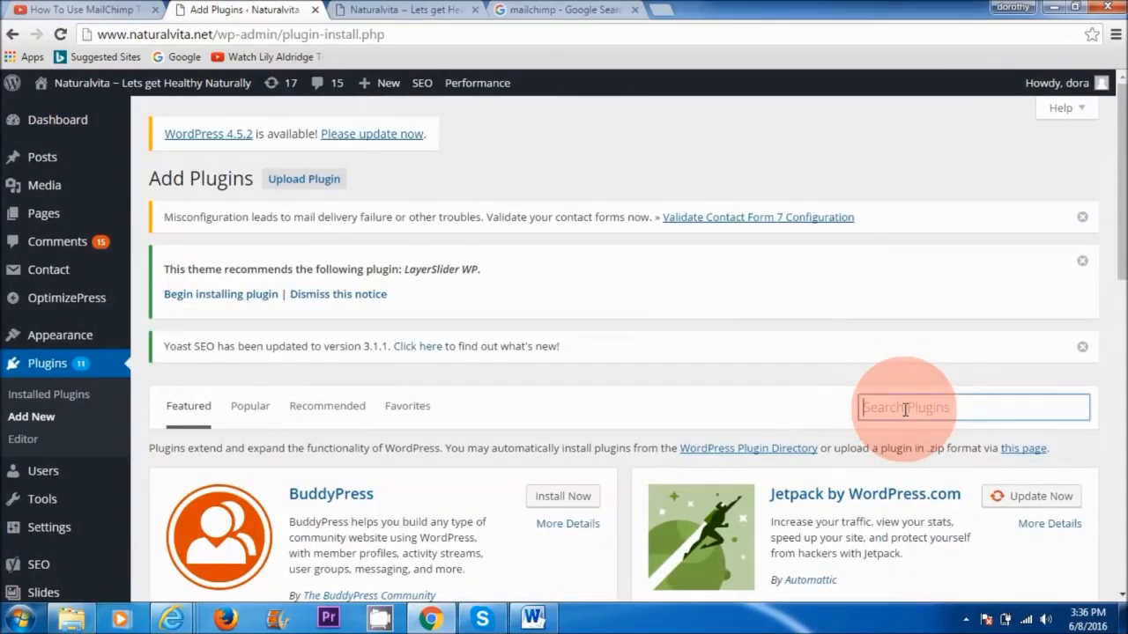
text(optin form)
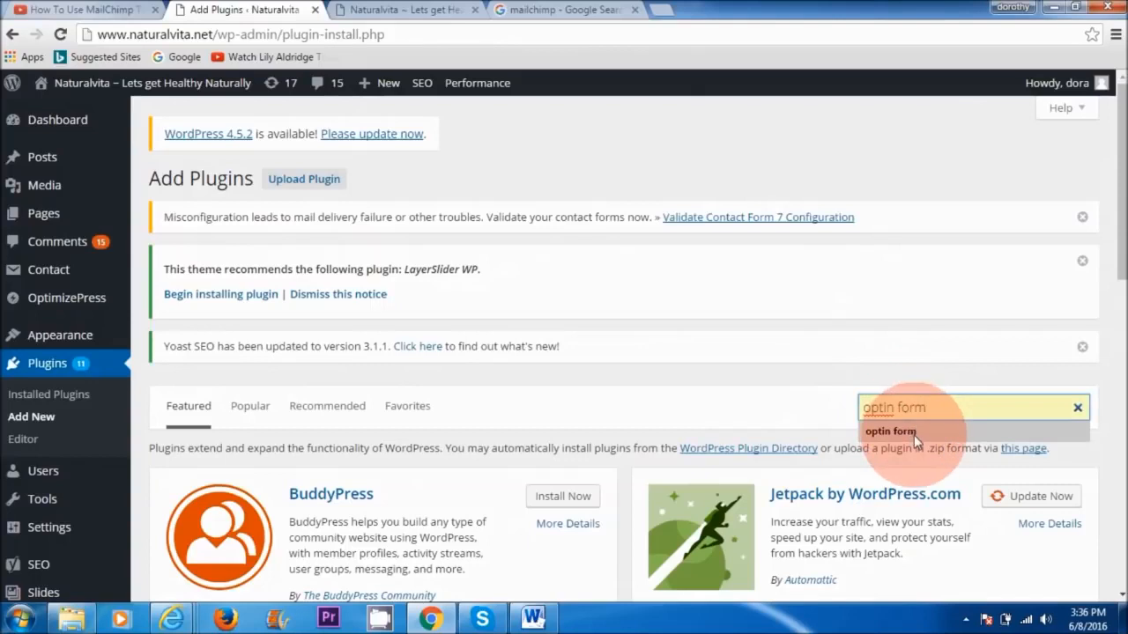
click(913, 436)
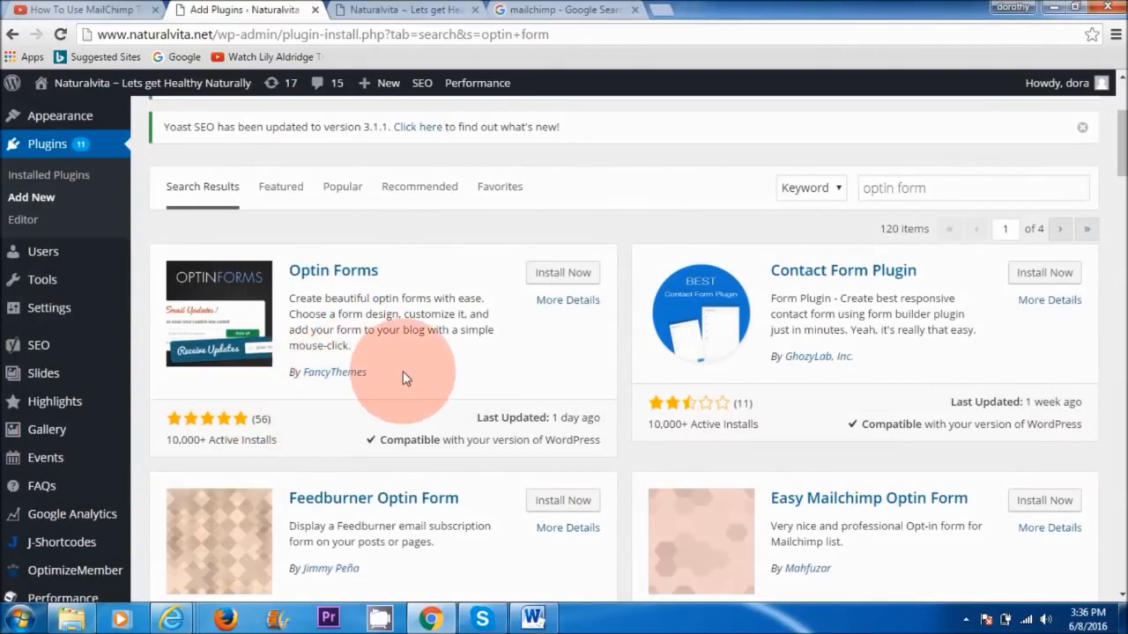
click(571, 281)
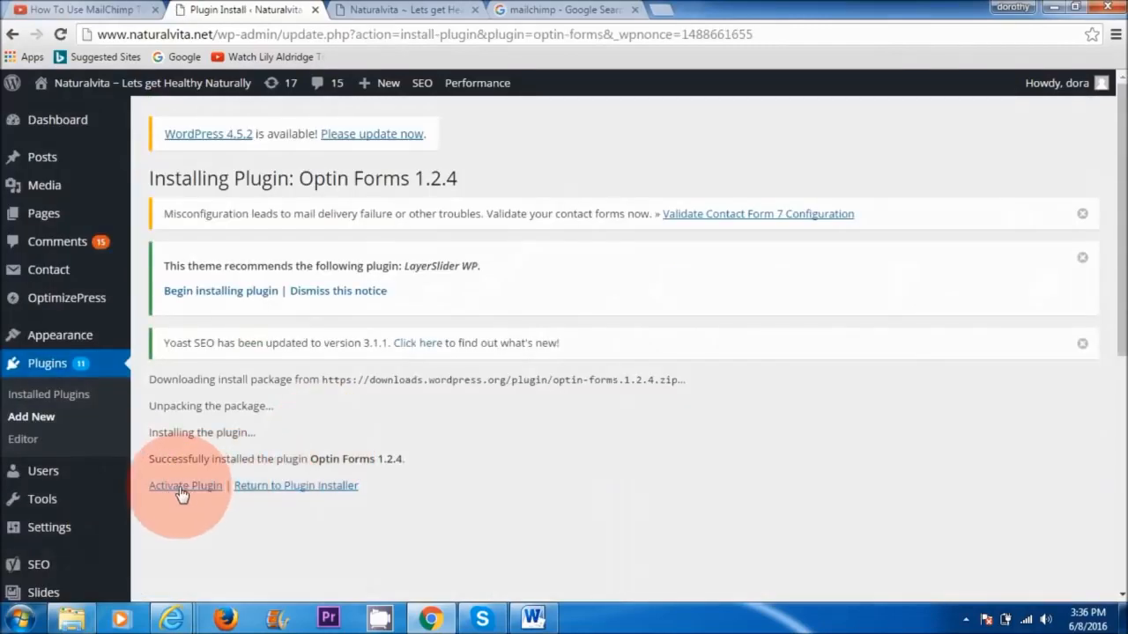
click(185, 485)
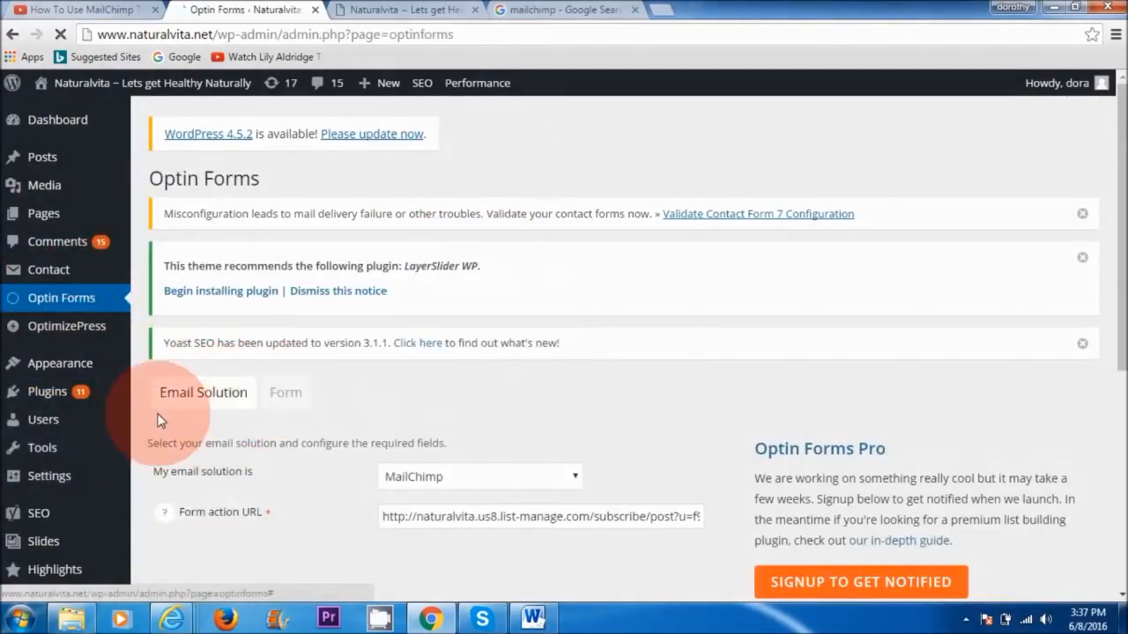
Step: Set the Optin Forms email solution to MailChimp and clear the existing form action URL
click(286, 399)
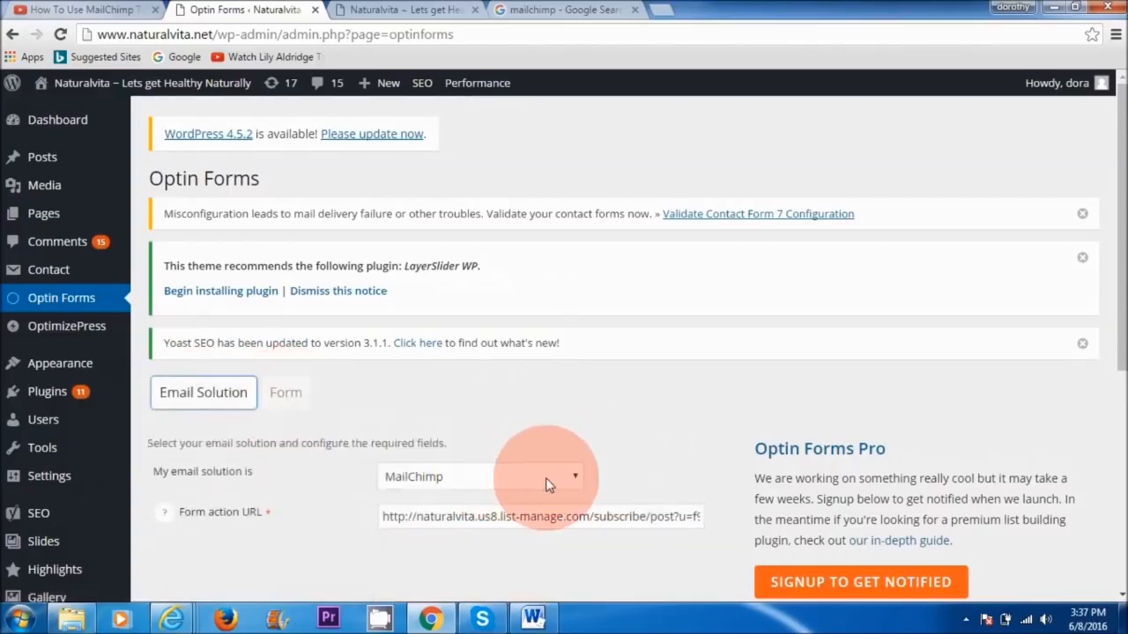
click(577, 477)
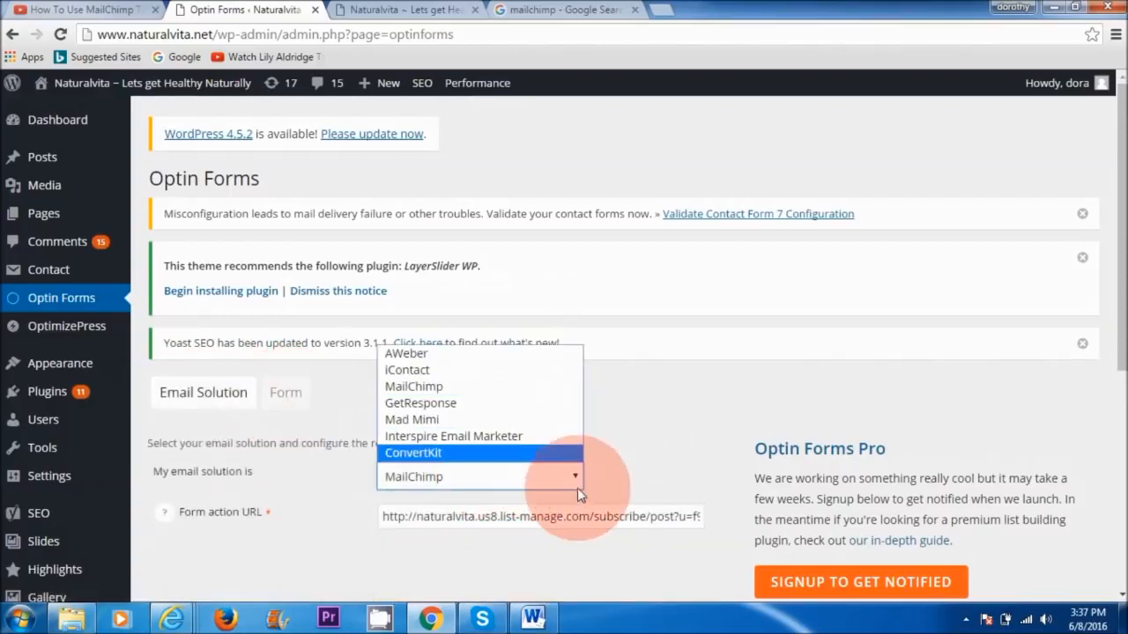
click(476, 396)
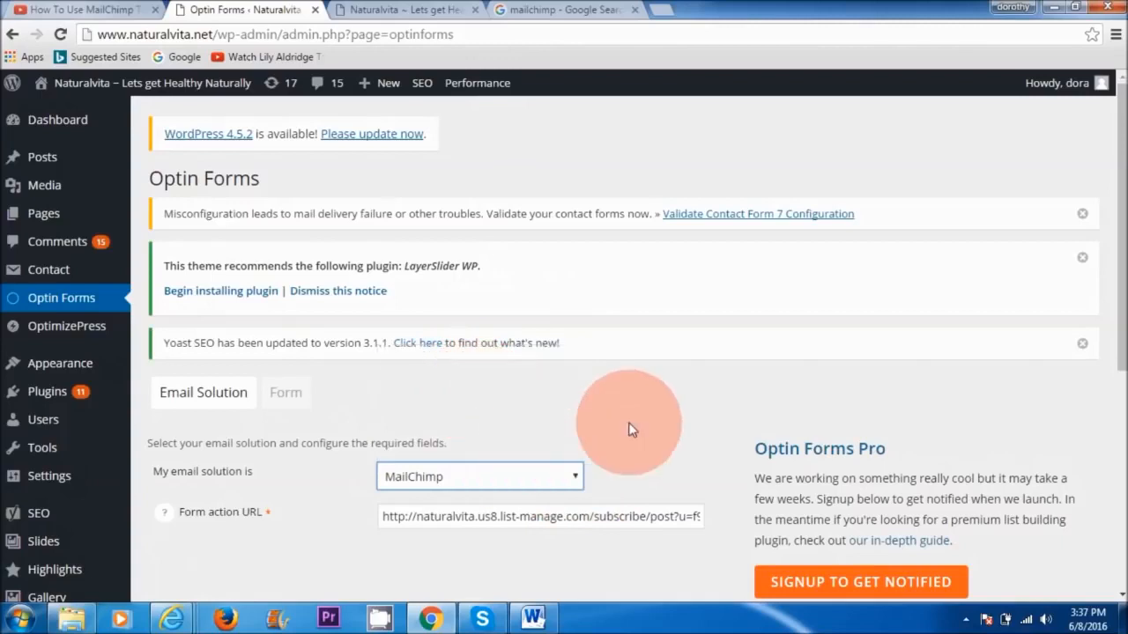
drag(1122, 228, 1122, 293)
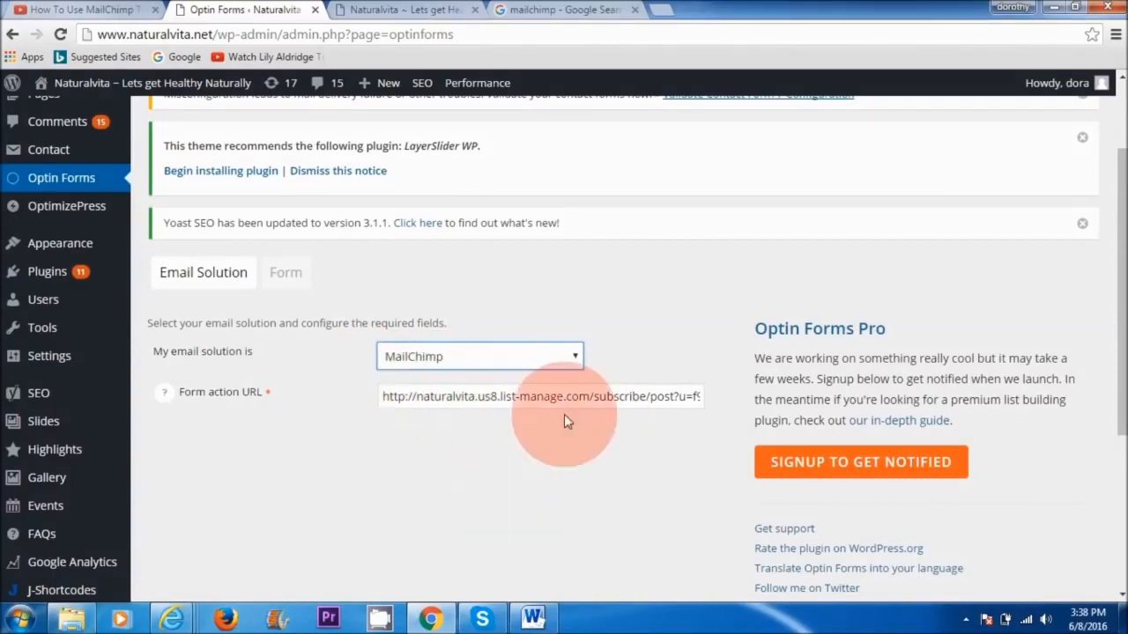
triple_click(539, 401)
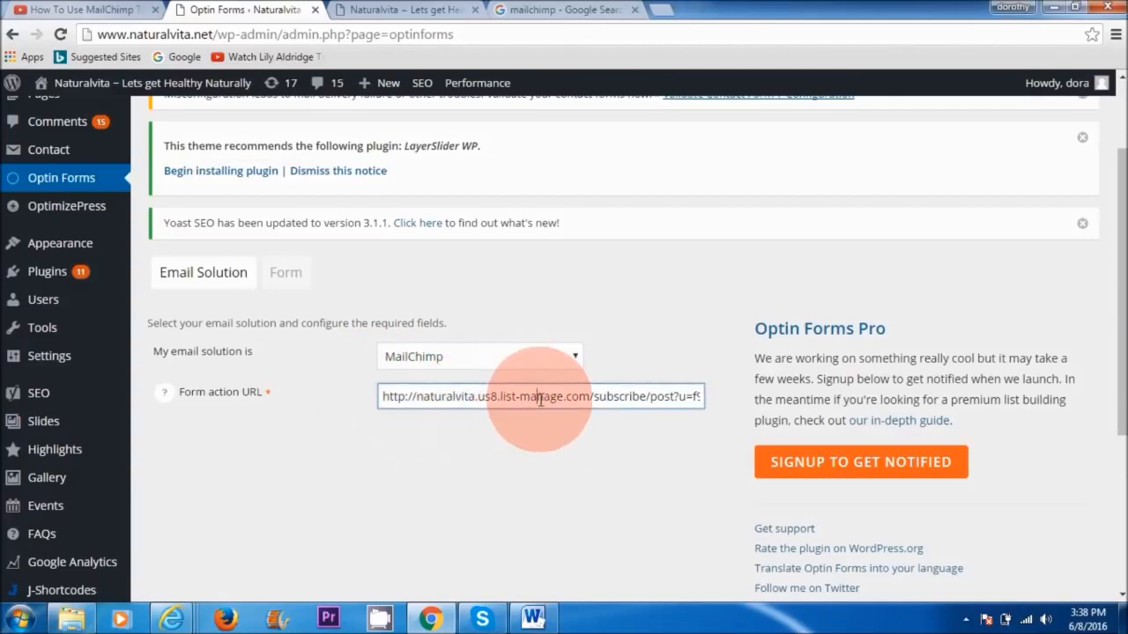
key(BackSpace)
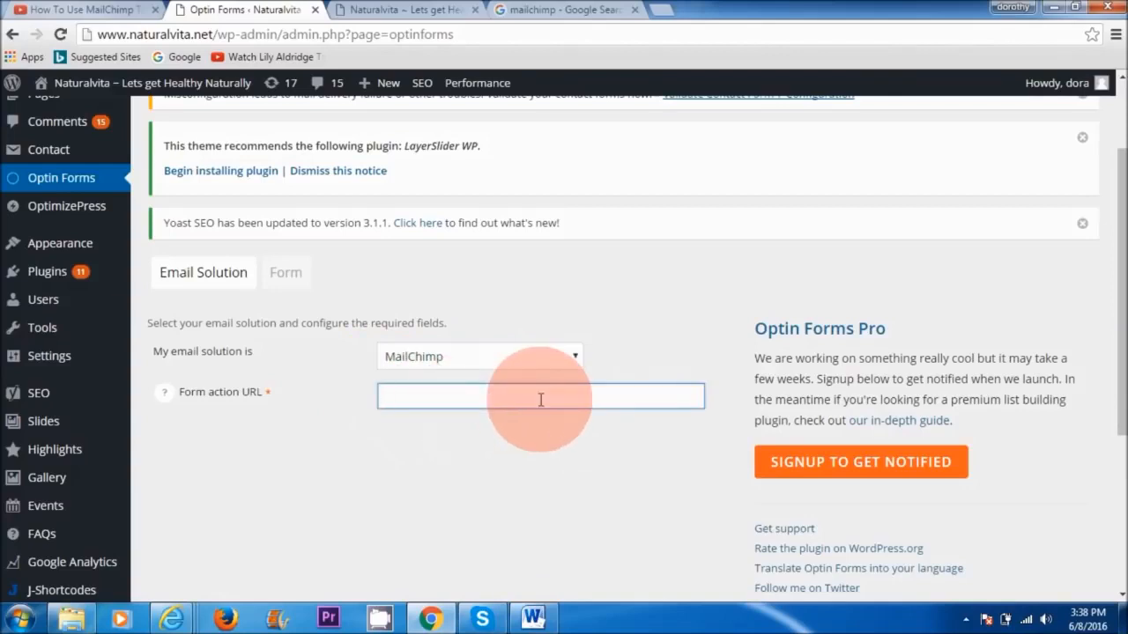
Step: Switch to MailChimp in Internet Explorer and open the Naked embedded signup form for the Naturalvita Newsletter list
click(176, 622)
click(140, 529)
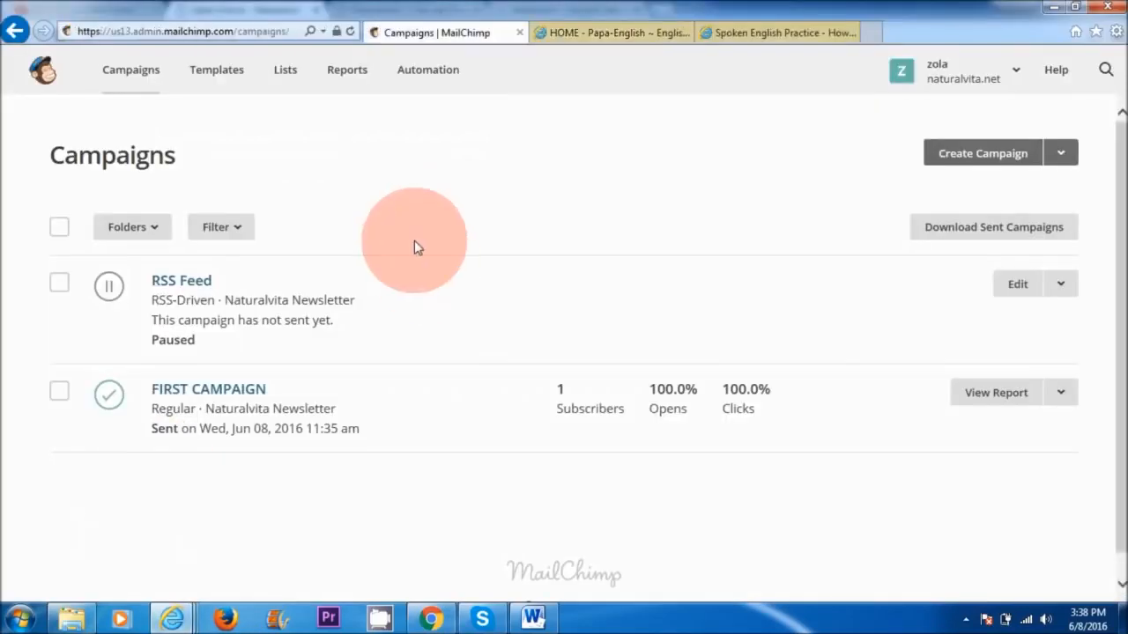
click(288, 72)
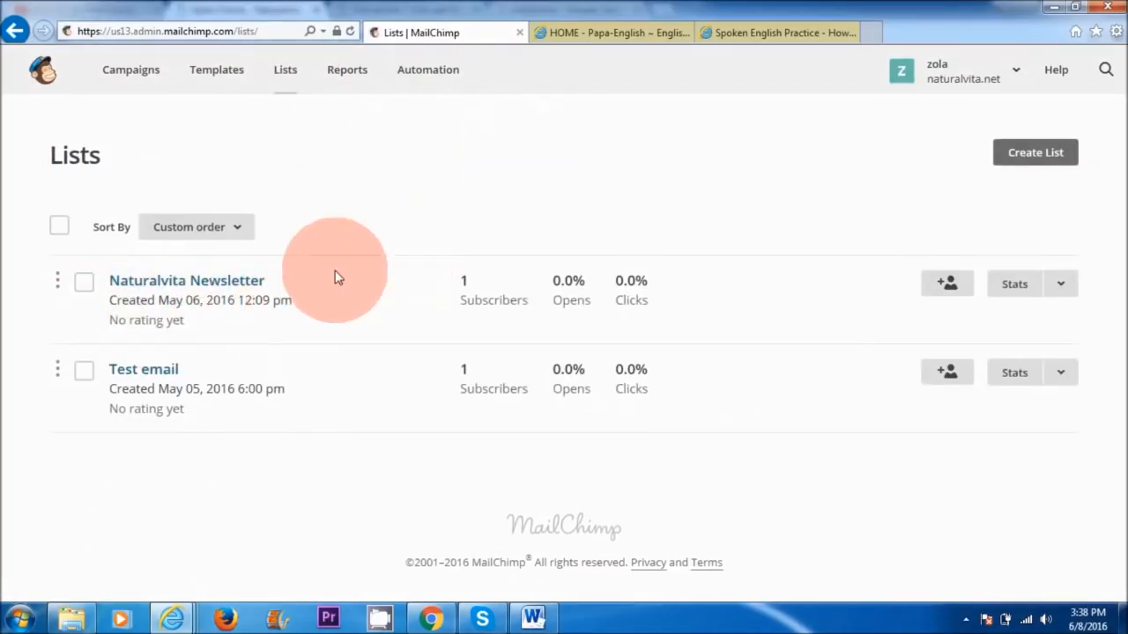
click(190, 282)
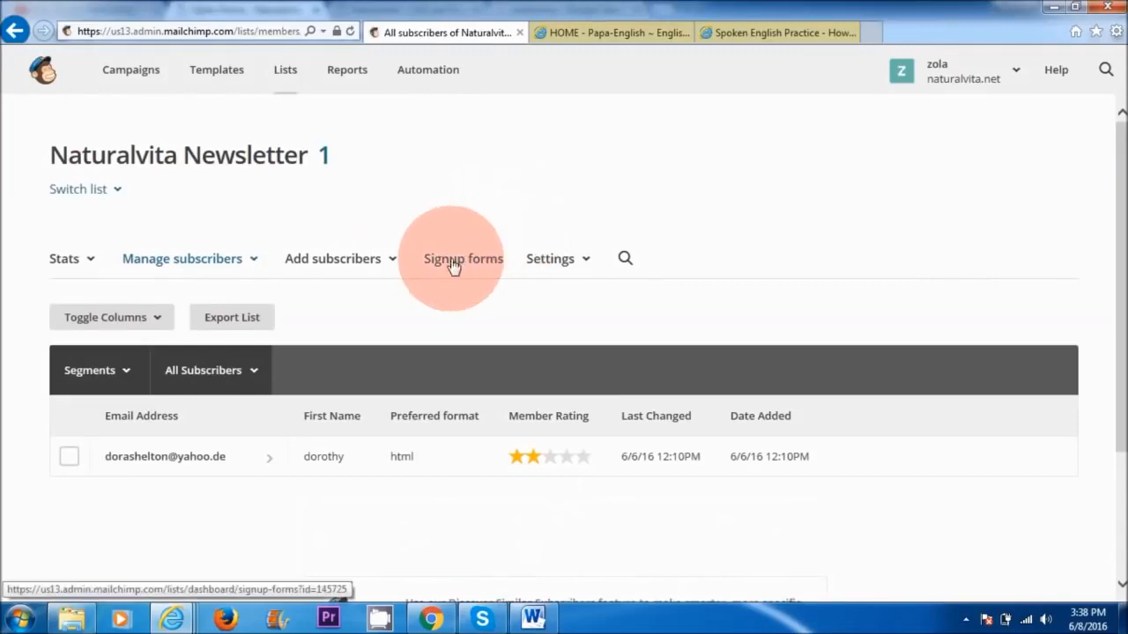
click(494, 266)
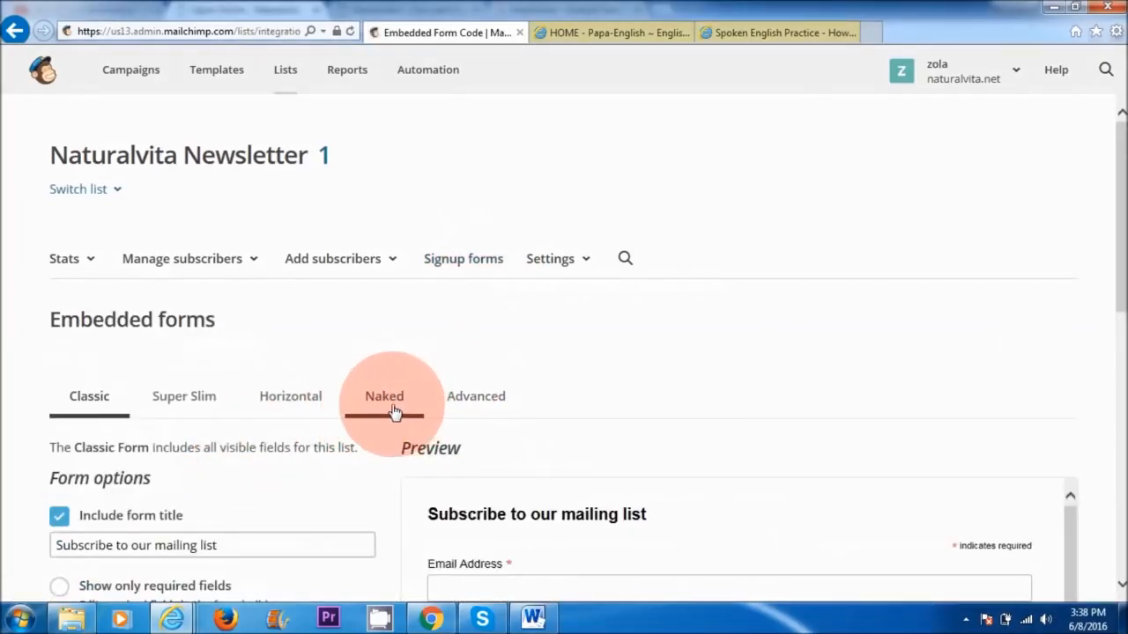
click(394, 412)
Step: Copy the Naked form's embed code, which contains the form action address
drag(1120, 221, 1124, 404)
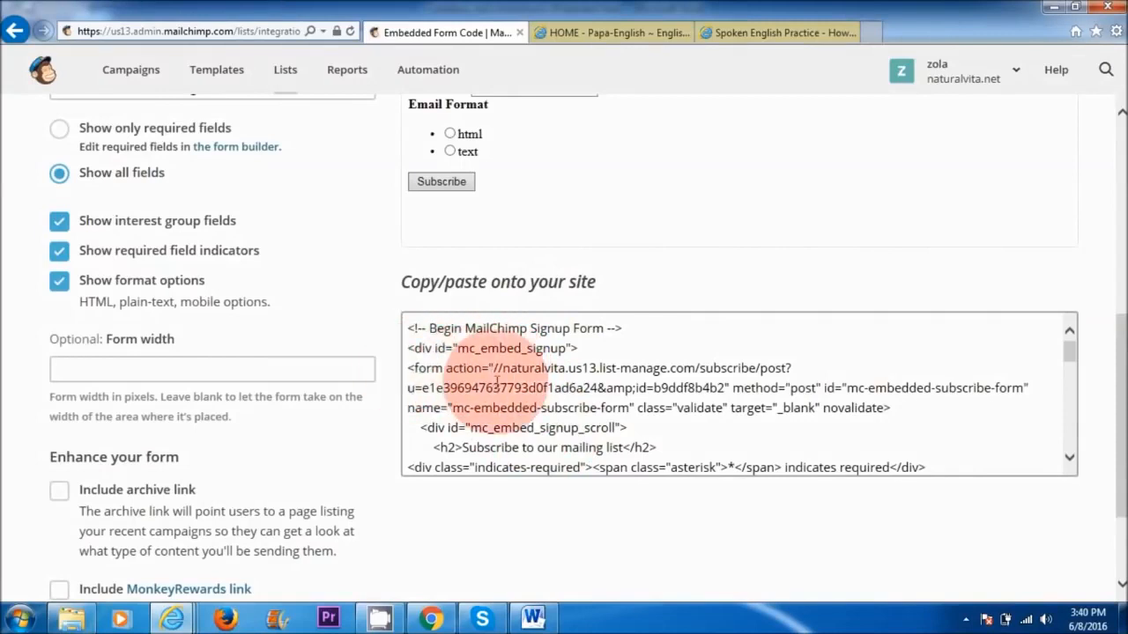
drag(482, 368, 728, 388)
key(ctrl+a)
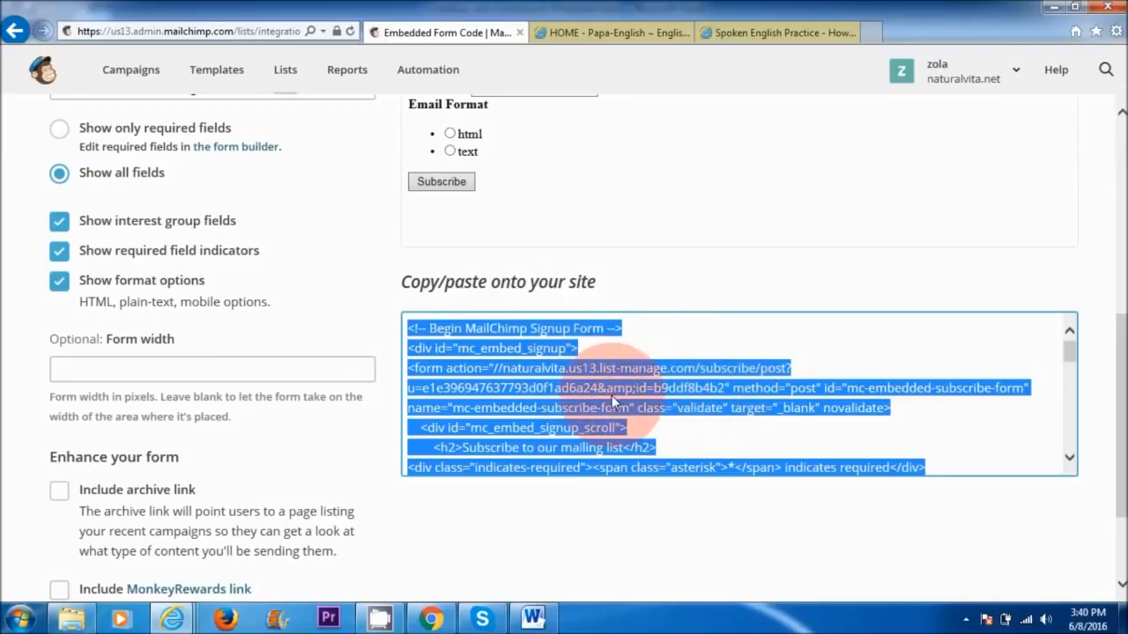
right_click(562, 398)
click(581, 455)
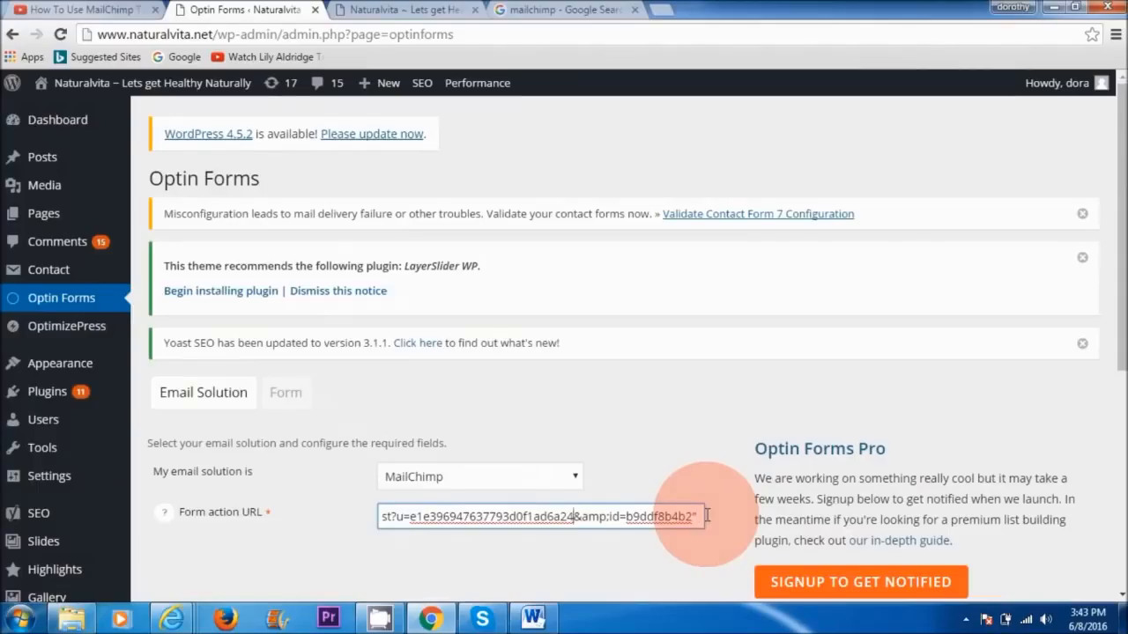
key(Left)
key(Left)
key(Left)
key(Left)
key(Left)
key(Left)
key(Left)
key(Left)
key(Left)
key(Left)
key(Left)
key(Left)
key(Left)
key(Left)
key(Left)
key(Left)
key(Left)
key(Left)
key(Left)
key(Left)
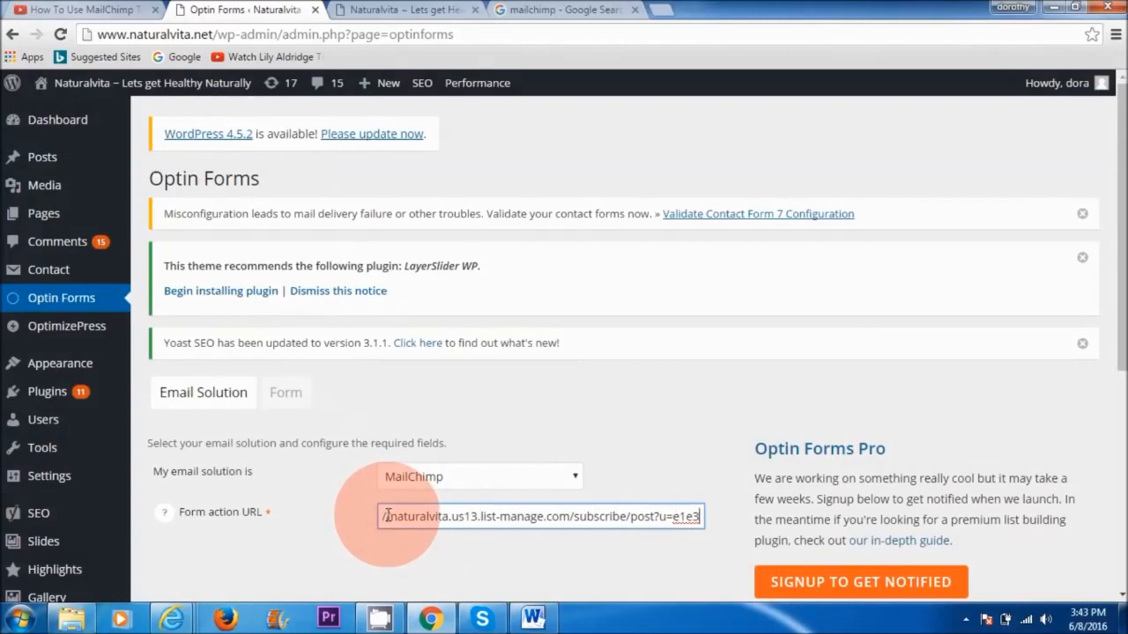
key(Right)
key(Right)
key(Right)
key(Right)
key(Right)
key(Right)
key(Right)
key(Right)
key(Right)
key(Right)
key(Right)
key(Right)
key(Right)
key(Right)
key(Right)
key(Right)
key(Right)
key(Right)
key(Right)
key(Right)
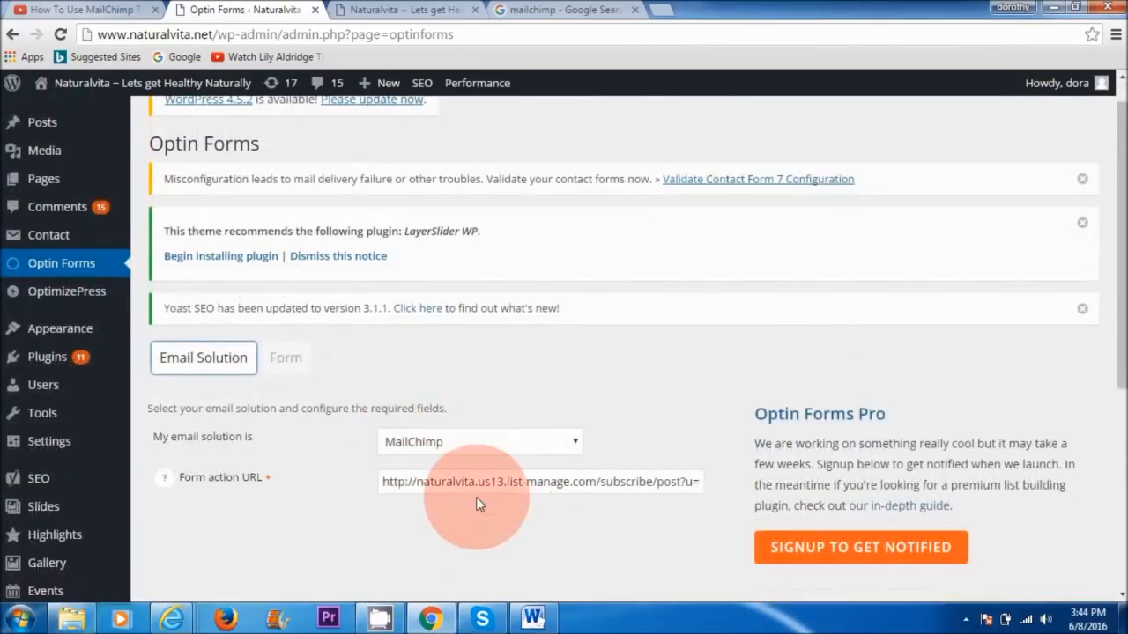
Step: Open the optin form's design settings, preview designs 01, 02 and 03, and choose design 05
click(280, 361)
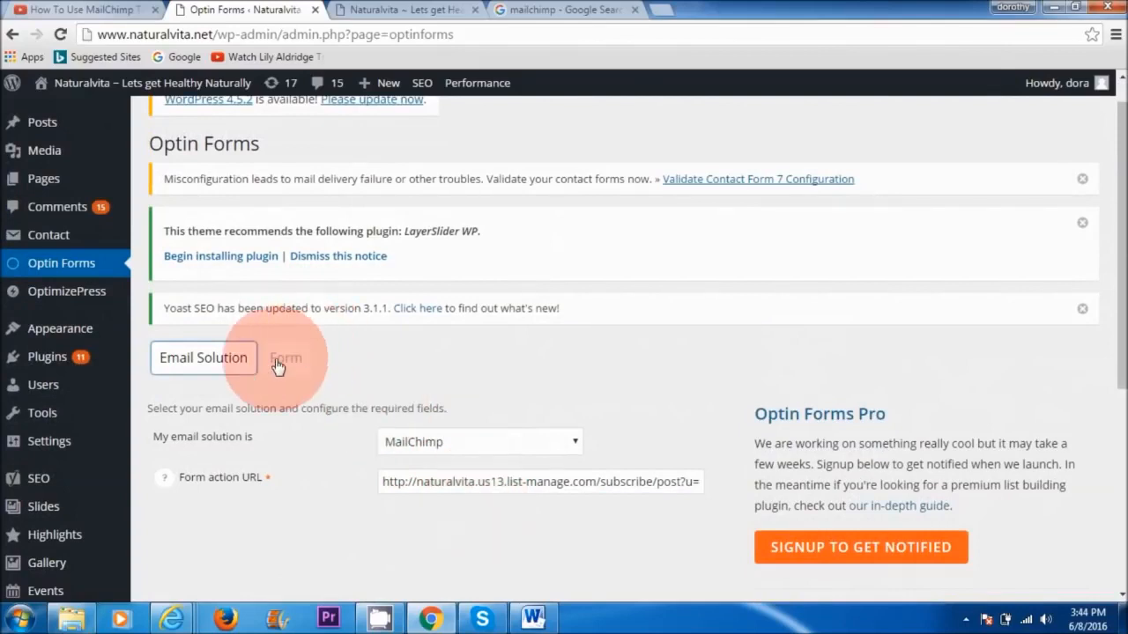
drag(1118, 297, 1117, 377)
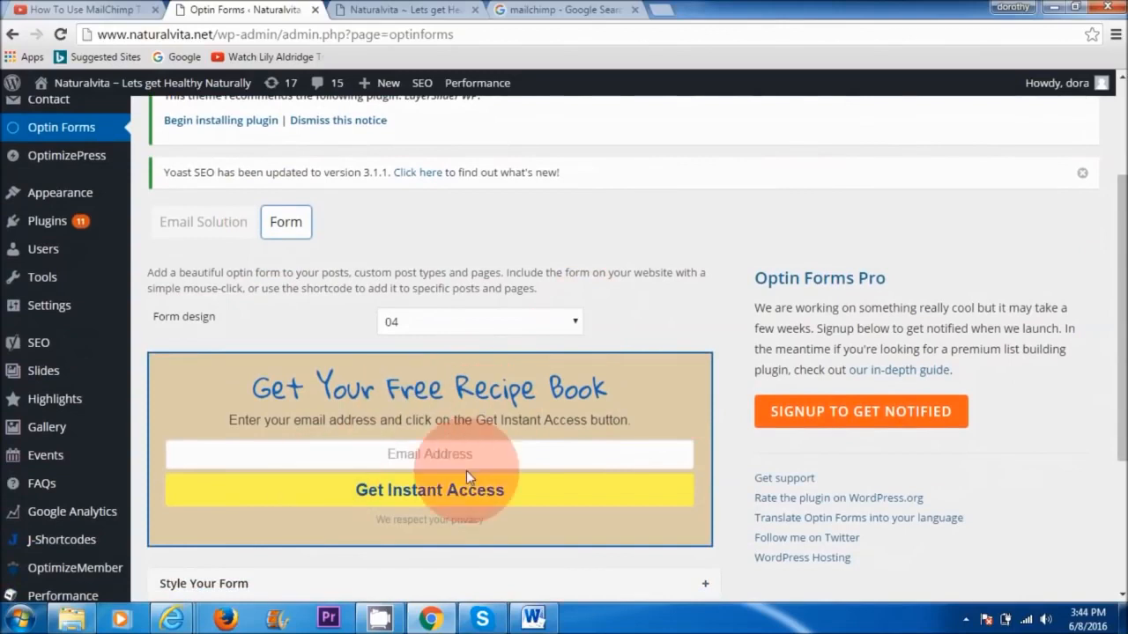
click(574, 324)
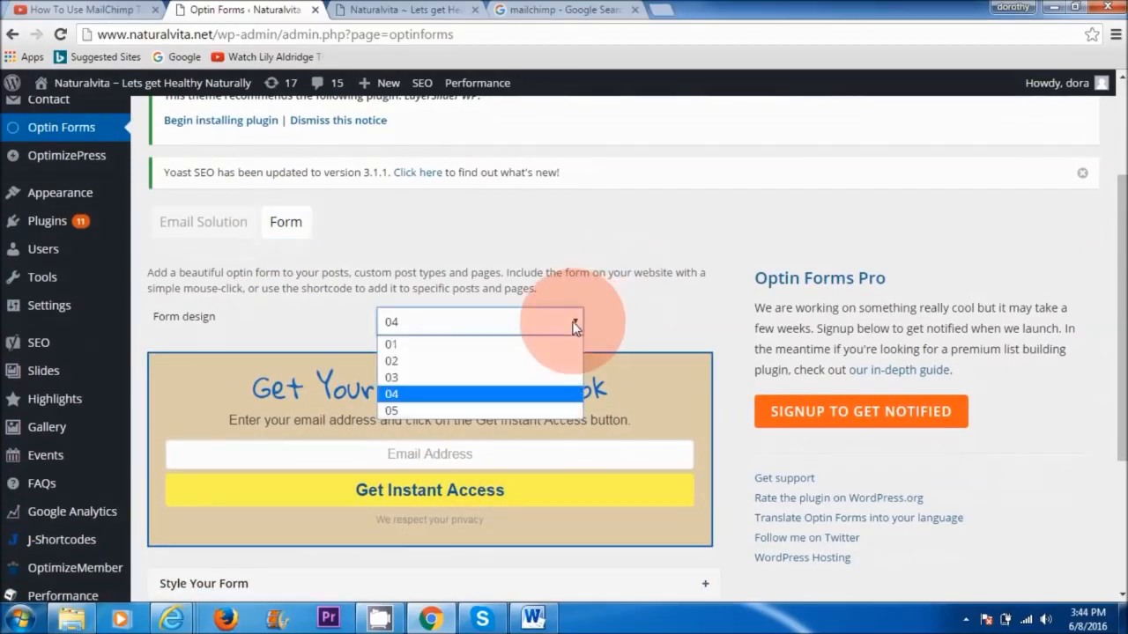
click(467, 344)
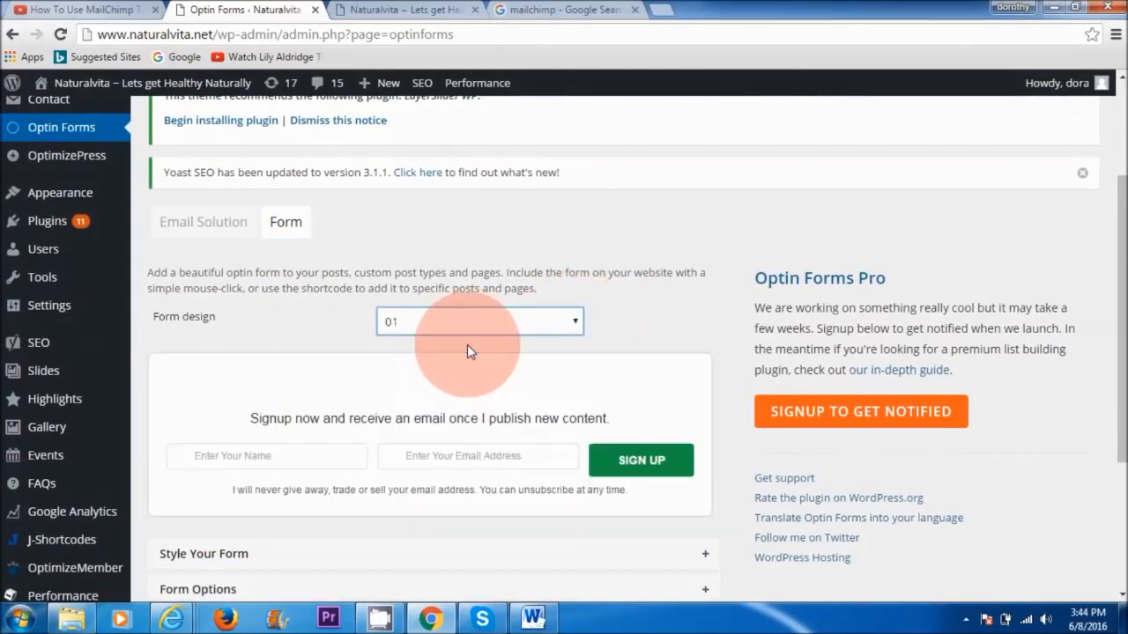
click(578, 325)
click(528, 363)
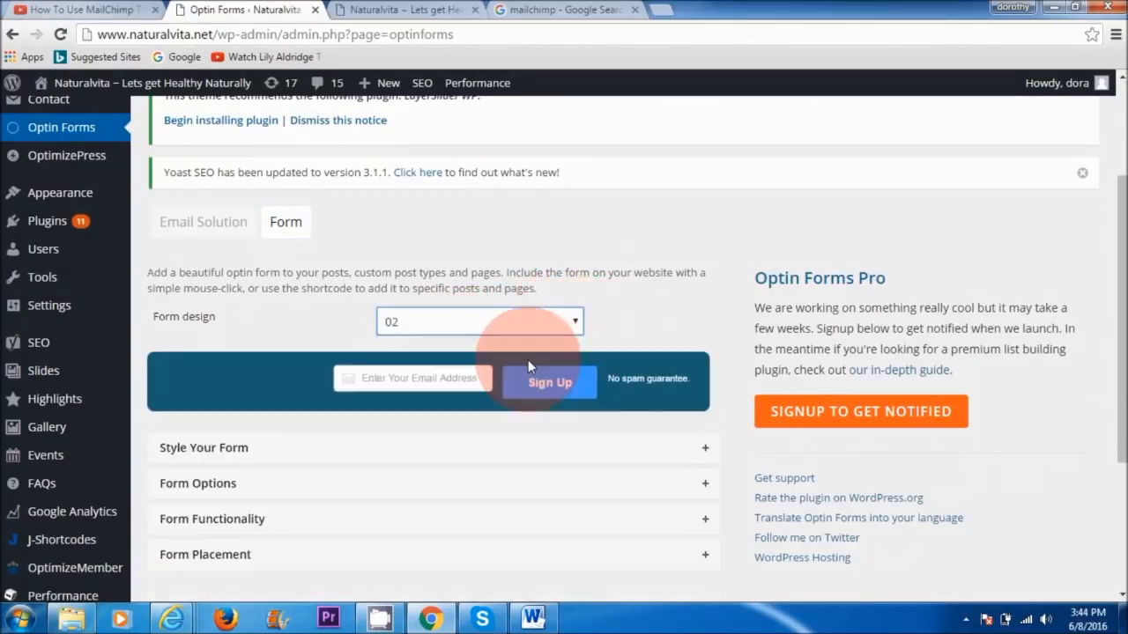
click(577, 324)
click(531, 382)
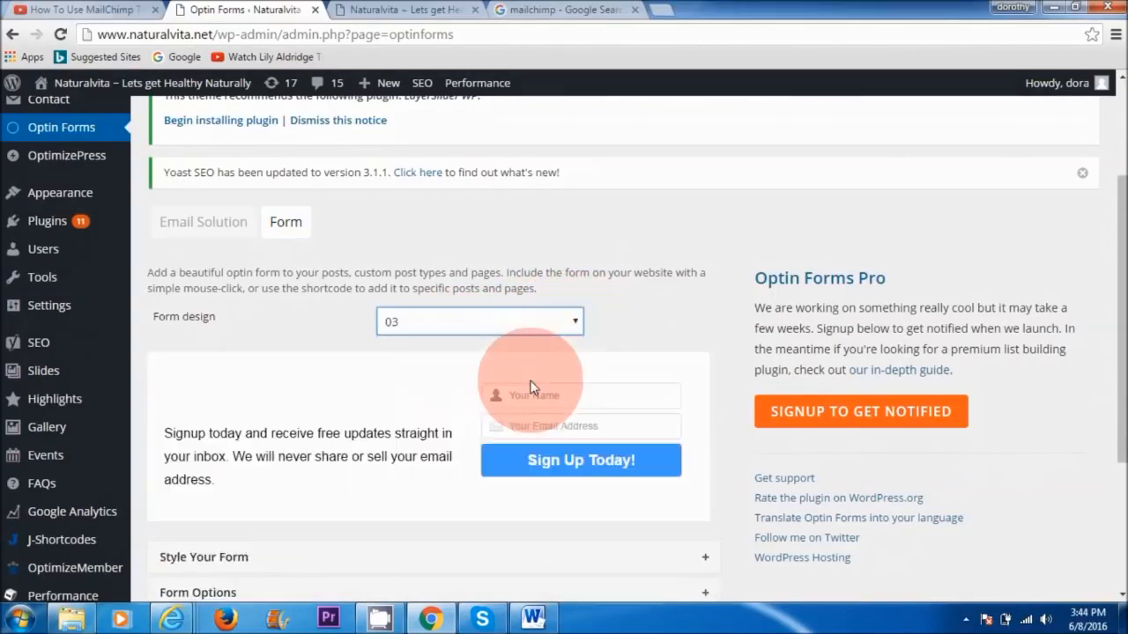
click(573, 323)
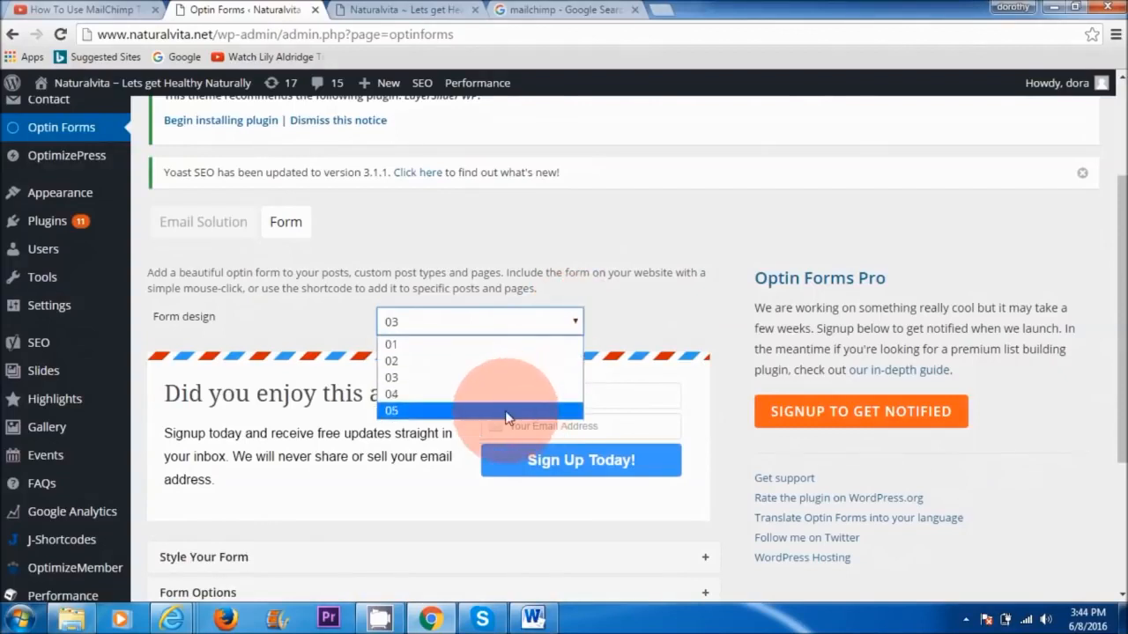
click(507, 411)
scroll(617, 352, down, 2)
click(1122, 322)
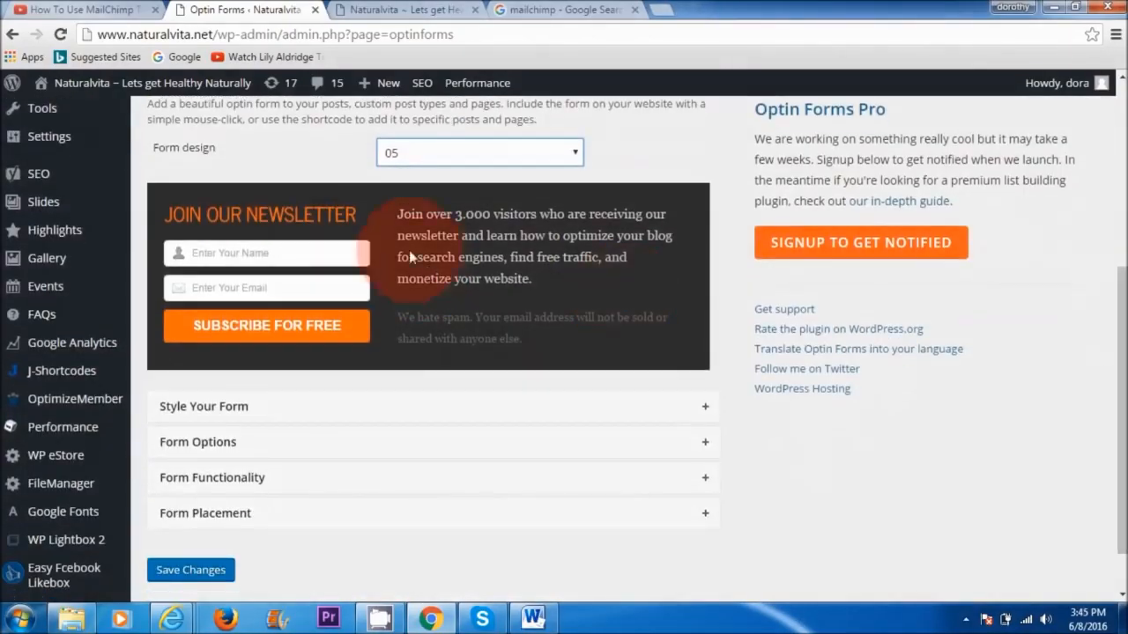
Step: Expand the form's styling options and review the background color, title and subtitle settings against the preview
click(227, 409)
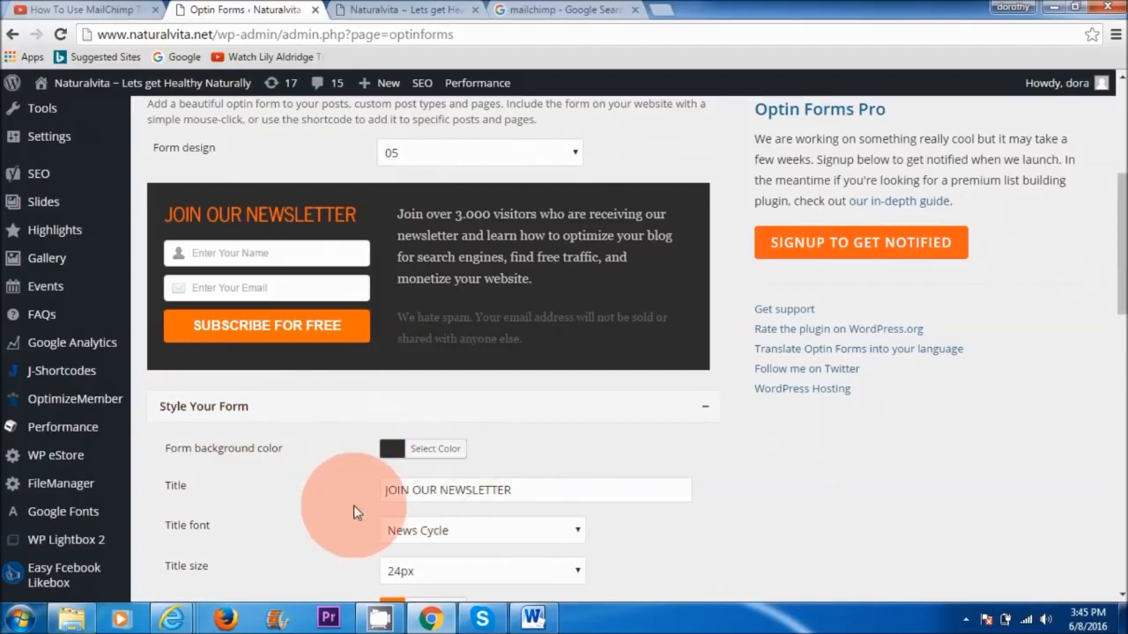
drag(1125, 269, 1126, 306)
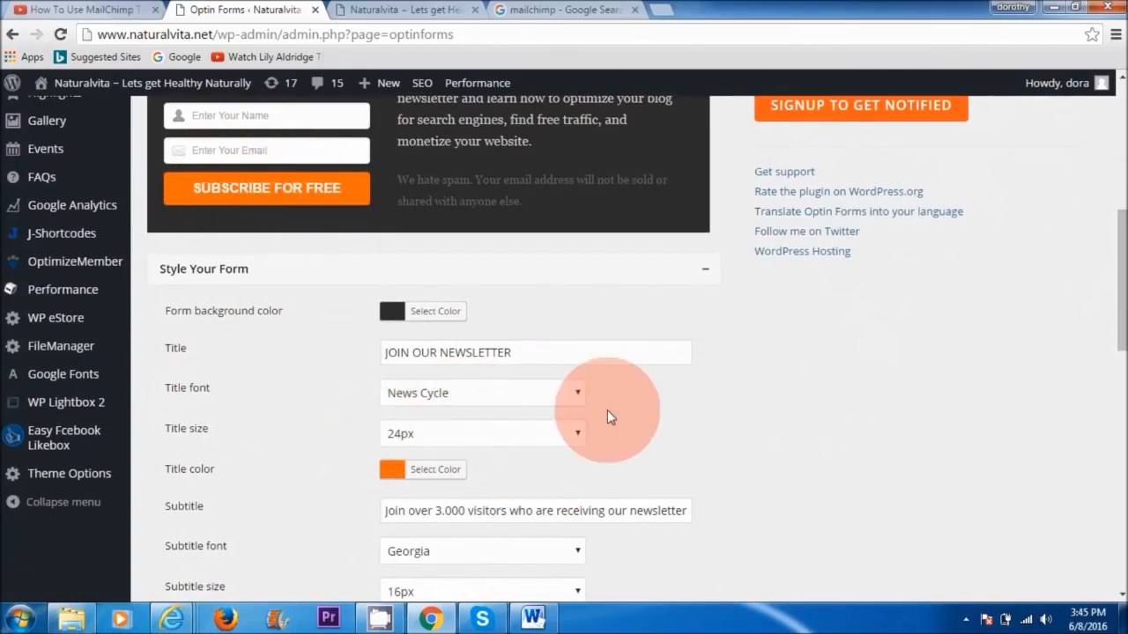
drag(1122, 334, 1106, 282)
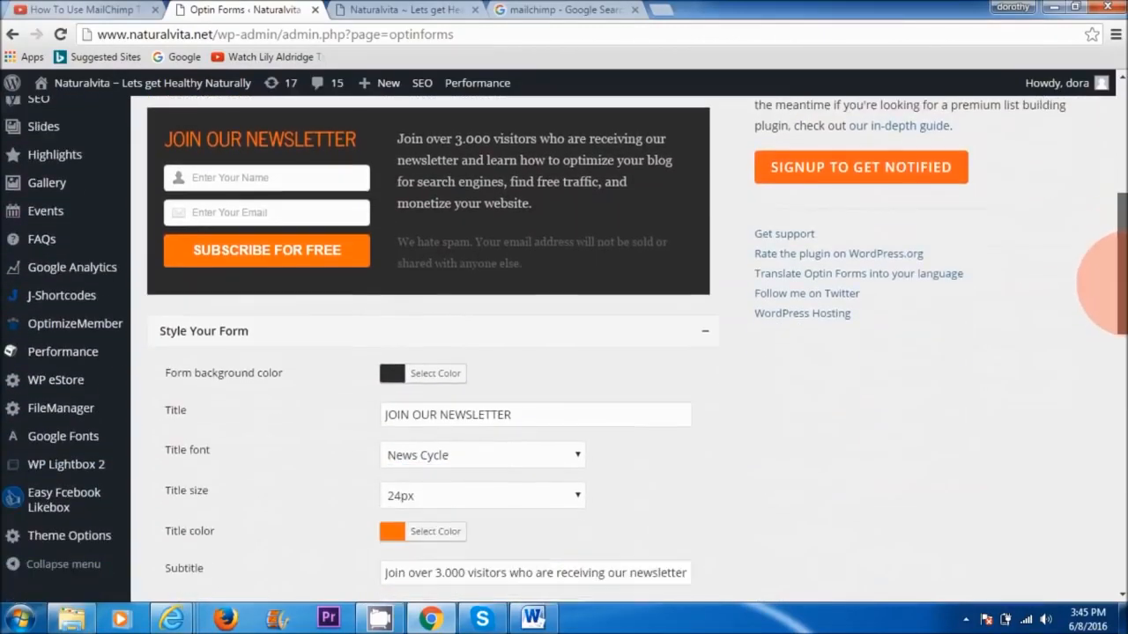
Step: Collapse the form's styling section and review the form options and form functionality settings
click(204, 331)
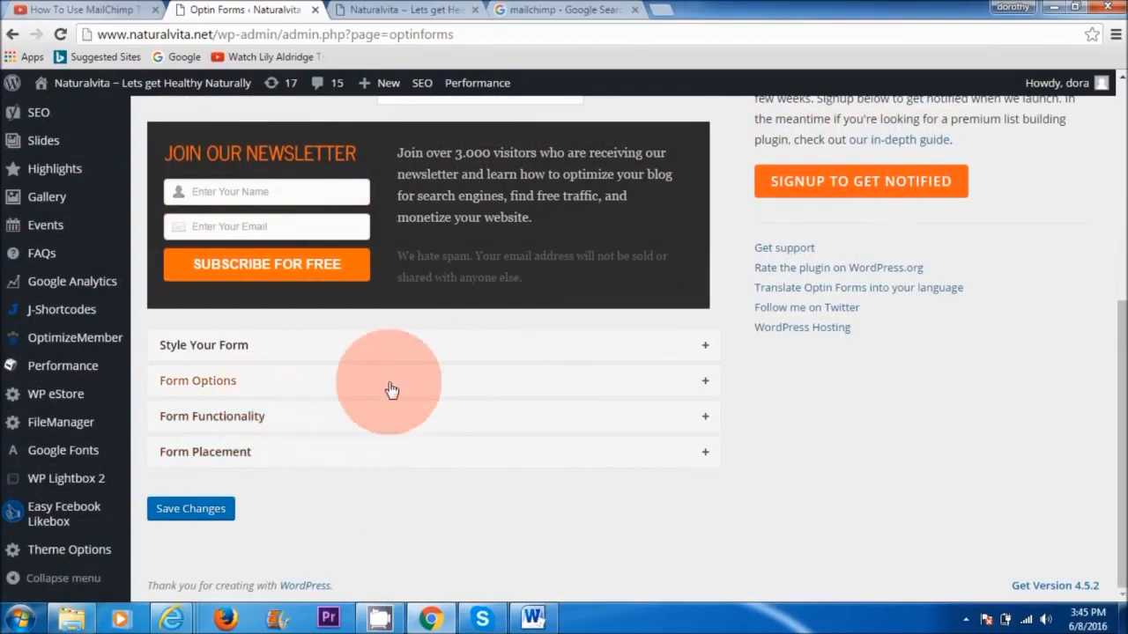
click(278, 388)
mouse_move(1124, 381)
mouse_down()
mouse_move(1125, 456)
mouse_move(1125, 380)
mouse_up()
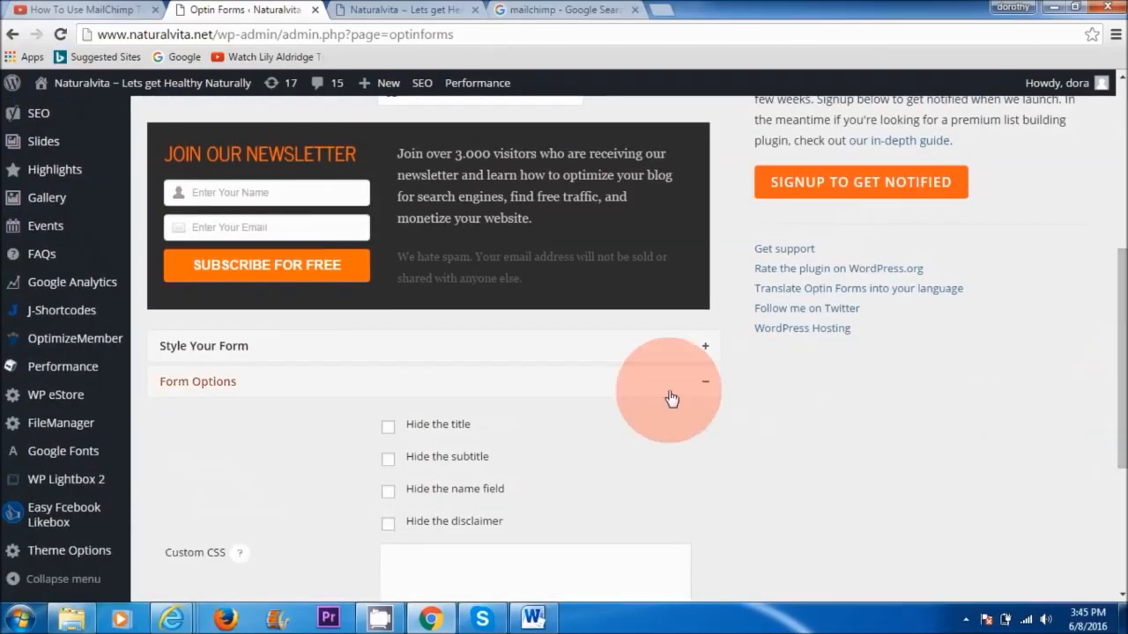
click(588, 390)
click(411, 427)
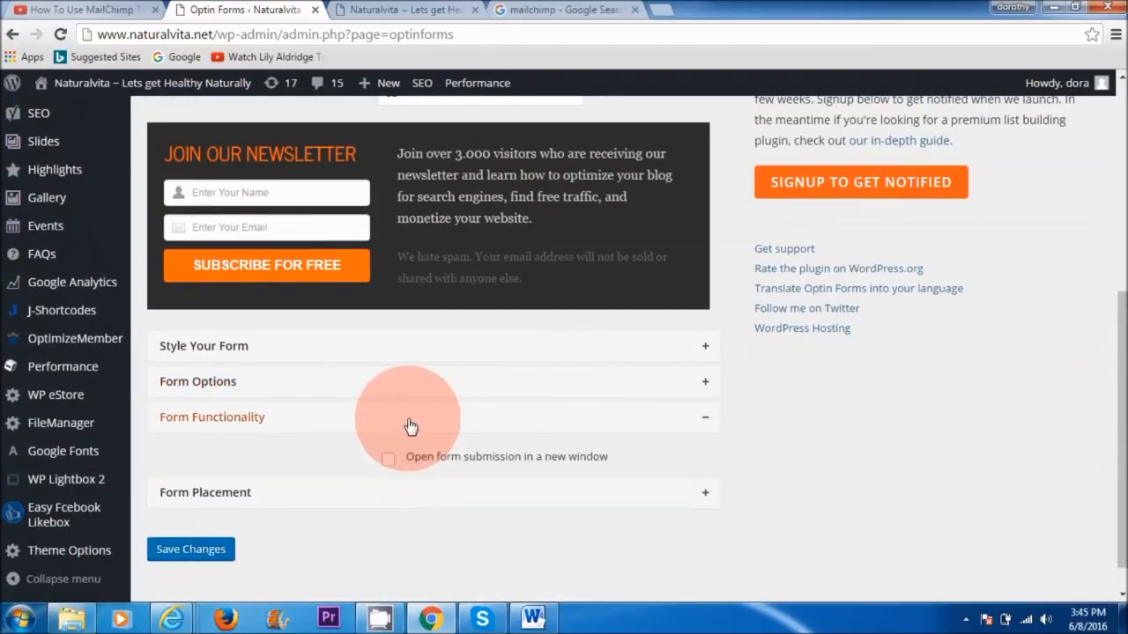
mouse_move(1124, 379)
mouse_down()
mouse_move(1123, 441)
mouse_move(1123, 370)
mouse_up()
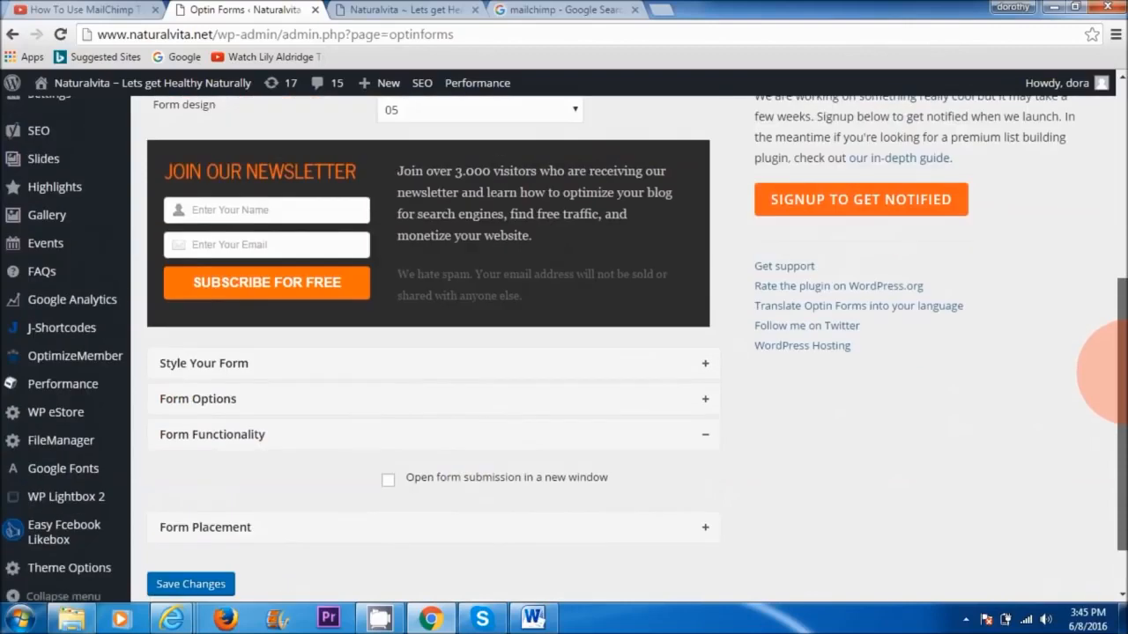
Step: Place the optin form after the post on posts, keep it off pages, and save the form settings
click(430, 454)
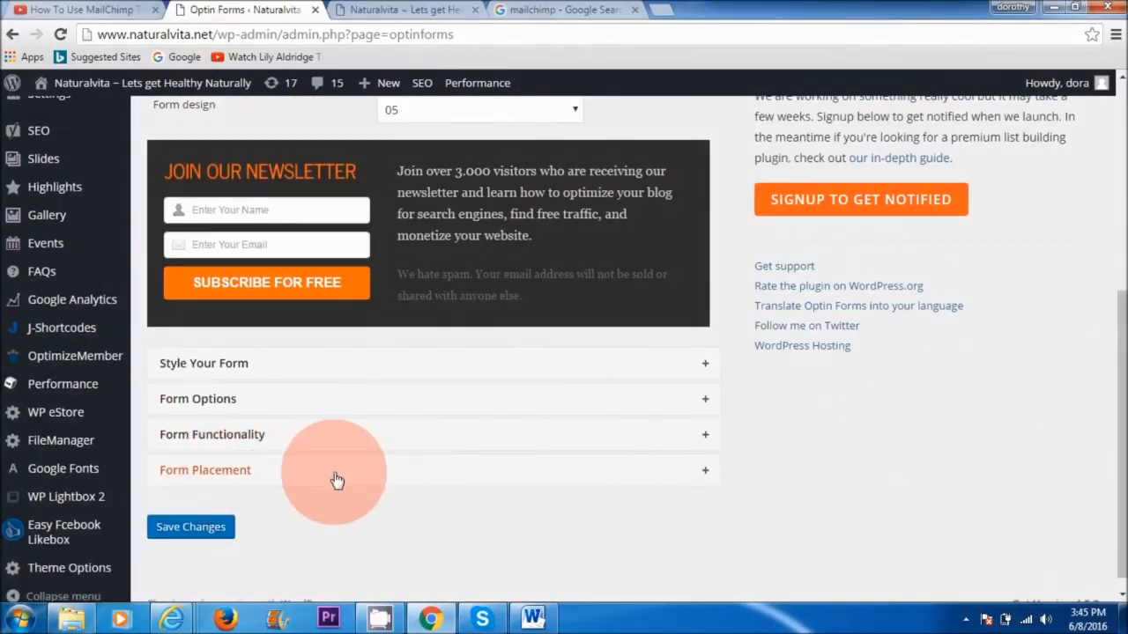
click(427, 462)
scroll(1083, 276, down, 2)
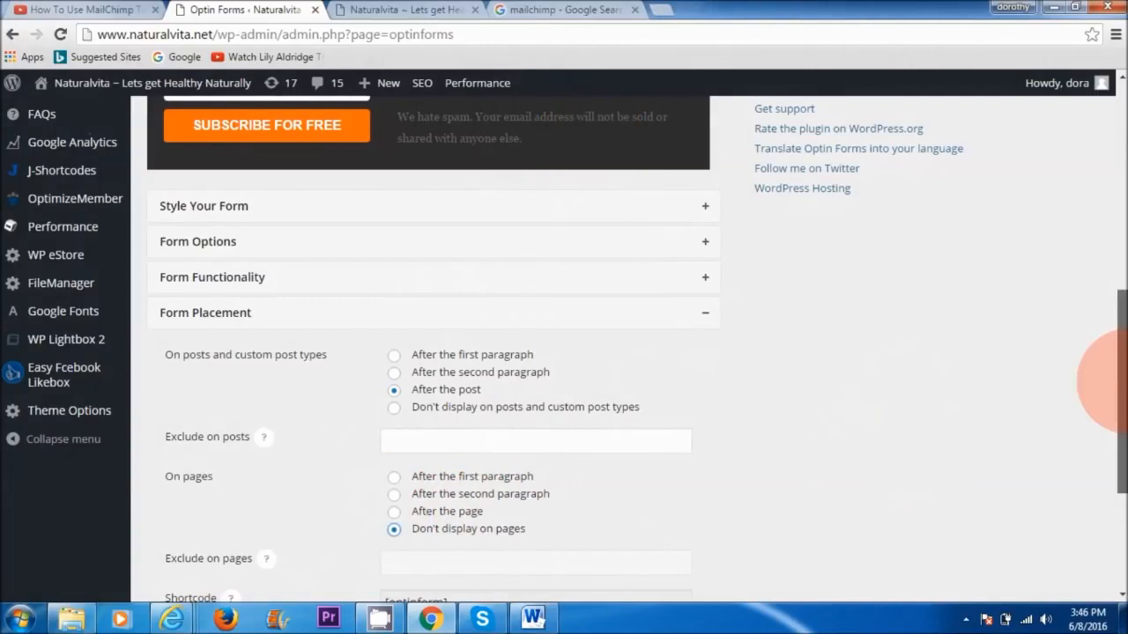
scroll(1111, 381, down, 3)
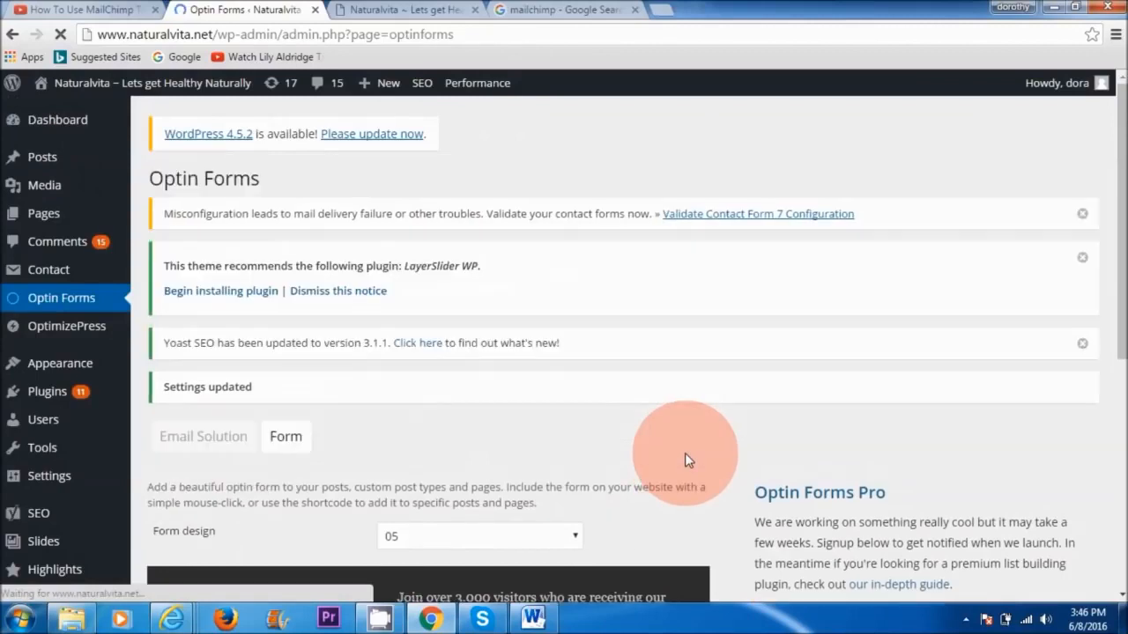
Step: On the Naturalvita site, open the post My 8 Favorite Healthy Vegan Dessert Recipes and look for the optin form below its content
click(414, 10)
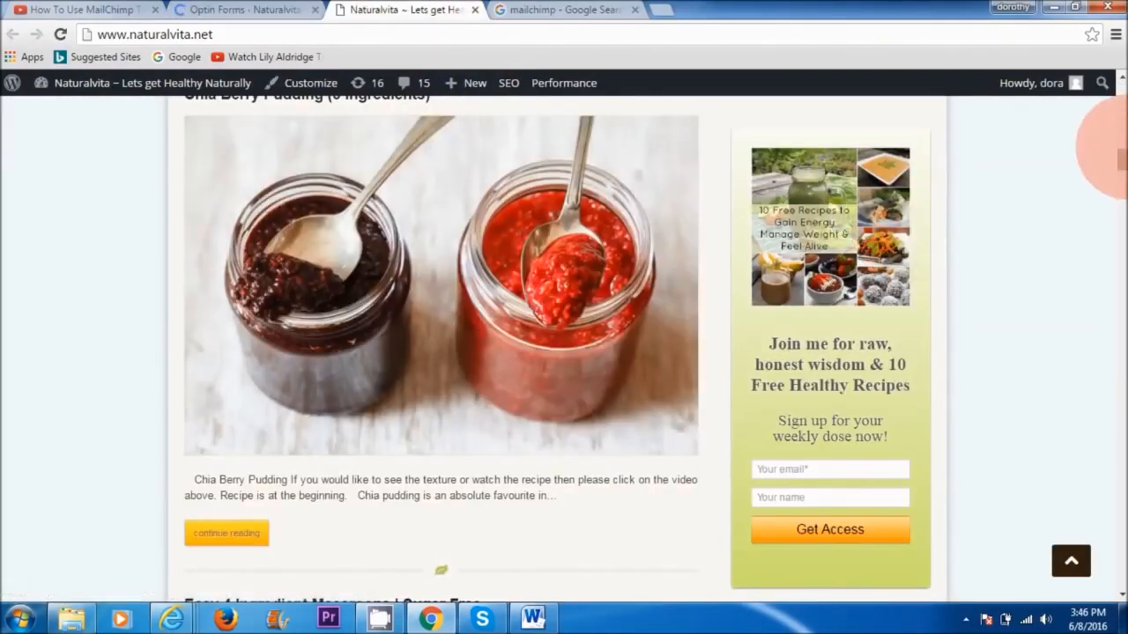
drag(1117, 160, 1122, 103)
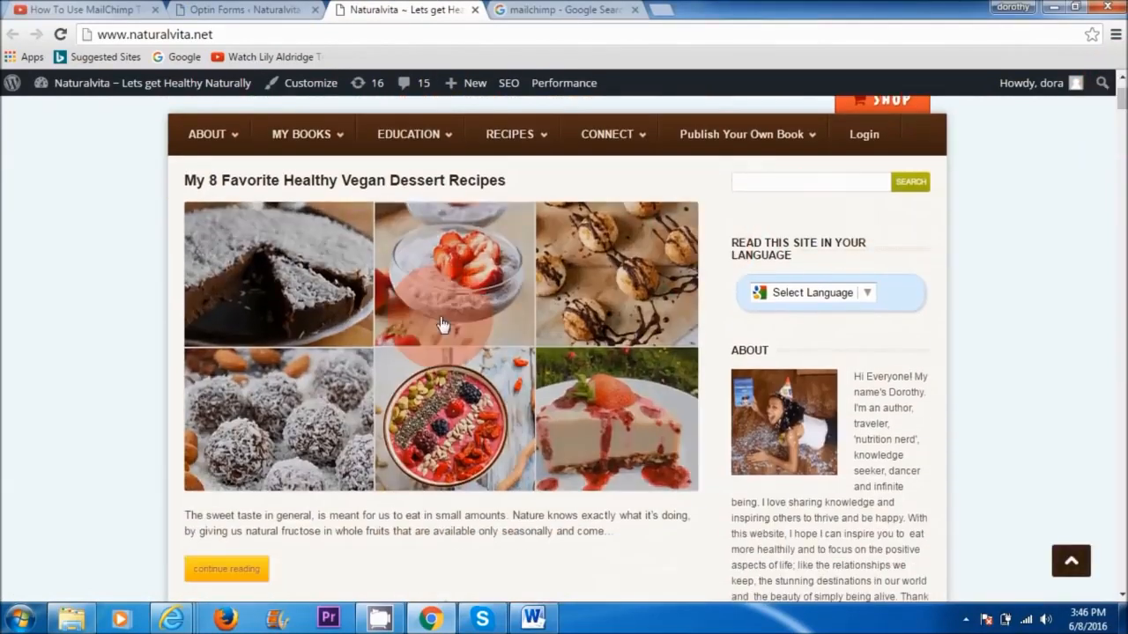
click(432, 321)
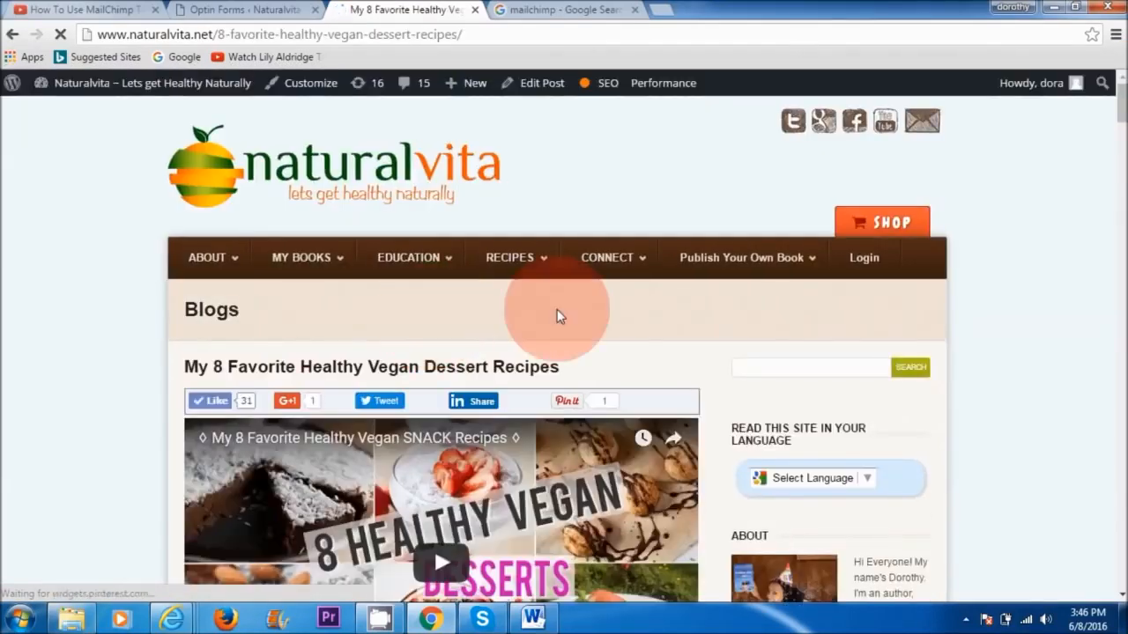
drag(1122, 109, 1123, 509)
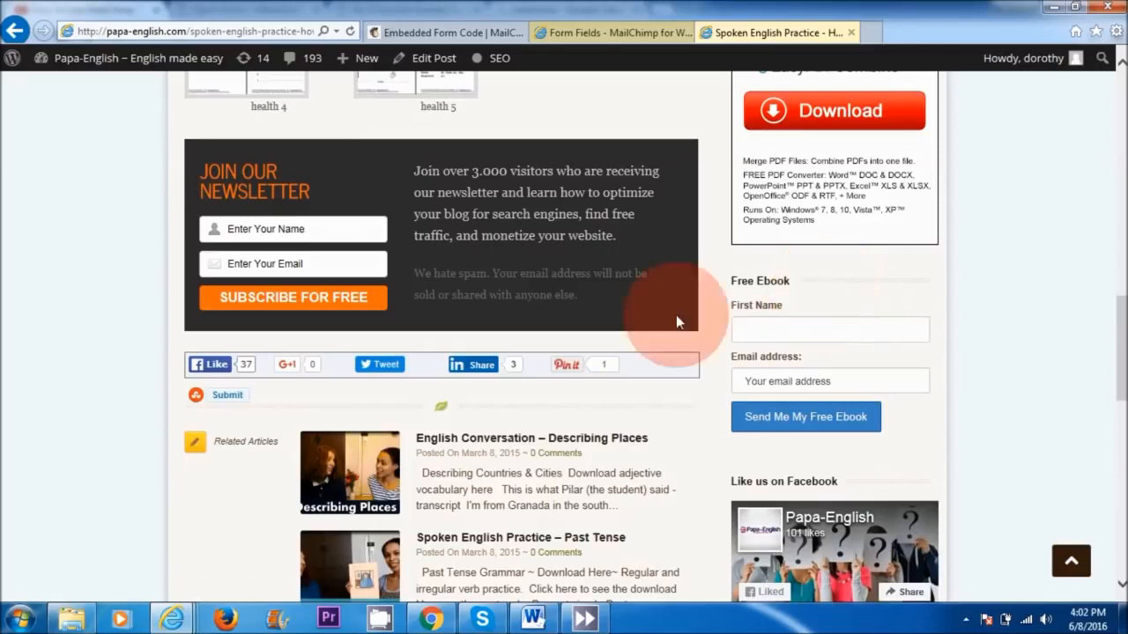
Step: Return to the WordPress admin in Chrome and search the new plugins for "mailchimp for wordpress"
mouse_move(430, 618)
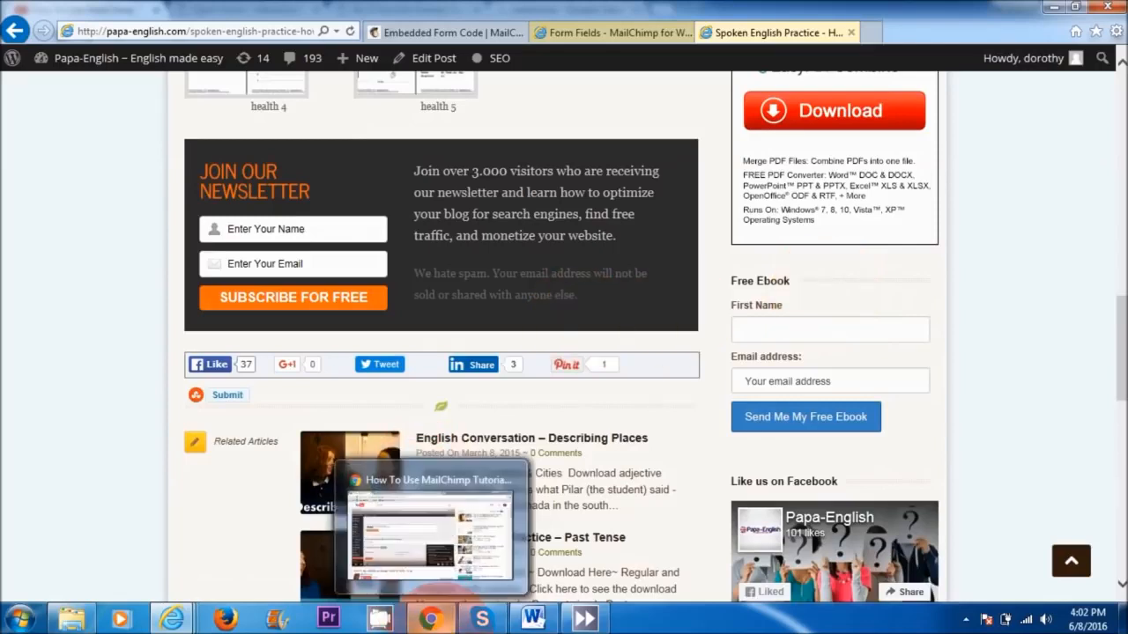
click(430, 528)
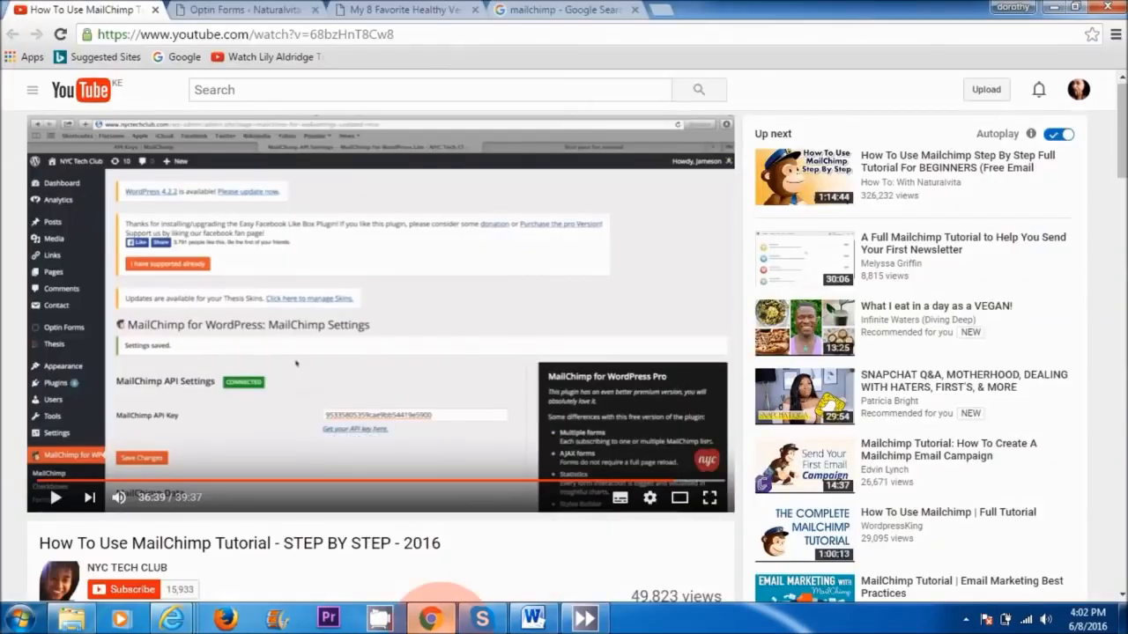
click(278, 10)
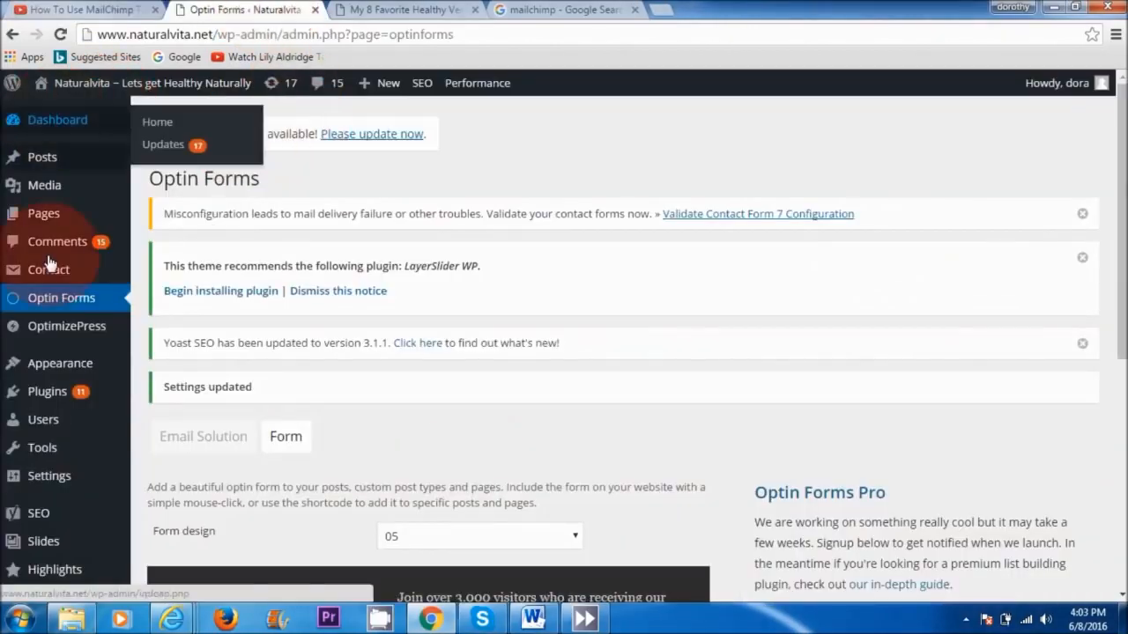
mouse_move(46, 399)
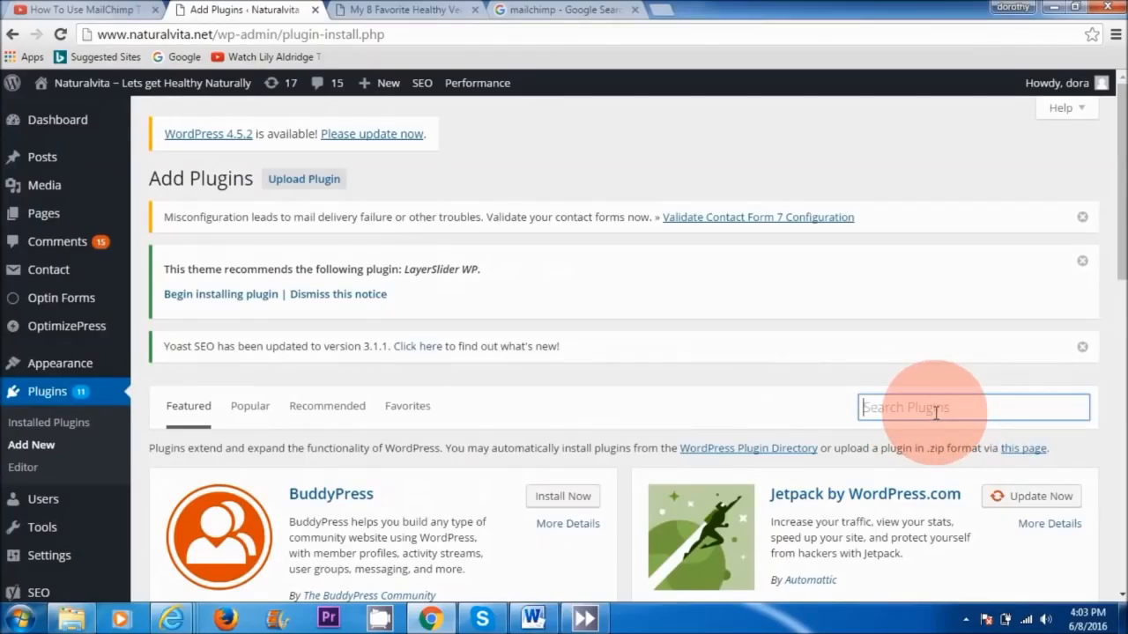
text(mailchimp for wordpress)
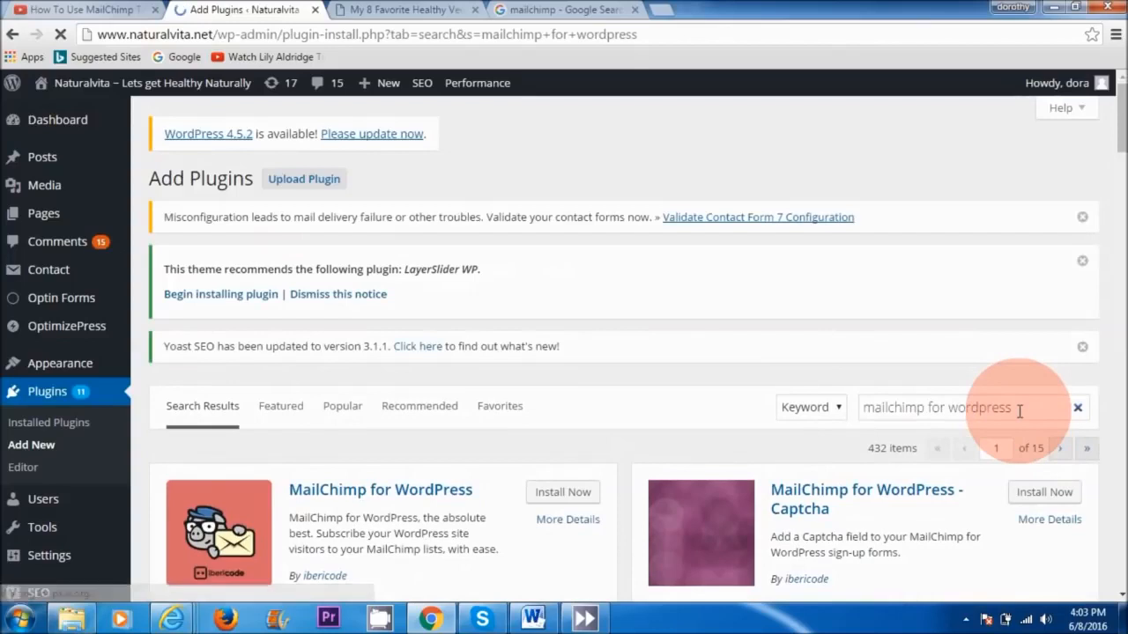
Step: Install and activate the MailChimp for WordPress plugin by ibericode
scroll(616, 309, down, 3)
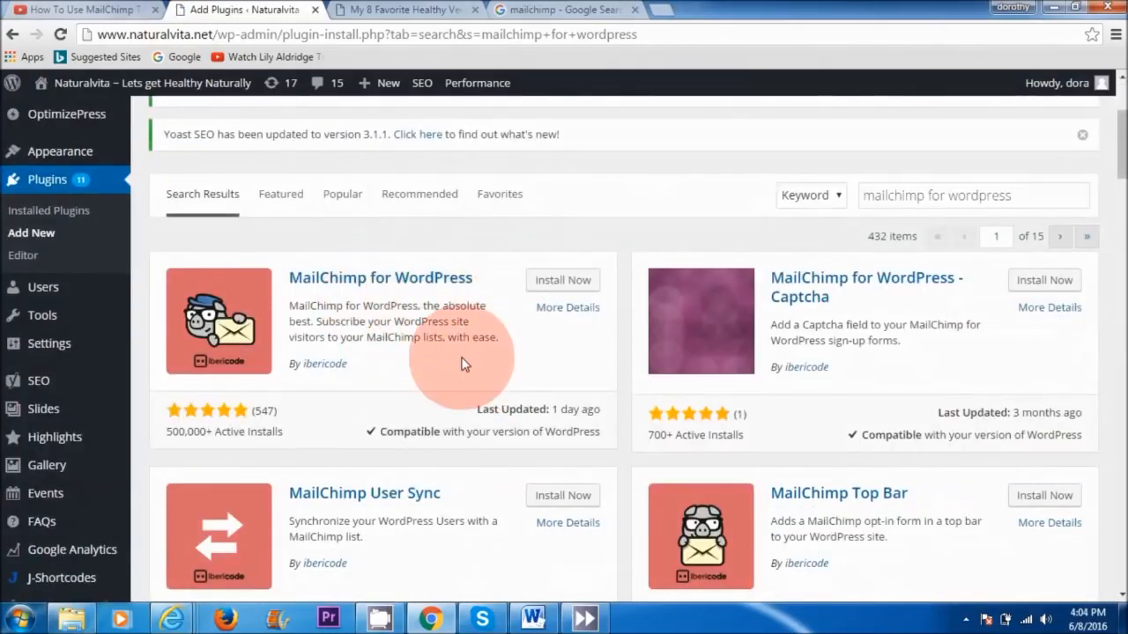
click(564, 281)
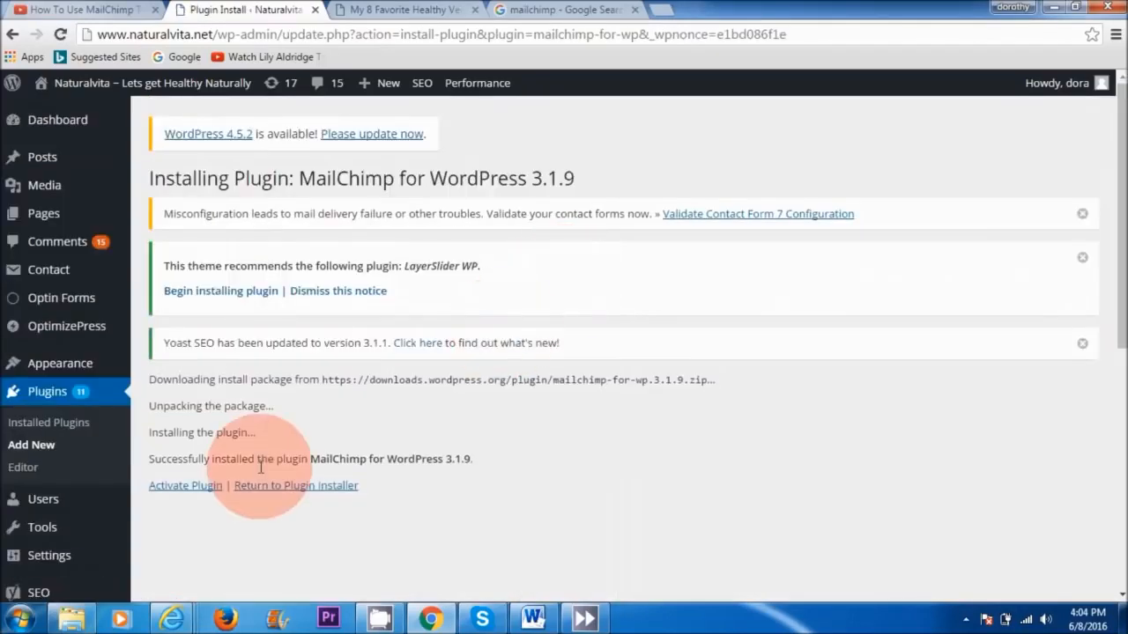
click(181, 486)
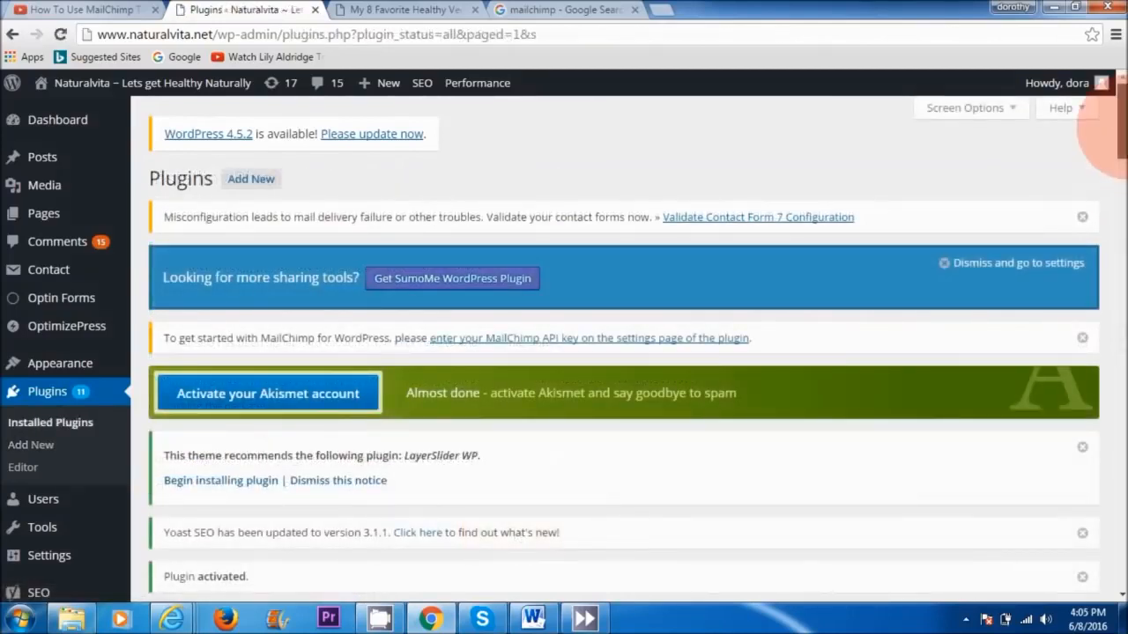
Step: Open the MailChimp API settings of the MailChimp for WP plugin at the API key field
drag(1112, 133, 1117, 396)
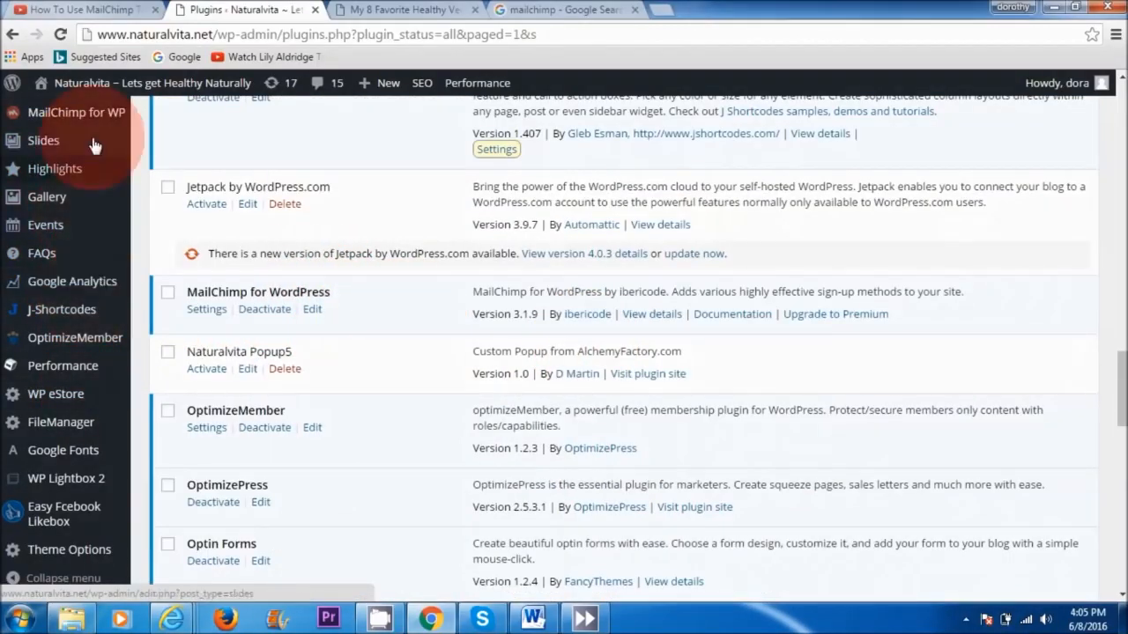
mouse_move(100, 119)
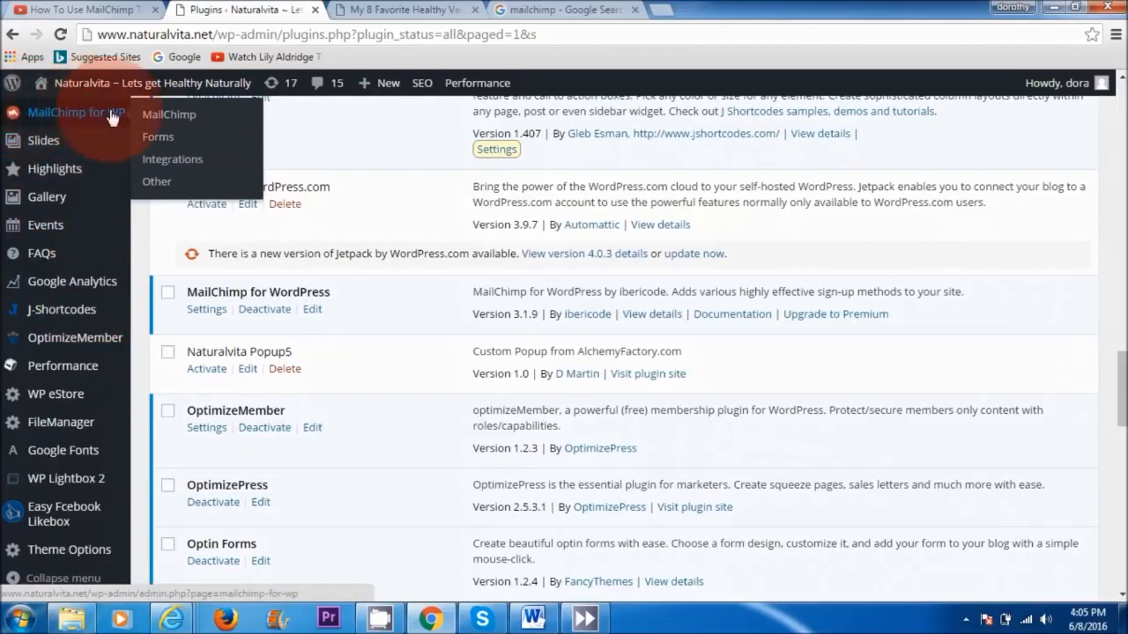
click(161, 119)
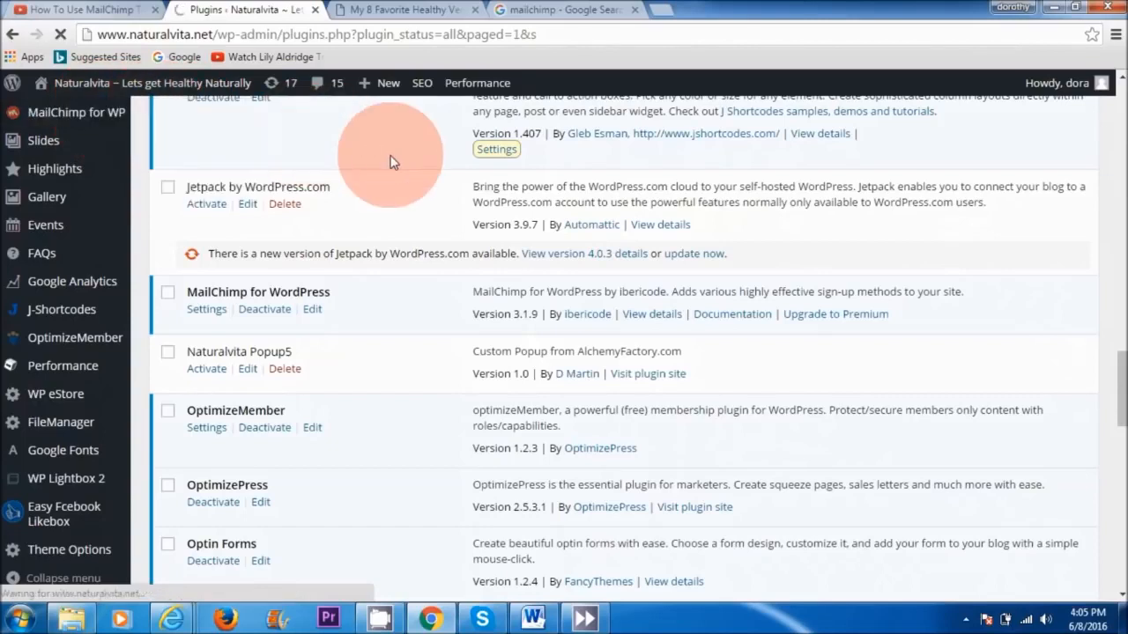
scroll(659, 295, down, 1)
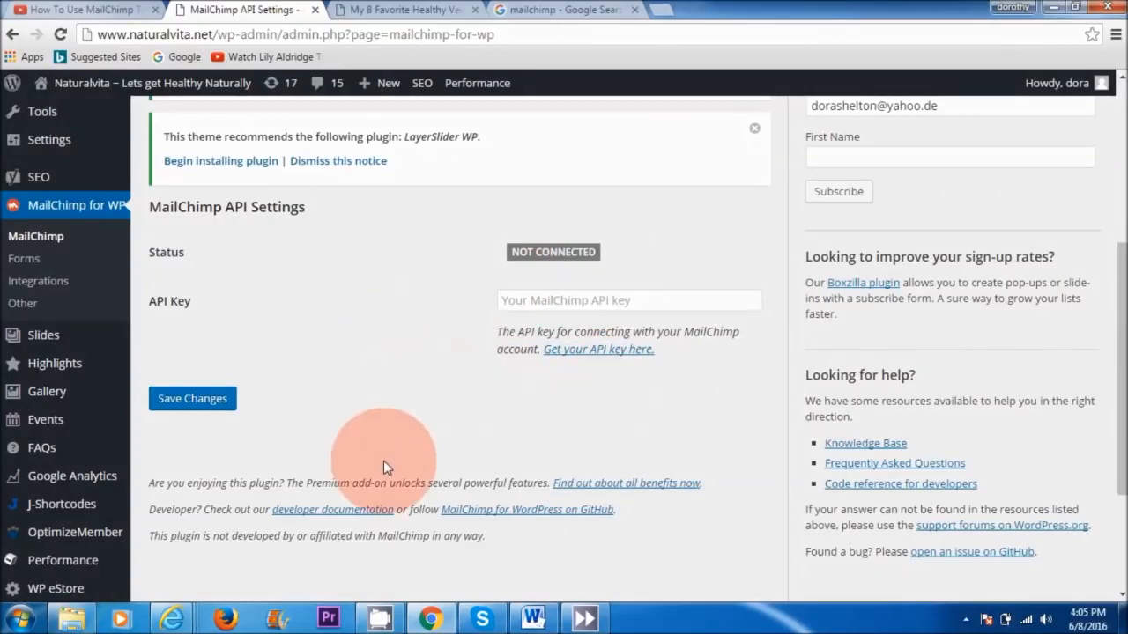
Step: Switch to MailChimp in Internet Explorer and open the API keys page in the account's extras
mouse_move(173, 618)
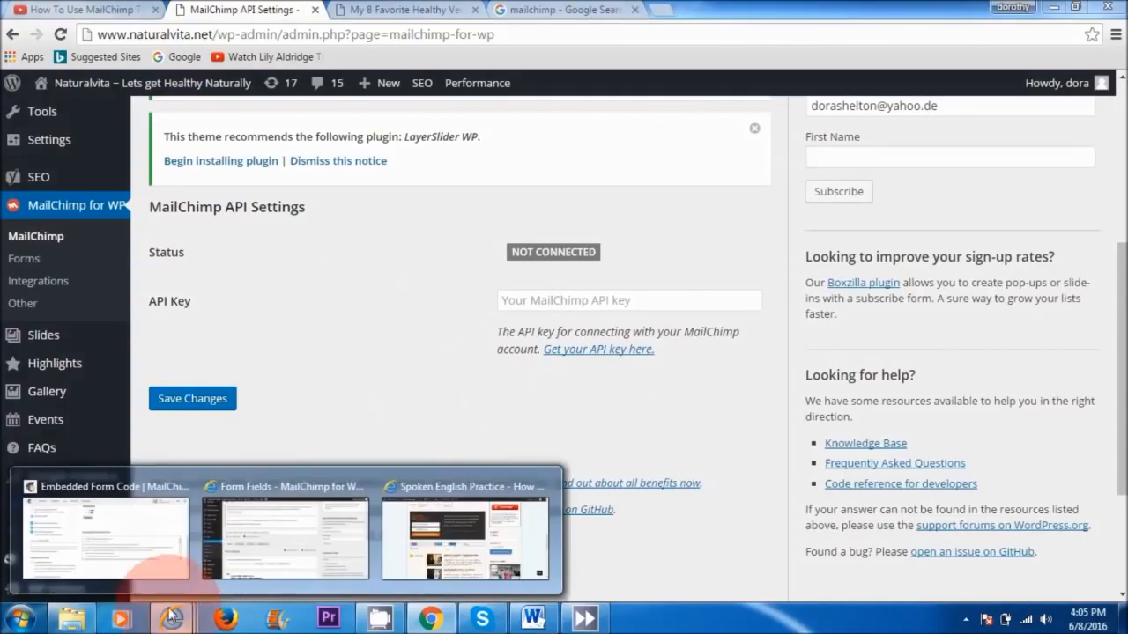
click(97, 539)
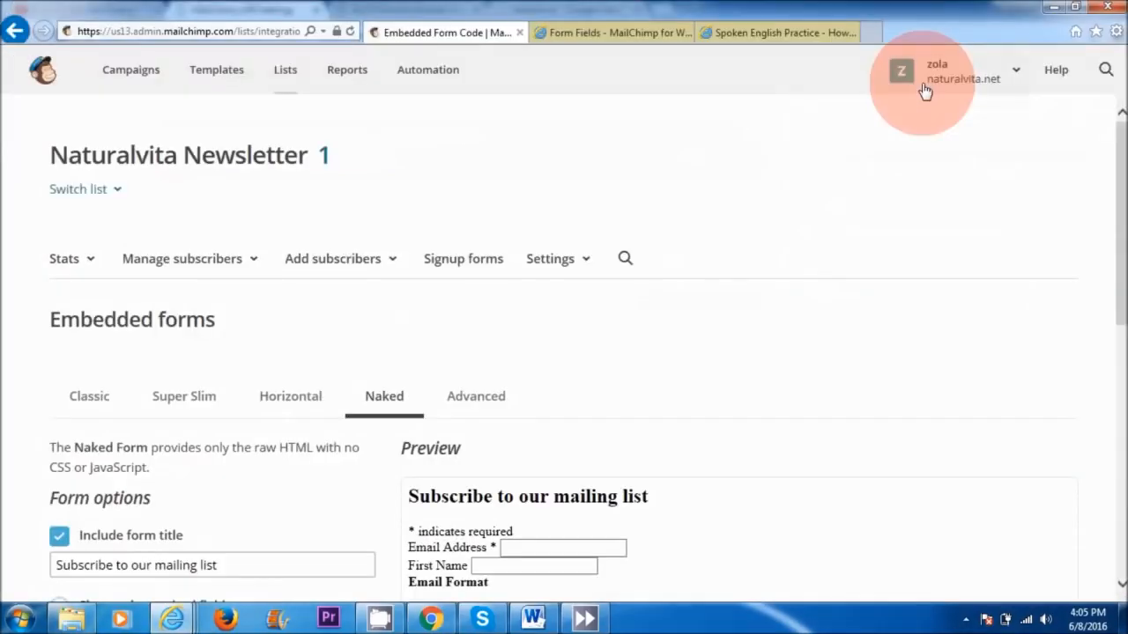
click(976, 76)
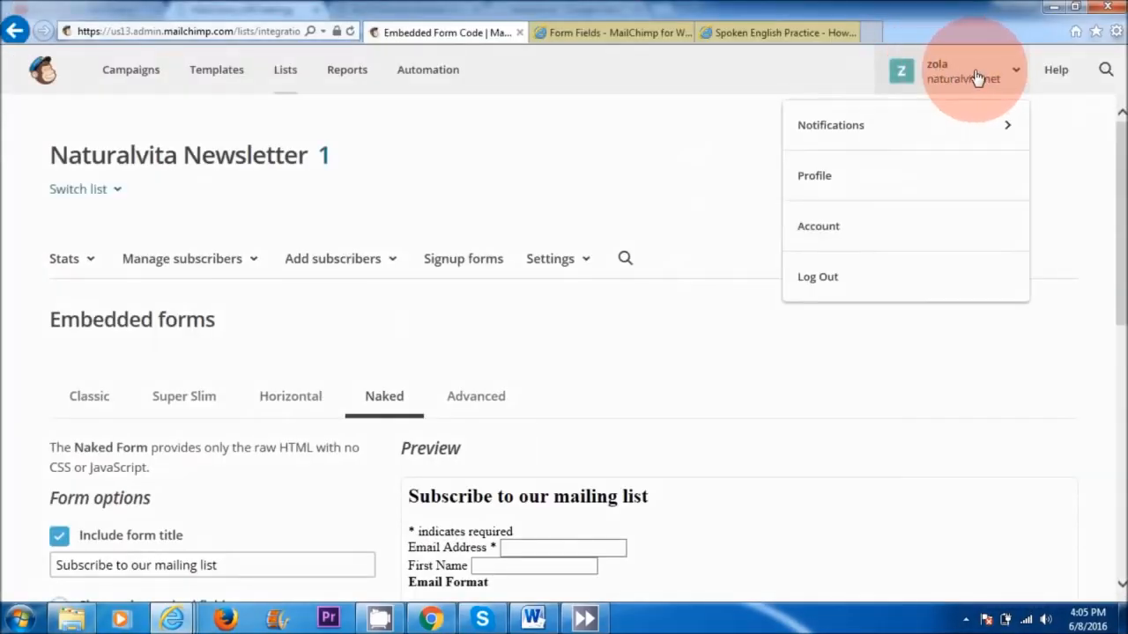
click(849, 228)
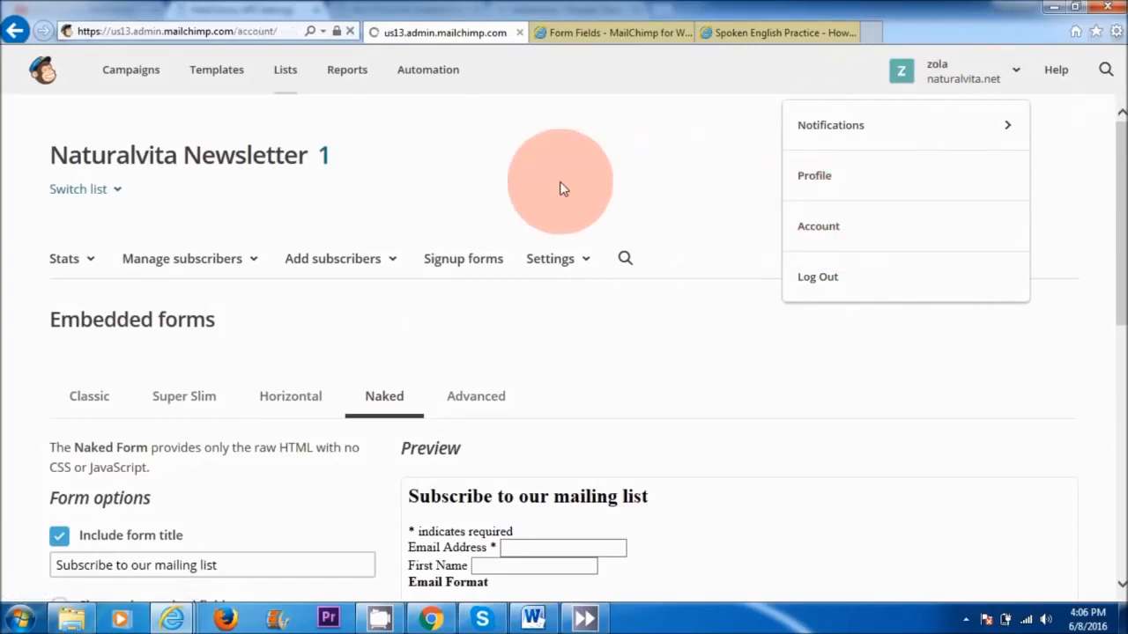
click(330, 238)
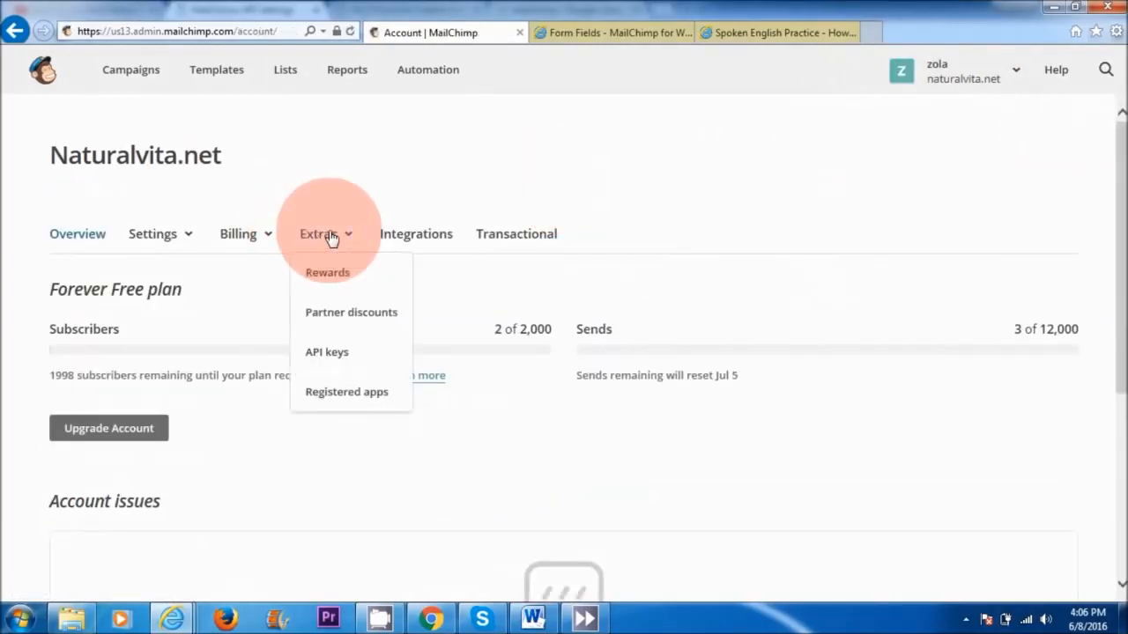
click(328, 355)
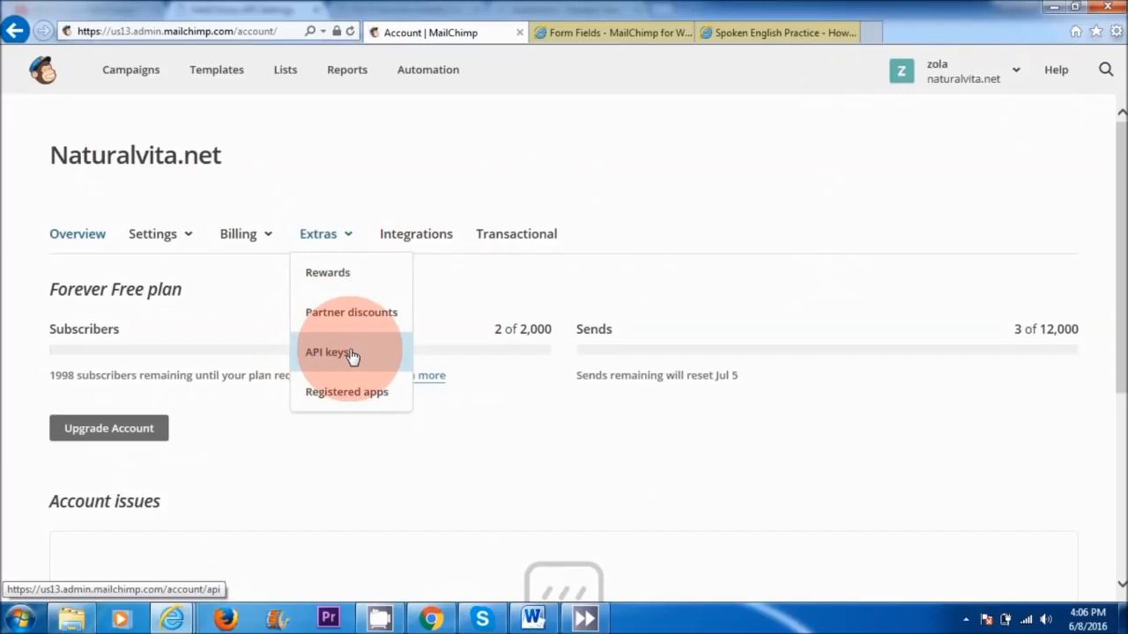
click(325, 352)
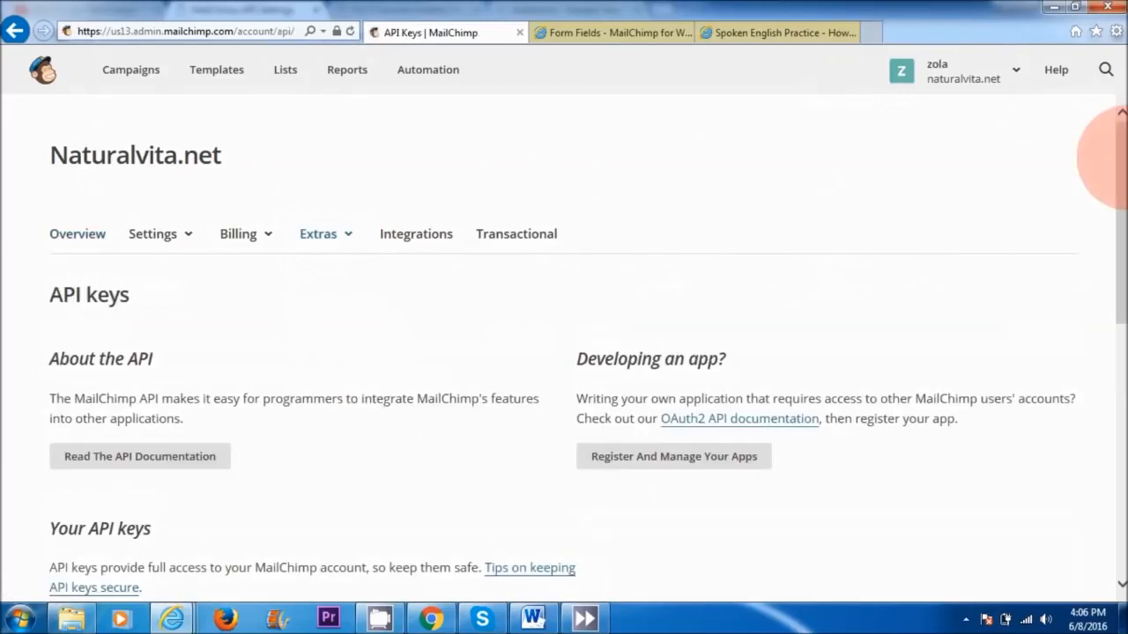
Step: Create a new MailChimp API key and copy it for the WordPress plugin settings
drag(1119, 185, 1119, 335)
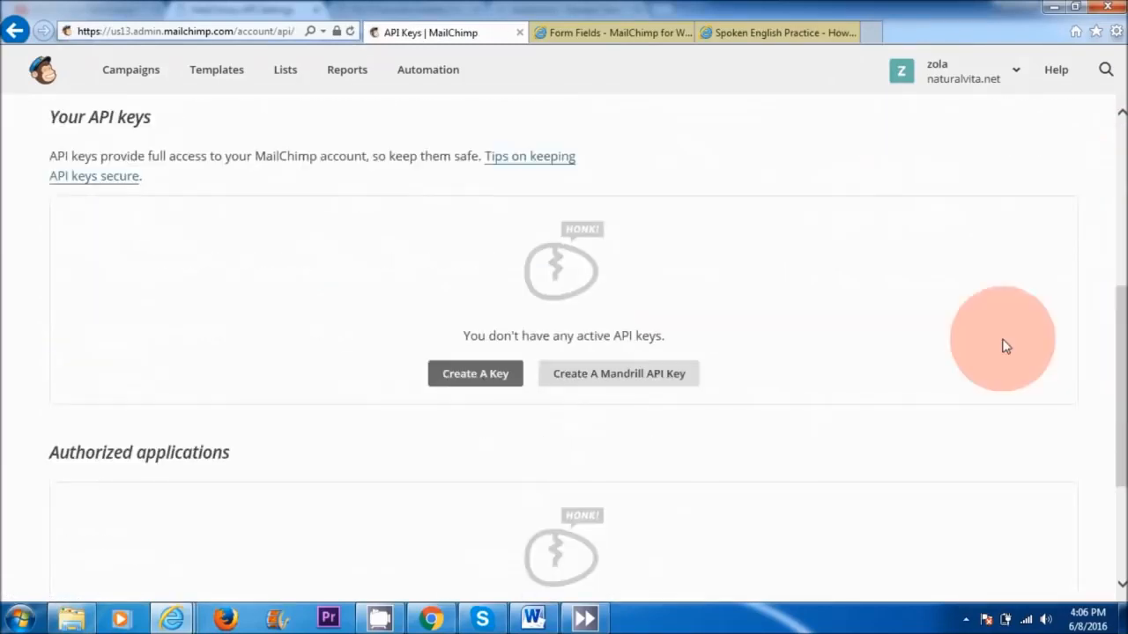
click(451, 373)
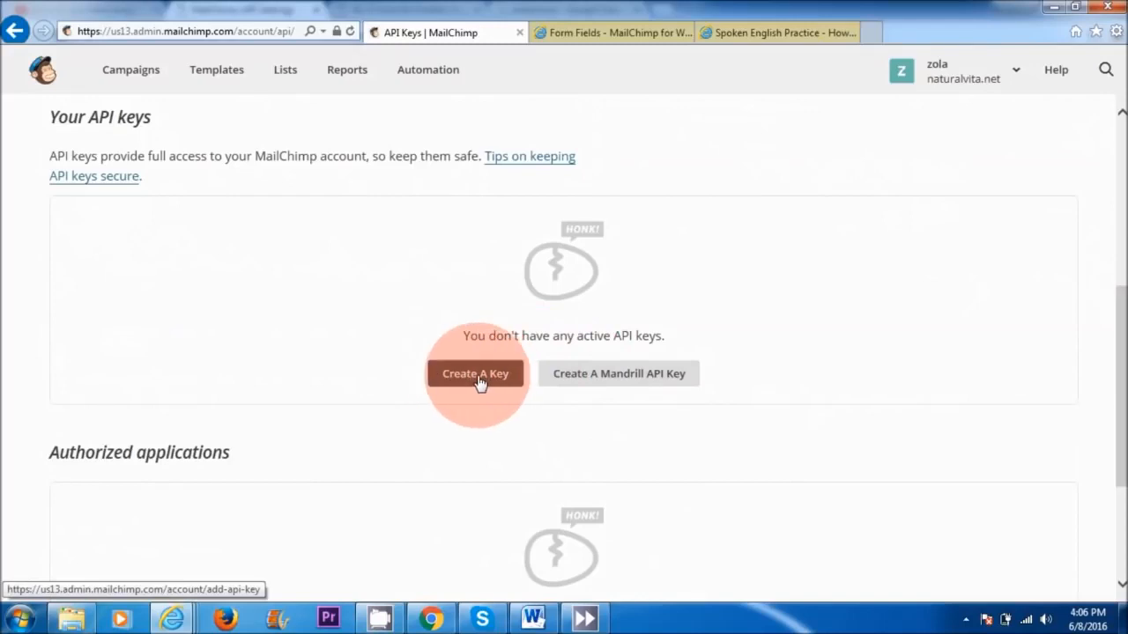
drag(1123, 194, 1122, 300)
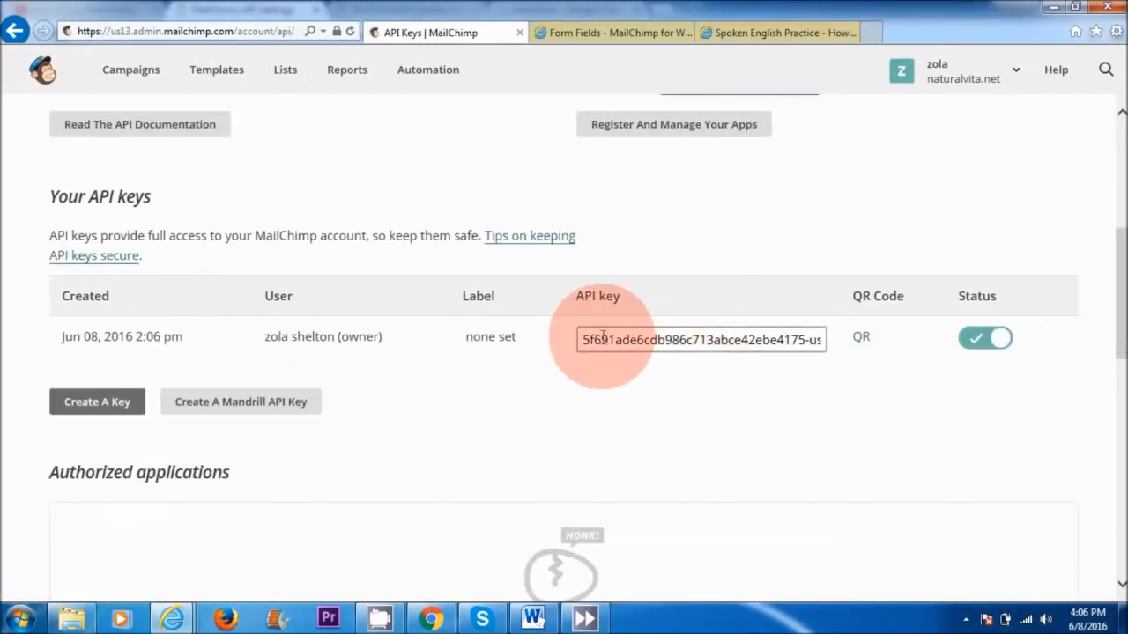
double_click(709, 339)
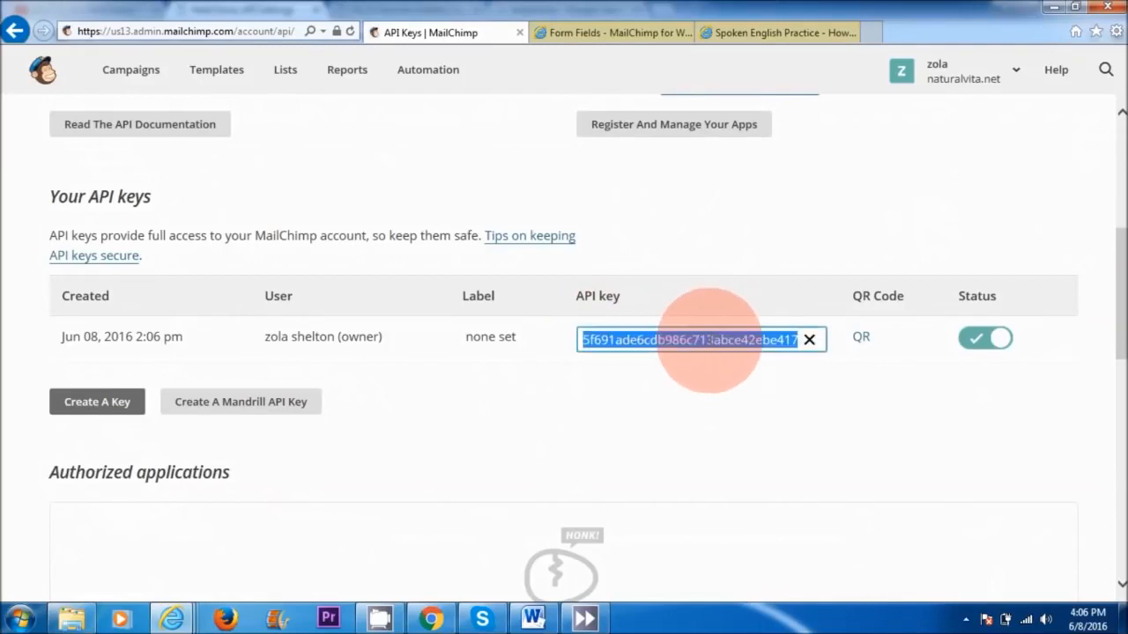
right_click(710, 342)
click(722, 395)
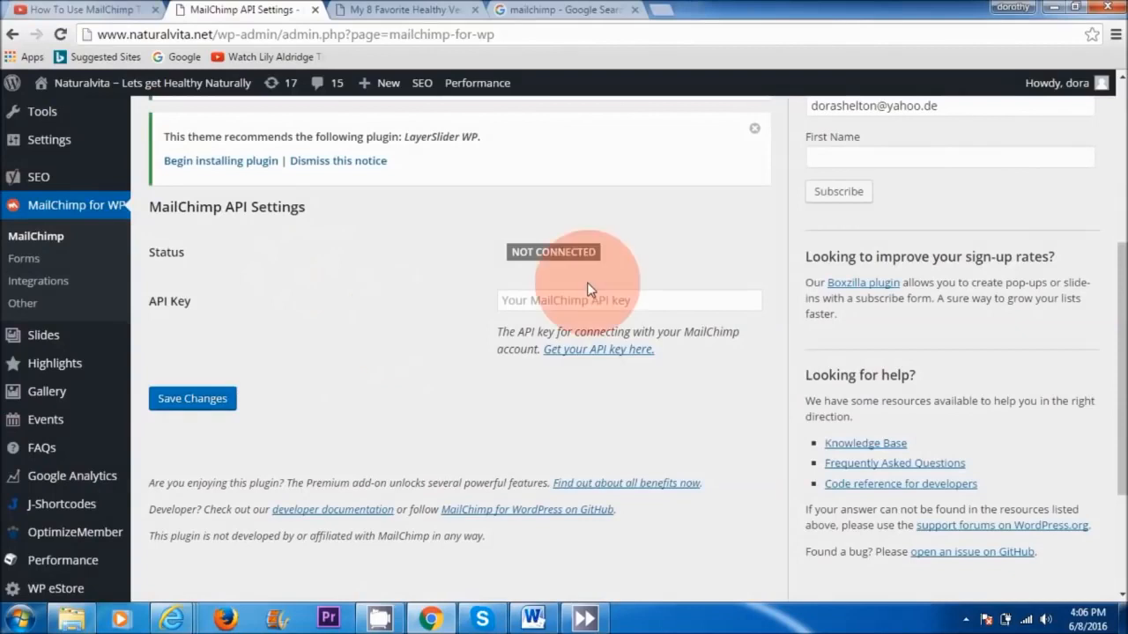
Step: Paste the copied MailChimp API key into the plugin's API Key field and save the settings
right_click(592, 304)
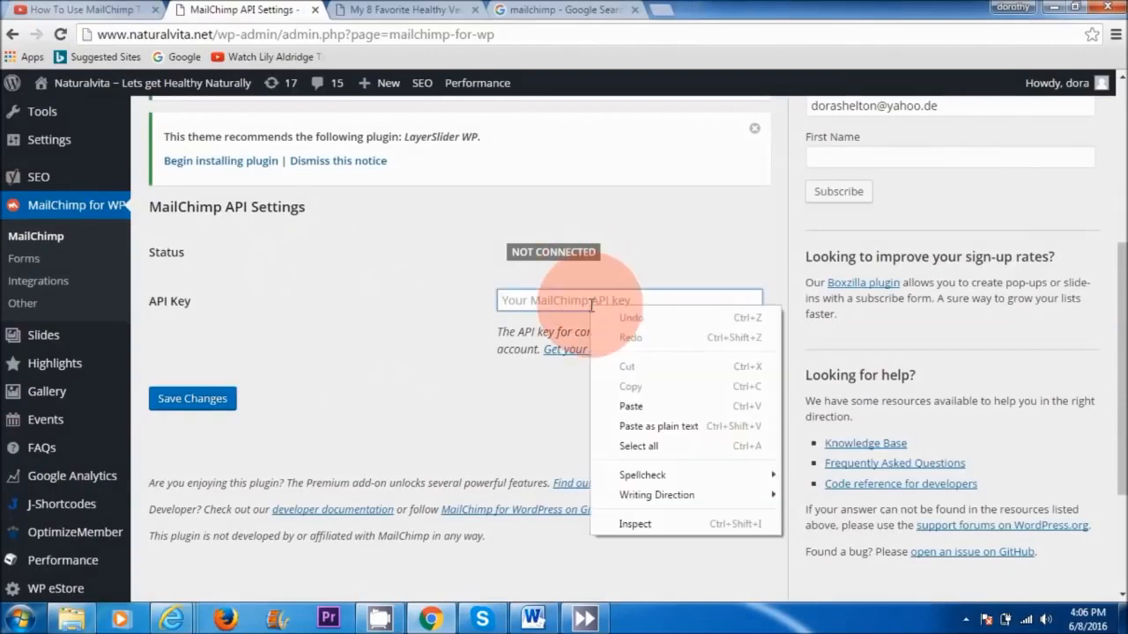
click(617, 405)
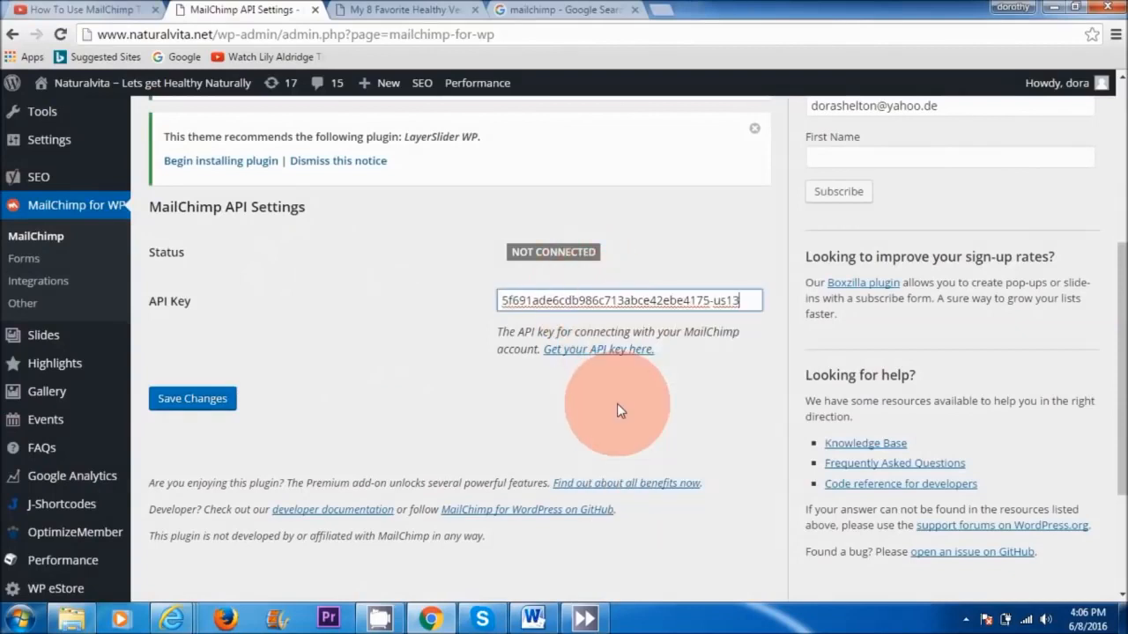
click(203, 401)
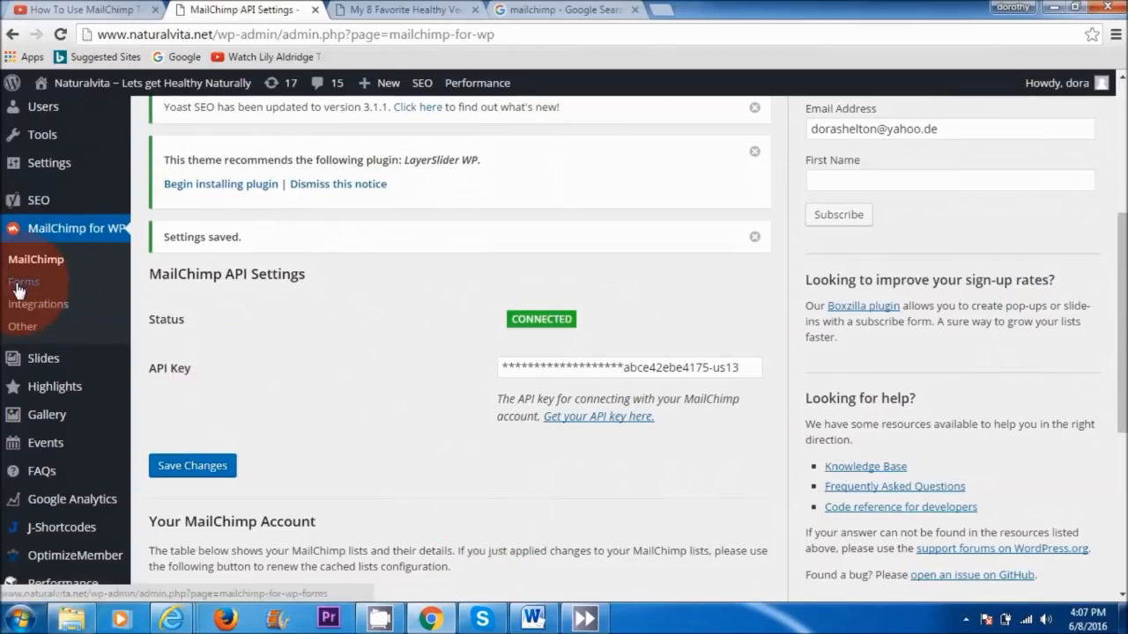
Step: Add a new MailChimp for WP form that subscribes people to the Naturalvita Newsletter list
click(22, 326)
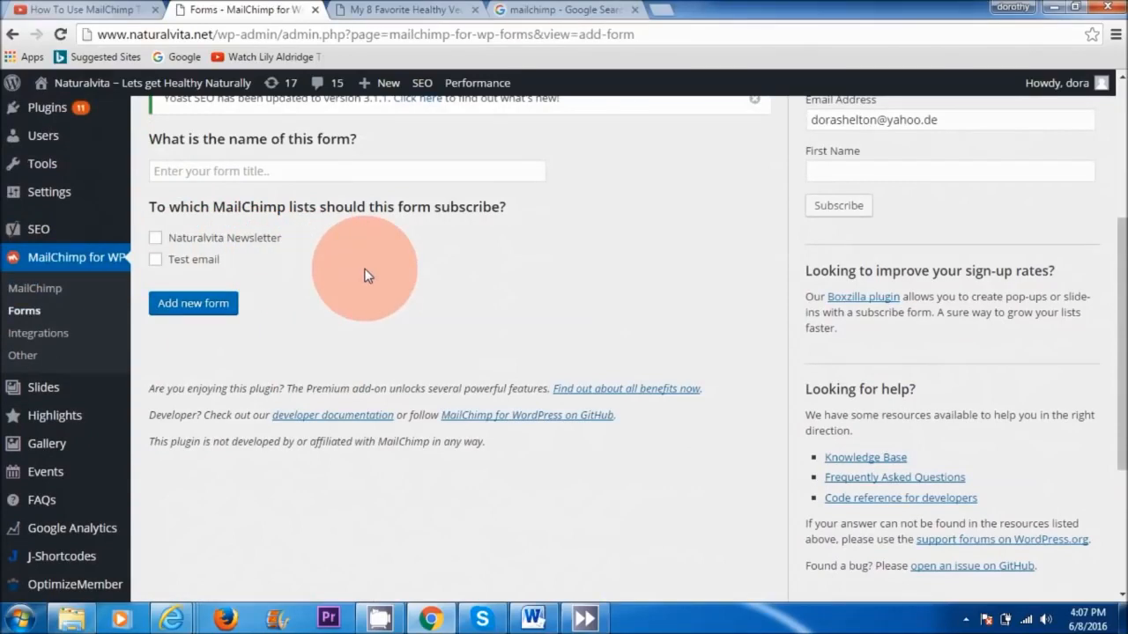
click(156, 240)
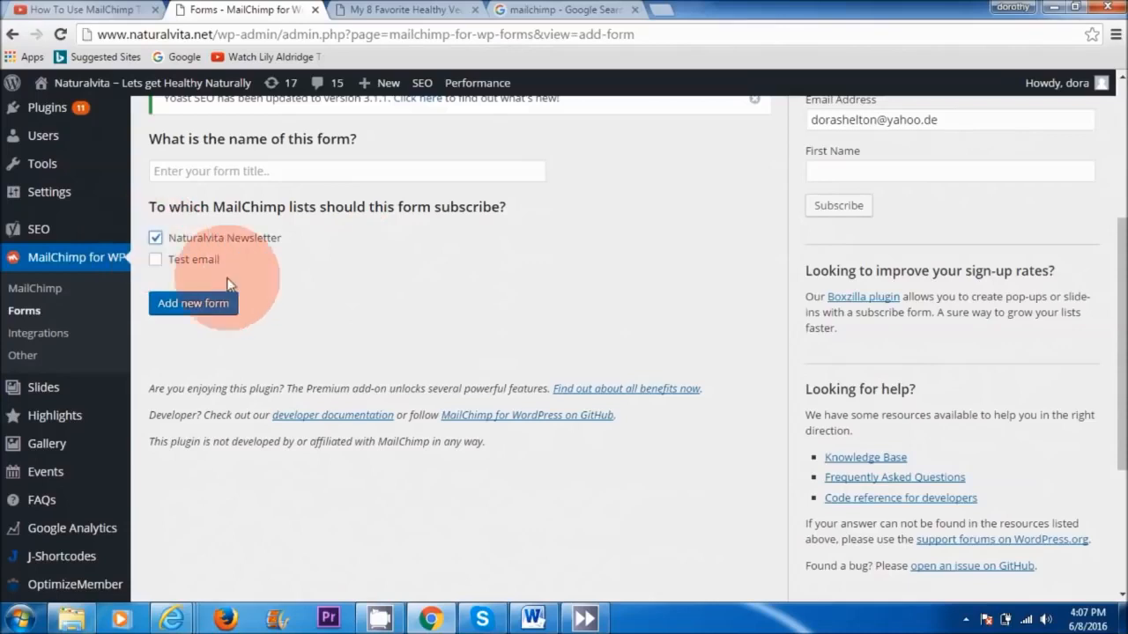
click(190, 308)
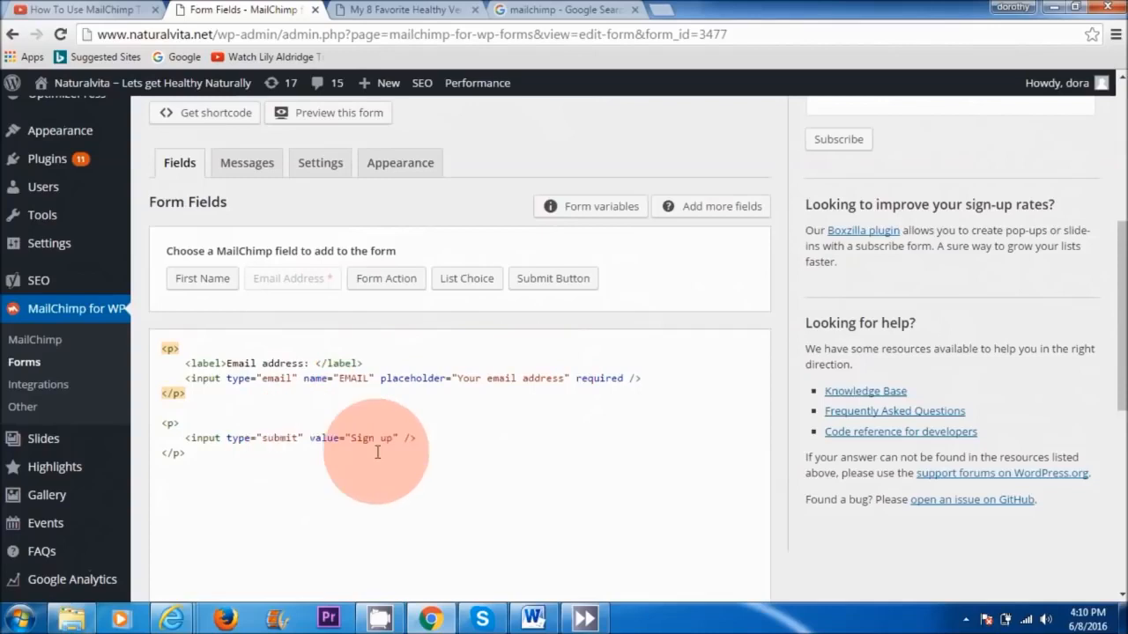
Step: Add the First Name field with its default options to the sign-up form and save the form
click(198, 279)
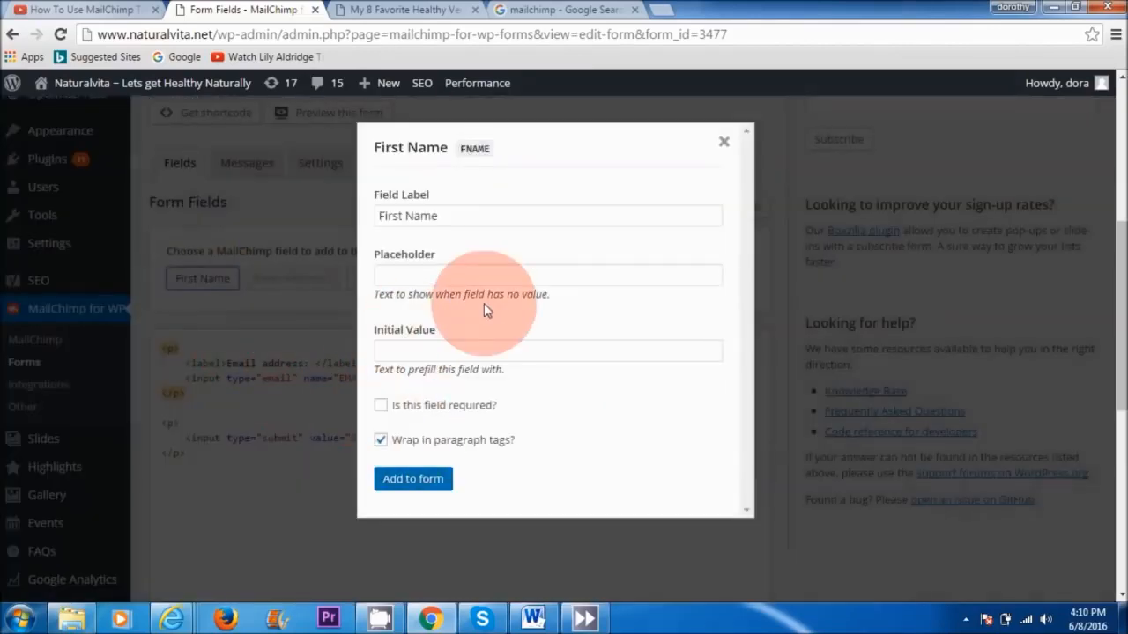
click(413, 479)
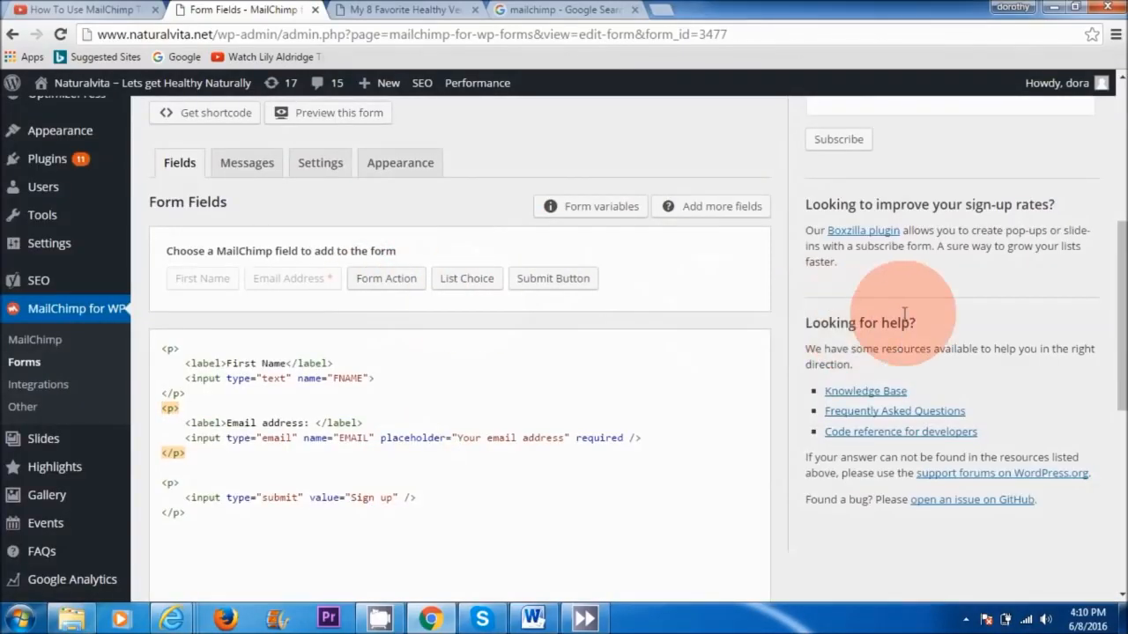
drag(1118, 319, 1117, 427)
click(192, 502)
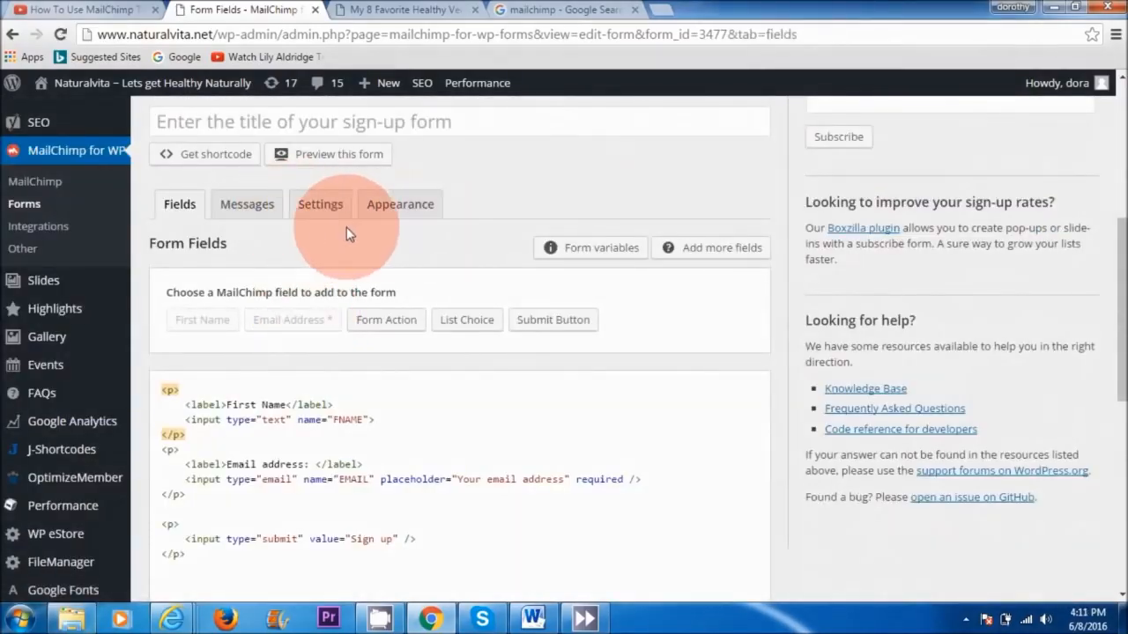
Step: Set the sign-up form's style to Blue Theme and save the form's appearance
click(416, 216)
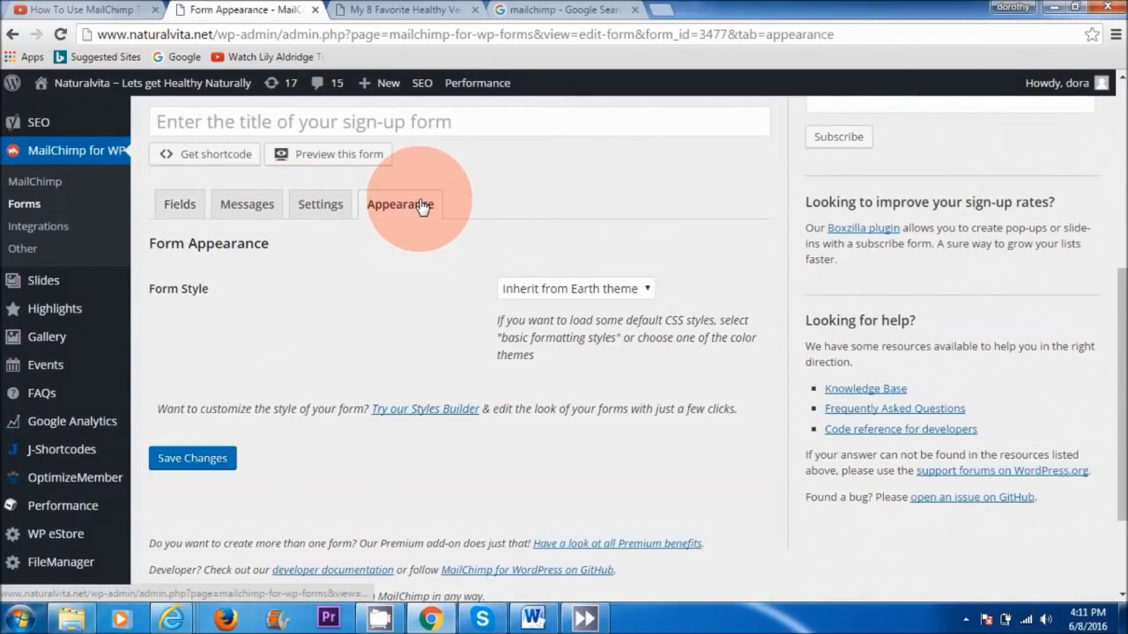
click(588, 290)
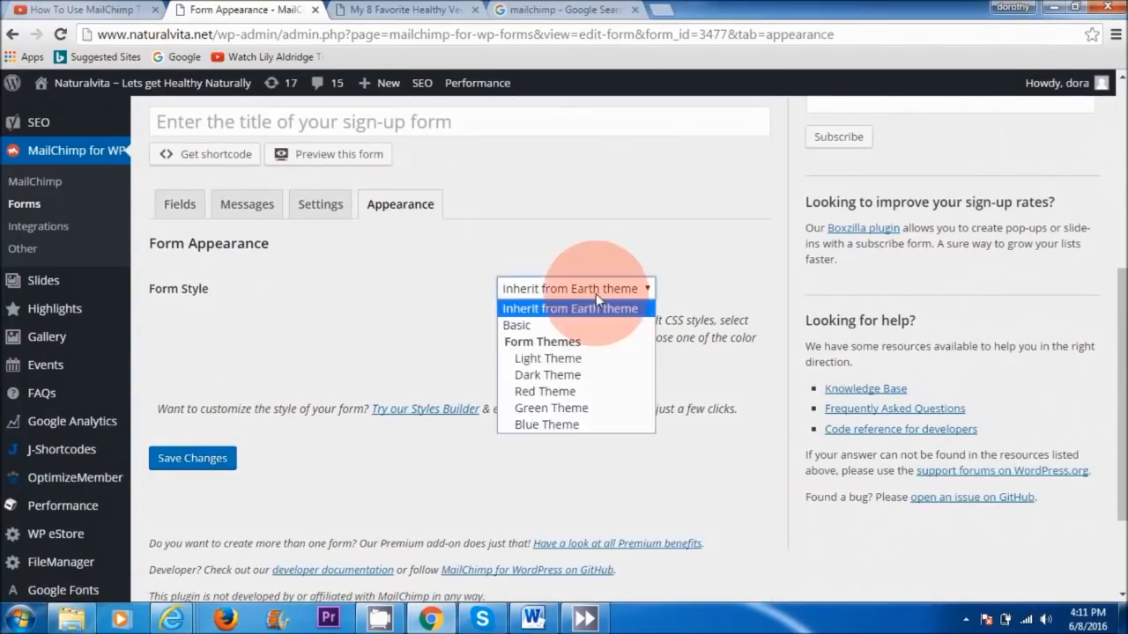
click(557, 424)
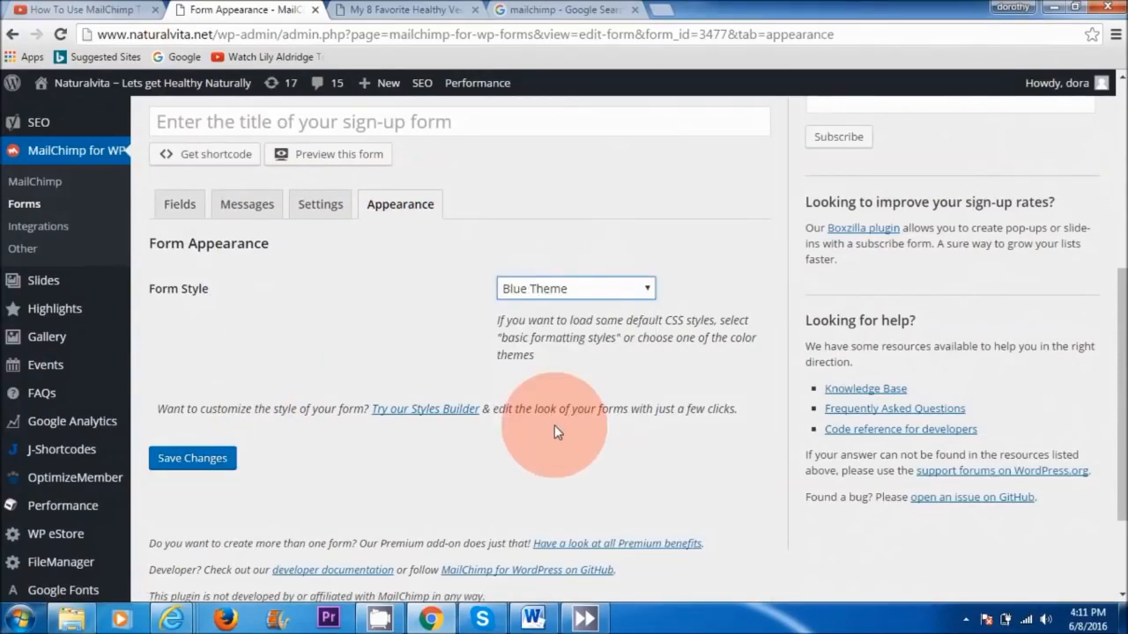
click(195, 460)
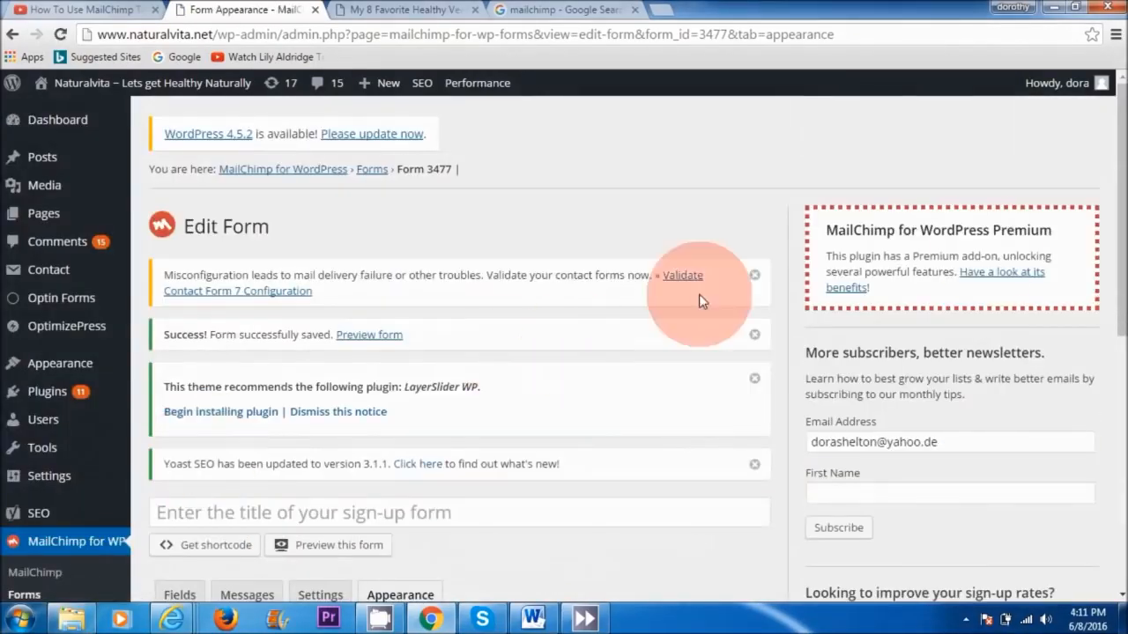
Step: Add the MailChimp Sign-Up Form widget at the top of the Right Sidebar and reload the vegan dessert recipes post to check it
scroll(1112, 251, down, 4)
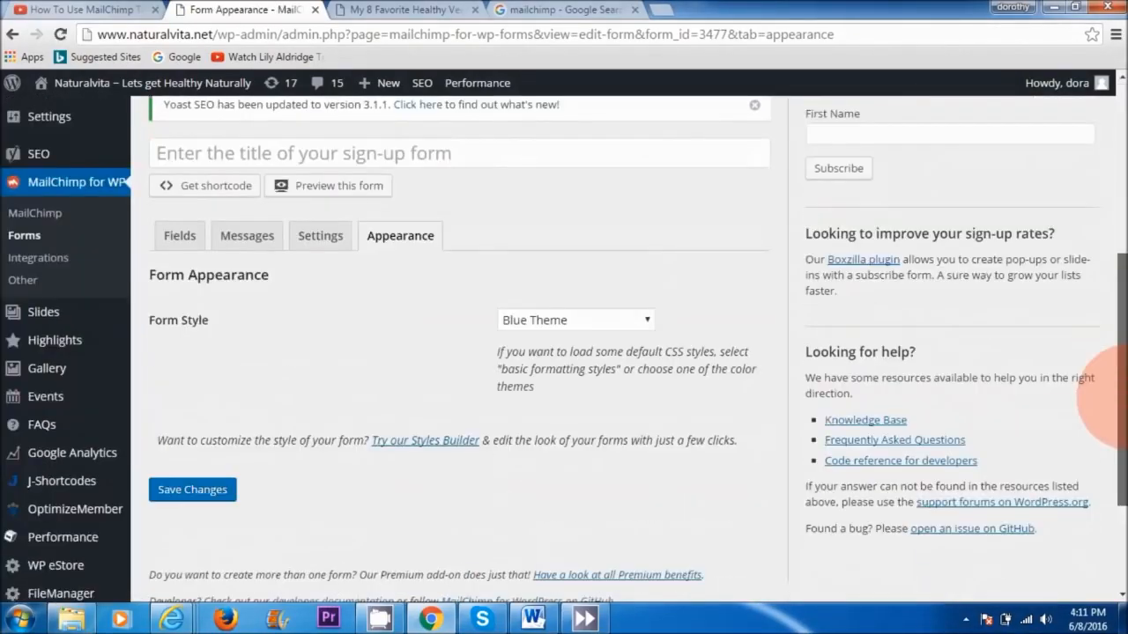
scroll(1110, 364, up, 3)
scroll(1112, 225, up, 3)
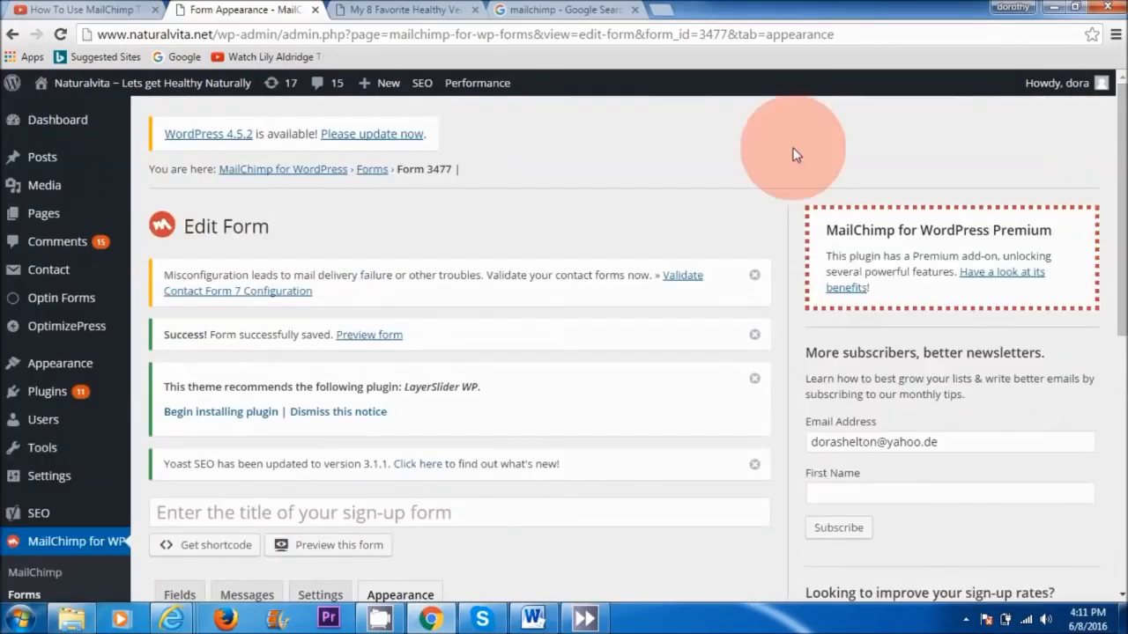
mouse_move(61, 366)
click(158, 409)
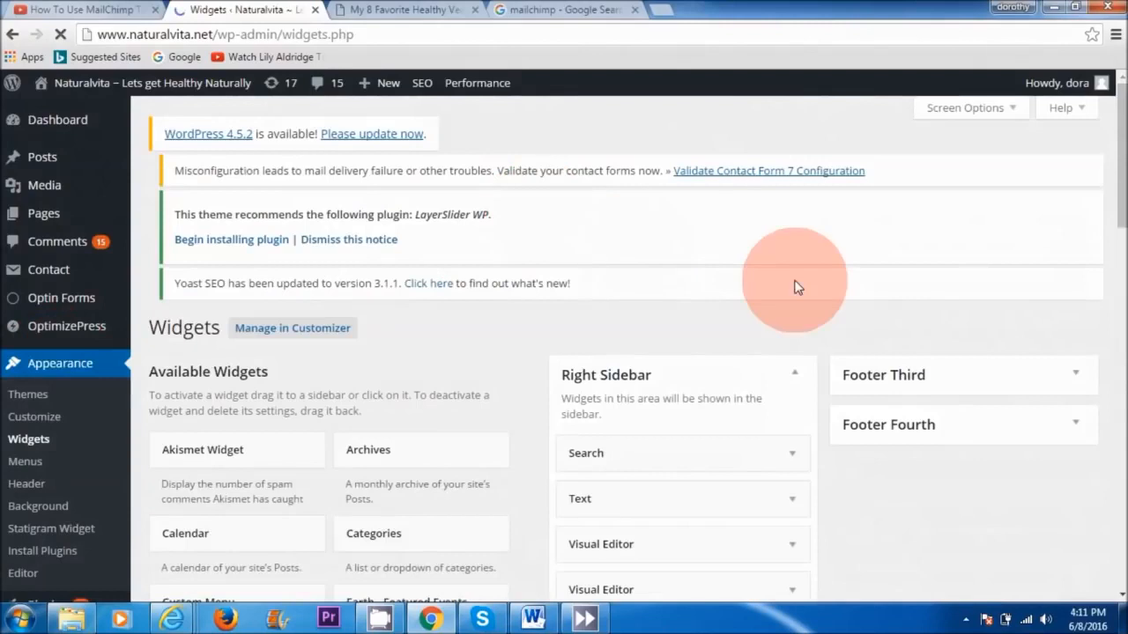
drag(1126, 260, 1125, 389)
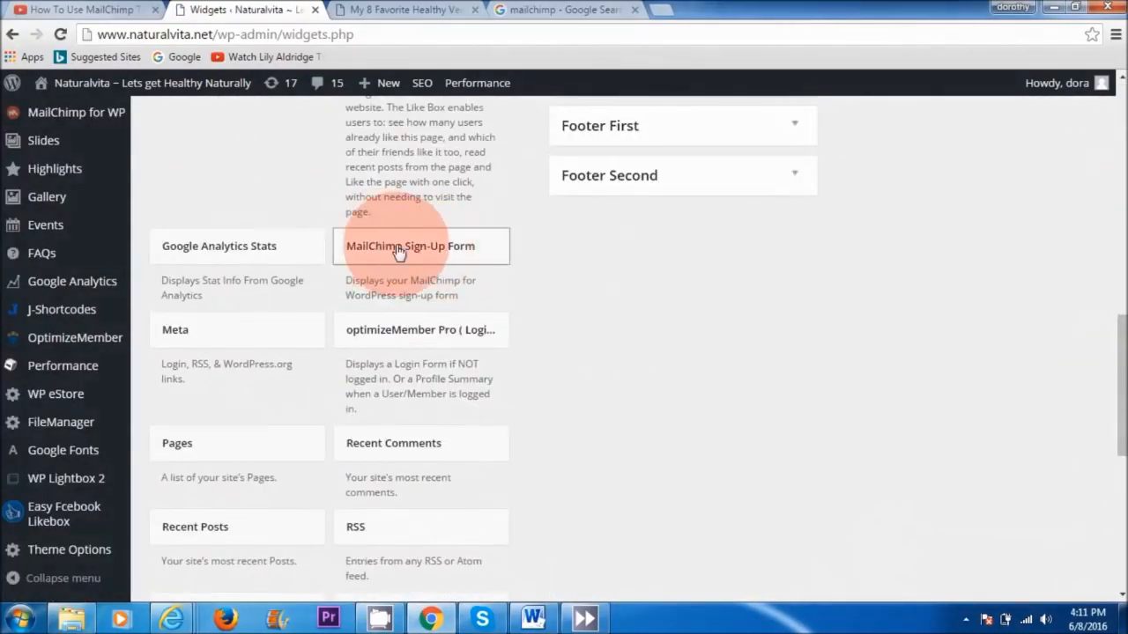
drag(443, 251, 665, 196)
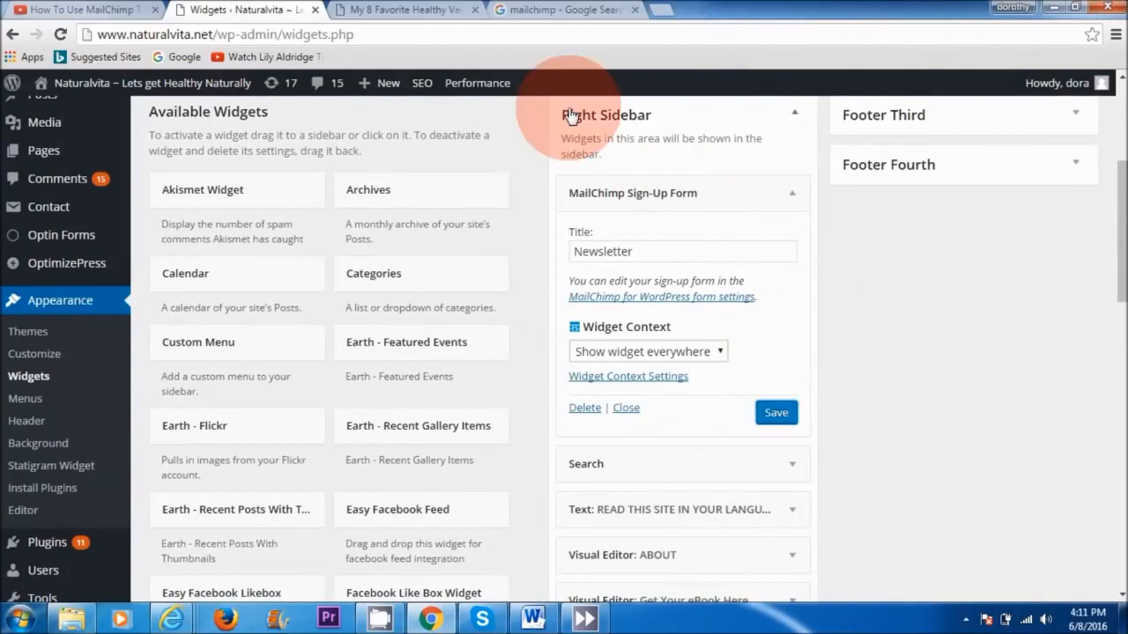
click(405, 11)
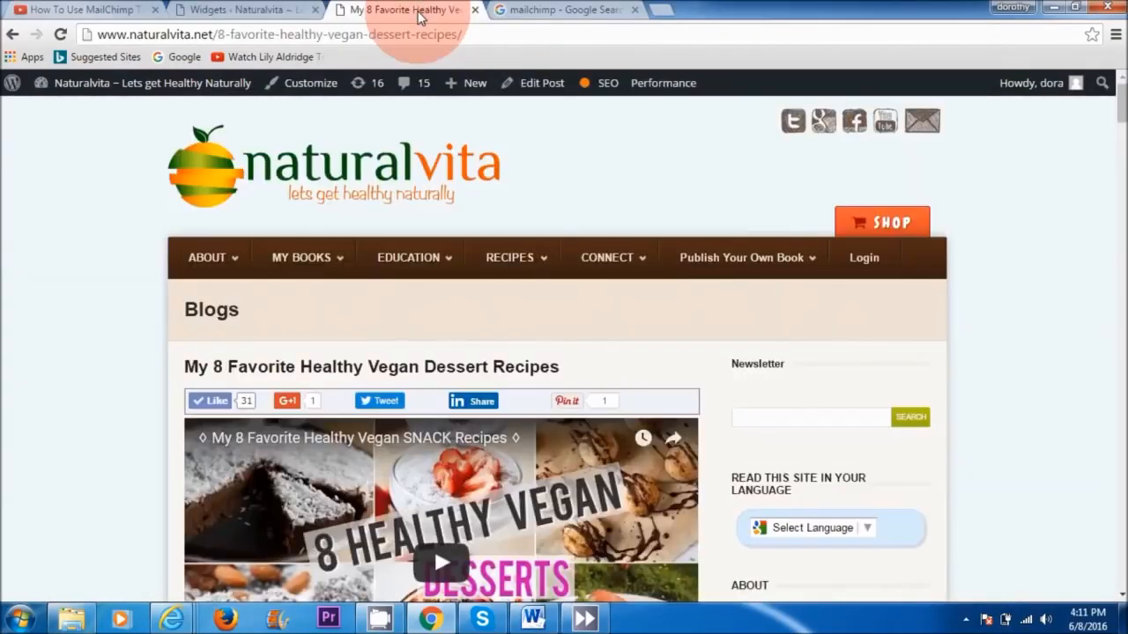
click(60, 33)
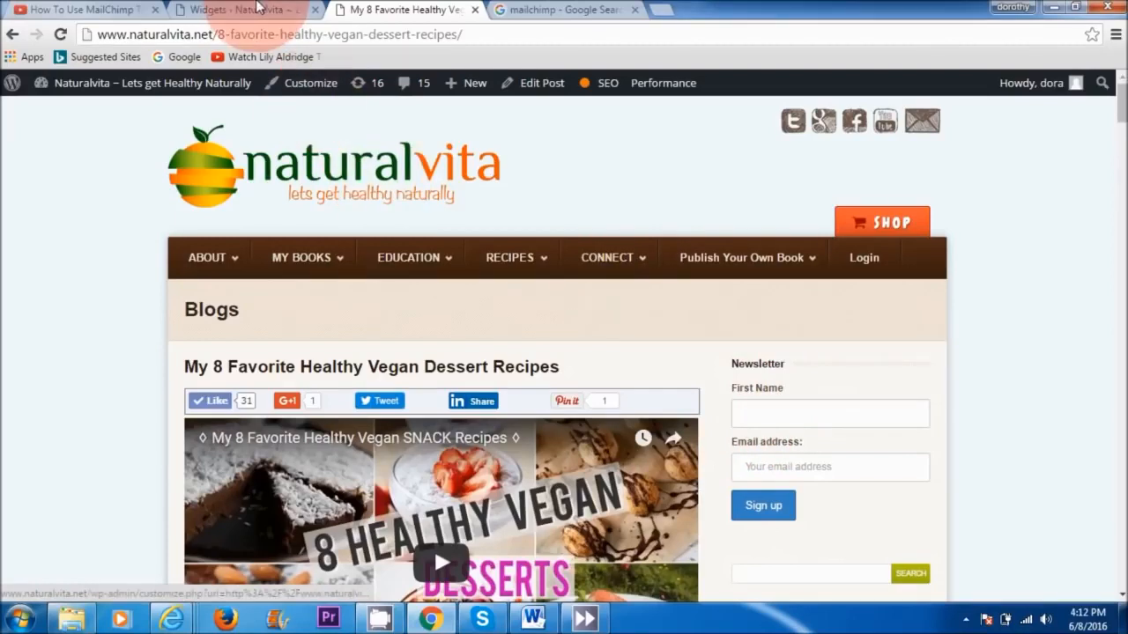
Step: In the MailChimp for WP form code, delete the First Name block, reword the submit button's value to start with "Get", and save
click(242, 9)
scroll(111, 407, down, 3)
mouse_move(111, 408)
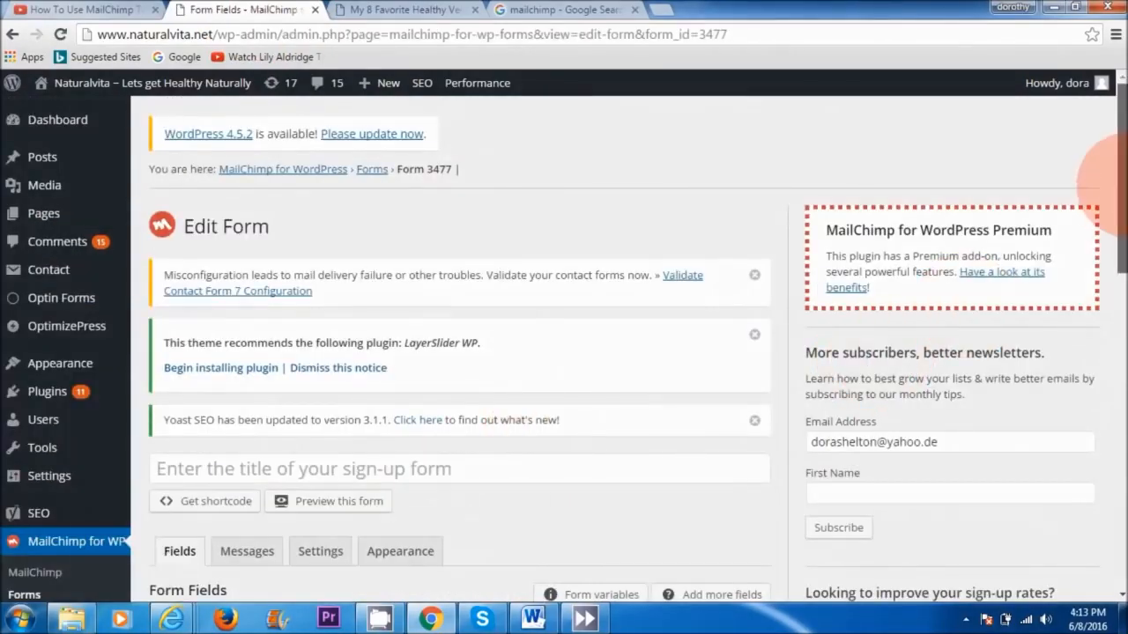
drag(1122, 187, 1122, 323)
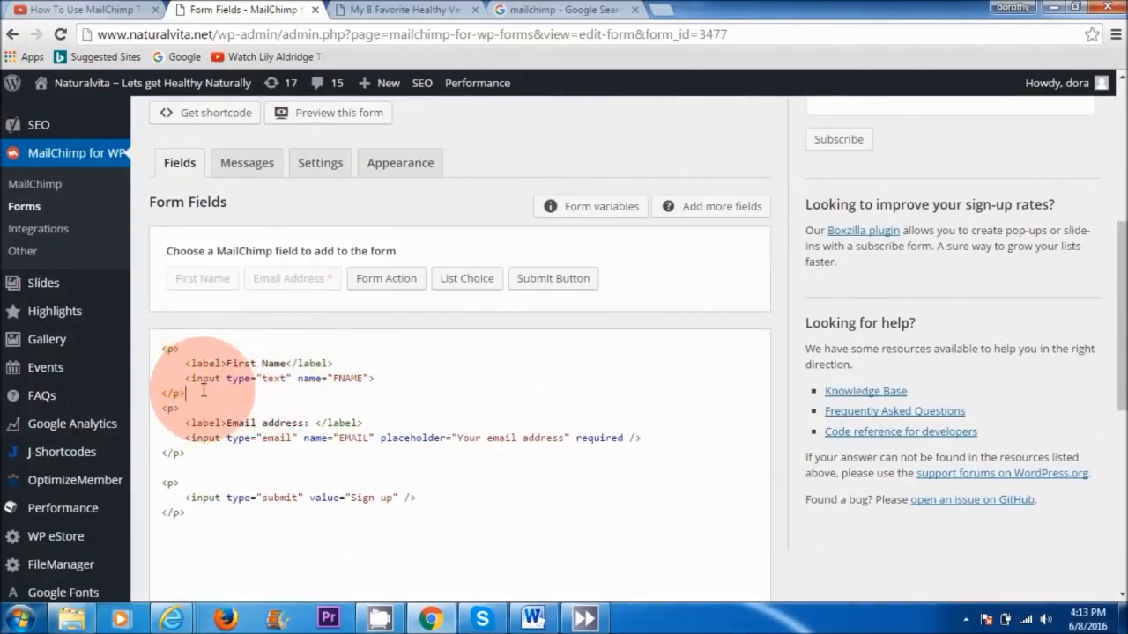
drag(184, 392, 171, 339)
key(Delete)
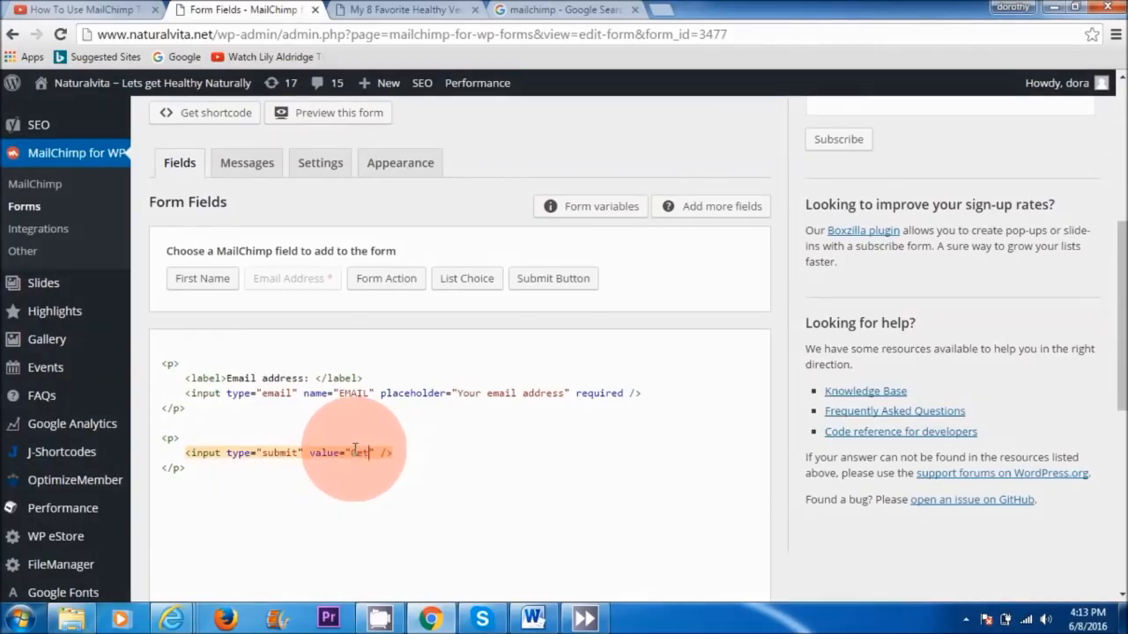
drag(1121, 297, 1120, 432)
click(187, 484)
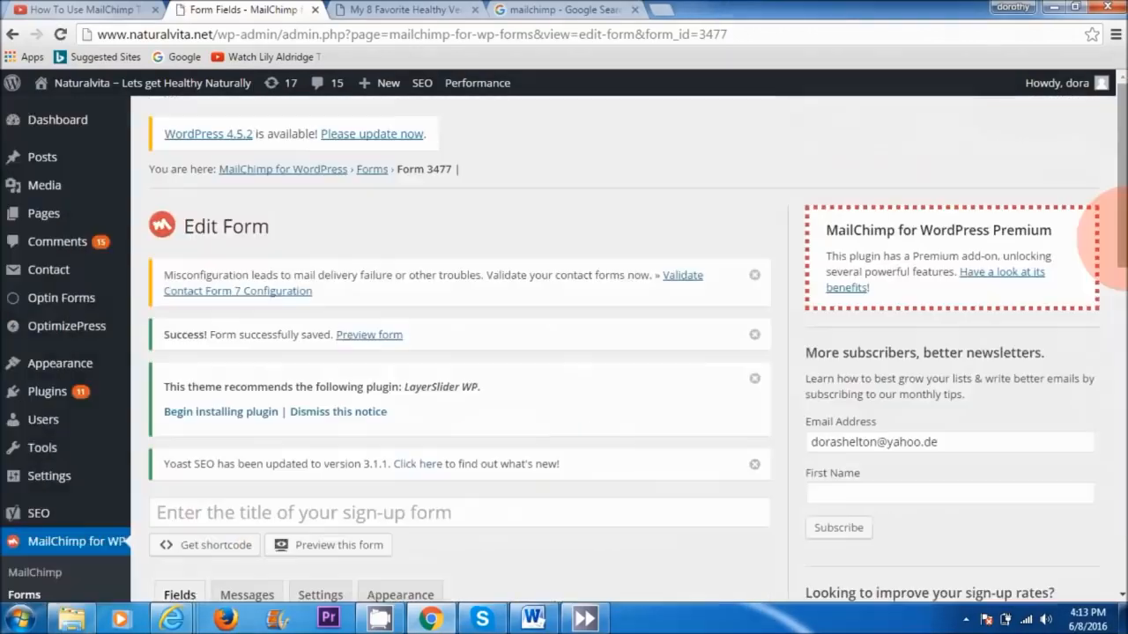
Step: Remove the MailChimp Sign-Up Form widget from the Right Sidebar and add a fresh one at the sidebar's top
mouse_move(1117, 245)
mouse_down()
mouse_move(1117, 231)
mouse_move(1117, 416)
mouse_move(1115, 248)
mouse_up()
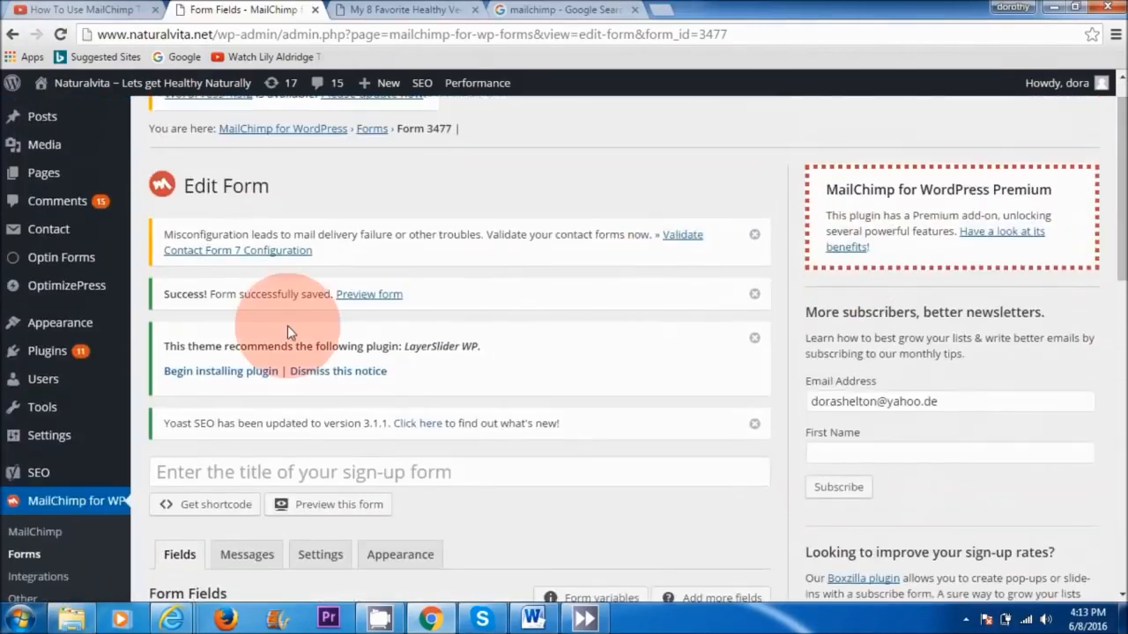
mouse_move(129, 326)
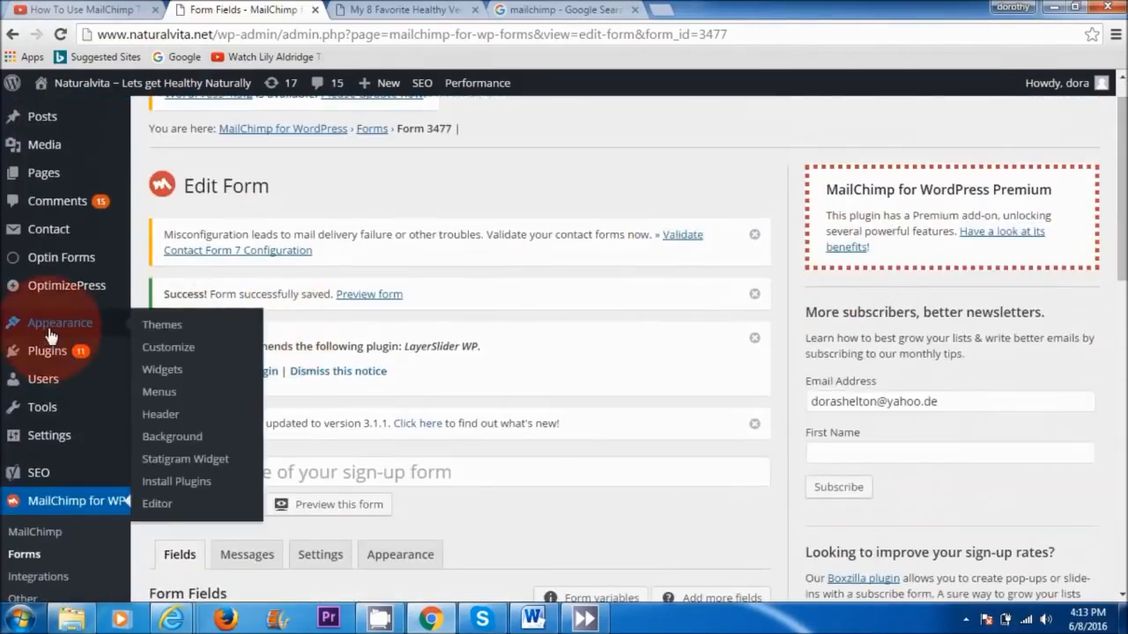
click(166, 374)
drag(717, 227, 430, 268)
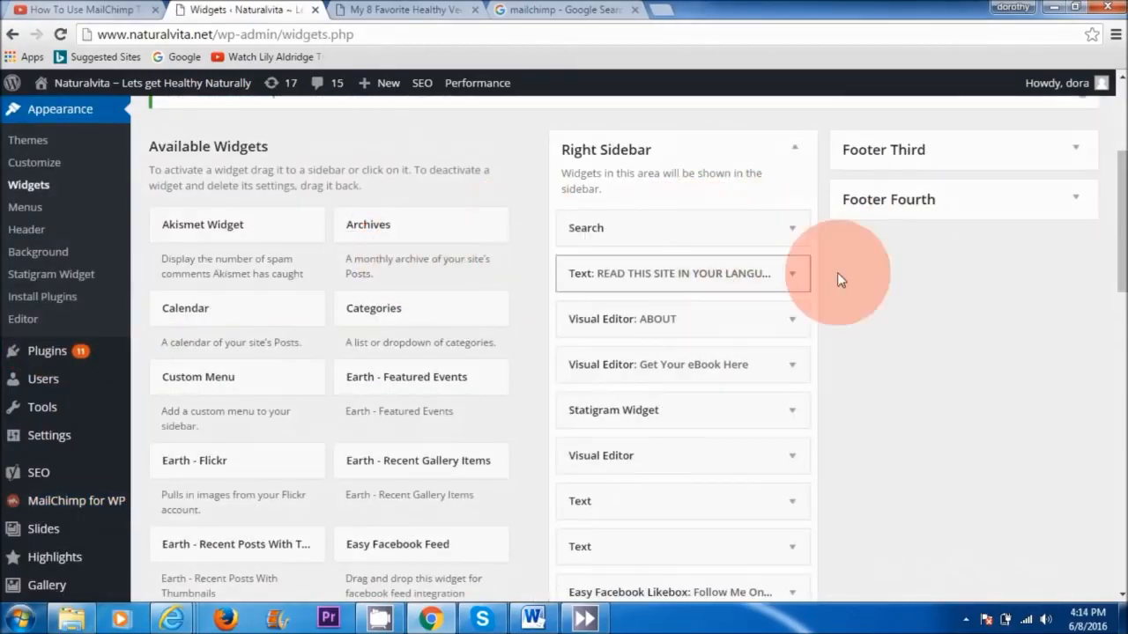
scroll(1103, 291, down, 1)
drag(1115, 291, 1115, 401)
drag(460, 402, 650, 392)
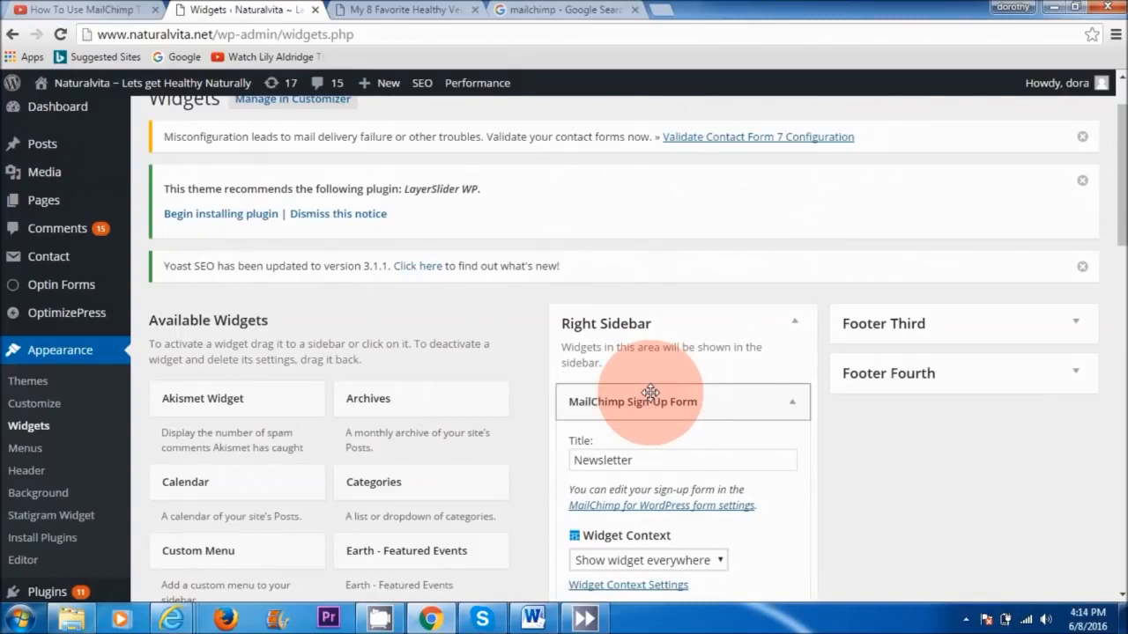
Step: Title the MailChimp Sign-Up Form widget "Free Ebook", save it, and return to the vegan dessert recipes post to check it
drag(663, 459, 560, 464)
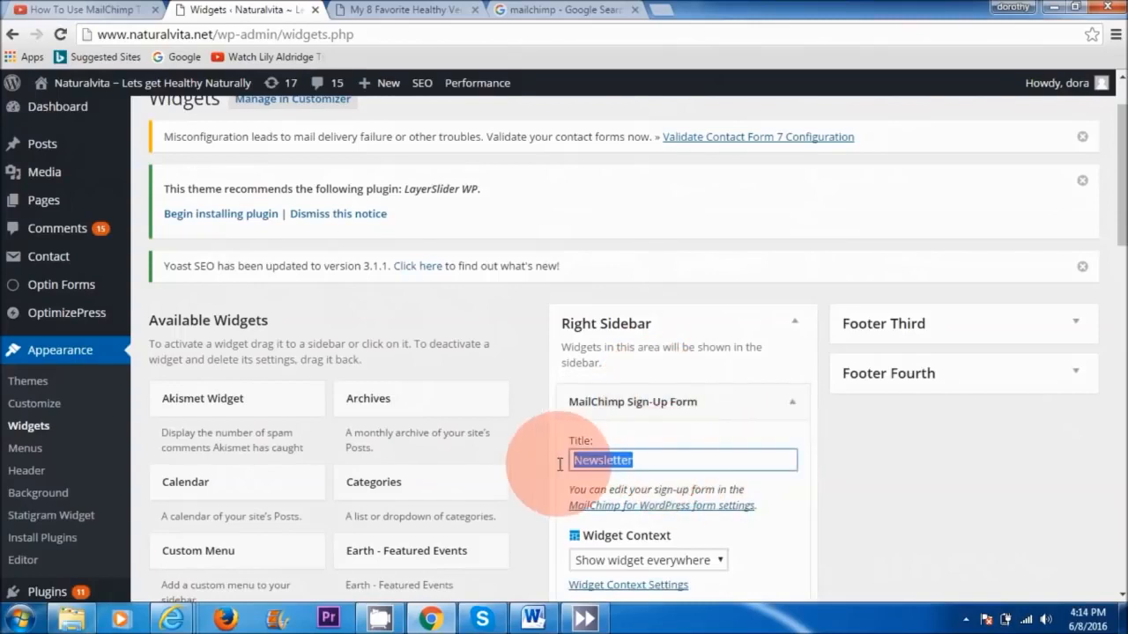
text(Free Ebook)
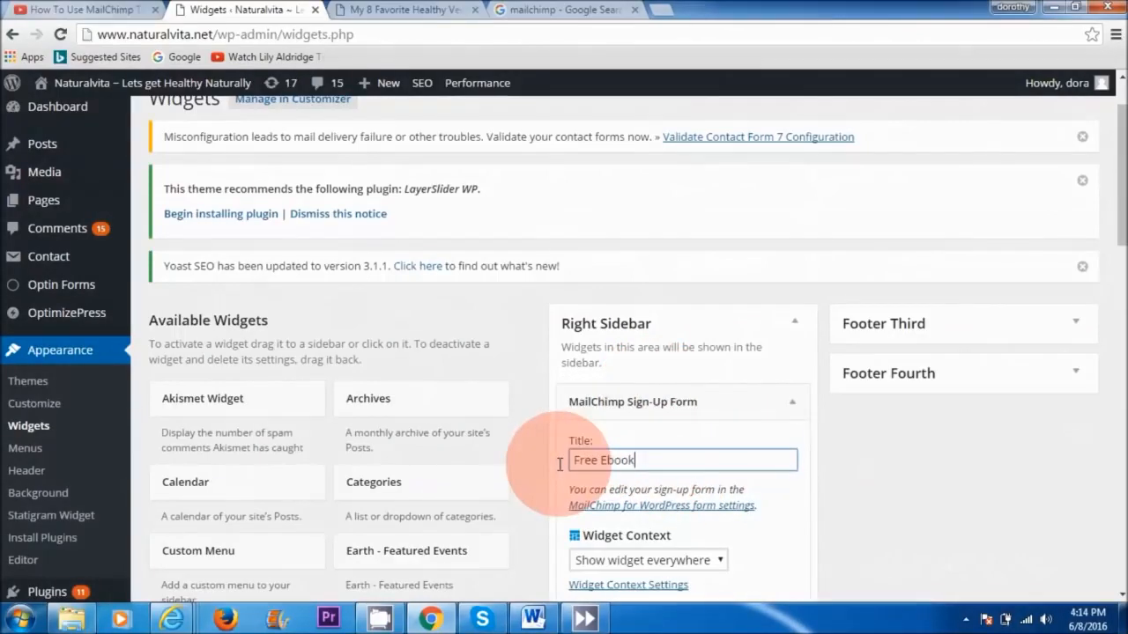
scroll(678, 423, down, 3)
click(796, 377)
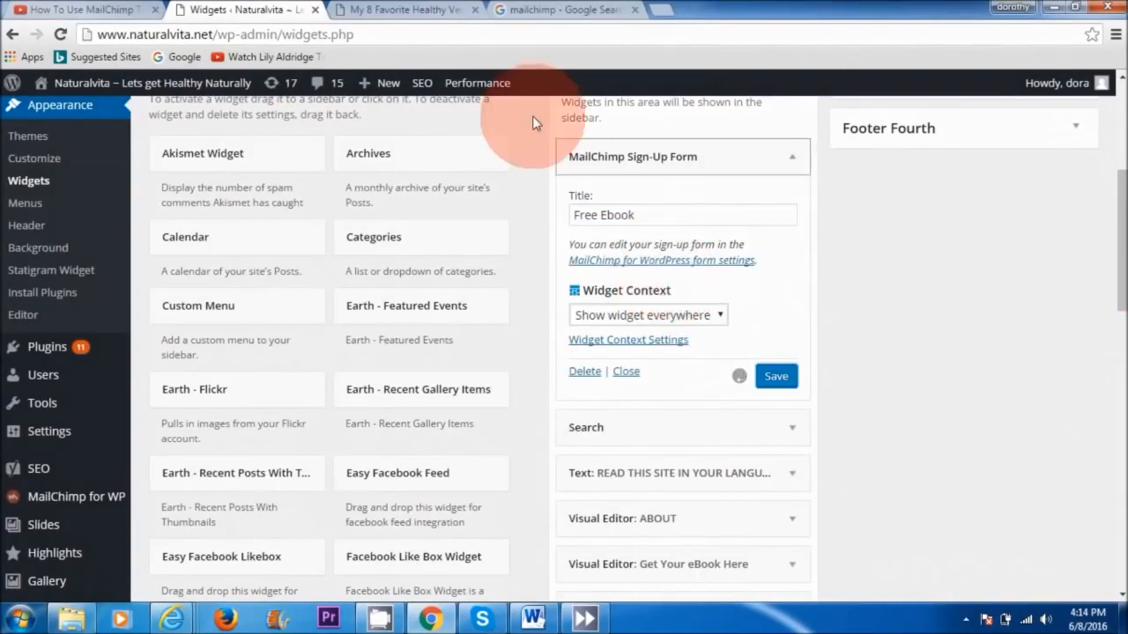
click(423, 12)
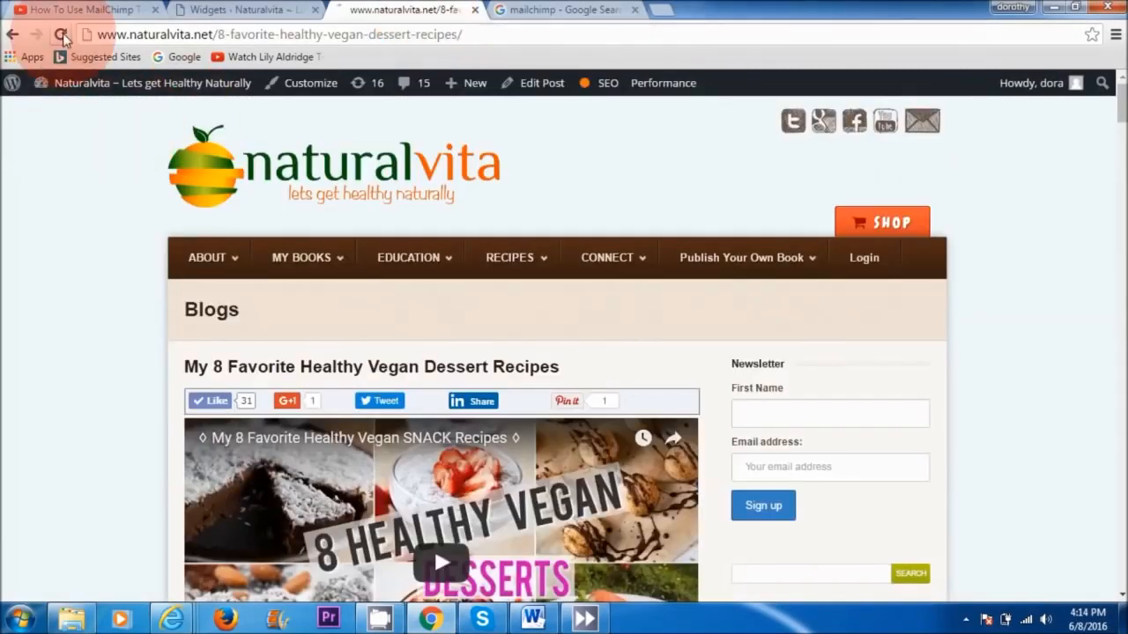